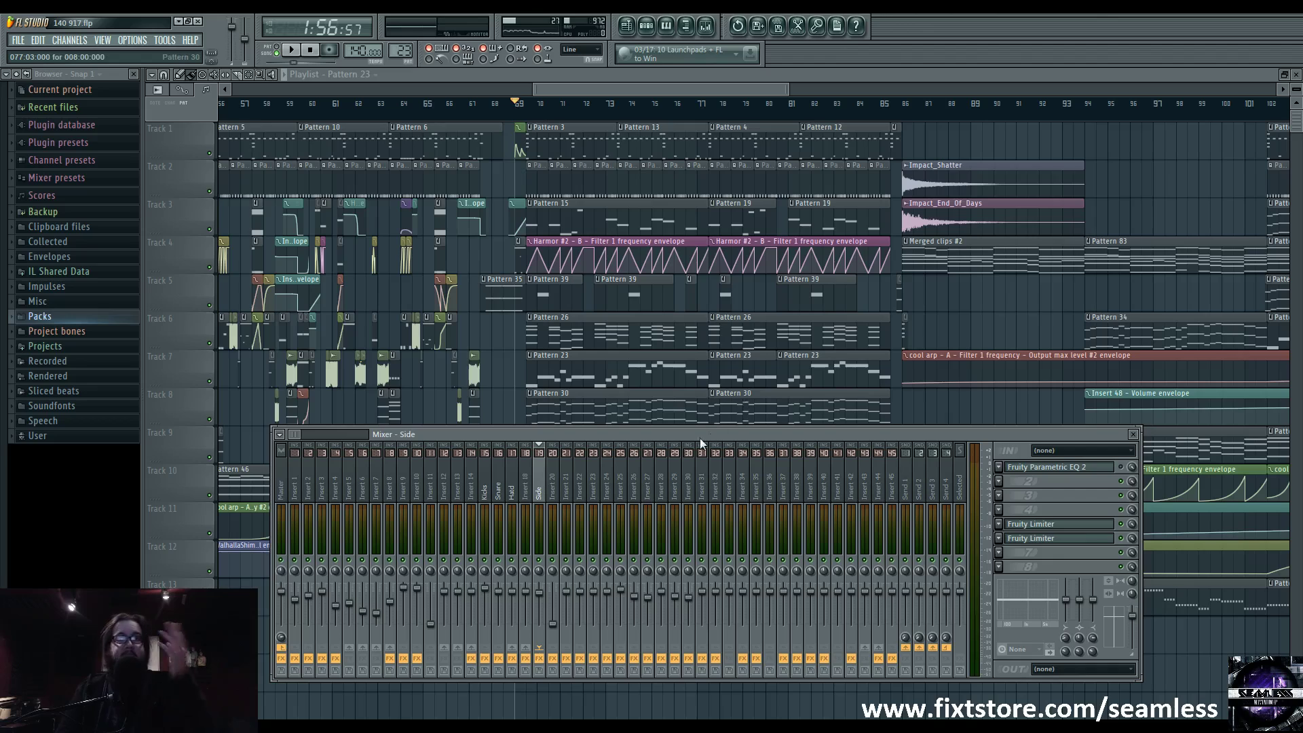
Open both Fruity Limiters on the Side mixer track and arrange their windows side by side.
left_click_drag(690, 435, 690, 405)
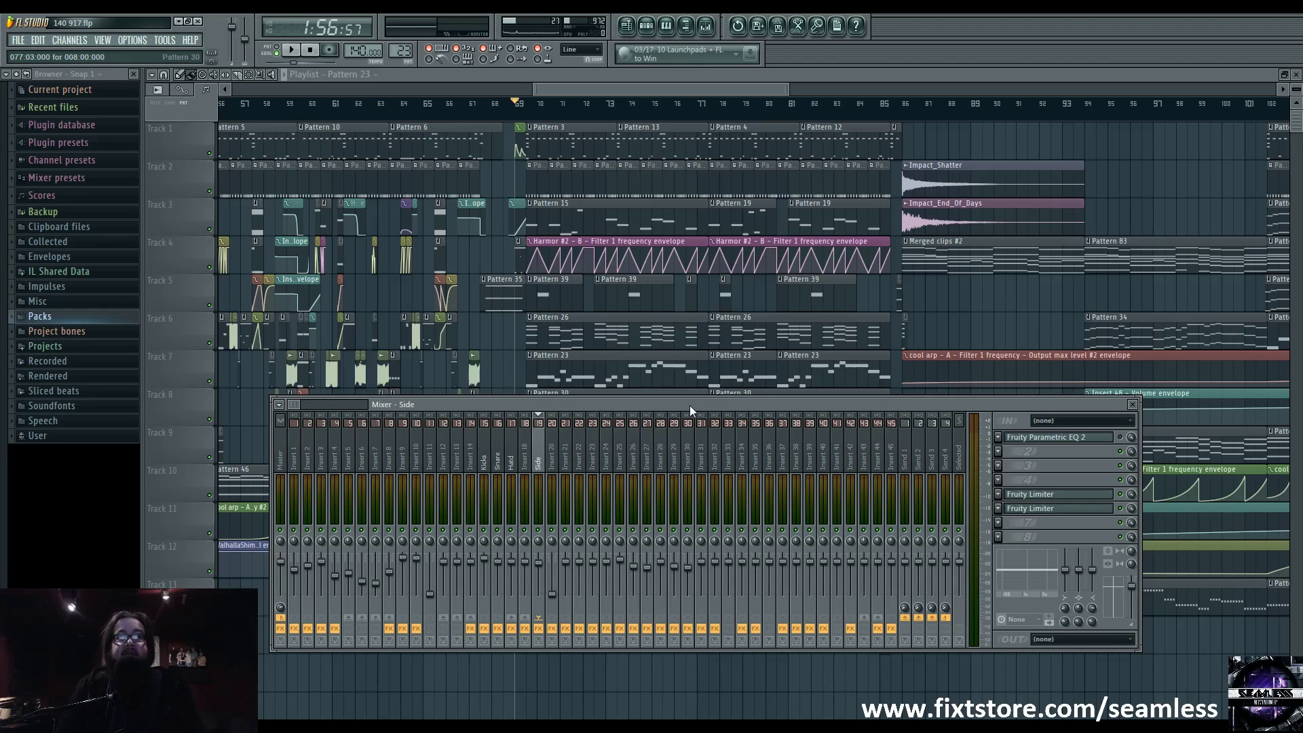
mouse_move(617, 406)
left_mouse_down()
mouse_move(646, 360)
mouse_move(641, 399)
left_mouse_up()
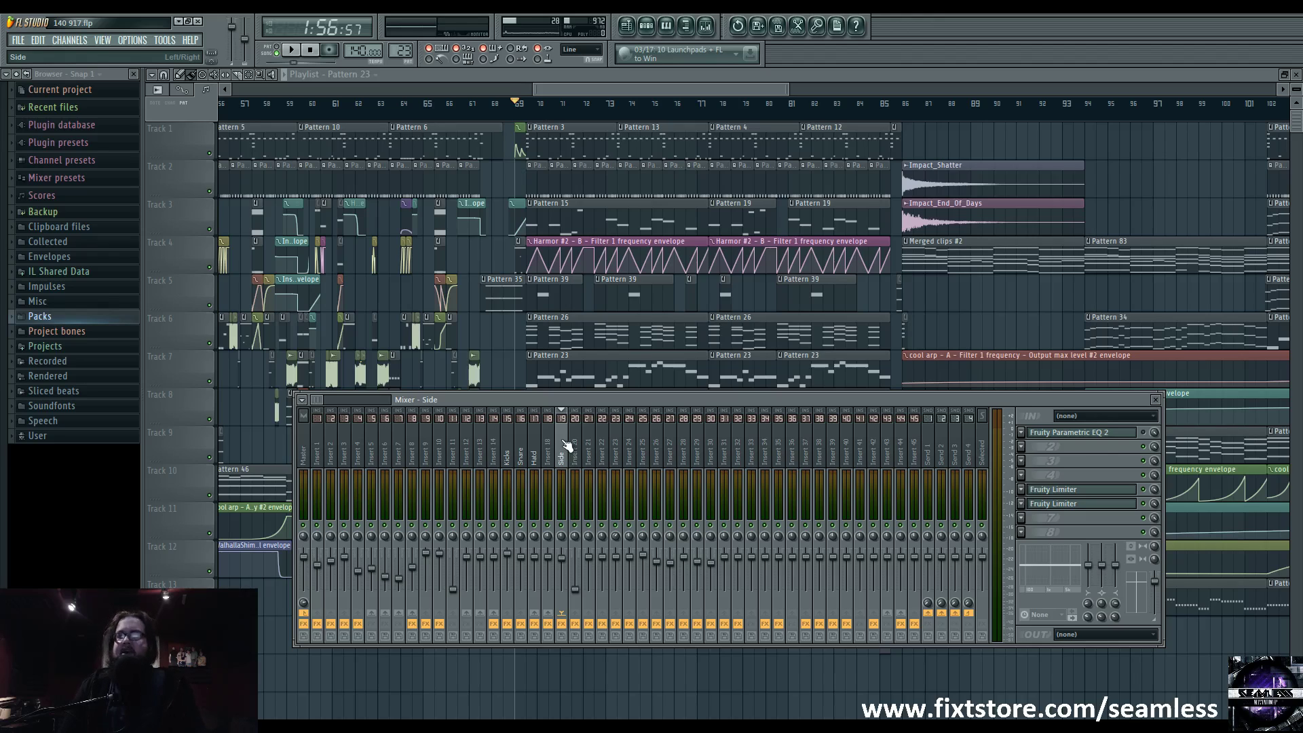
left_click(1062, 489)
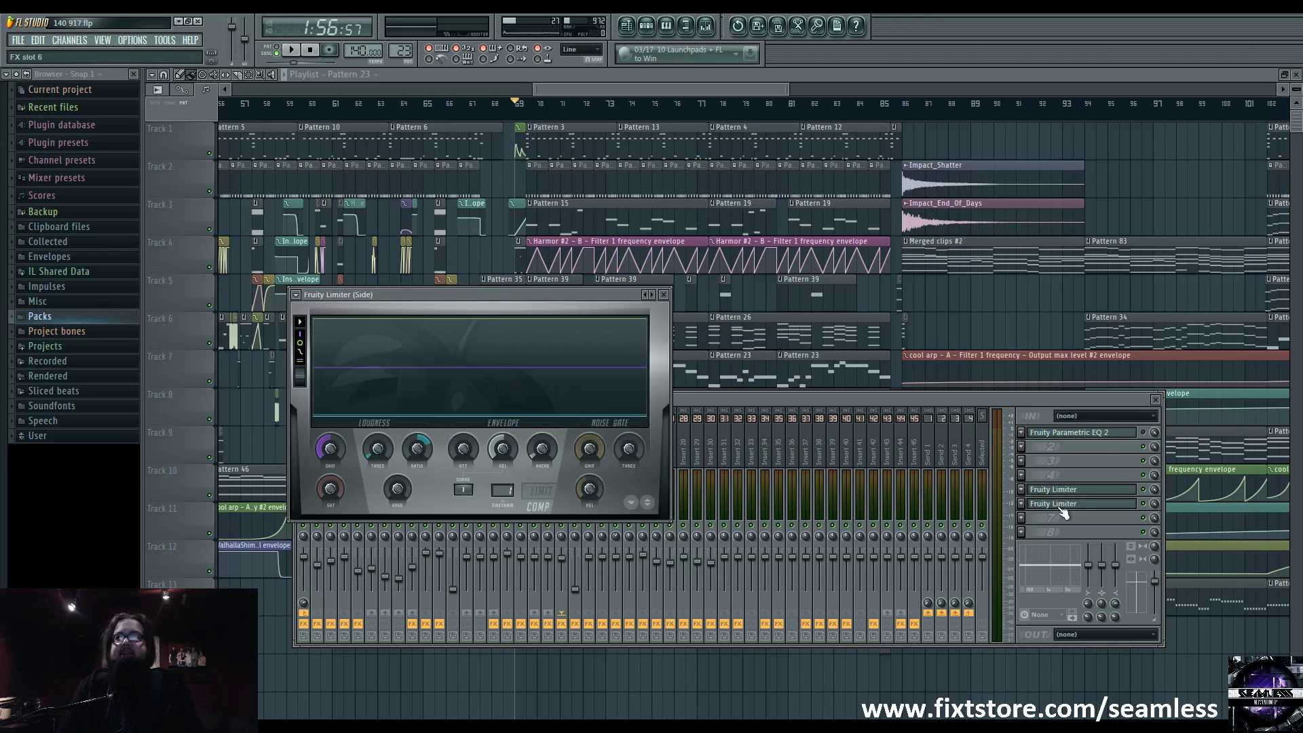
left_click(1062, 503)
left_click_drag(598, 297, 614, 287)
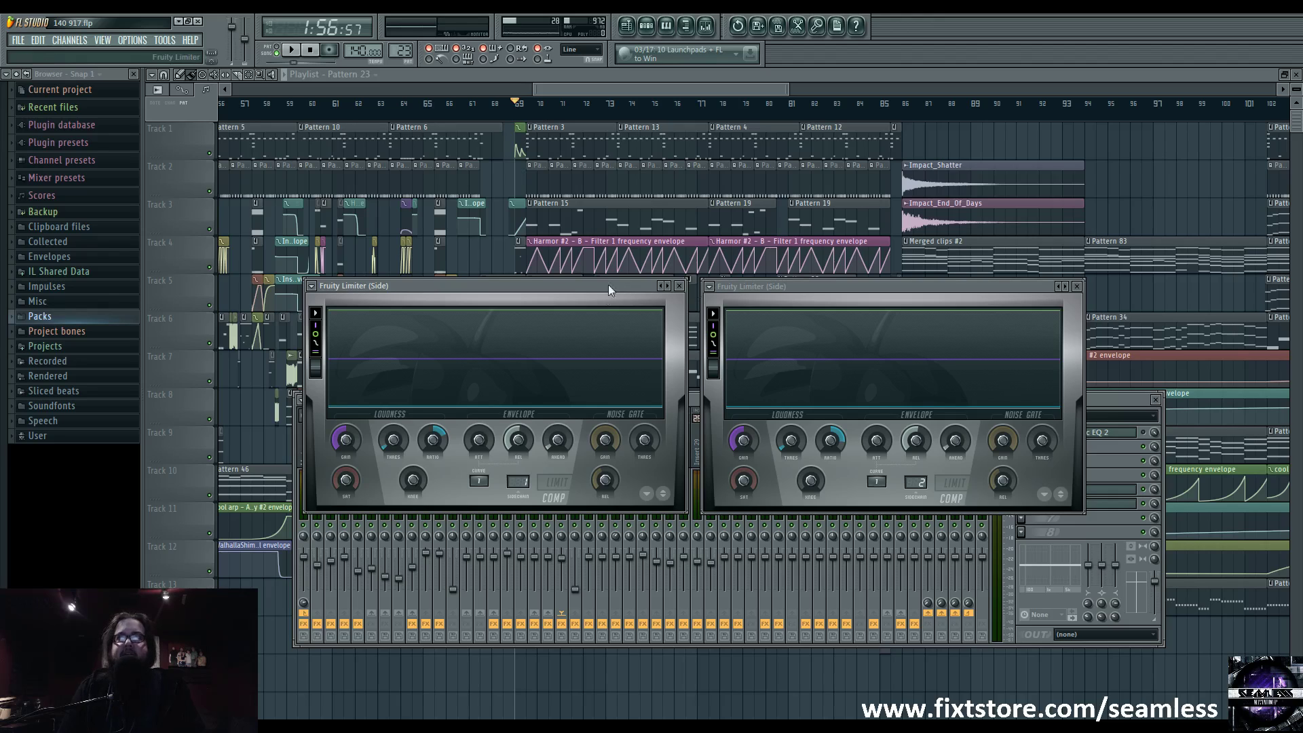
left_click_drag(627, 288, 629, 286)
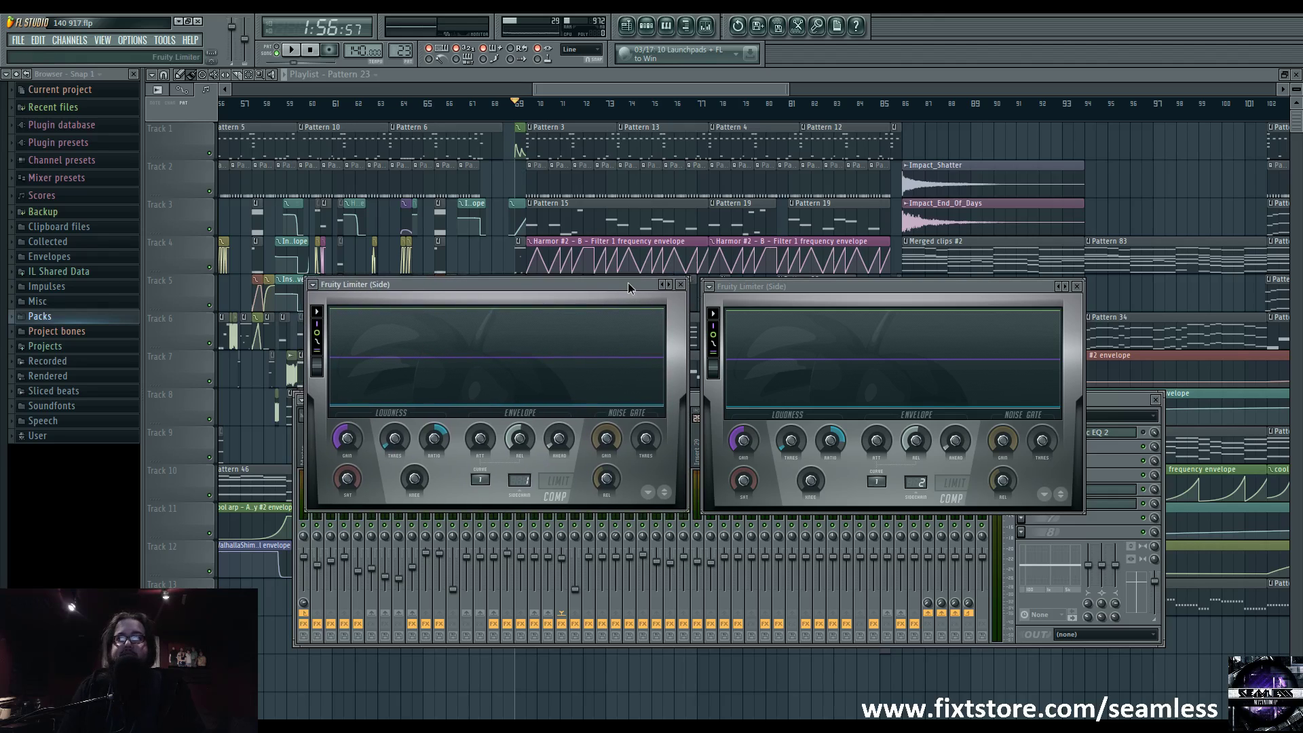
Play the section from around bar 69 while watching the gain reduction in both Fruity Limiters, and return to the mixer.
key("space")
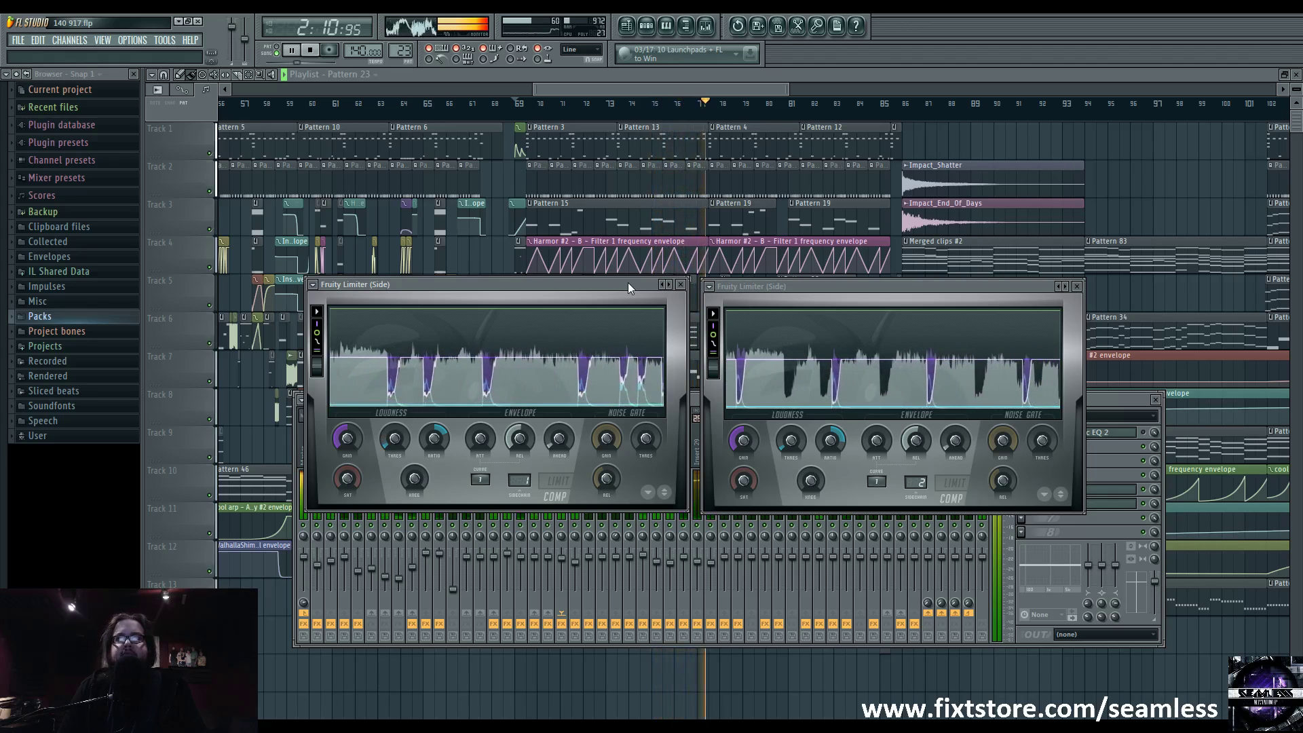
key("space")
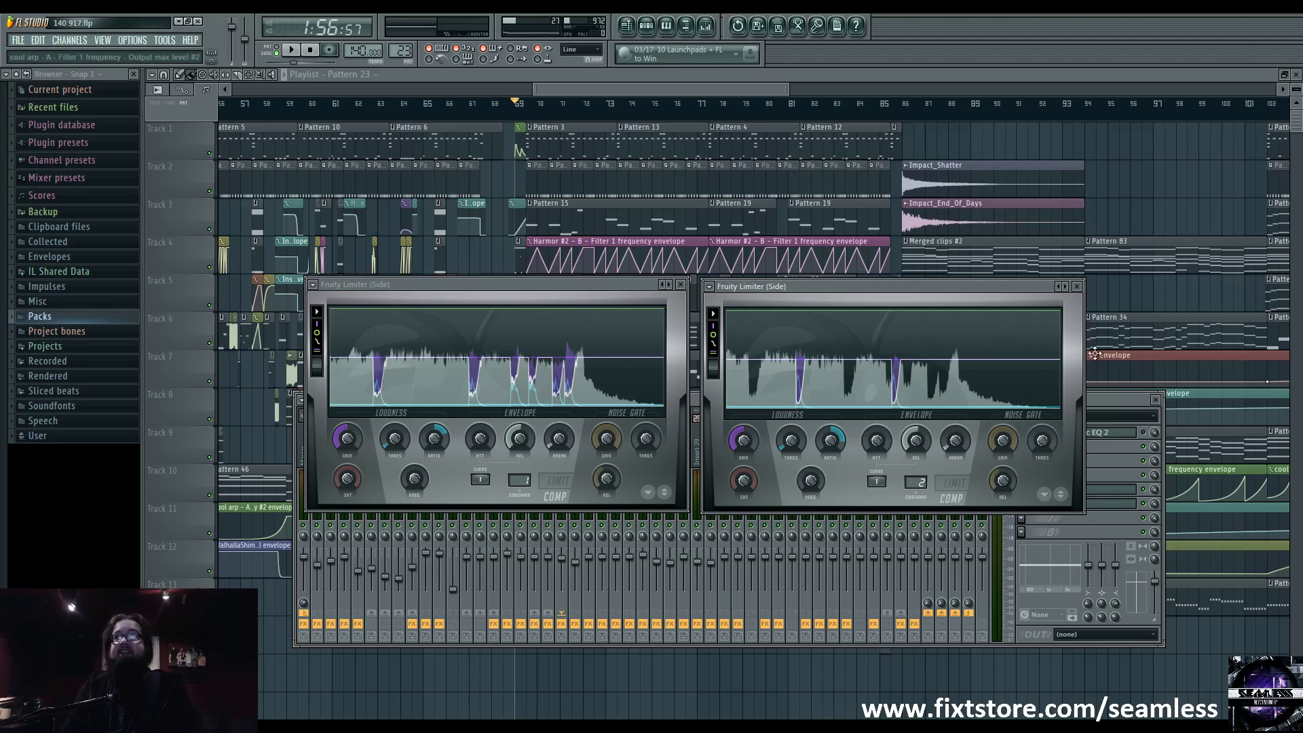
left_click(1103, 402)
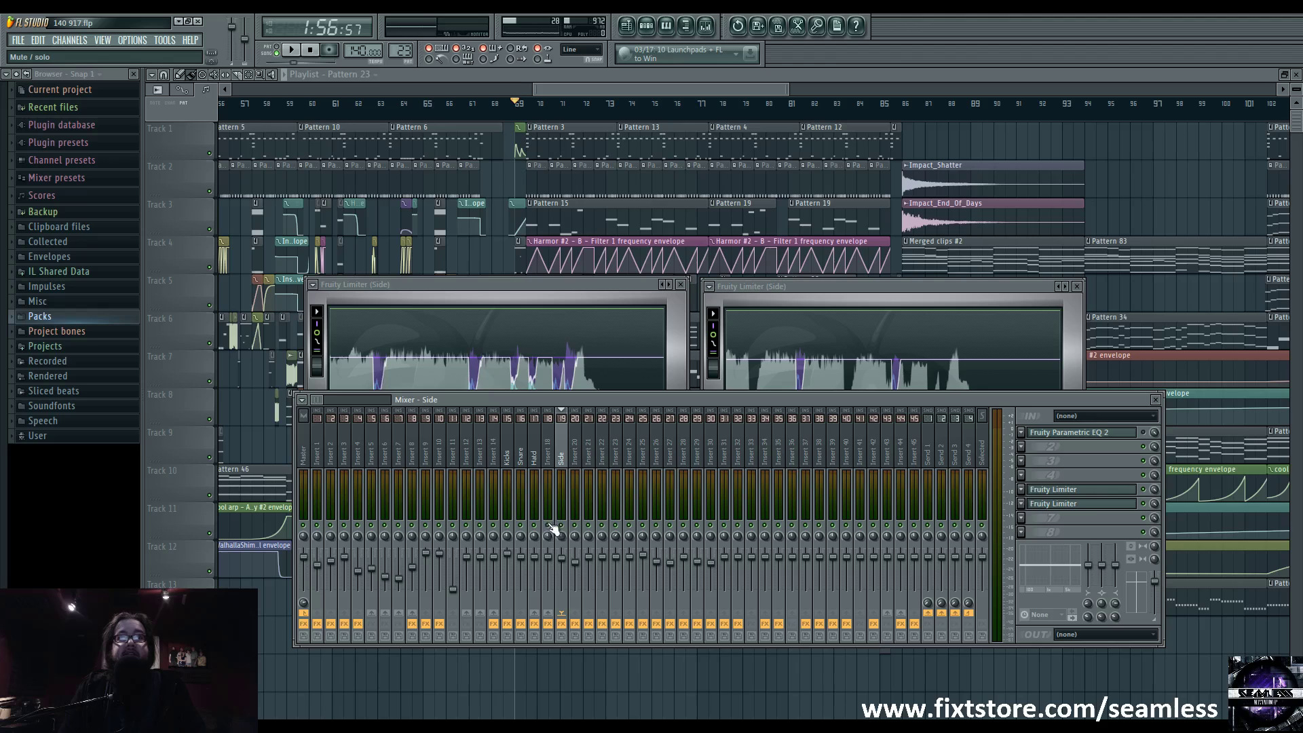
Replay the section, comparing the mixer's track levels with the displays of both Side limiters.
key("space")
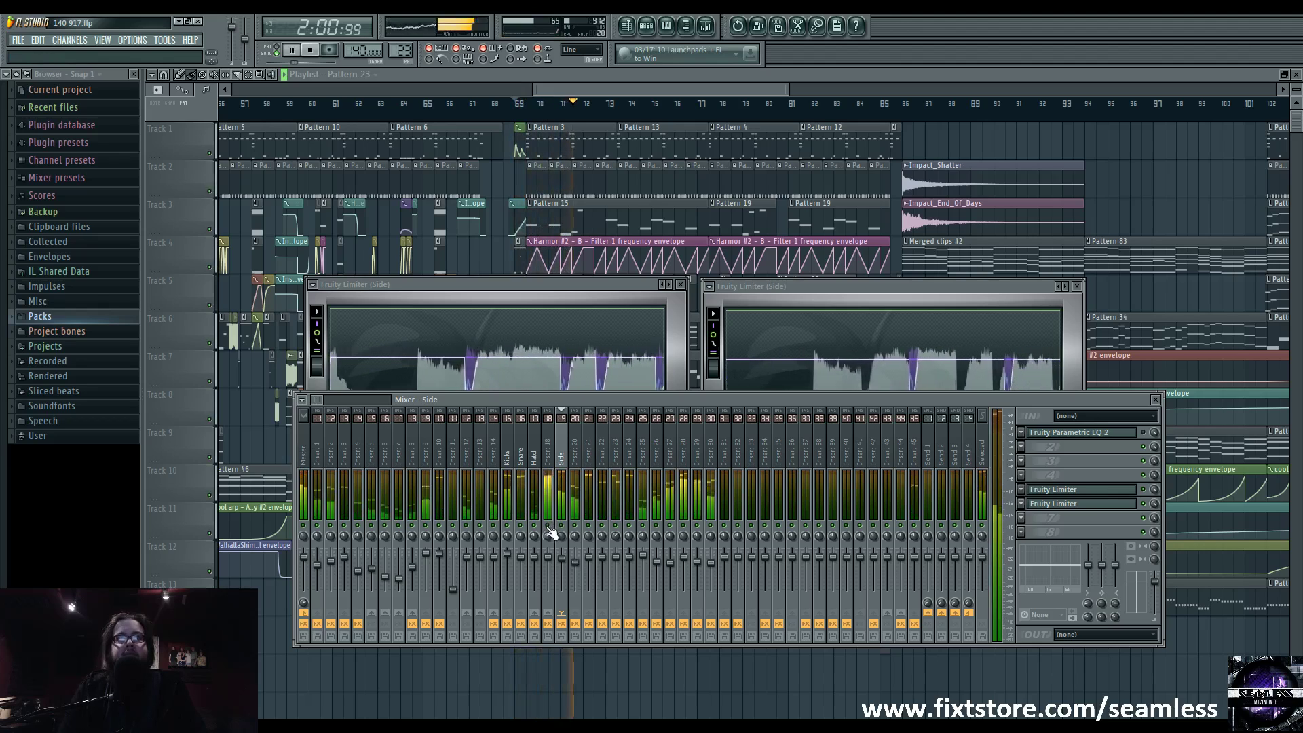
left_click(649, 299)
left_click(837, 287)
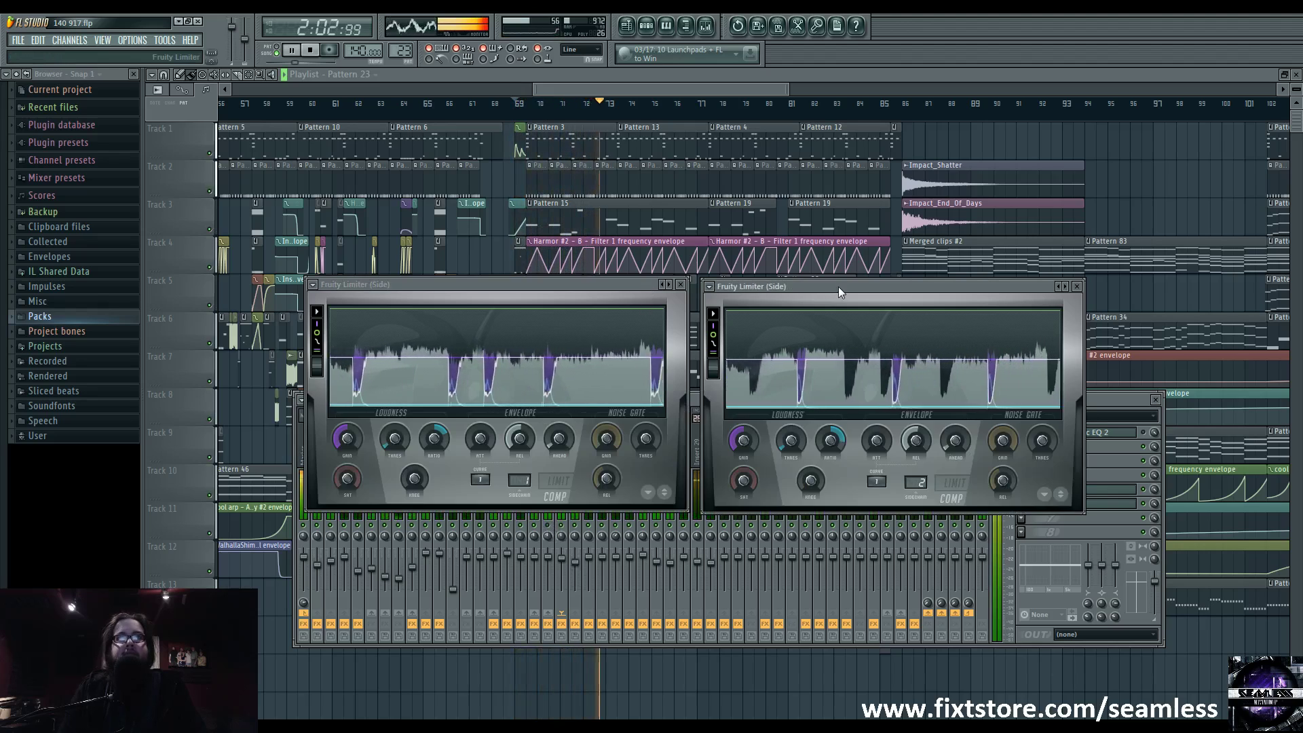
left_click(1122, 407)
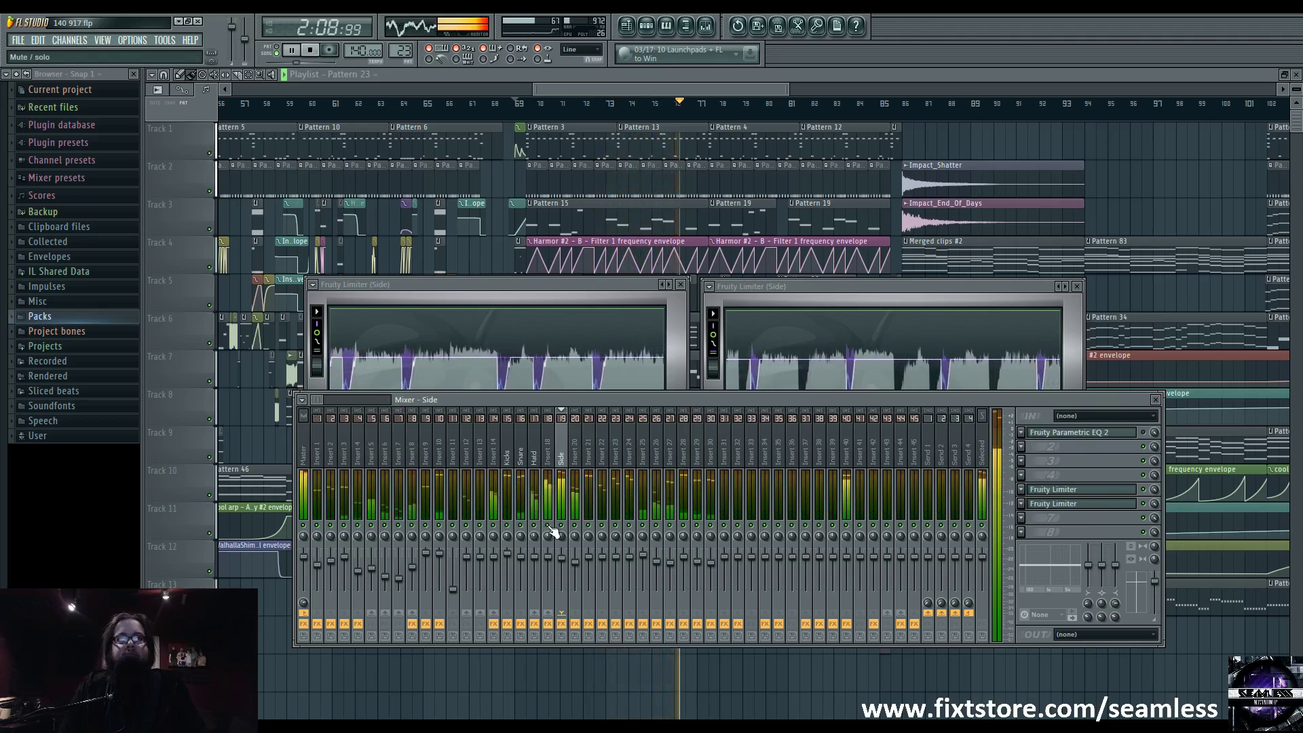
key("space")
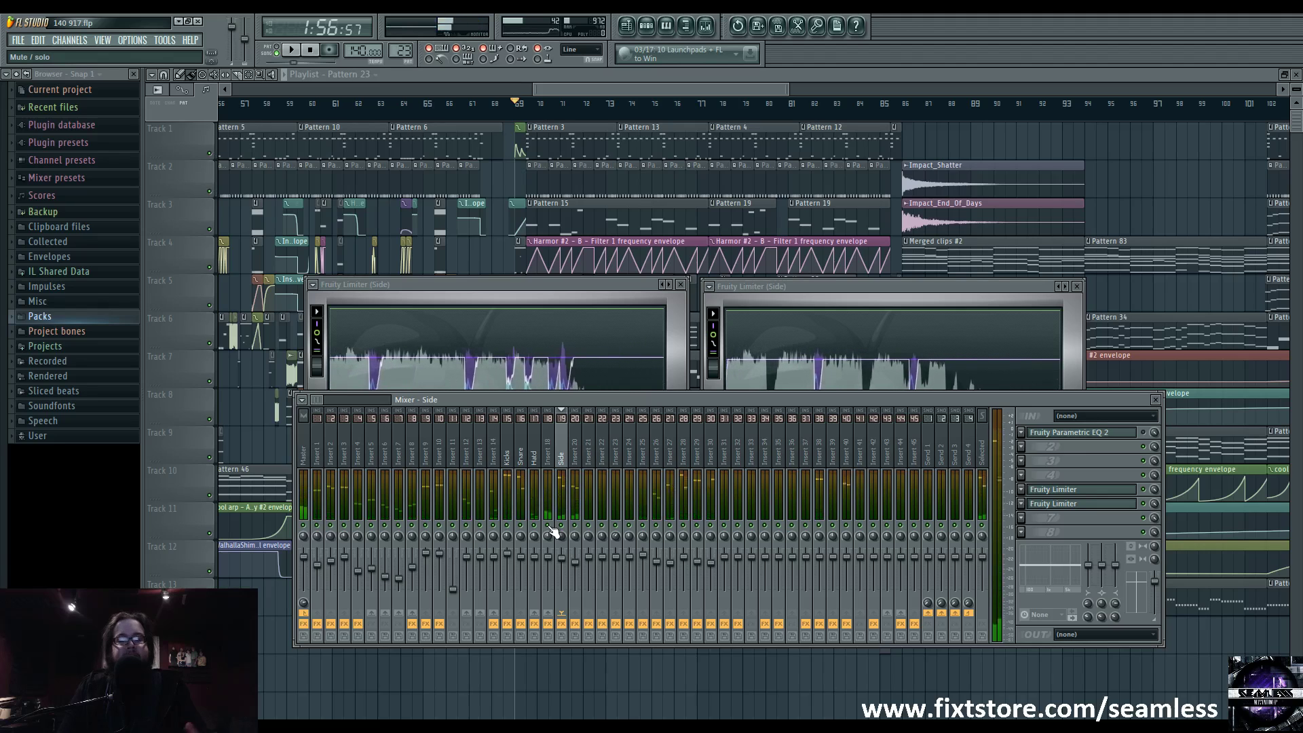
left_click(638, 287)
left_click(816, 287)
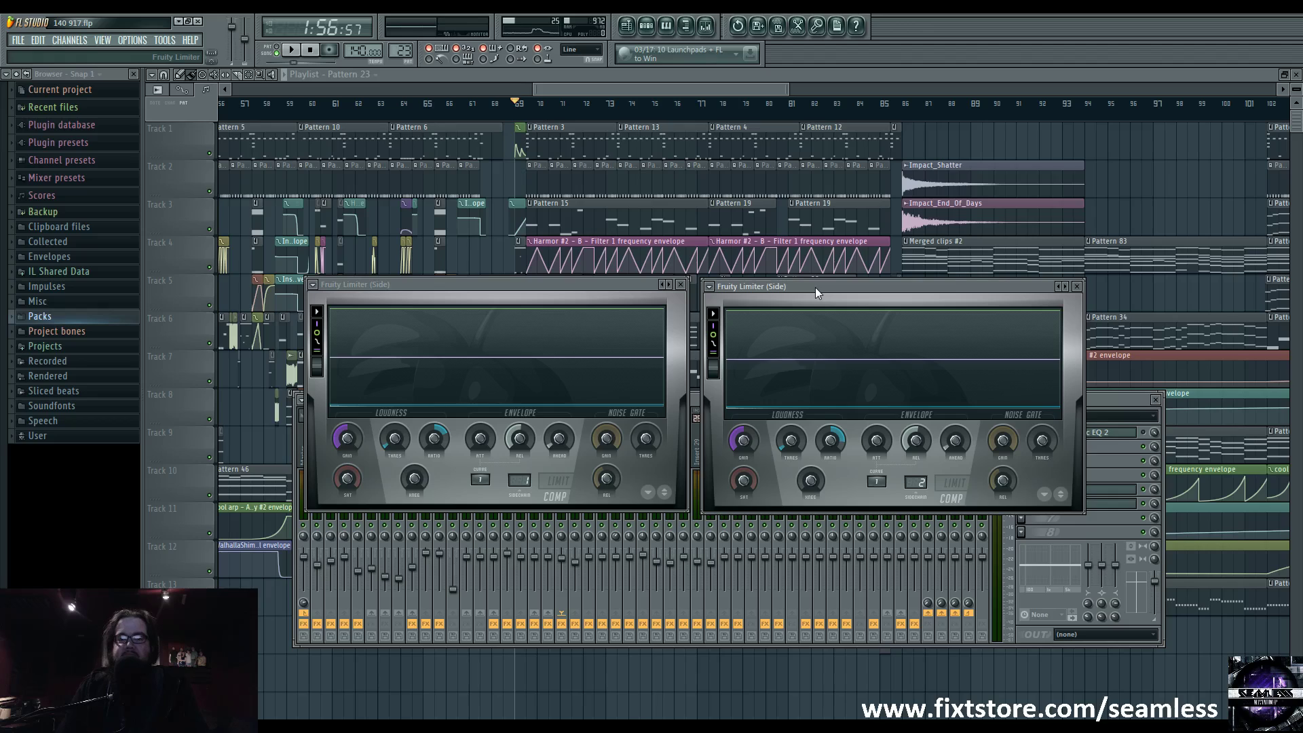
left_click(1092, 394)
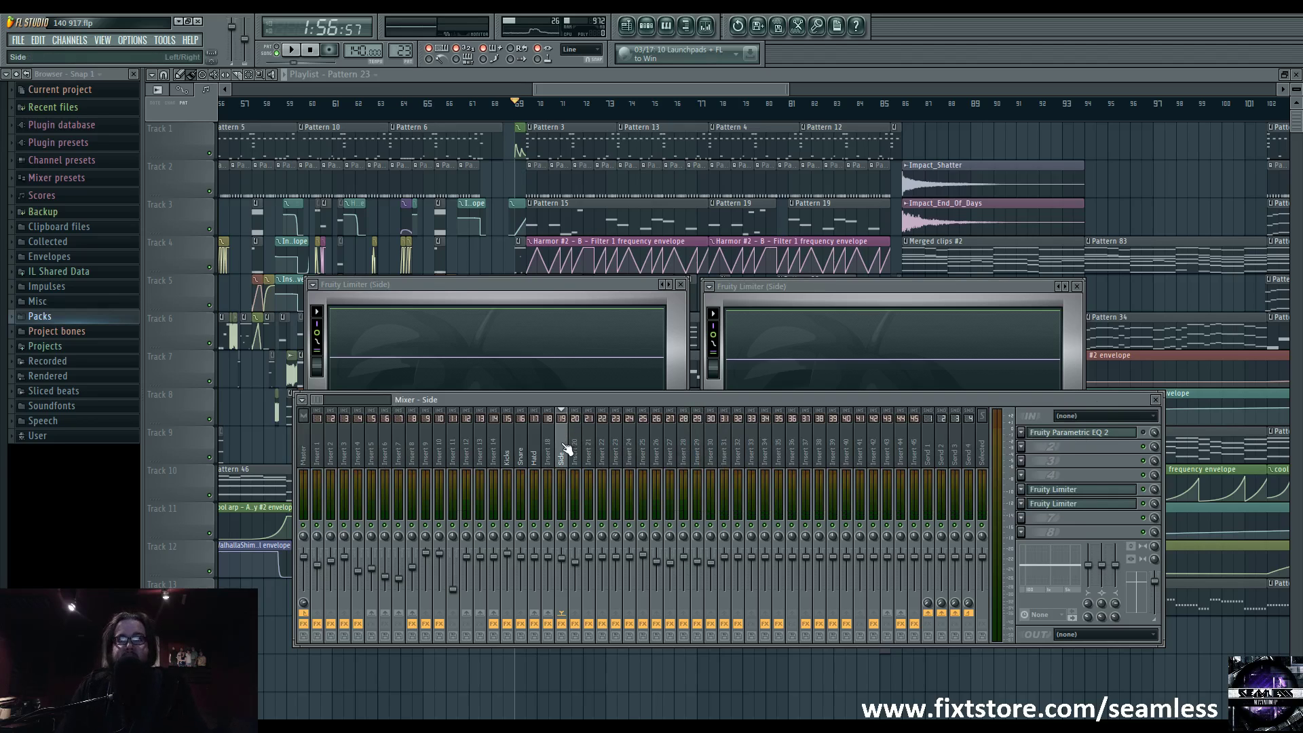
Look through the higher-numbered insert tracks in the mixer, from Insert 36 up to Insert 60.
left_click(792, 455)
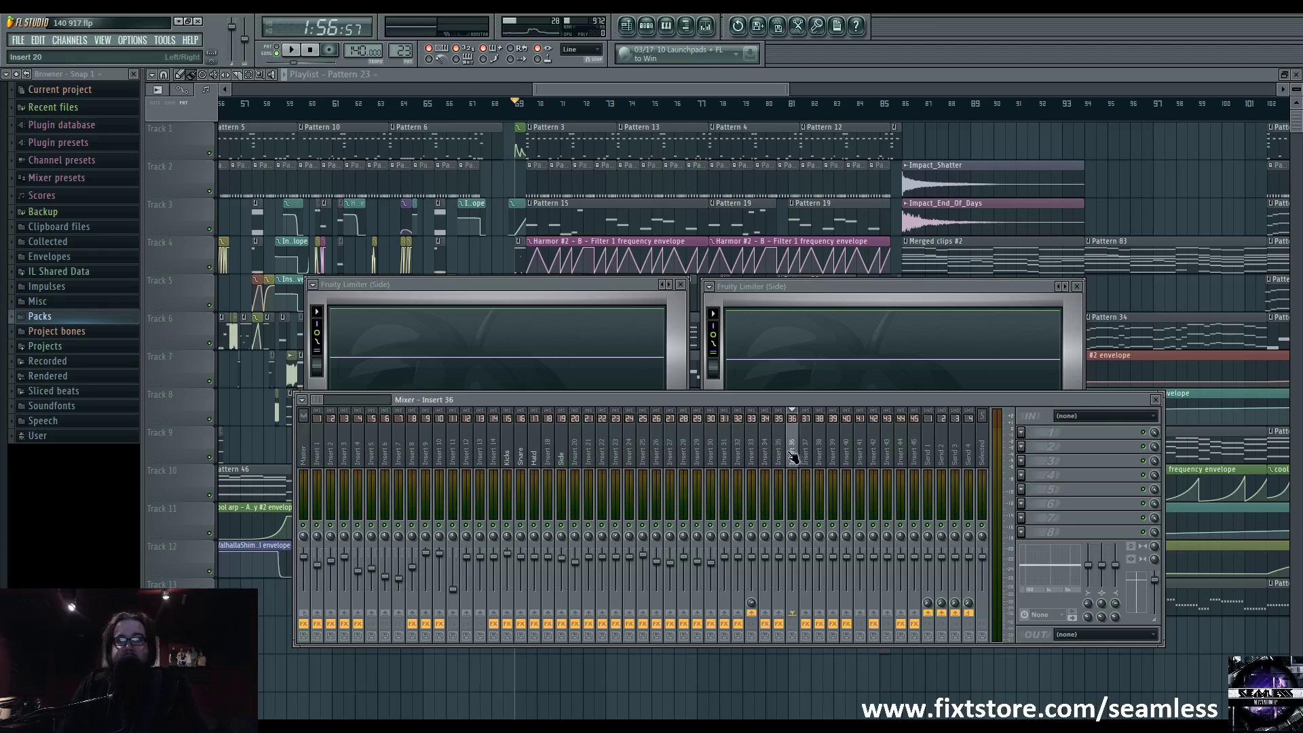
left_click_drag(793, 455, 901, 456)
left_click_drag(322, 397, 349, 401)
left_click_drag(725, 462, 806, 463)
left_click_drag(347, 400, 314, 406)
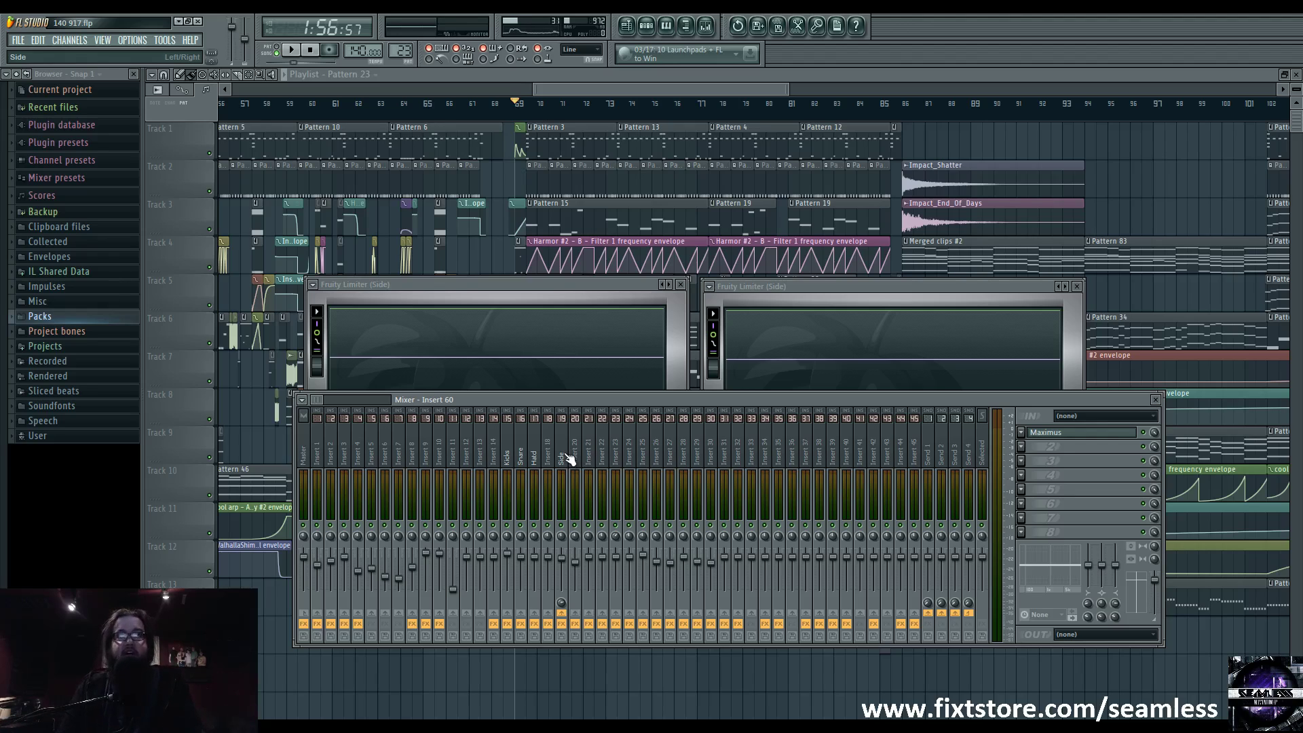
Look up the target mixer track of the Impact_Shatter clip and inspect the effects on Insert 20 and Insert 18.
double_click(971, 165)
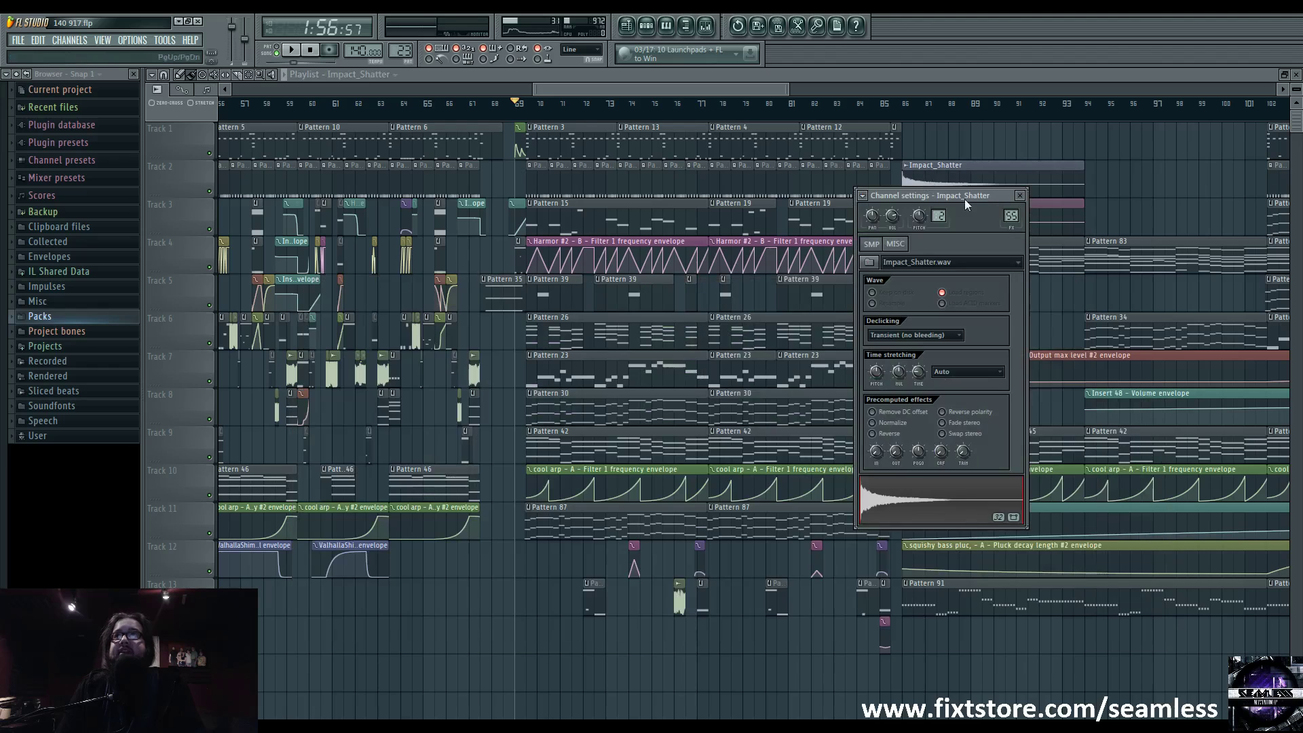
double_click(1011, 215)
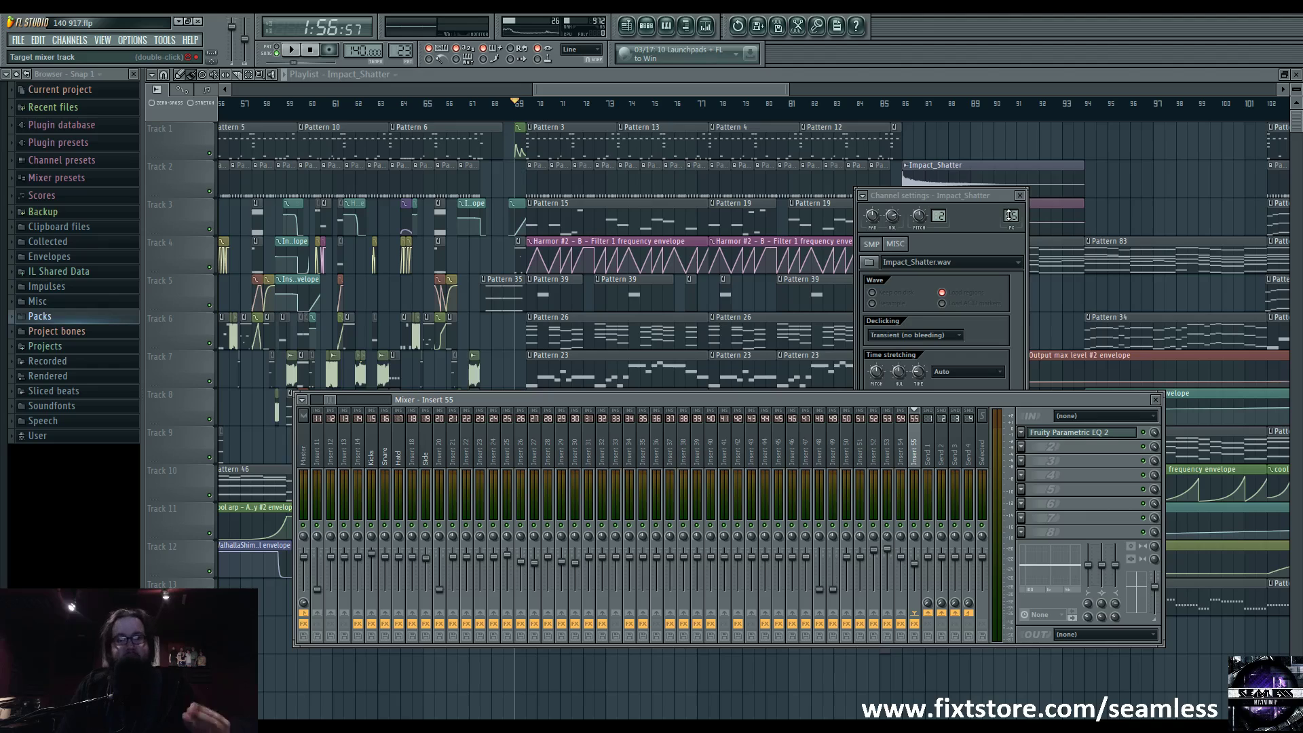
left_click_drag(328, 399, 322, 415)
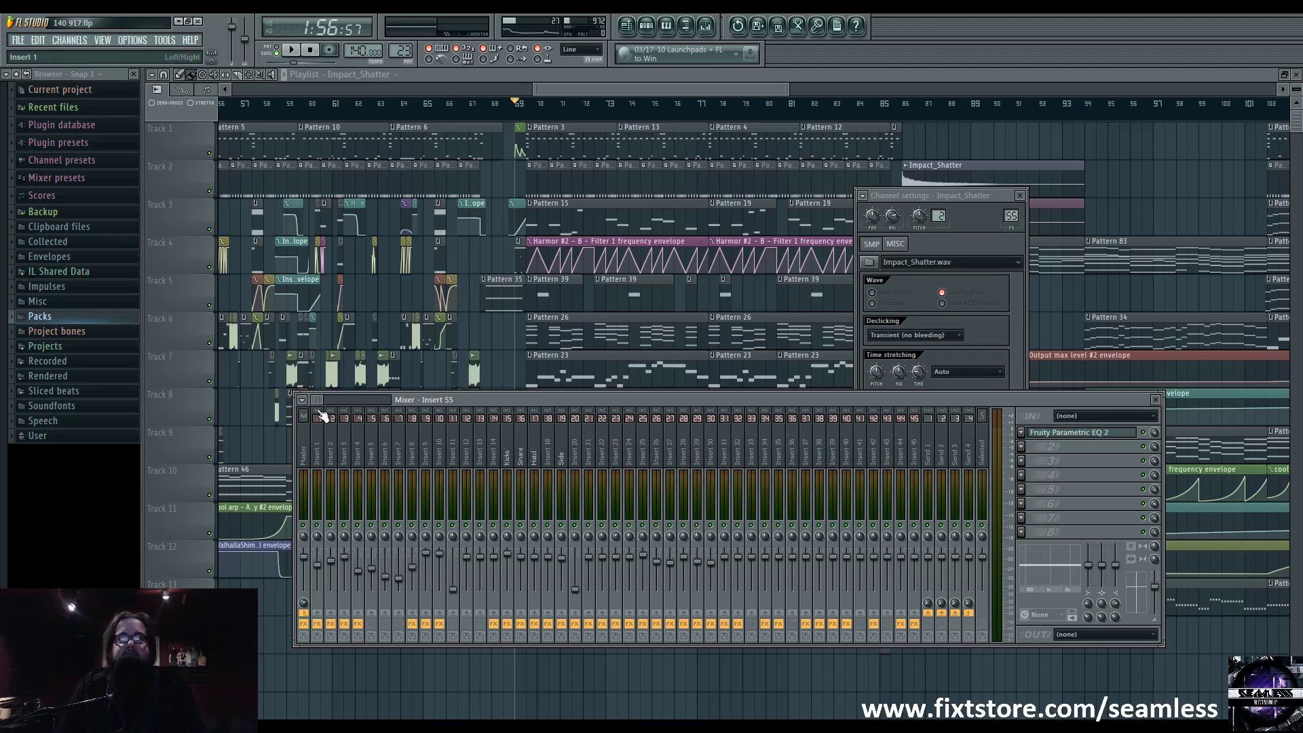
left_click(573, 462)
left_click(547, 461)
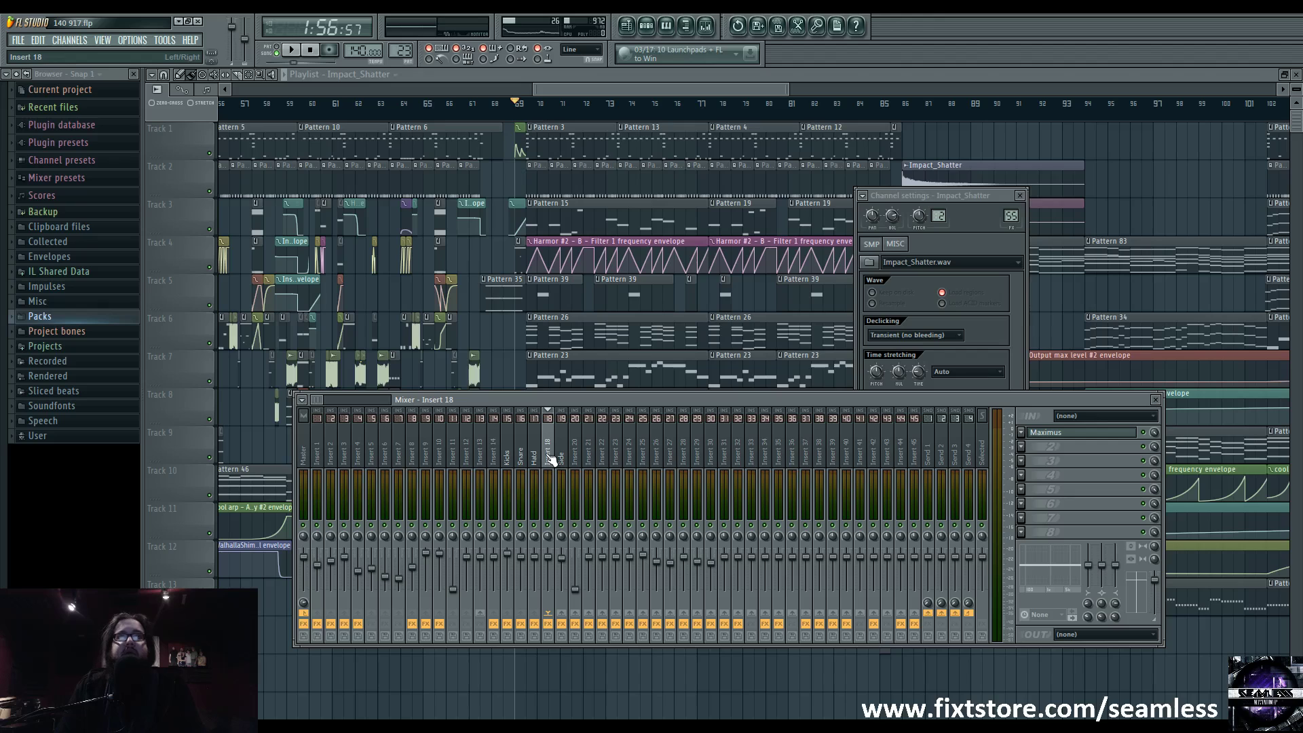
Close the open windows and show the Unsorted channels in the channel rack, moved clear of the audio clips.
key("F12")
key("F6")
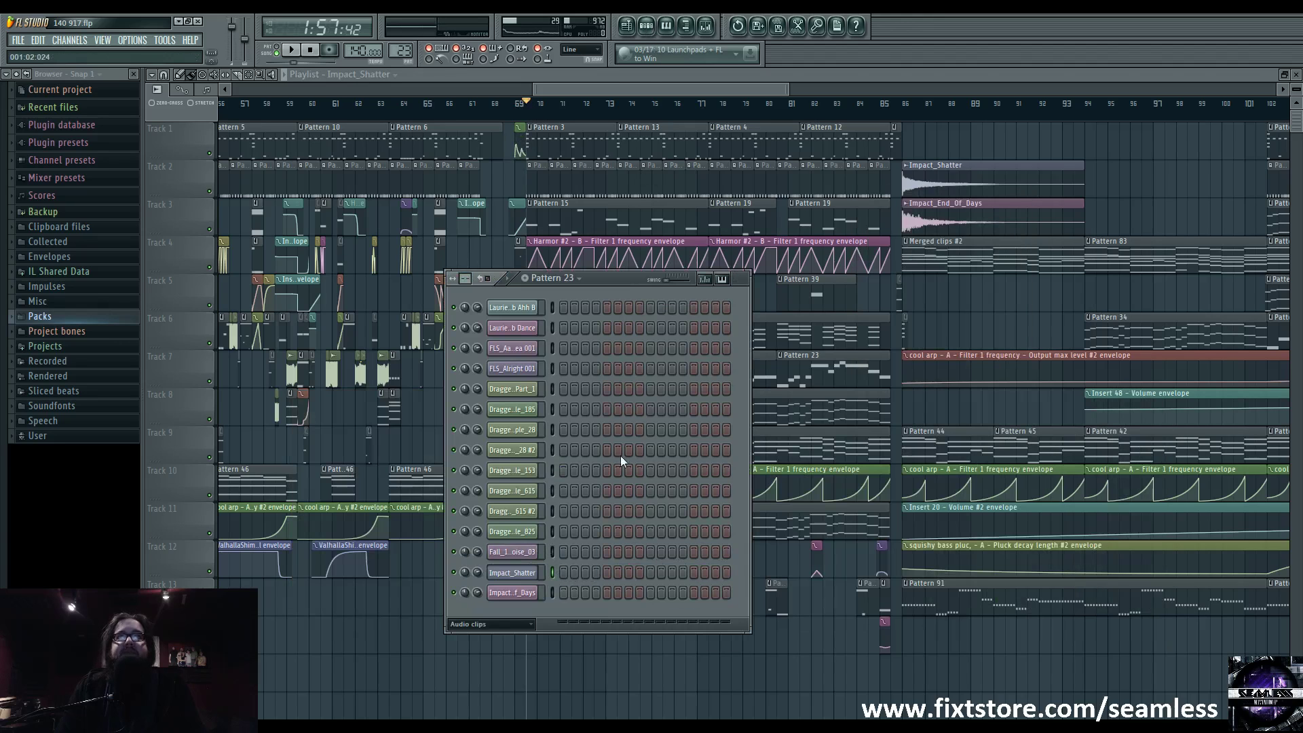
left_click(492, 624)
left_click(496, 681)
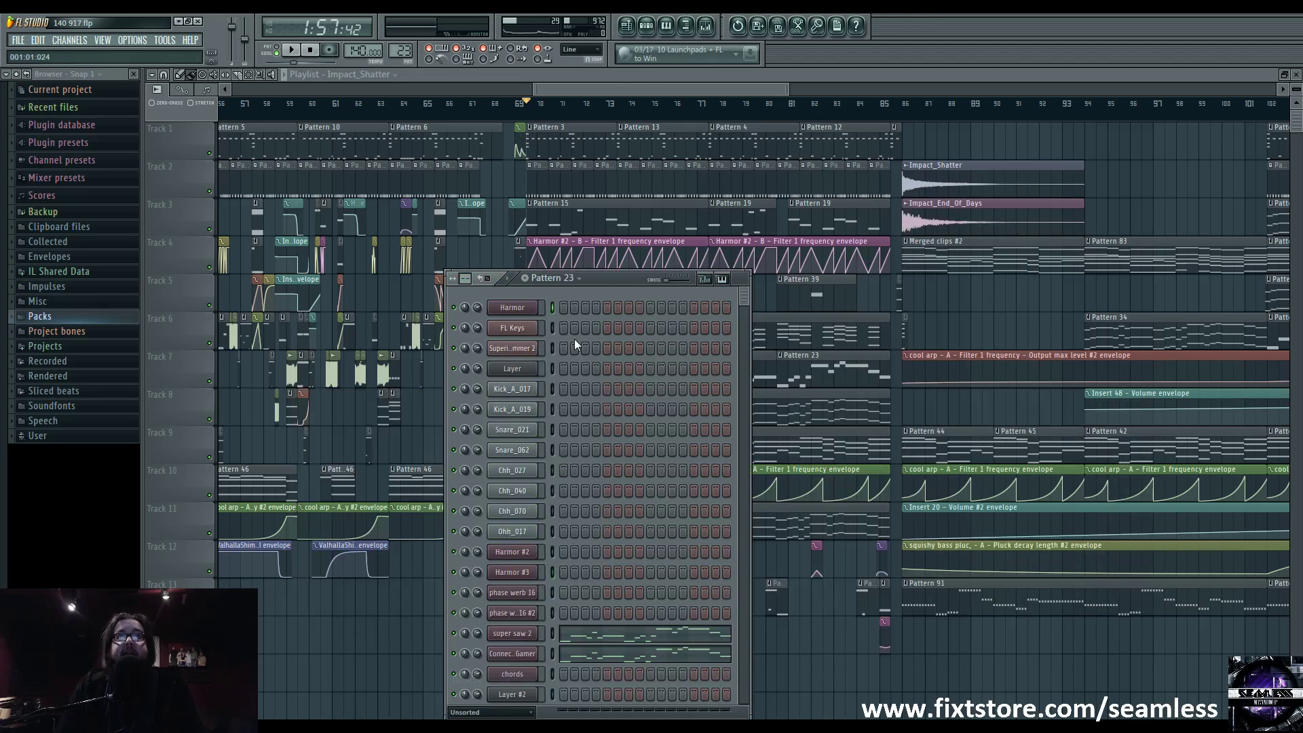
left_click_drag(609, 279, 511, 273)
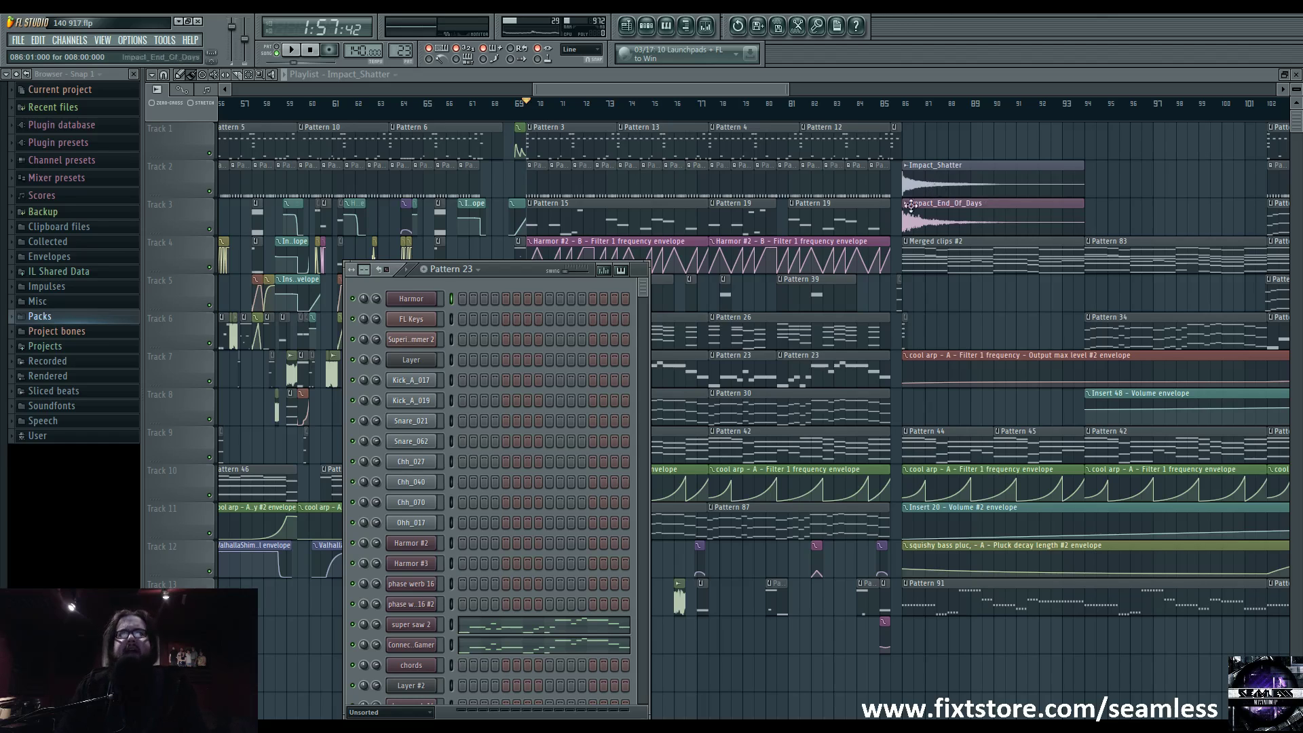
Review the channel settings of the kick and snare samples, including Kick_A_017, Kick_A_019 and Snare_021.
left_click(429, 381)
left_click(418, 401)
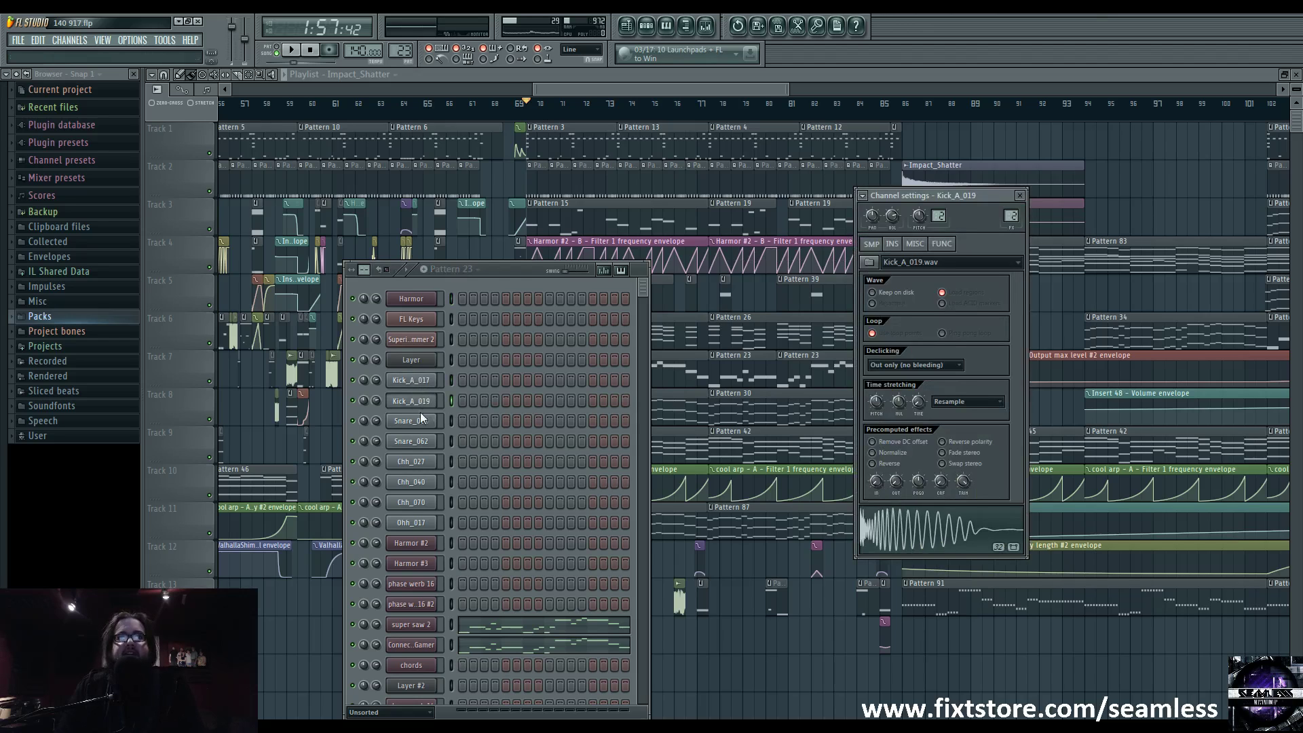
left_click(416, 441)
left_click(415, 381)
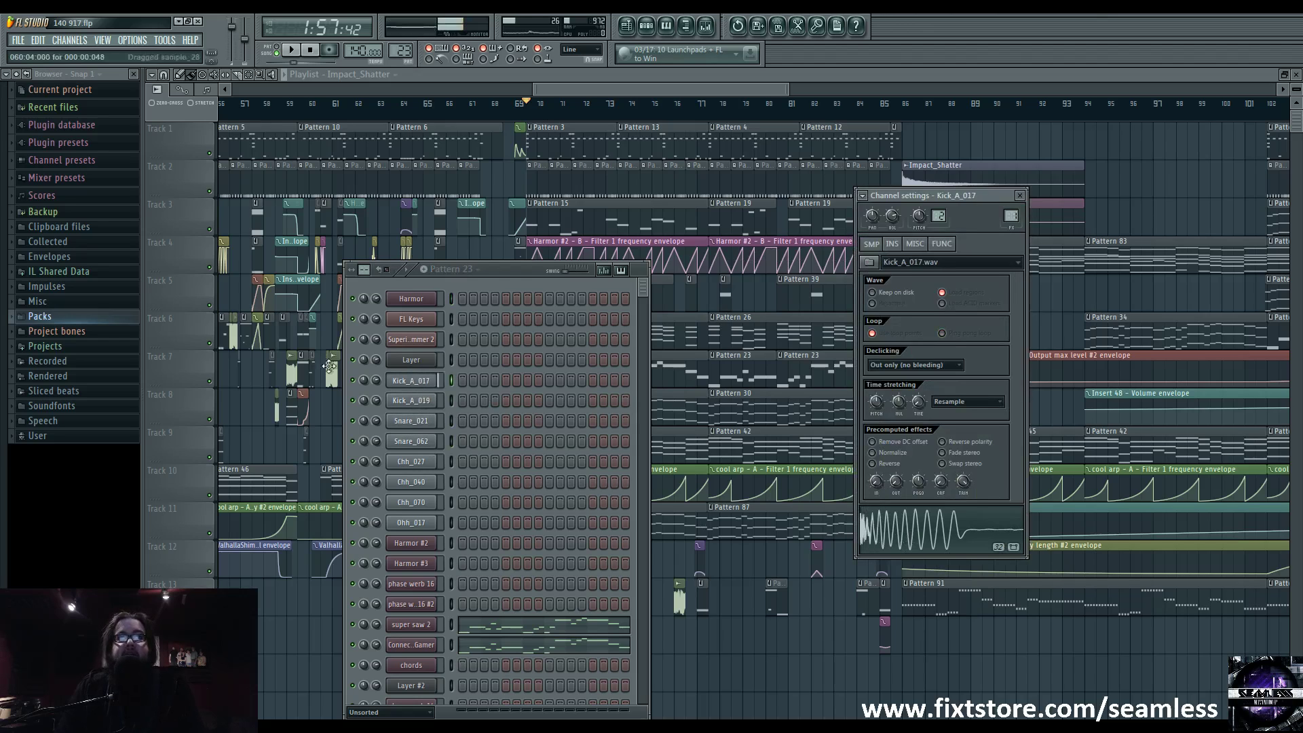
key("Down")
key("Down")
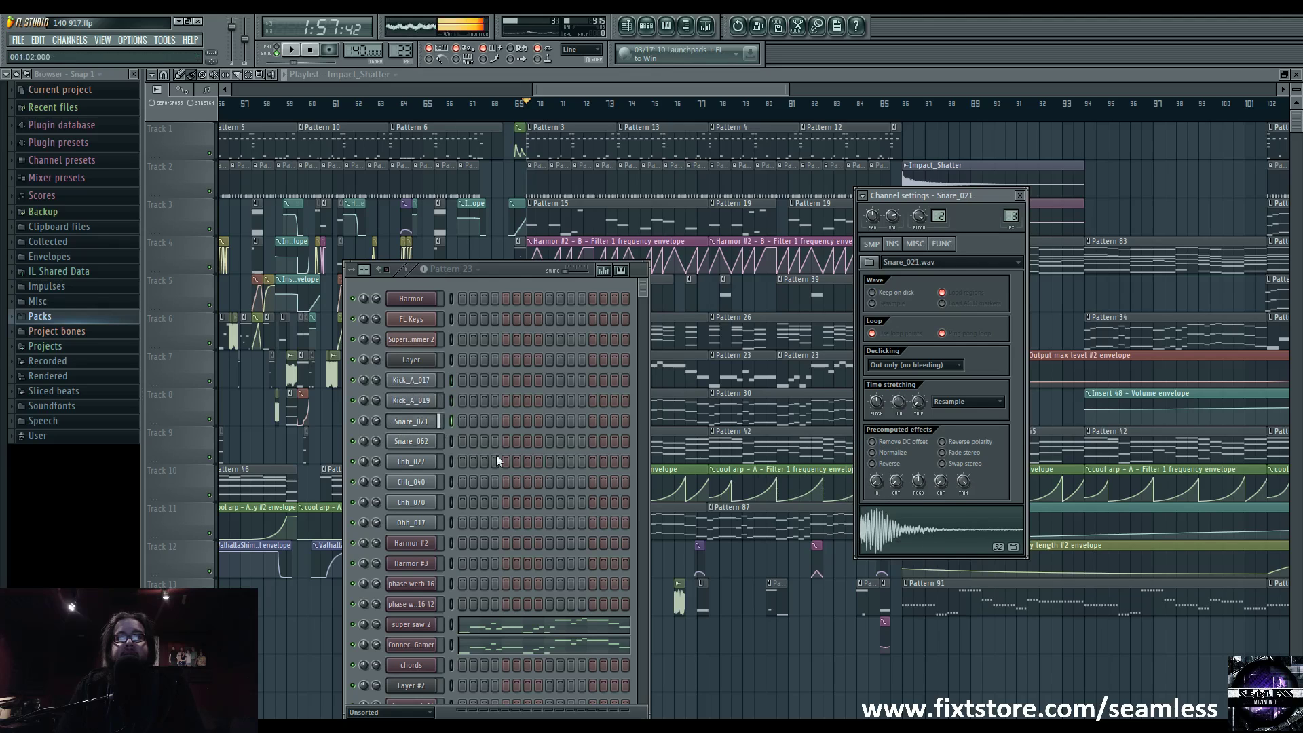
Review the channel settings of Snare_062 and the hi-hat samples from Chh_027 to Ohh_017.
left_click(415, 441)
left_click(424, 462)
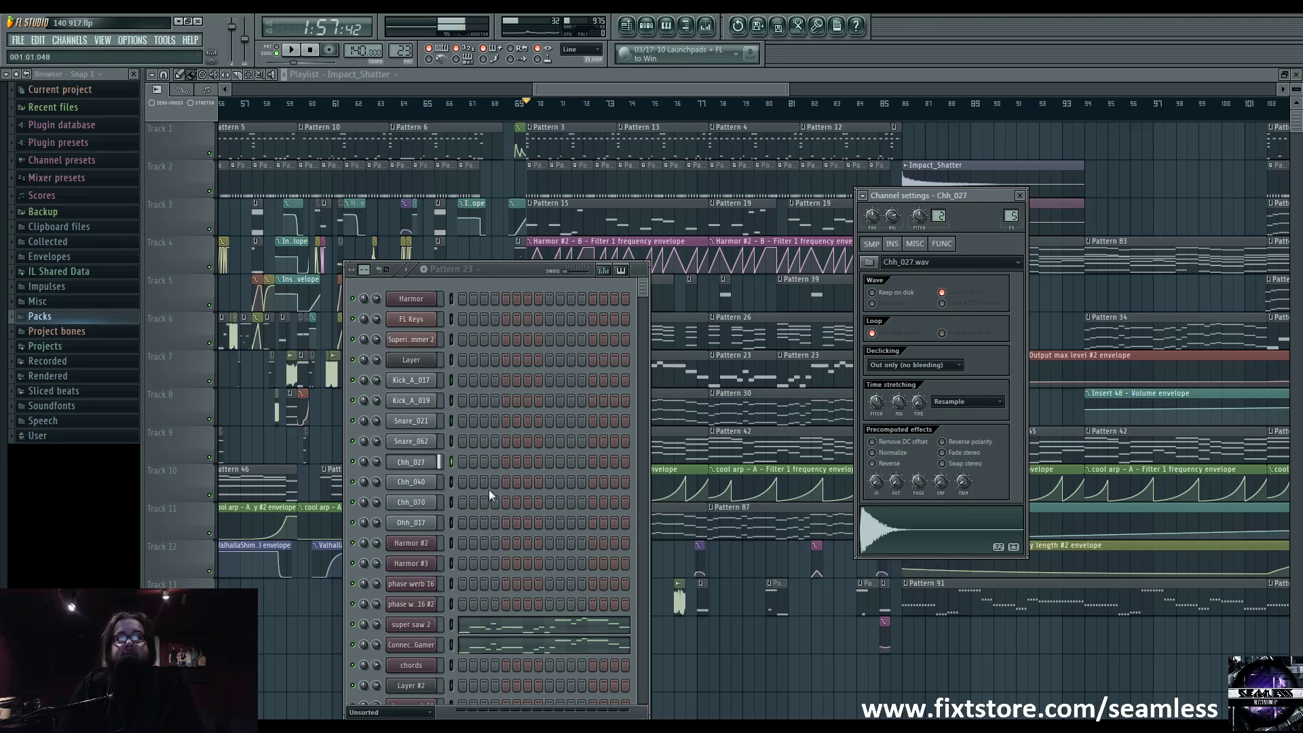
key("Down")
key("Down")
key("Down")
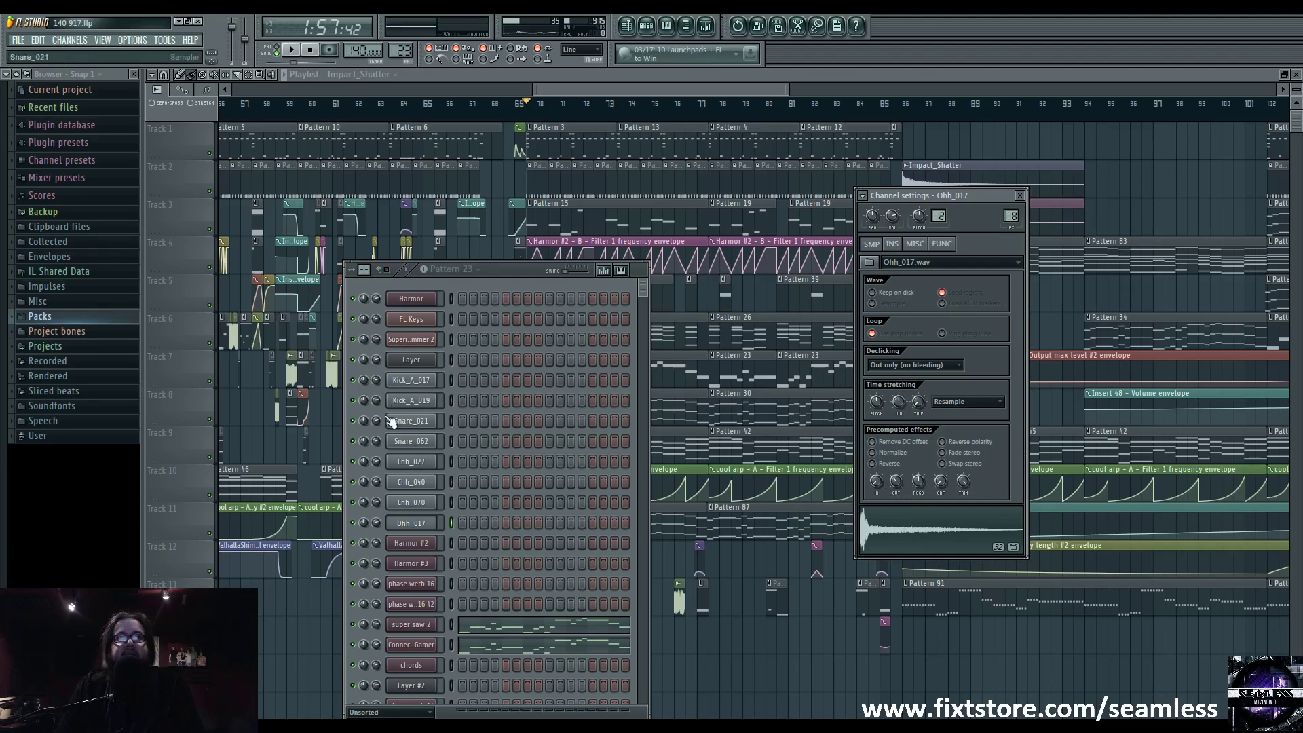
Clear the open windows, reopen the channel rack, and recheck the Kick_A_017 and Snare_021 channels.
left_click(411, 399)
key("F12")
left_click(646, 25)
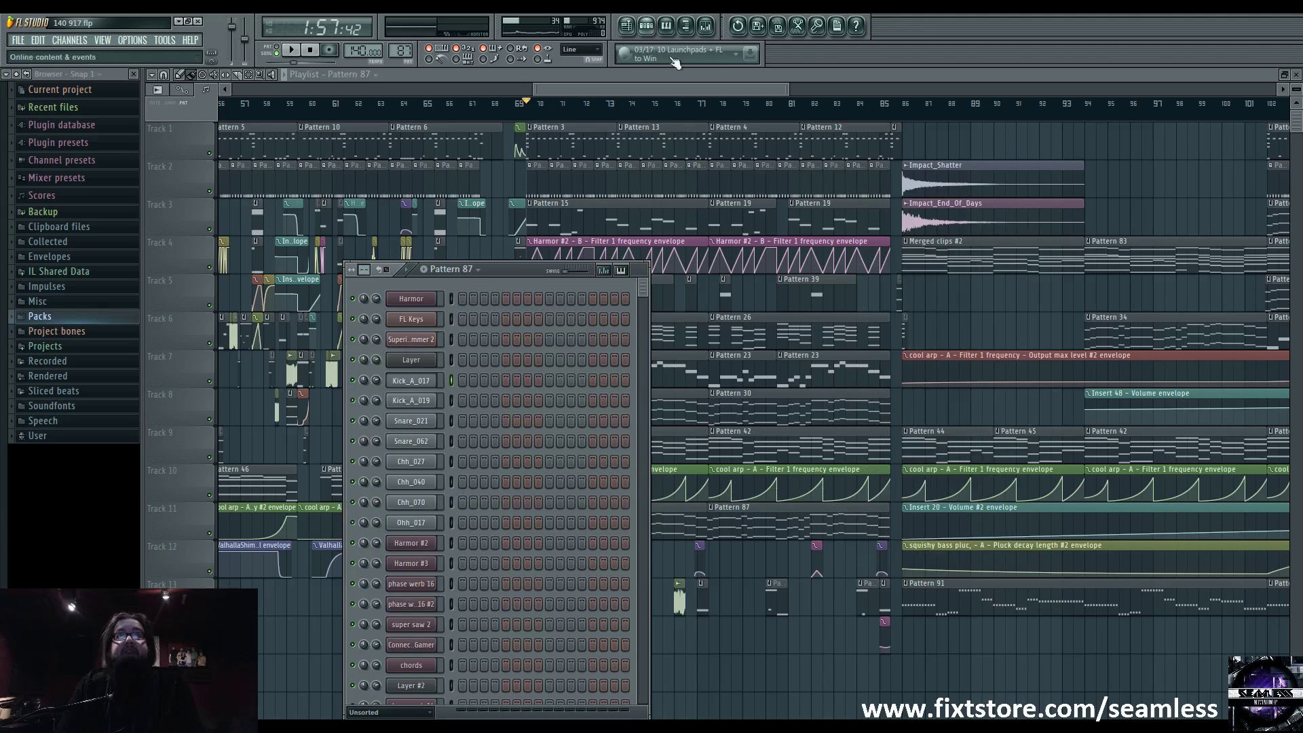
left_click(411, 380)
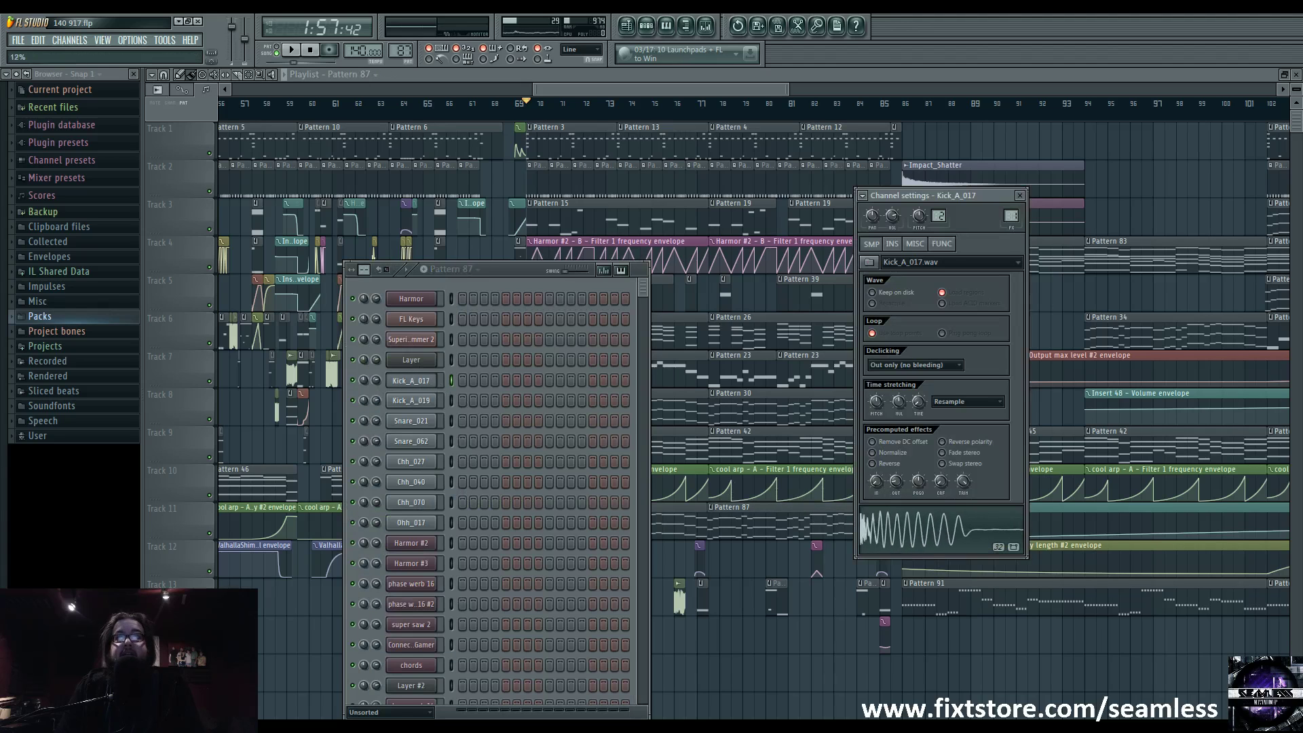
left_click(417, 423)
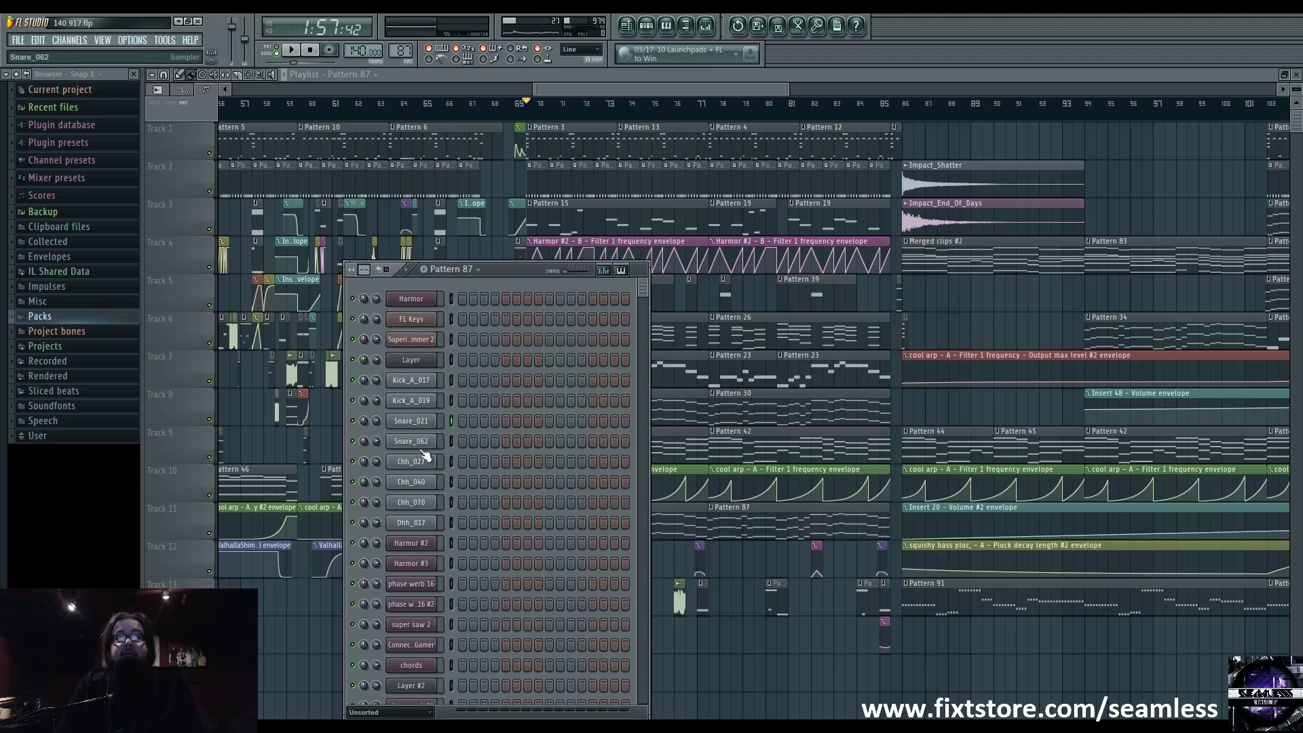
Open the Superior Drummer 2 channel and audition the kick, snare and cymbals of its drum kit.
left_click(410, 340)
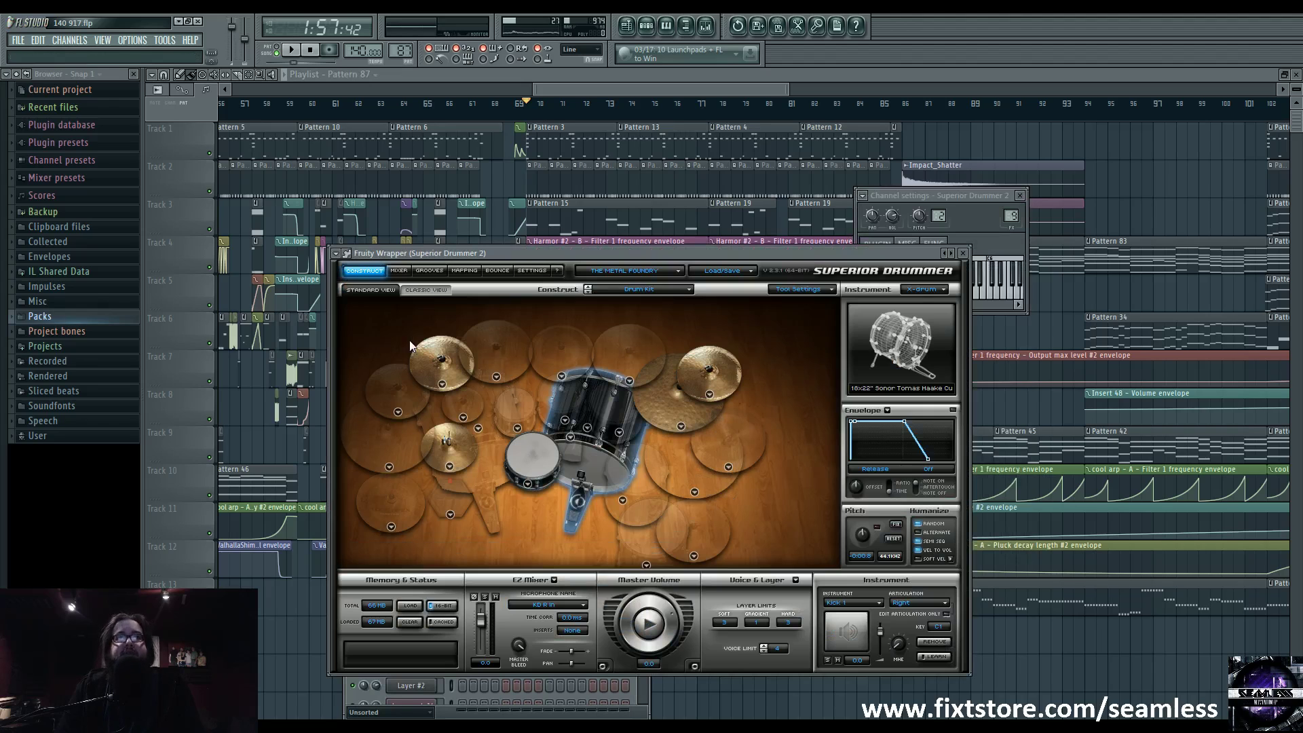
left_click(602, 475)
left_click(665, 377)
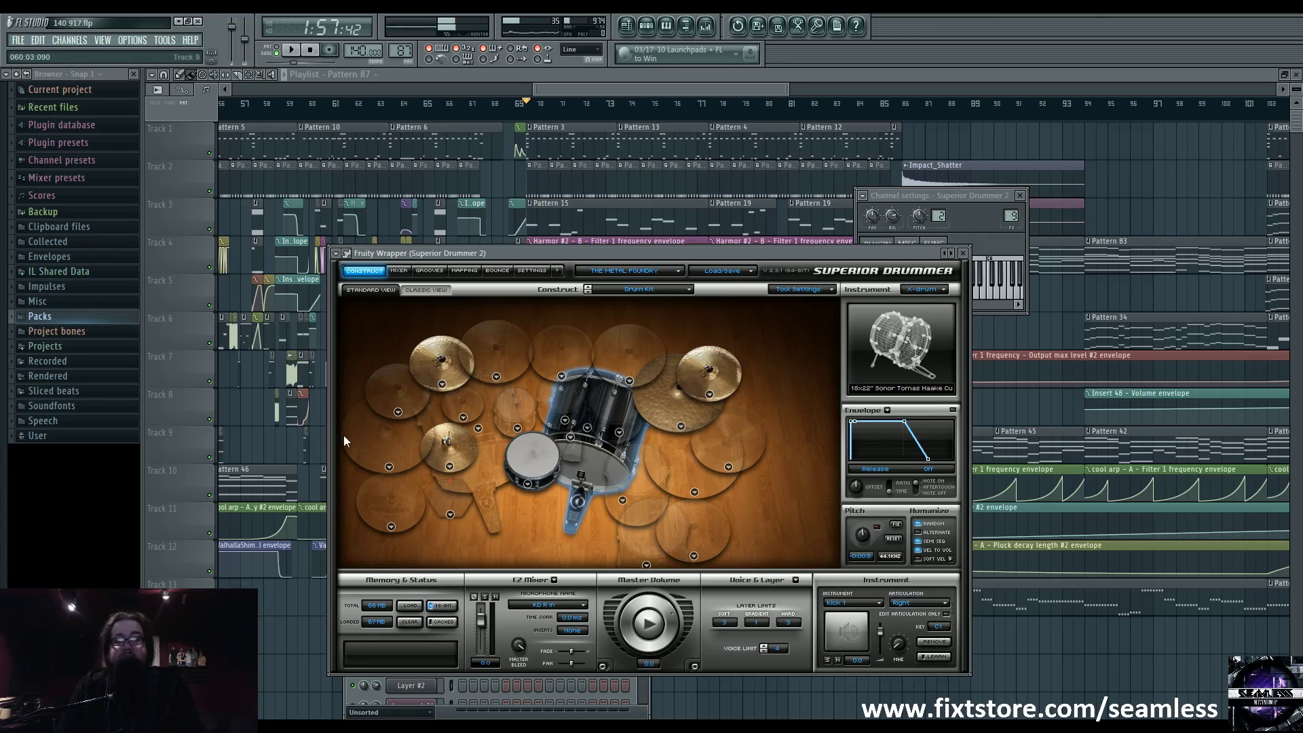
left_click(727, 374)
left_click(687, 412)
left_click(666, 400)
left_click(576, 479)
left_click(576, 479)
left_click(581, 456)
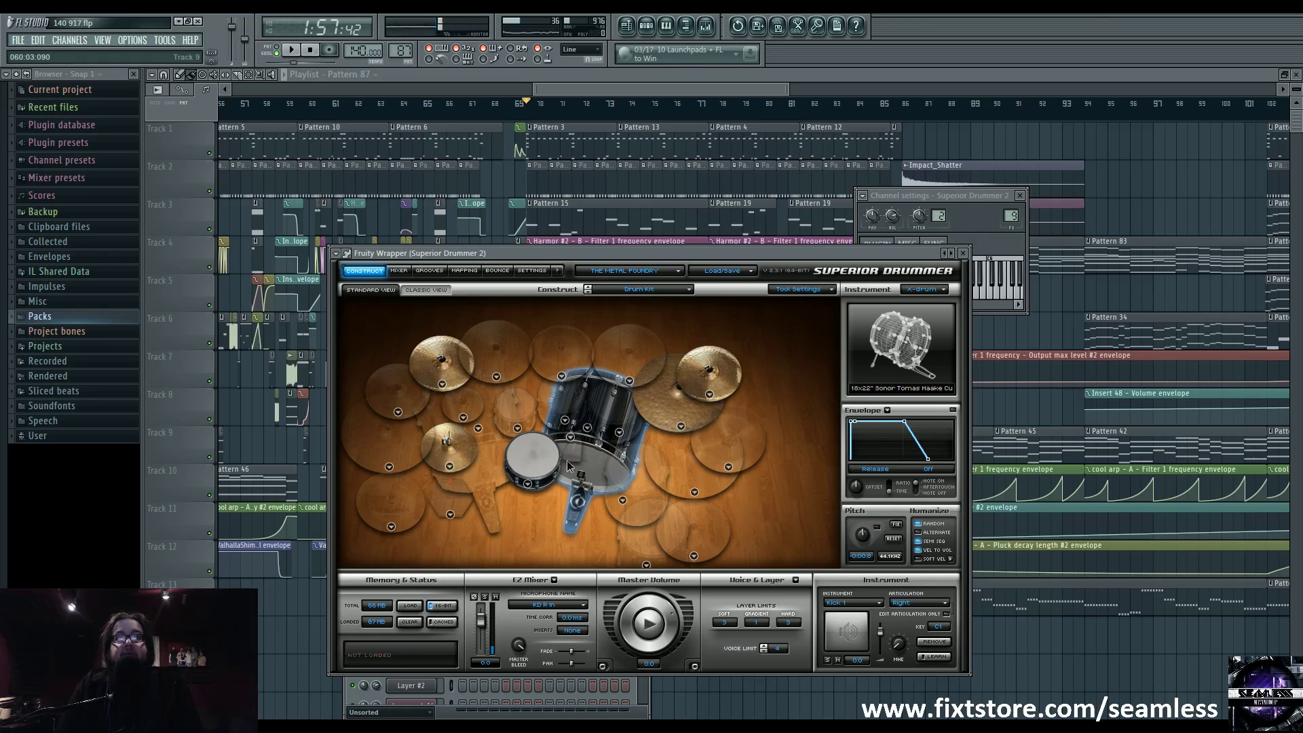
left_click(539, 458)
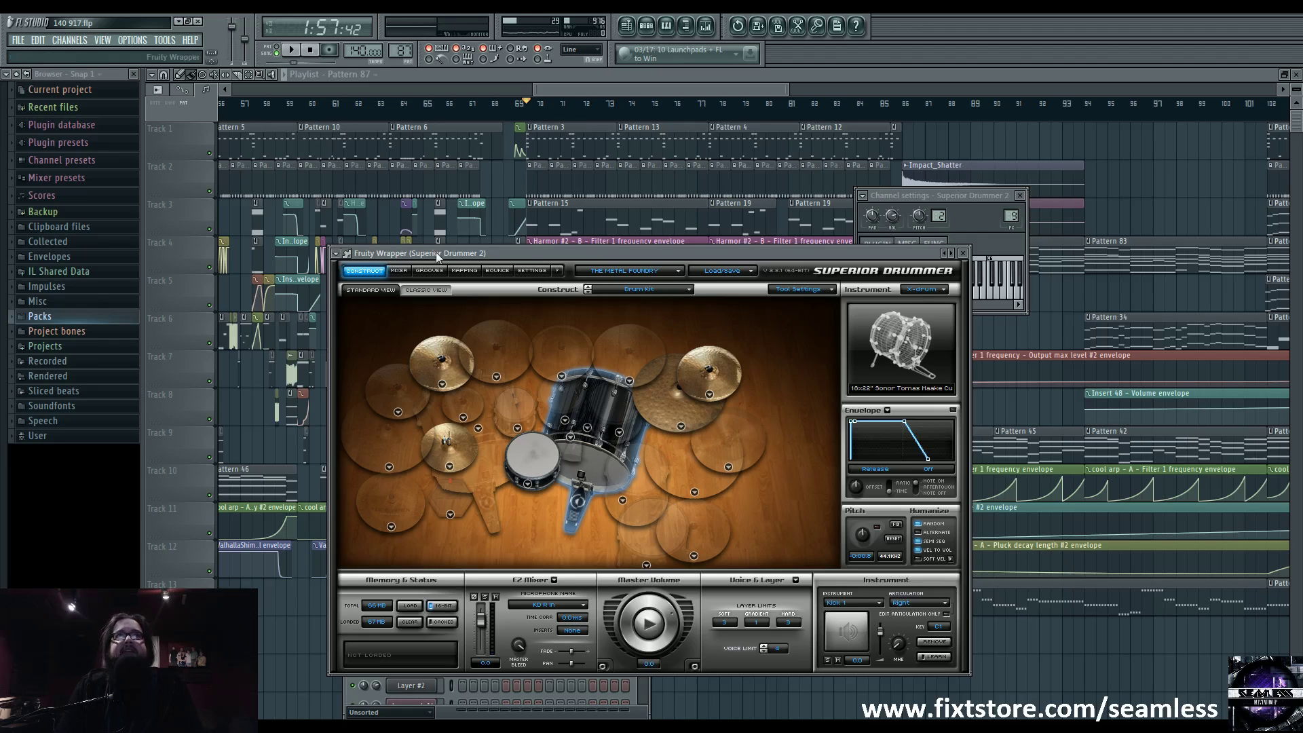
Open the mixer and compare the effect chains and routing of the Kicks and Snare tracks.
left_click(714, 32)
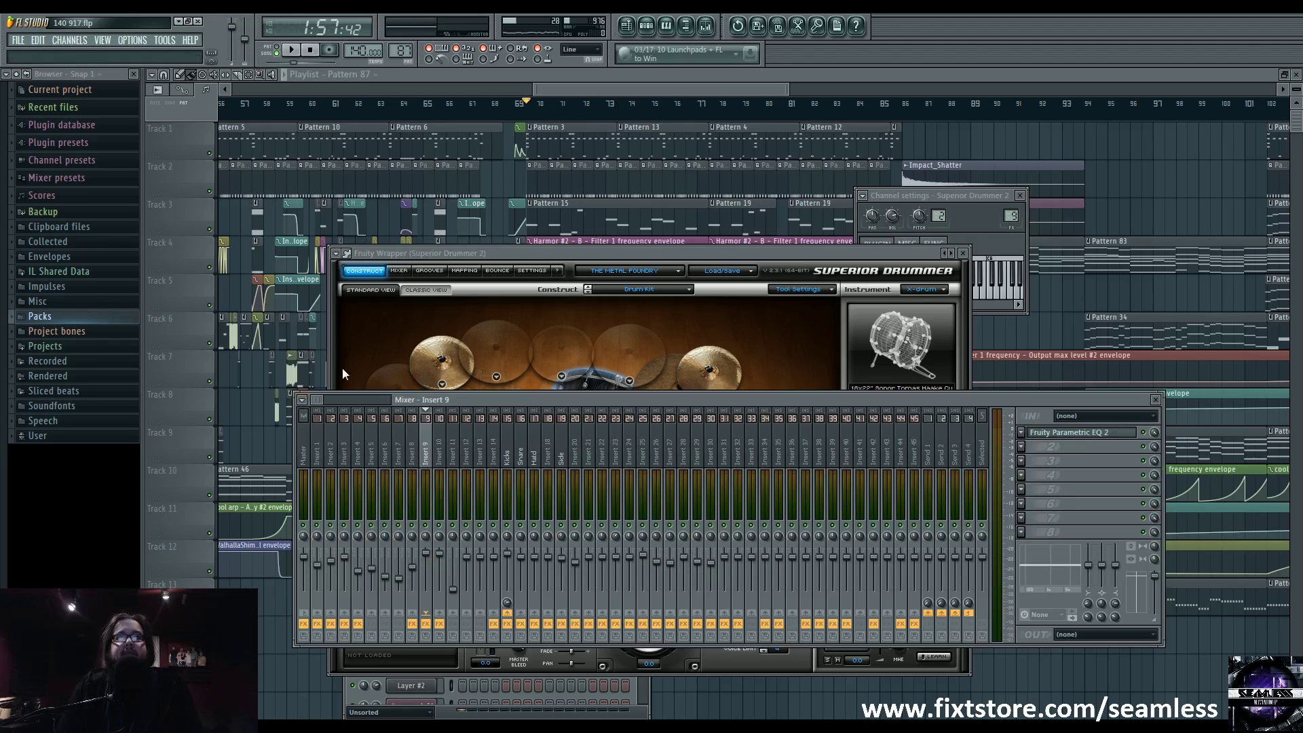
left_click(513, 465)
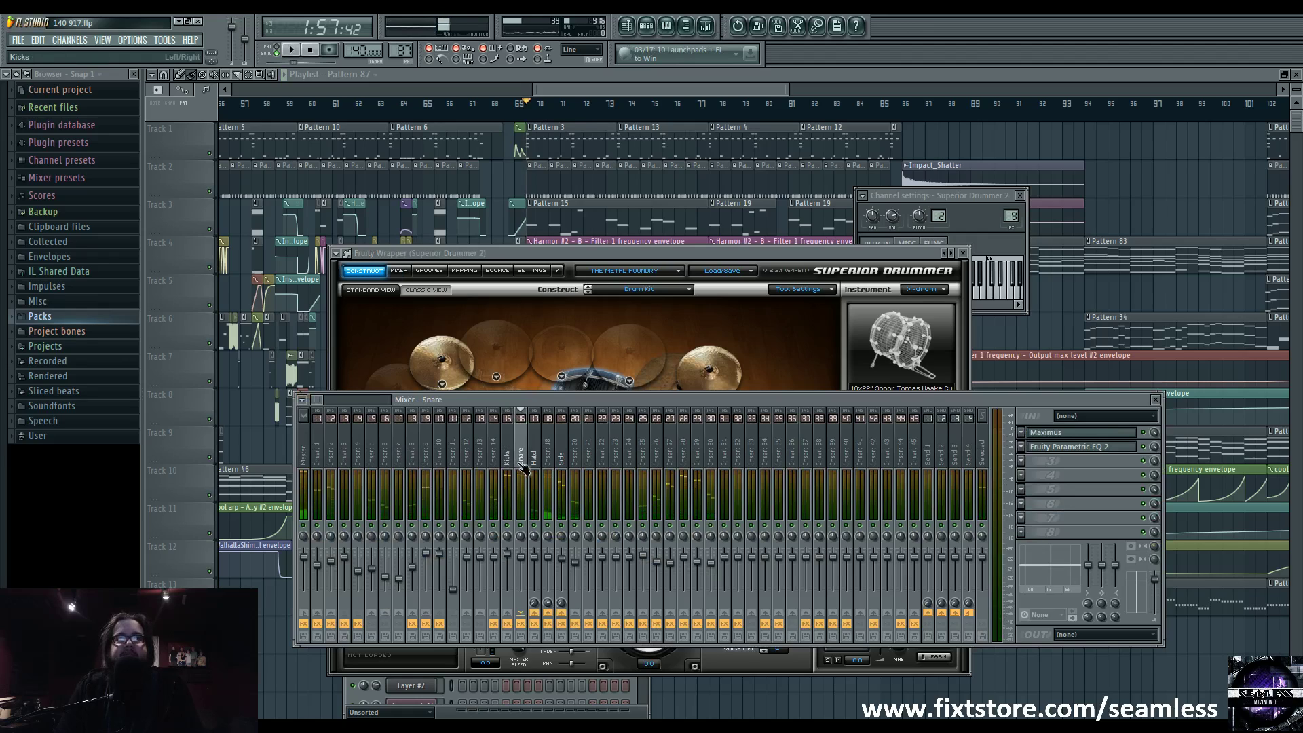
left_click(524, 465)
left_click(516, 465)
left_click(522, 464)
left_click(516, 464)
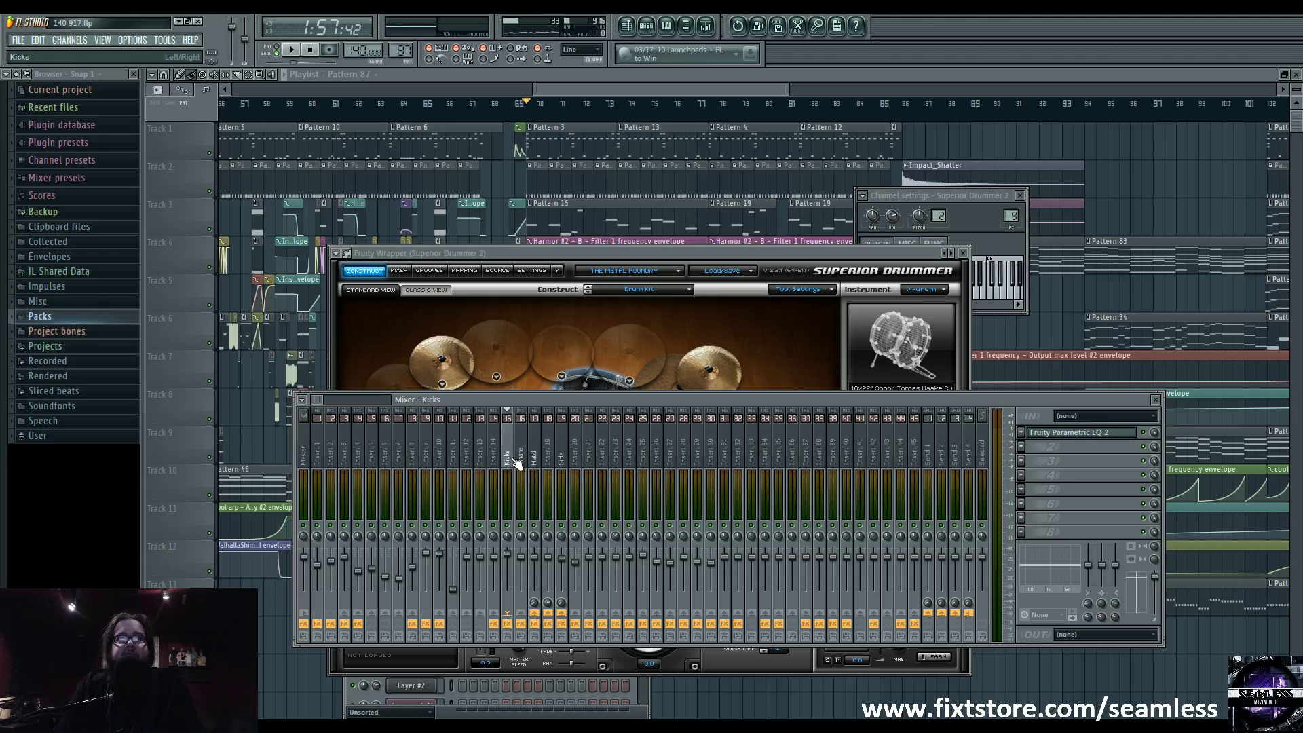
Bring back the channel rack, check mixer tracks Insert 9 and Insert 2, and open the Kicks track's Fruity Parametric EQ 2.
left_click(647, 26)
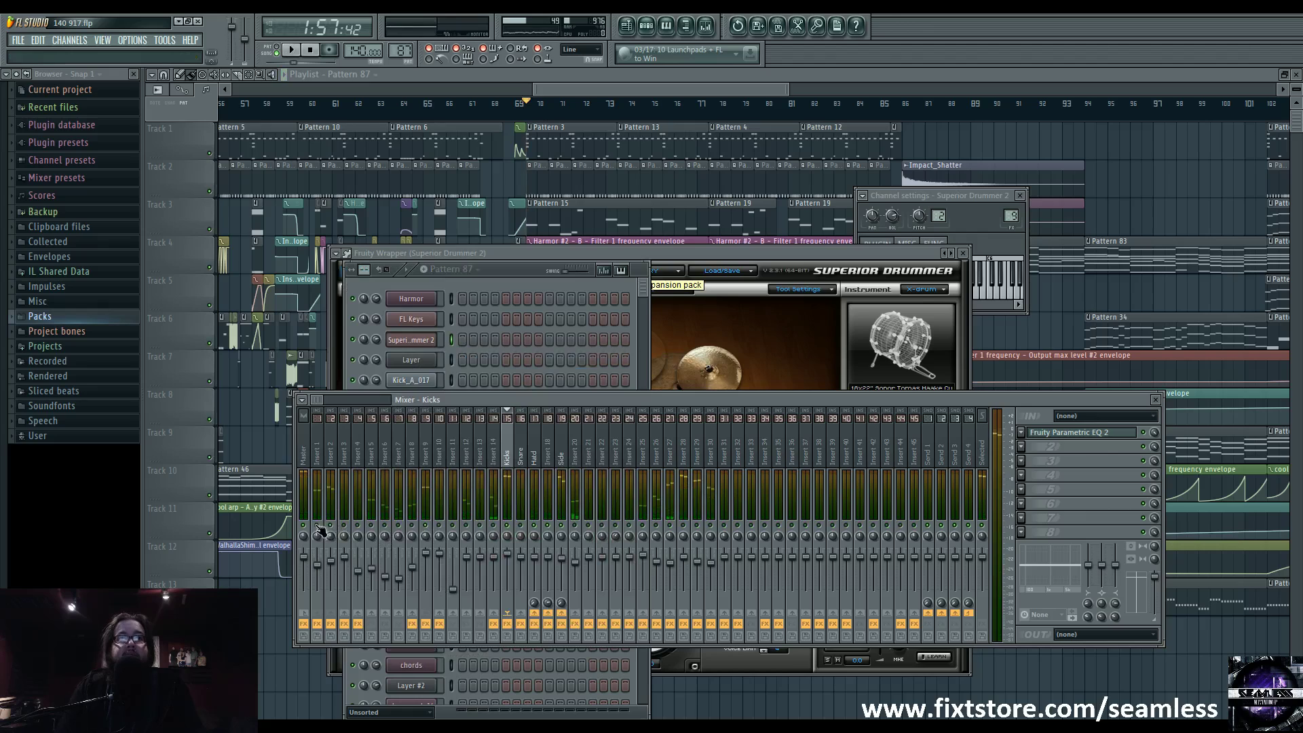
left_click(440, 459)
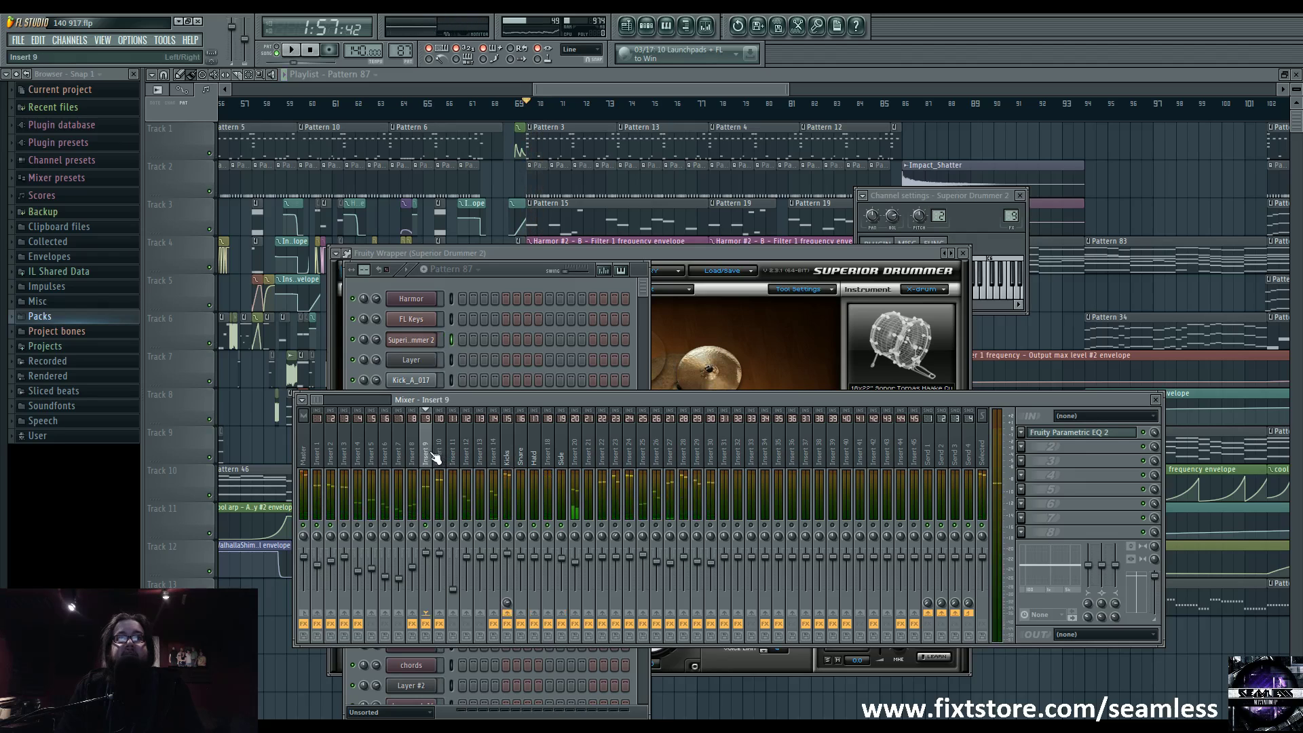
left_click(331, 462)
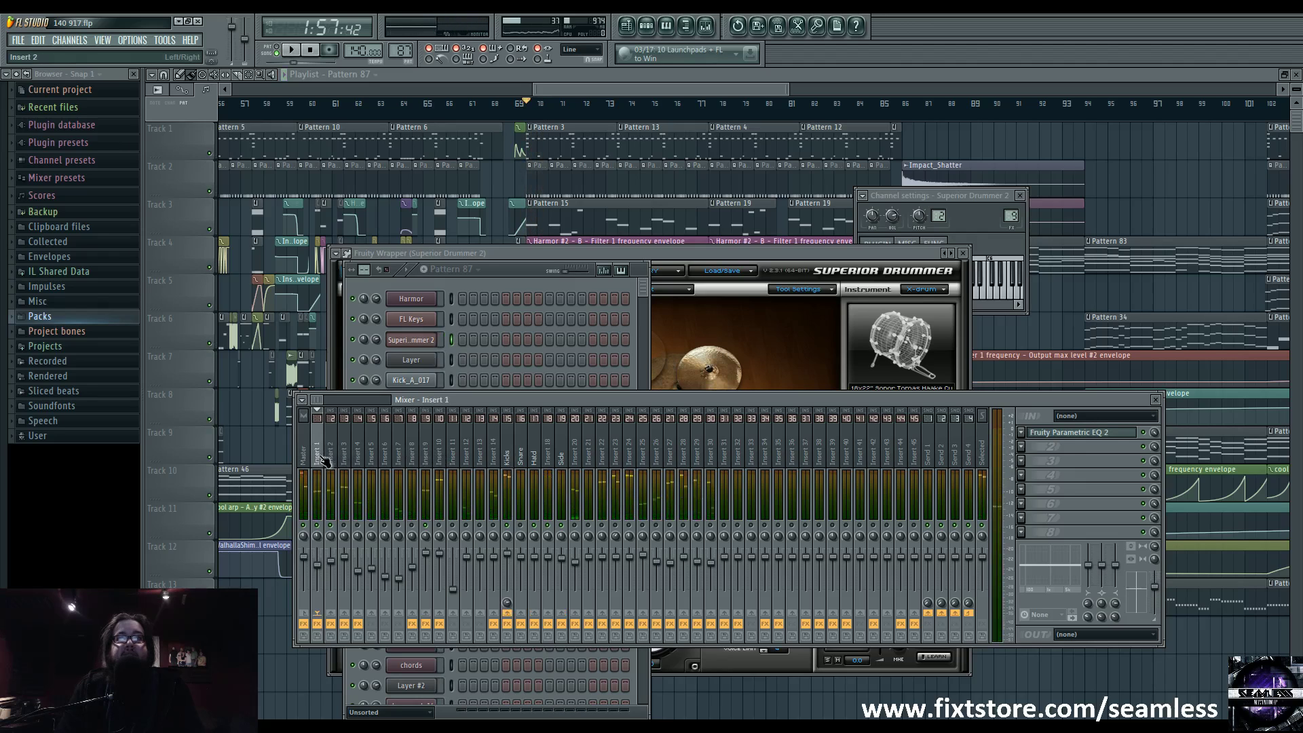
left_click(508, 457)
left_click(1073, 435)
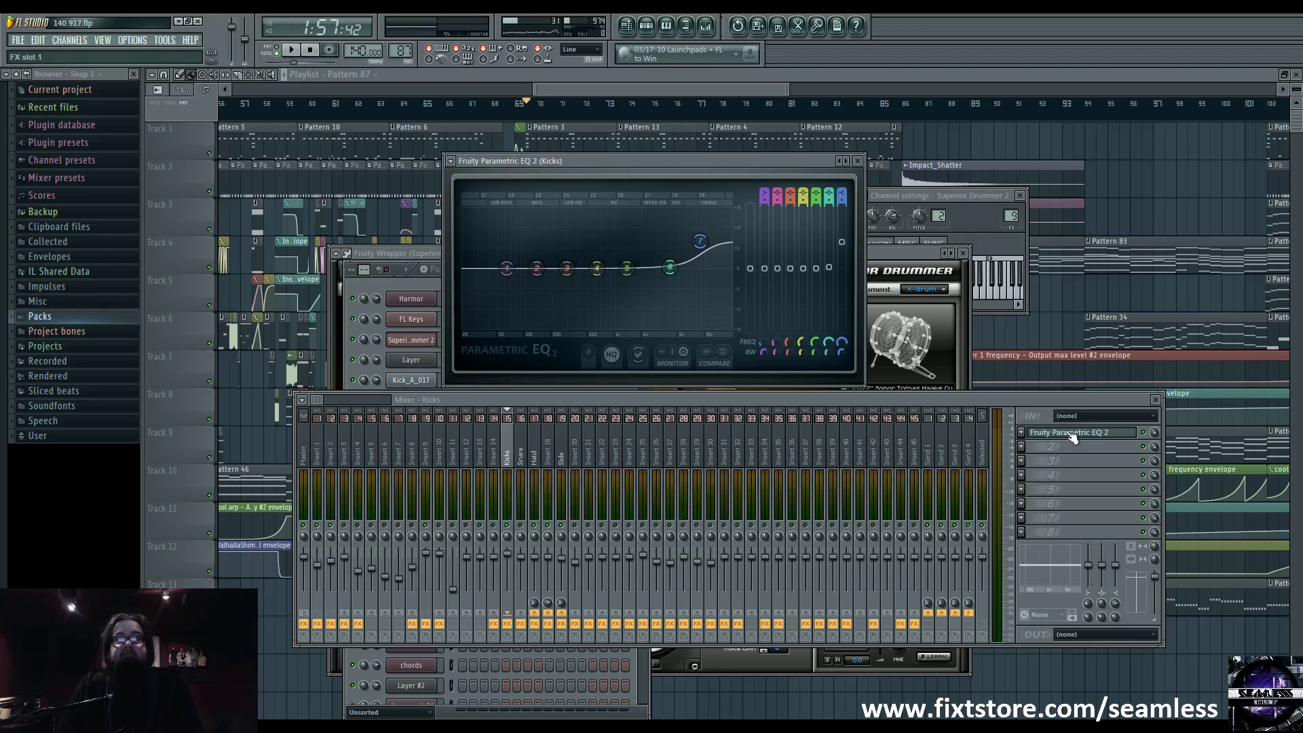
Review the effects and routing of the Hatd, Insert 18 and Side mixer tracks.
left_click(551, 453)
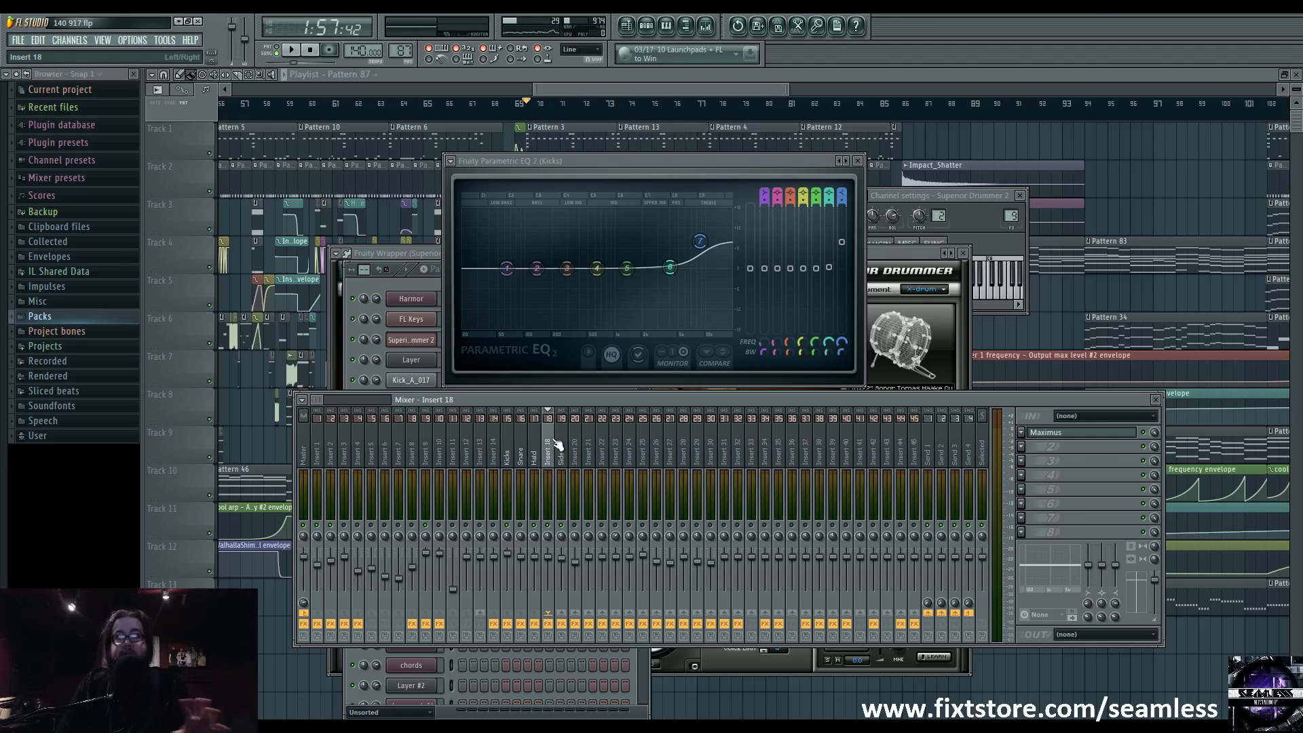
left_click(538, 448)
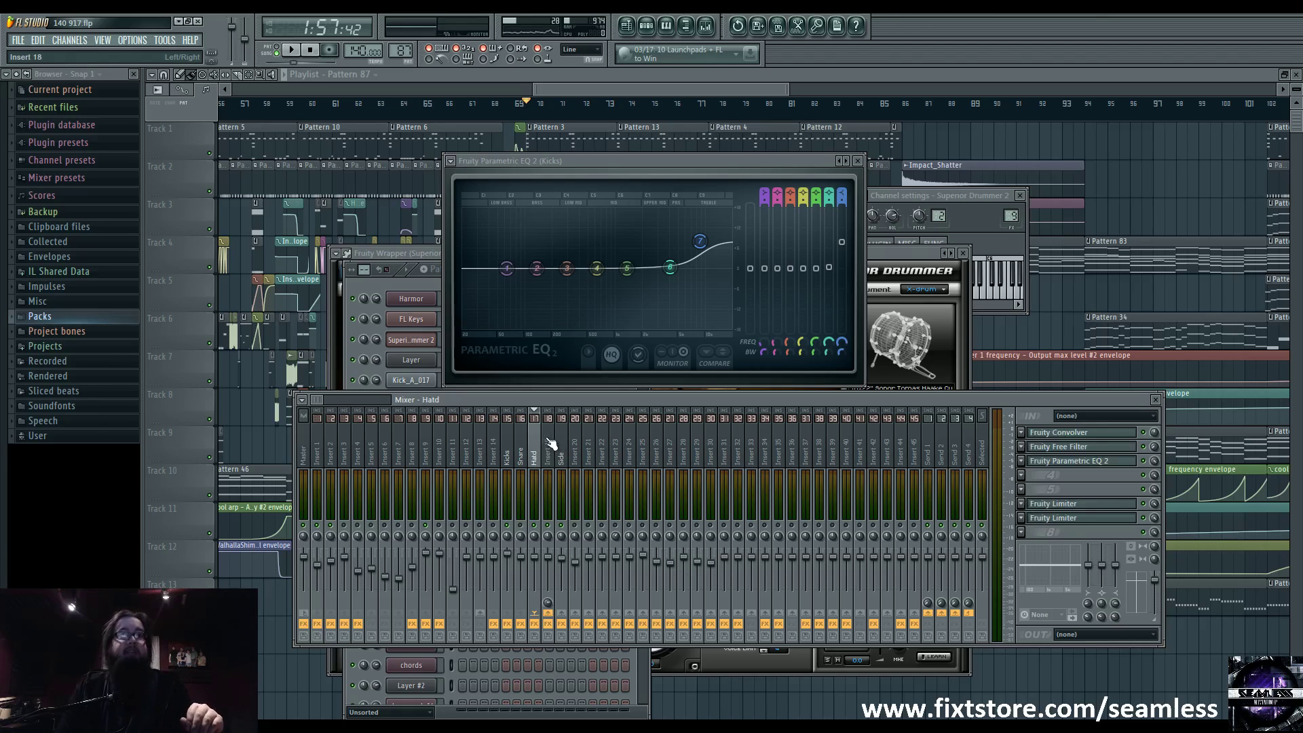
left_click(550, 442)
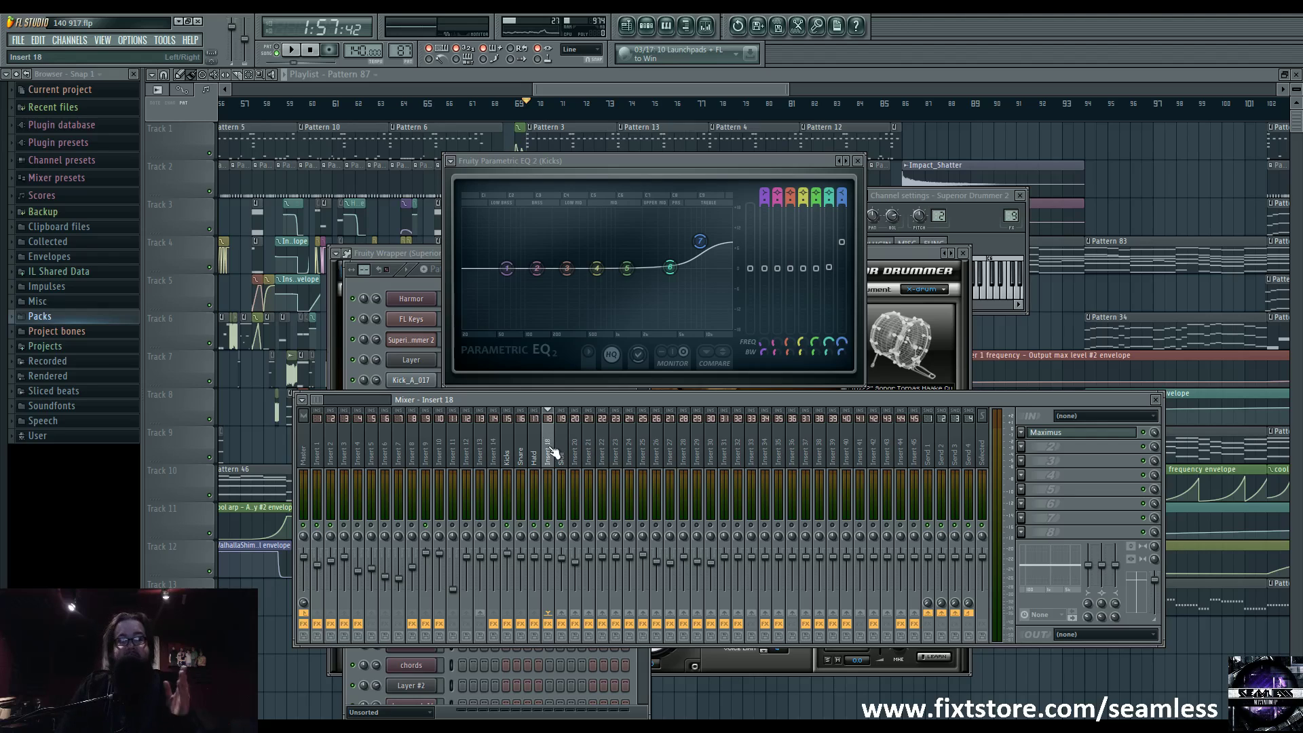
left_click(562, 452)
left_click(550, 451)
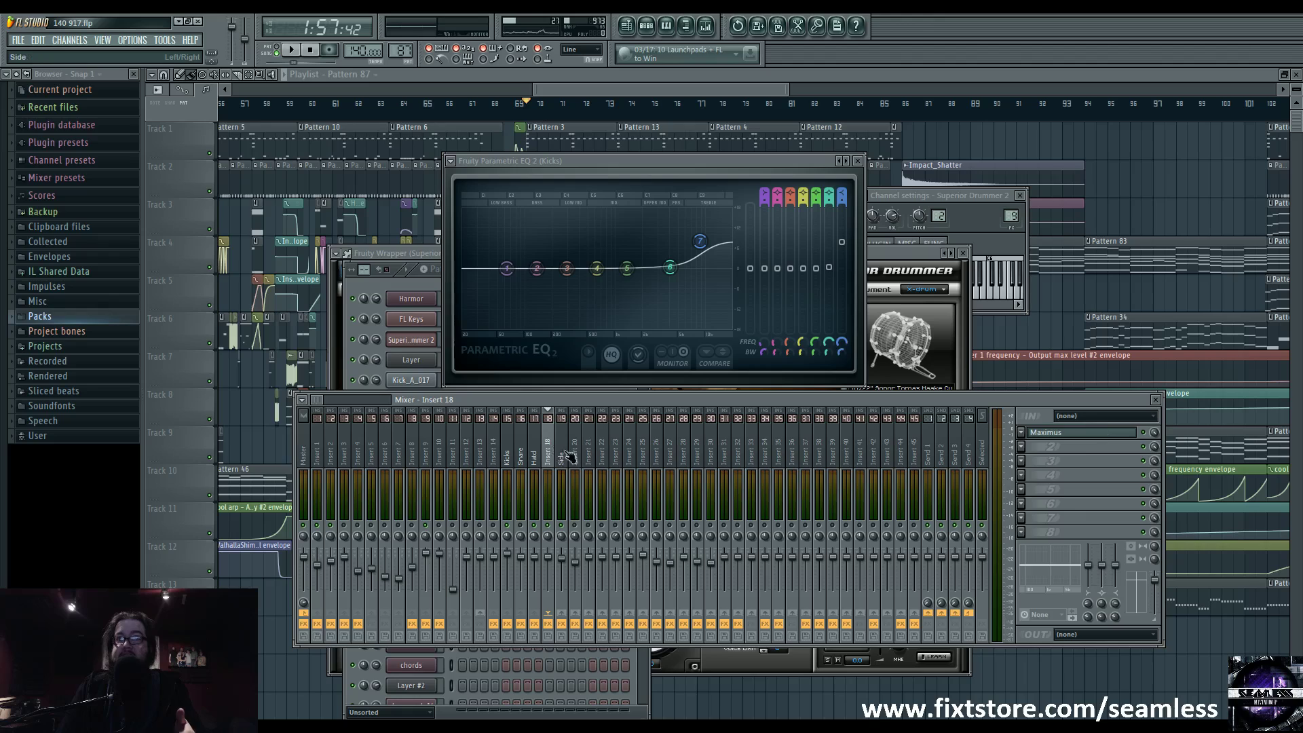
left_click(563, 453)
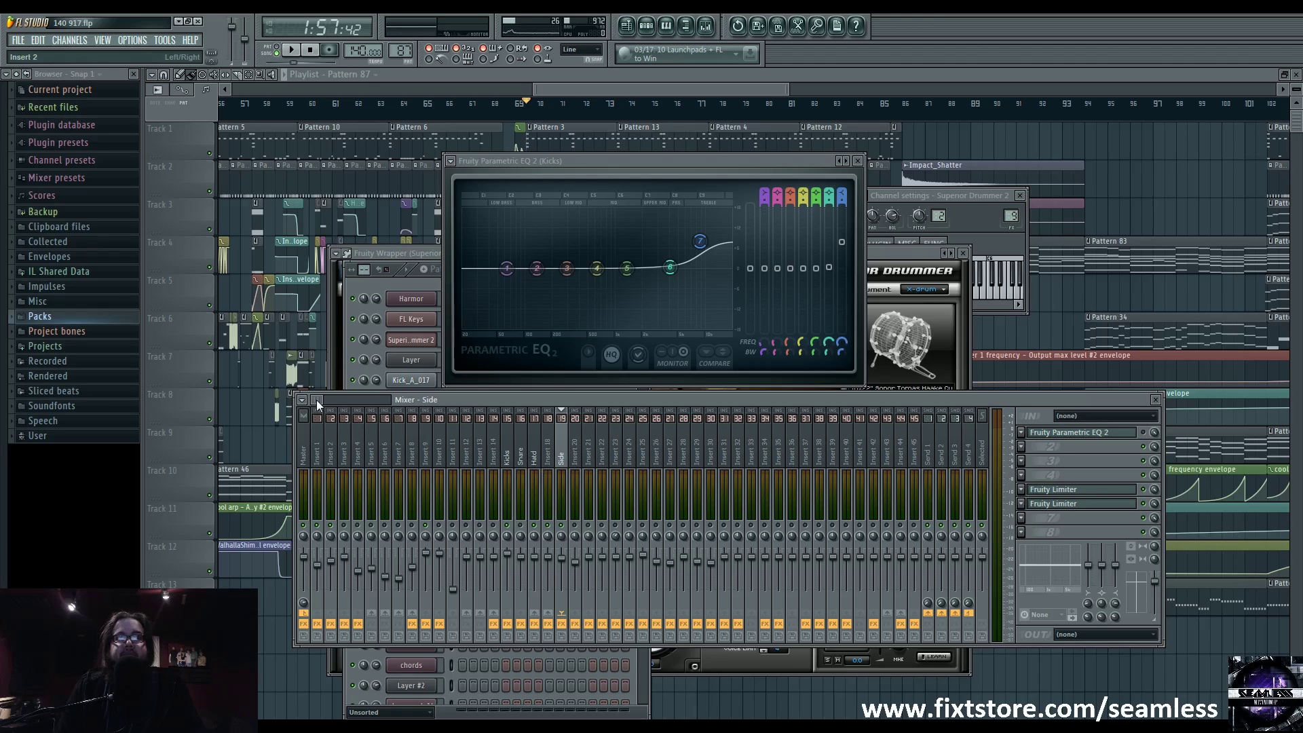
left_click(700, 455)
left_click(562, 455)
Rename the Insert 18 mixer track as drums.
left_click(548, 455)
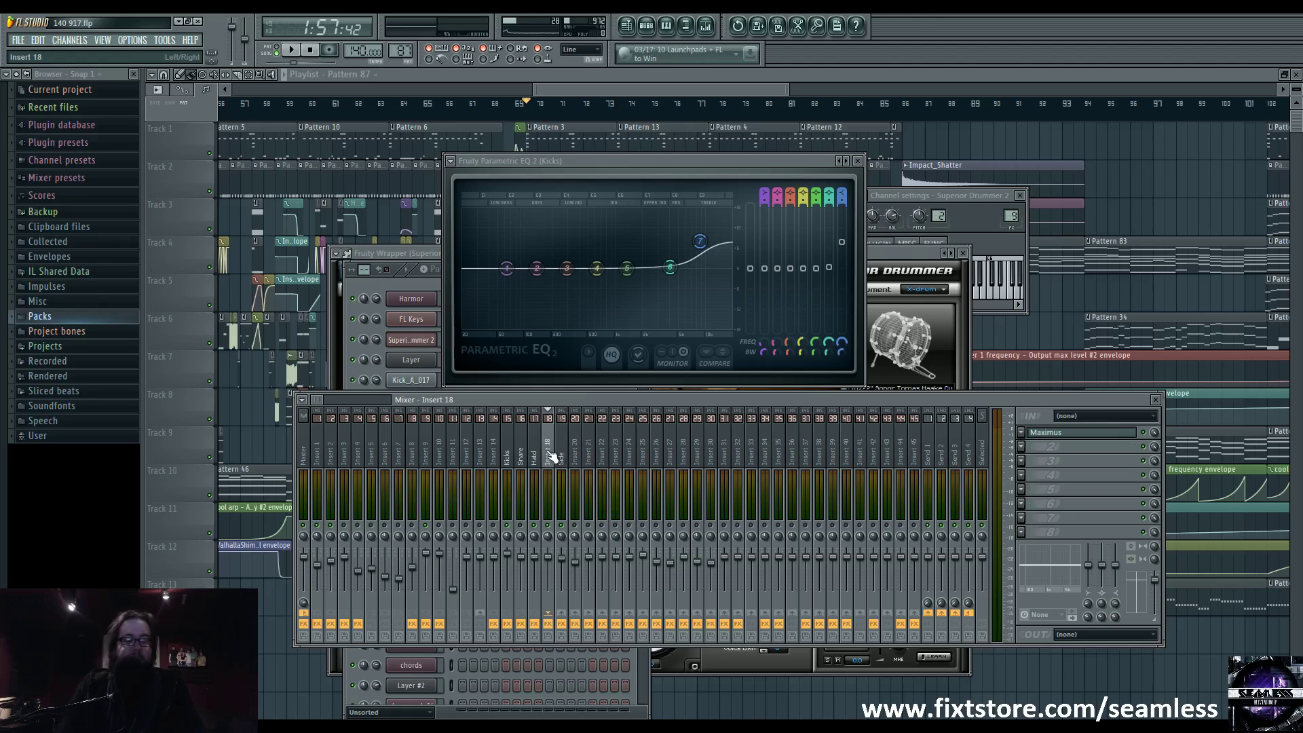
right_click(547, 455)
left_click(563, 441)
type("ums")
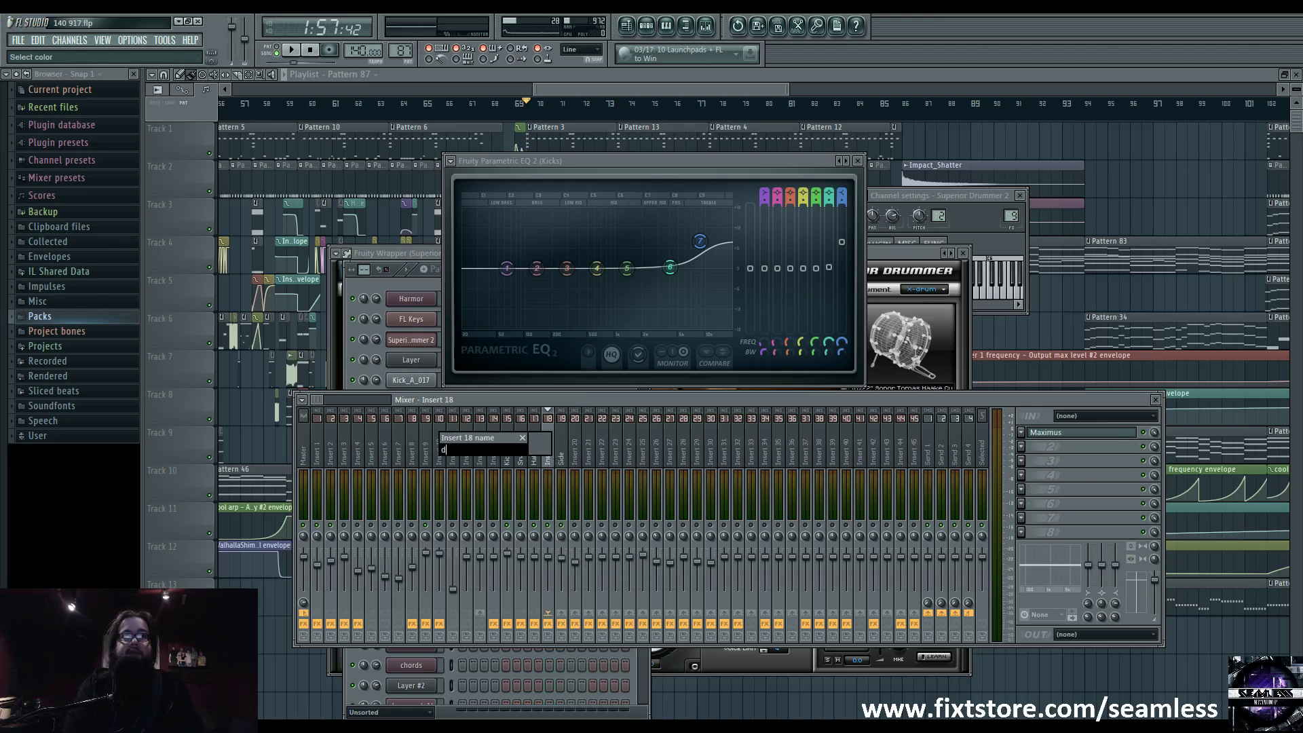
type("rums")
key("Return")
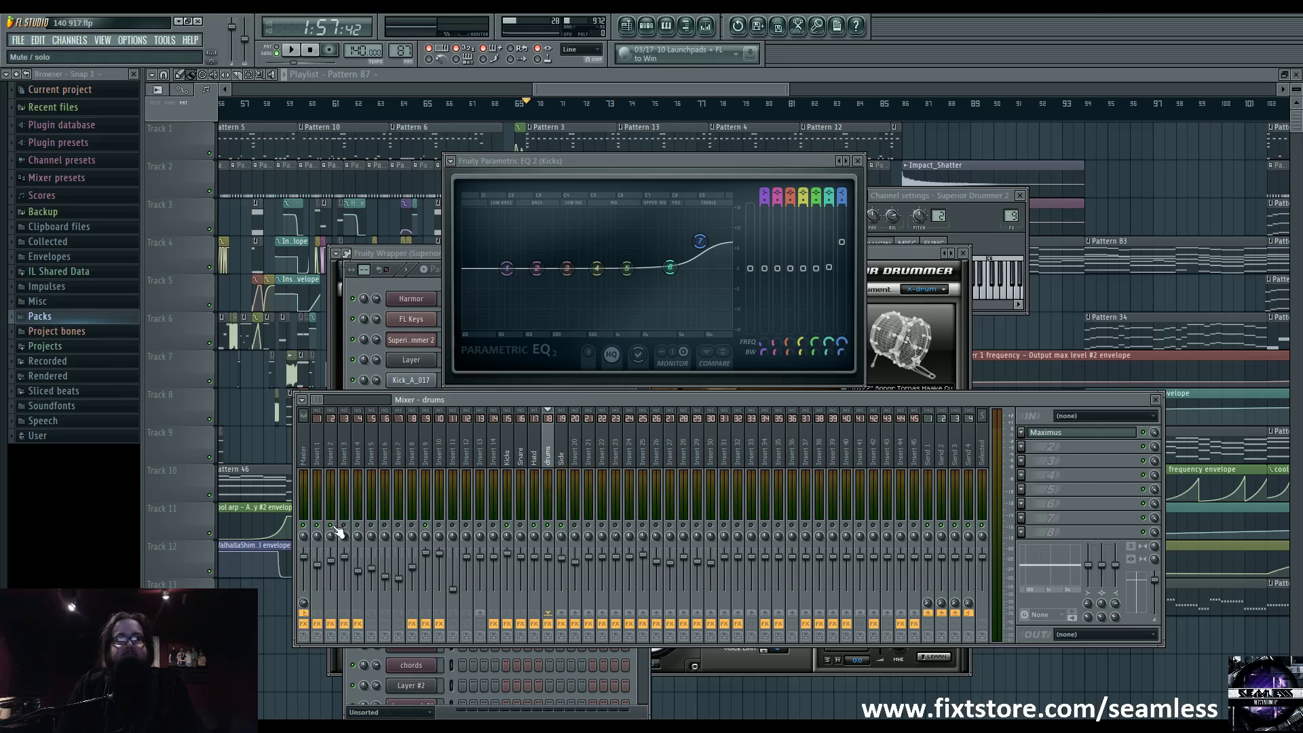
Check the routing of the Insert 2, Insert 4 and Insert 10 mixer tracks, playing the song briefly.
left_click(333, 467)
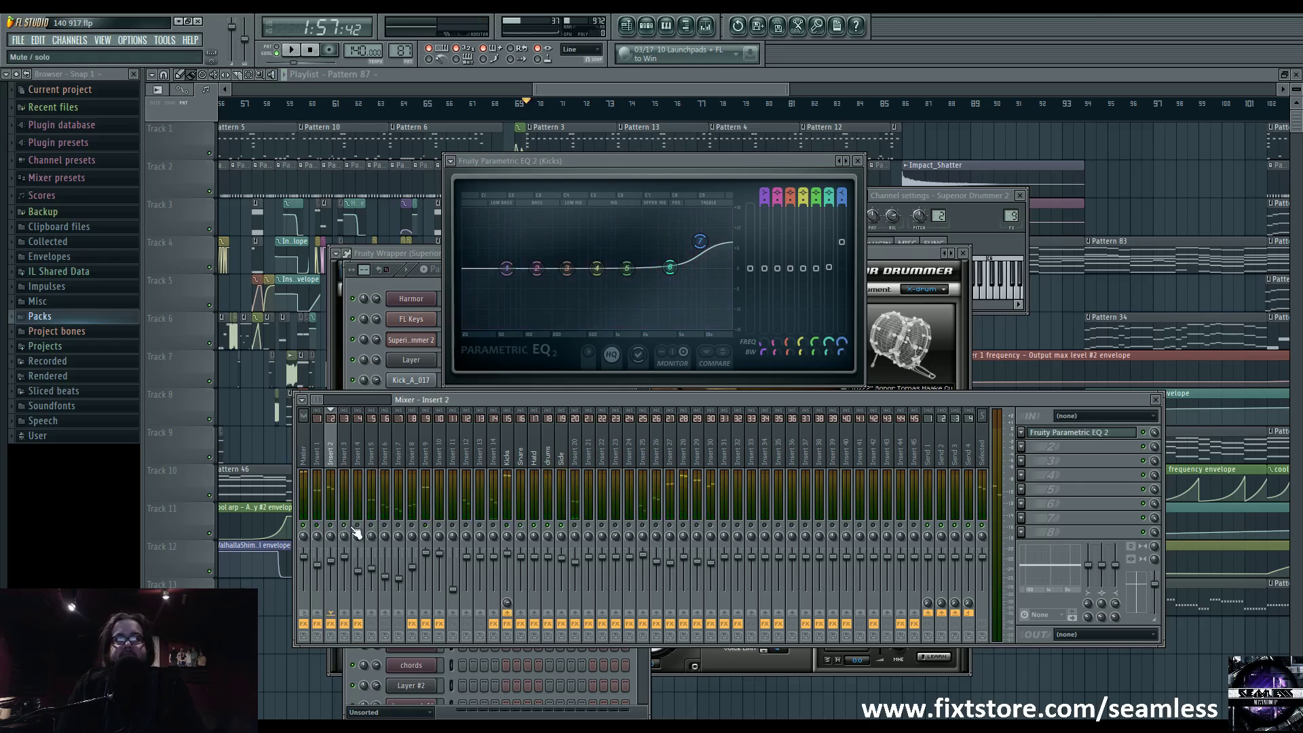
key("space")
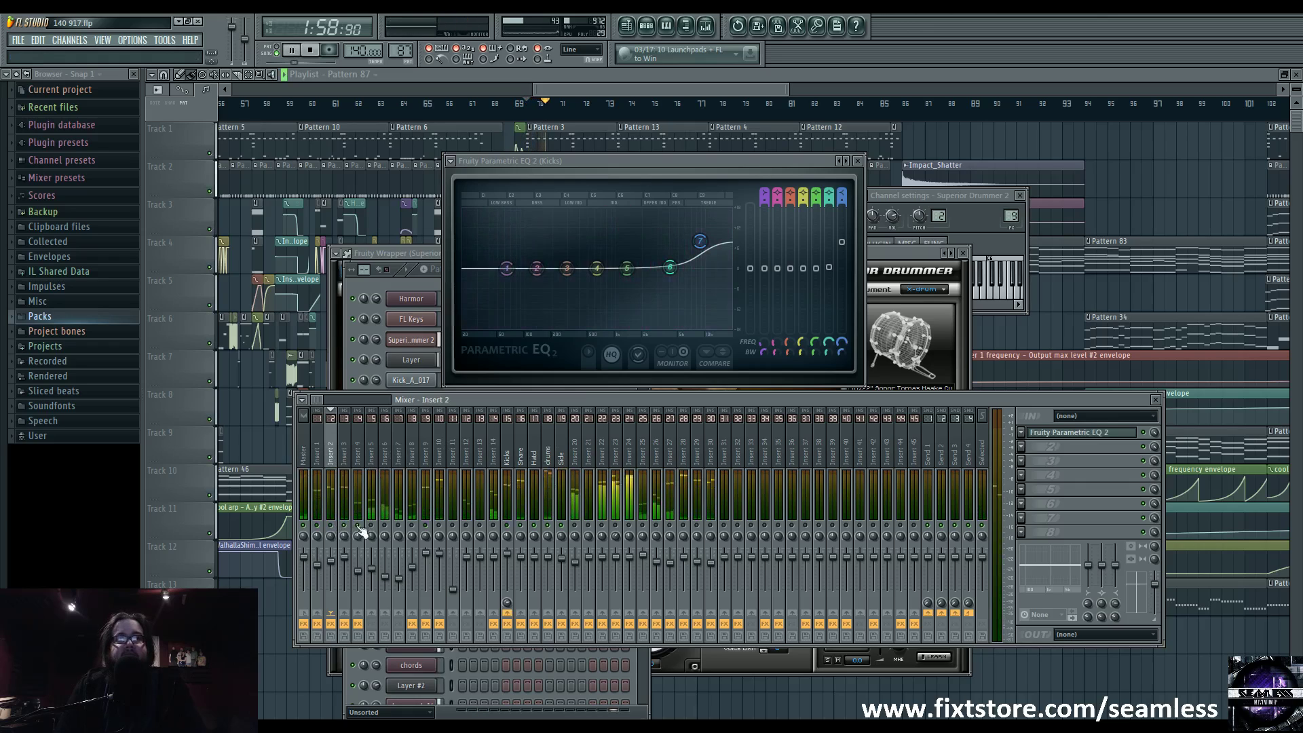
key("space")
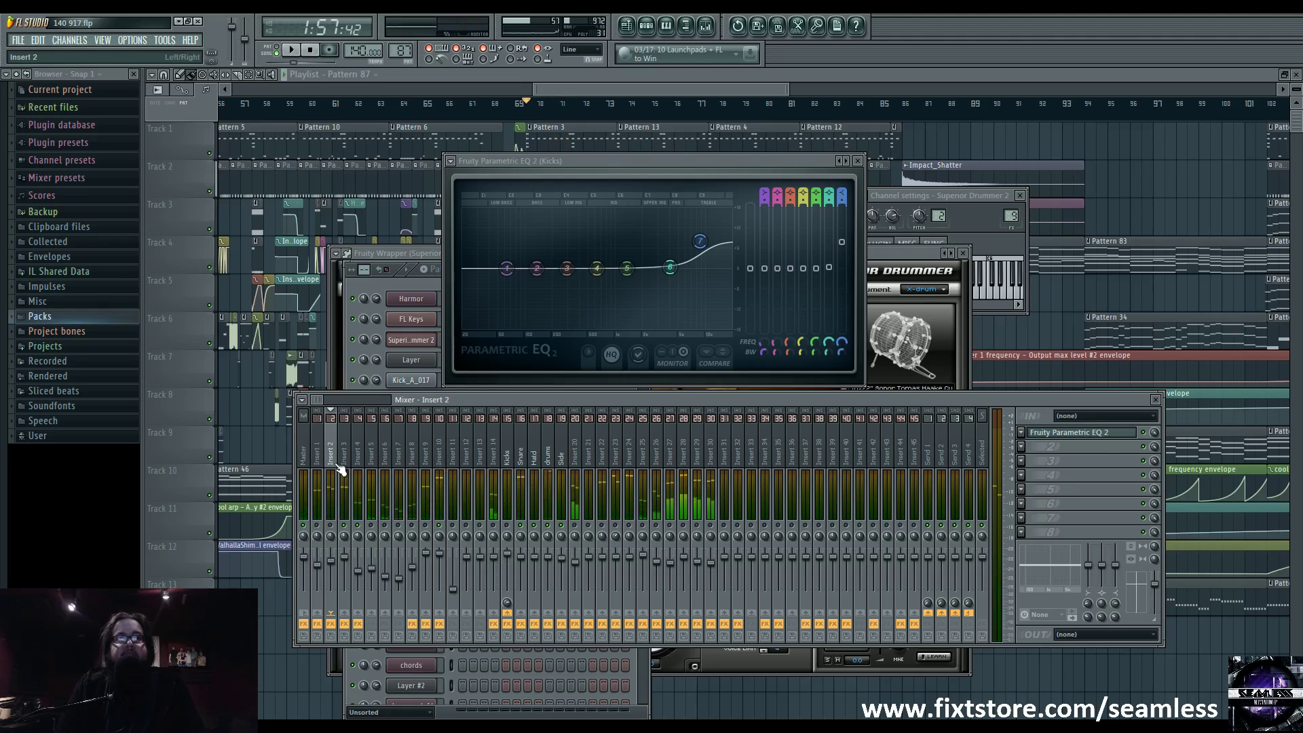
left_click(358, 466)
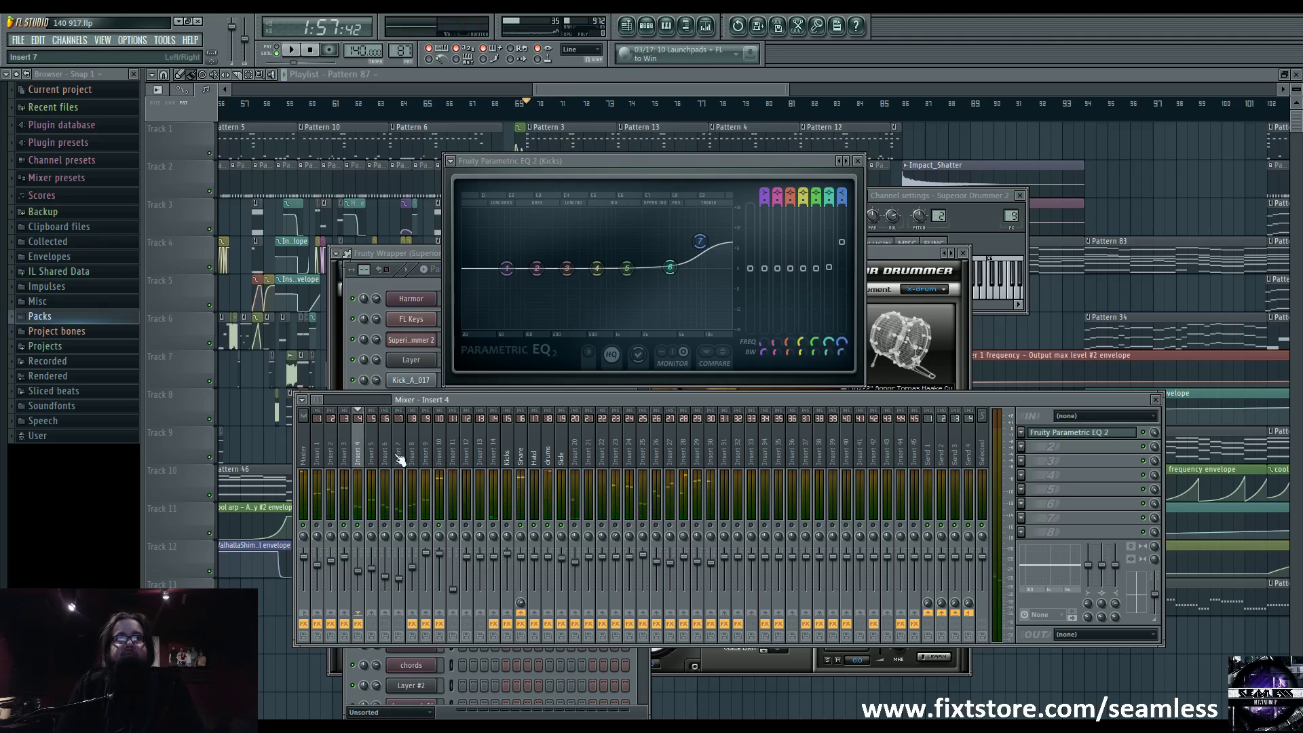
left_click(441, 458)
Open the Fruity Parametric EQ 2 of Insert 3 and Insert 4 one above the other and compare their curves.
left_click(346, 456)
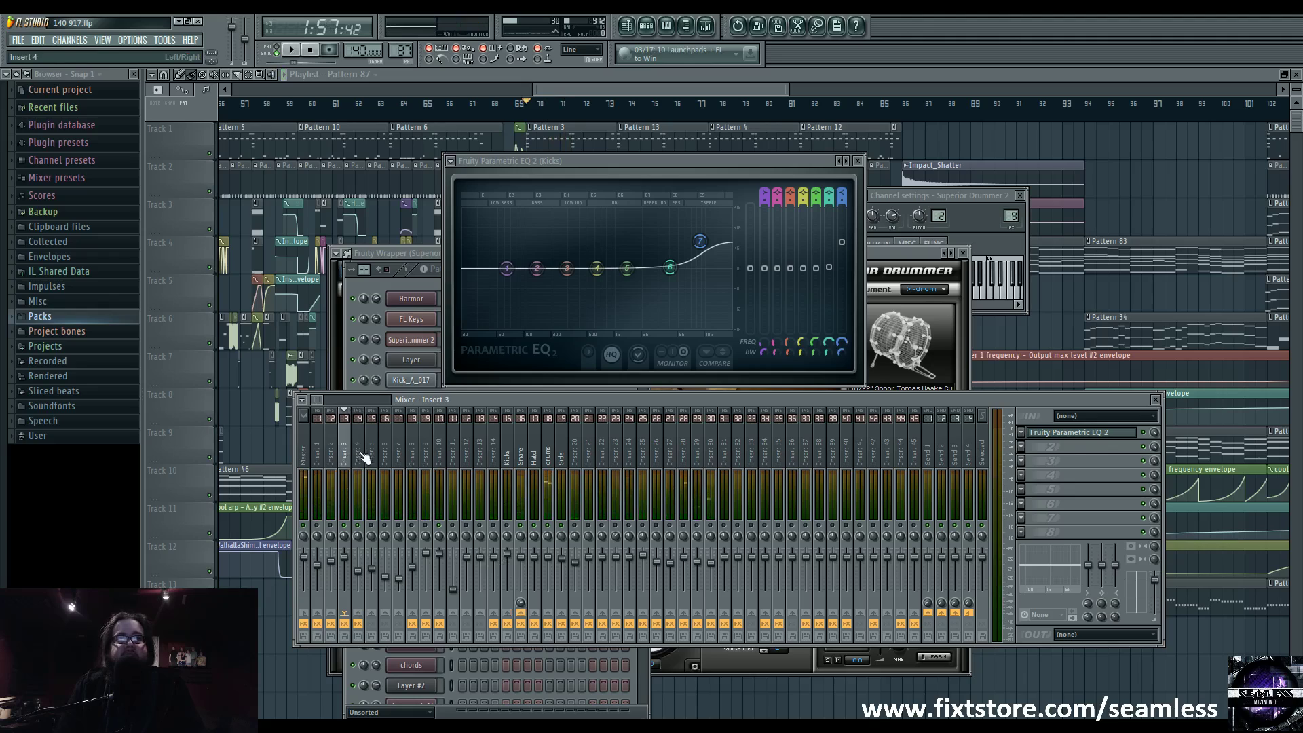
left_click(360, 454)
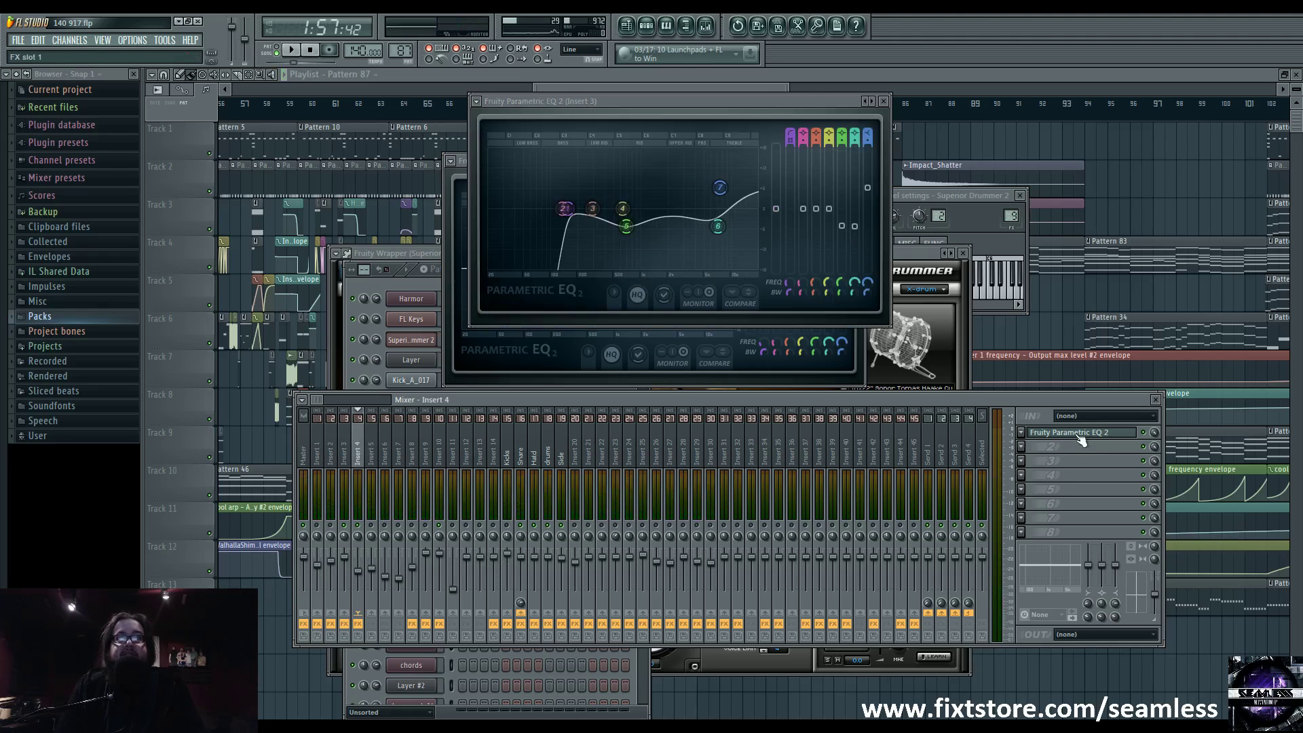
left_click(1079, 435)
left_click_drag(681, 239, 694, 342)
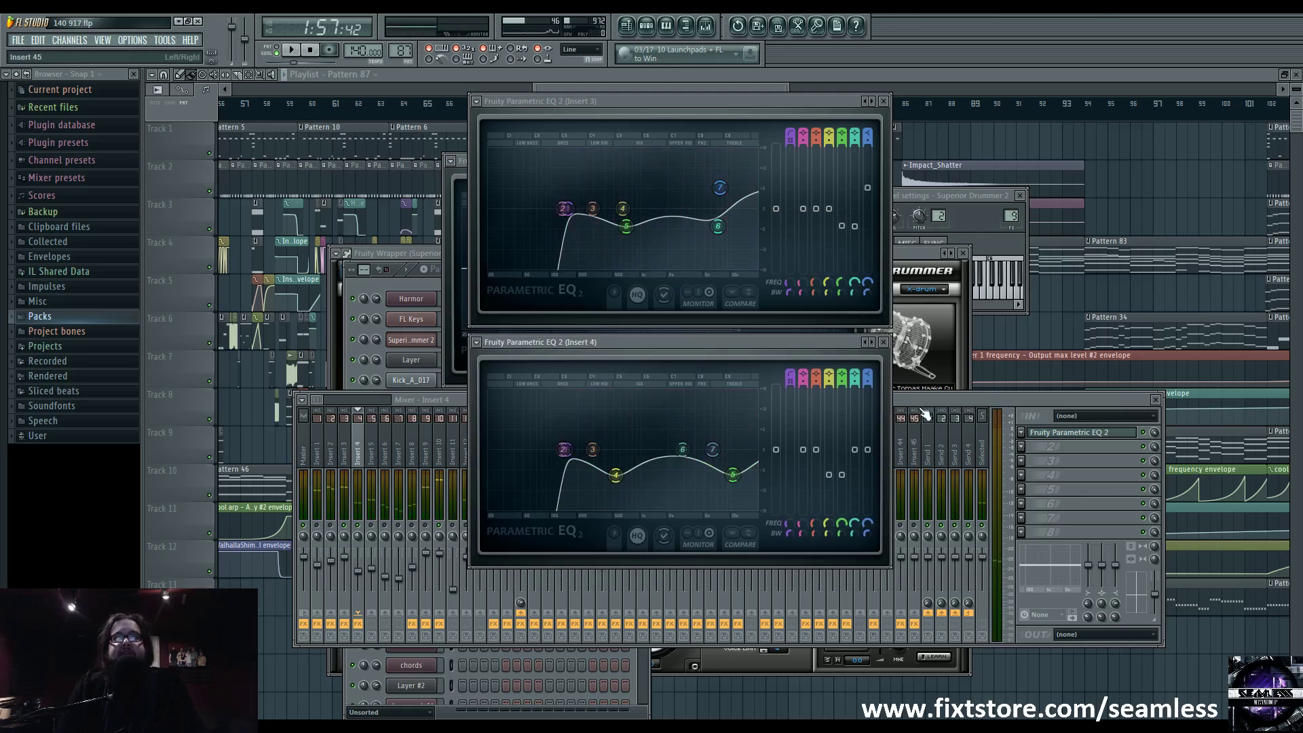
left_click(458, 422)
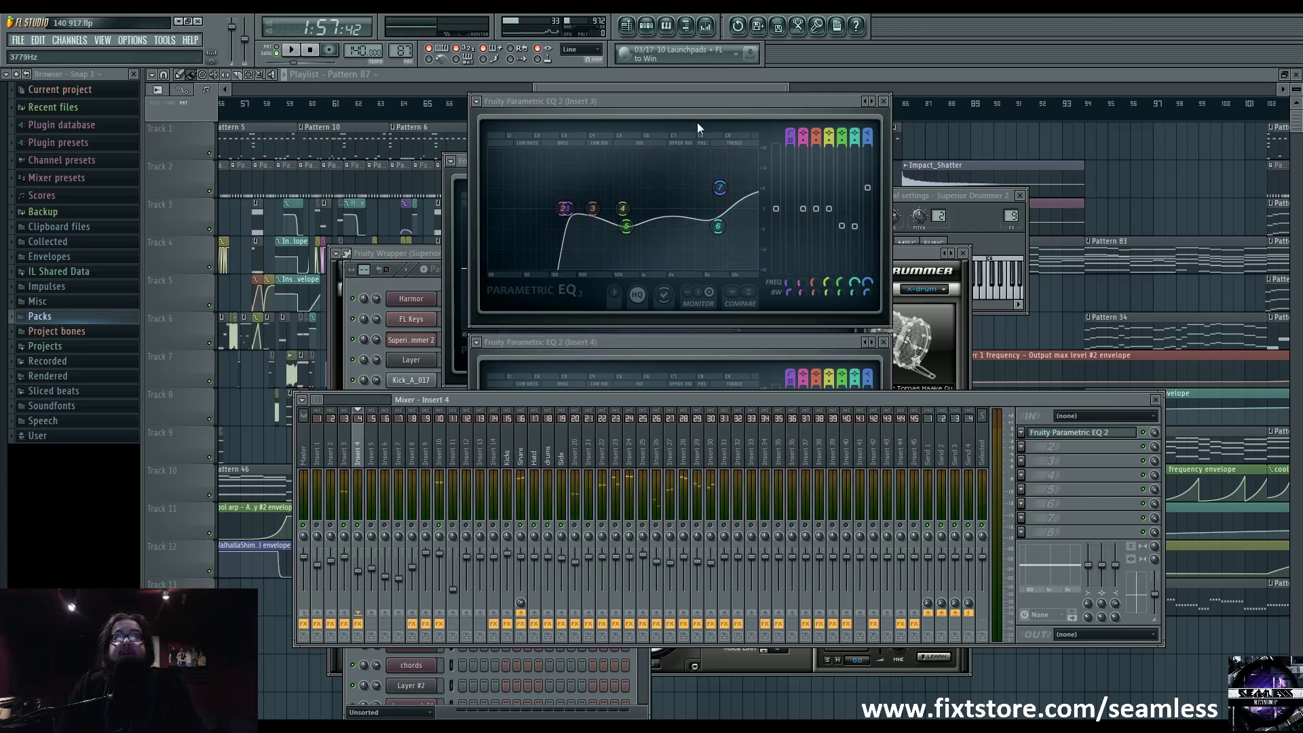
left_click(692, 350)
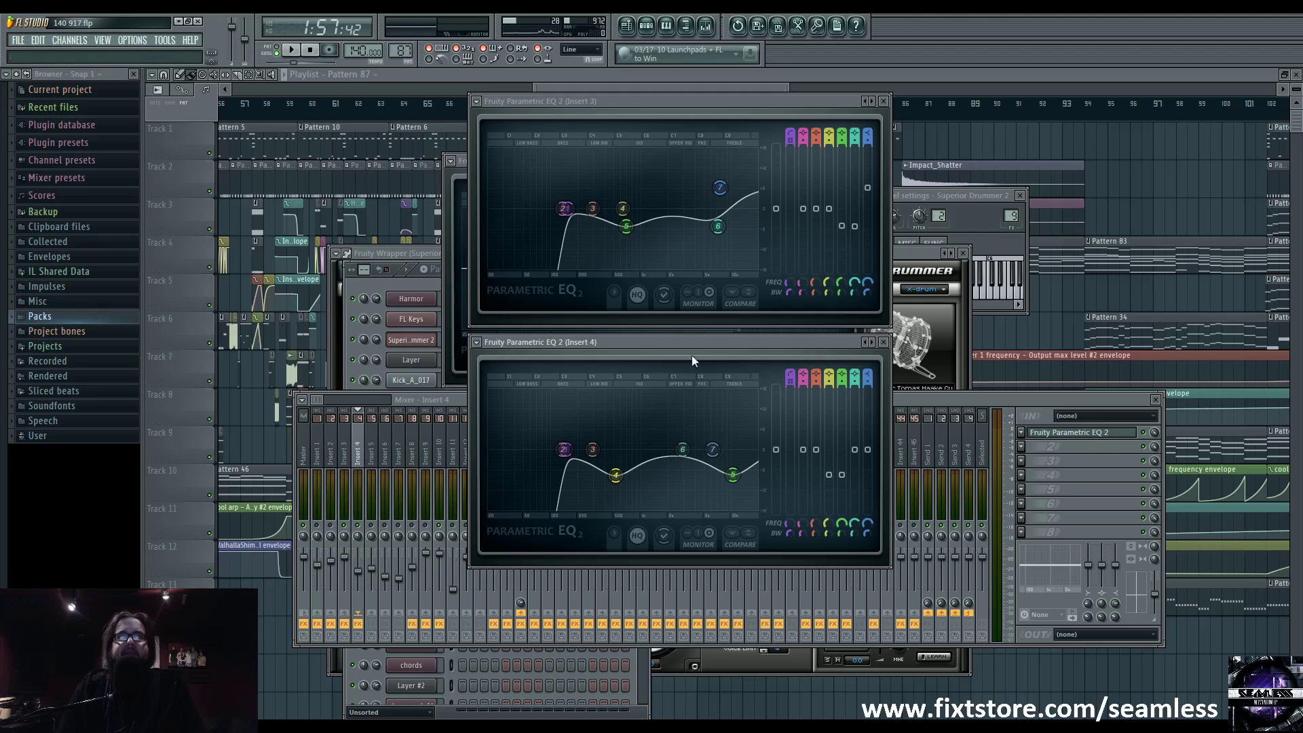
mouse_move(616, 475)
mouse_move(738, 479)
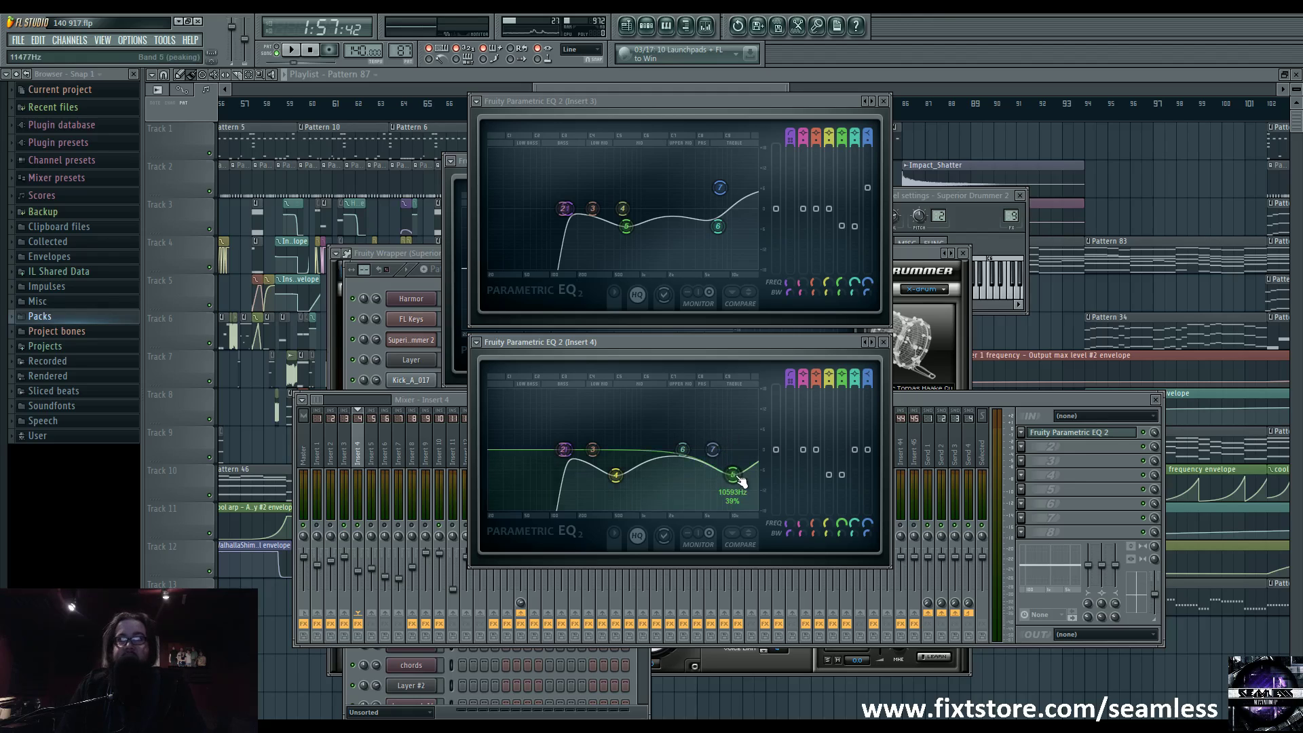
mouse_move(727, 206)
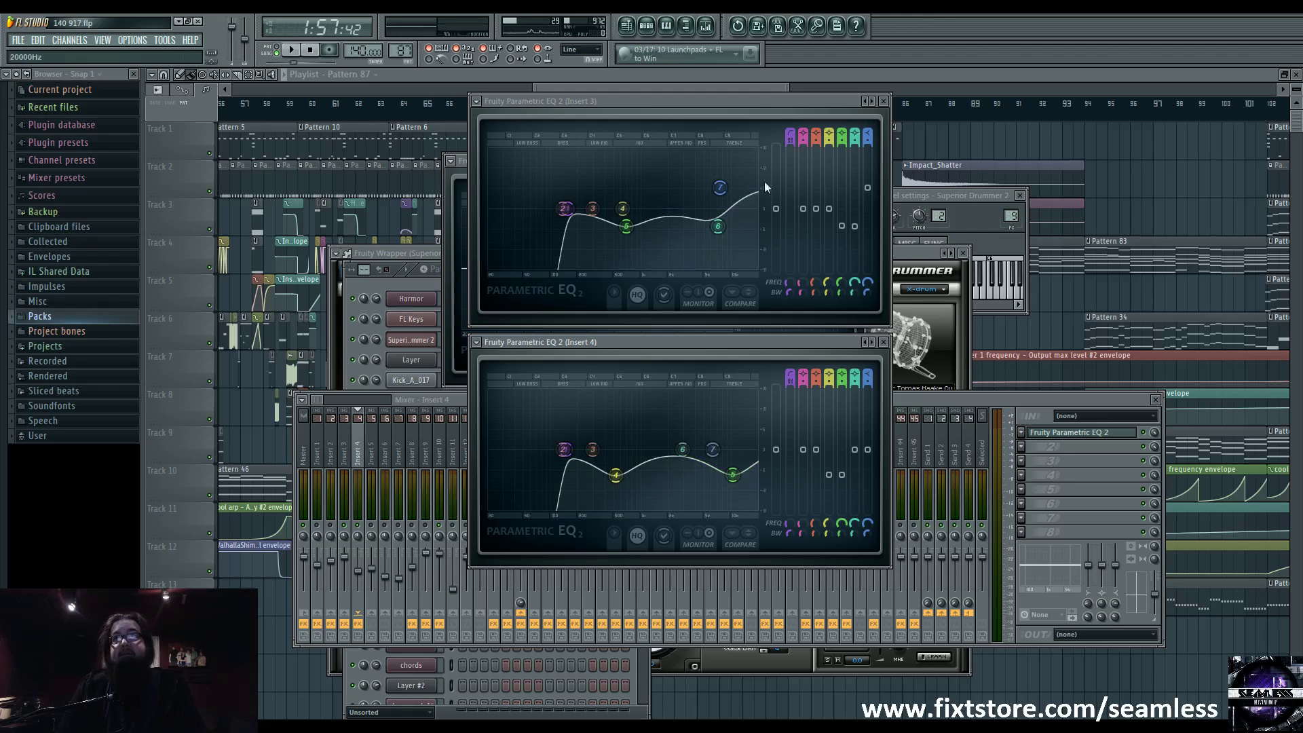
Open the Insert 10 track's Fruity Parametric EQ 2 and examine its band 3 peak while the song plays.
left_click(915, 398)
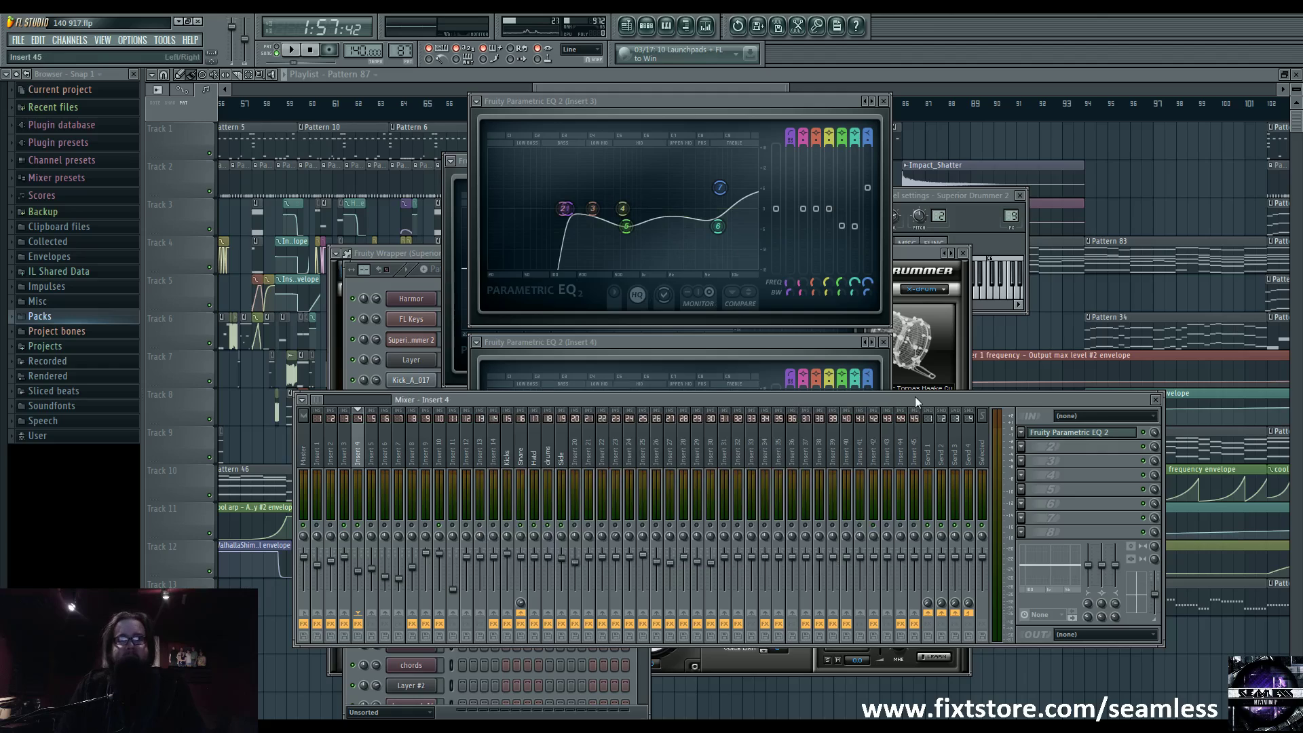
left_click(452, 443)
left_click(1065, 435)
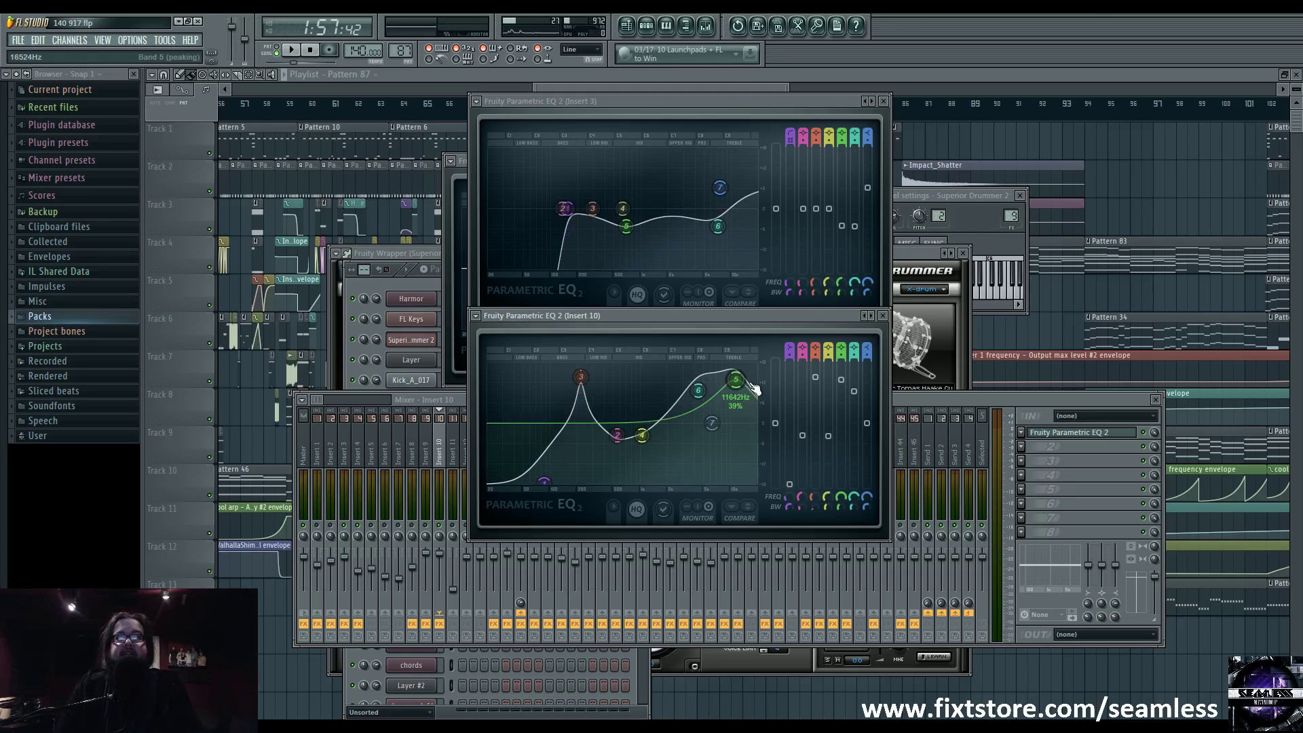
mouse_move(582, 379)
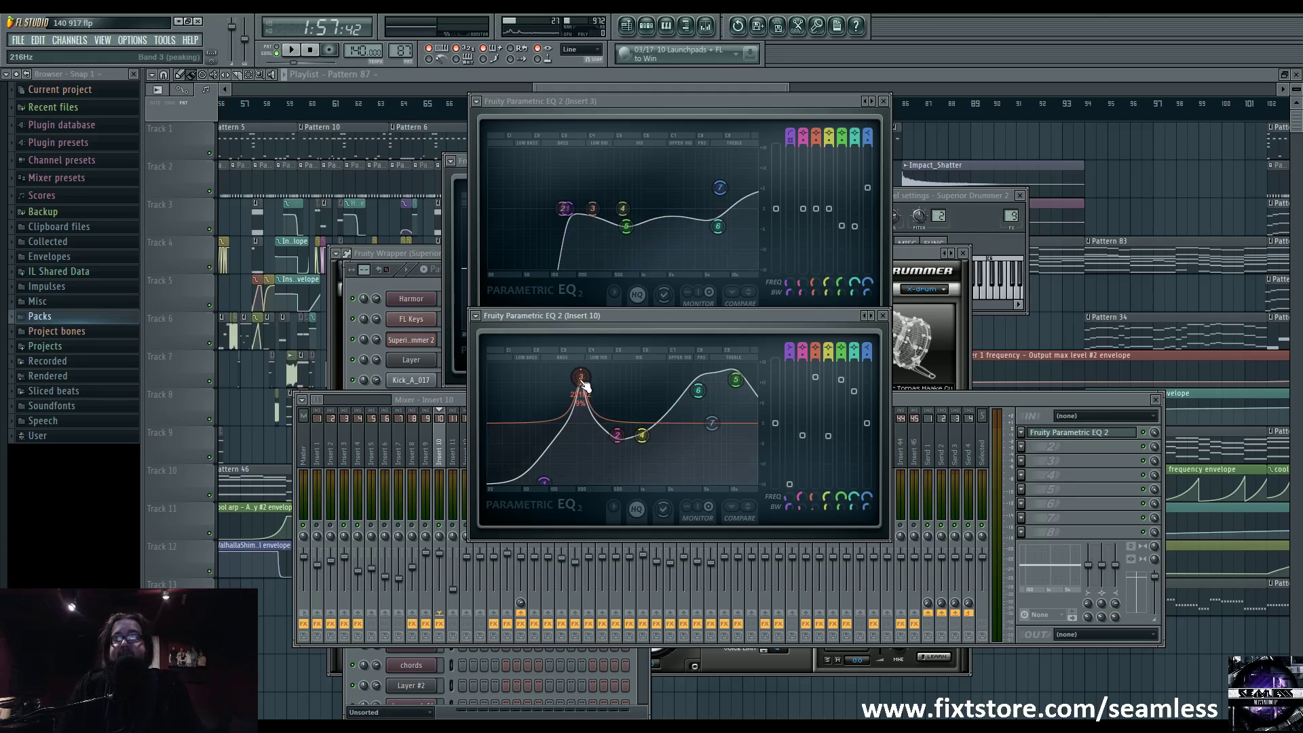
key("space")
mouse_move(599, 405)
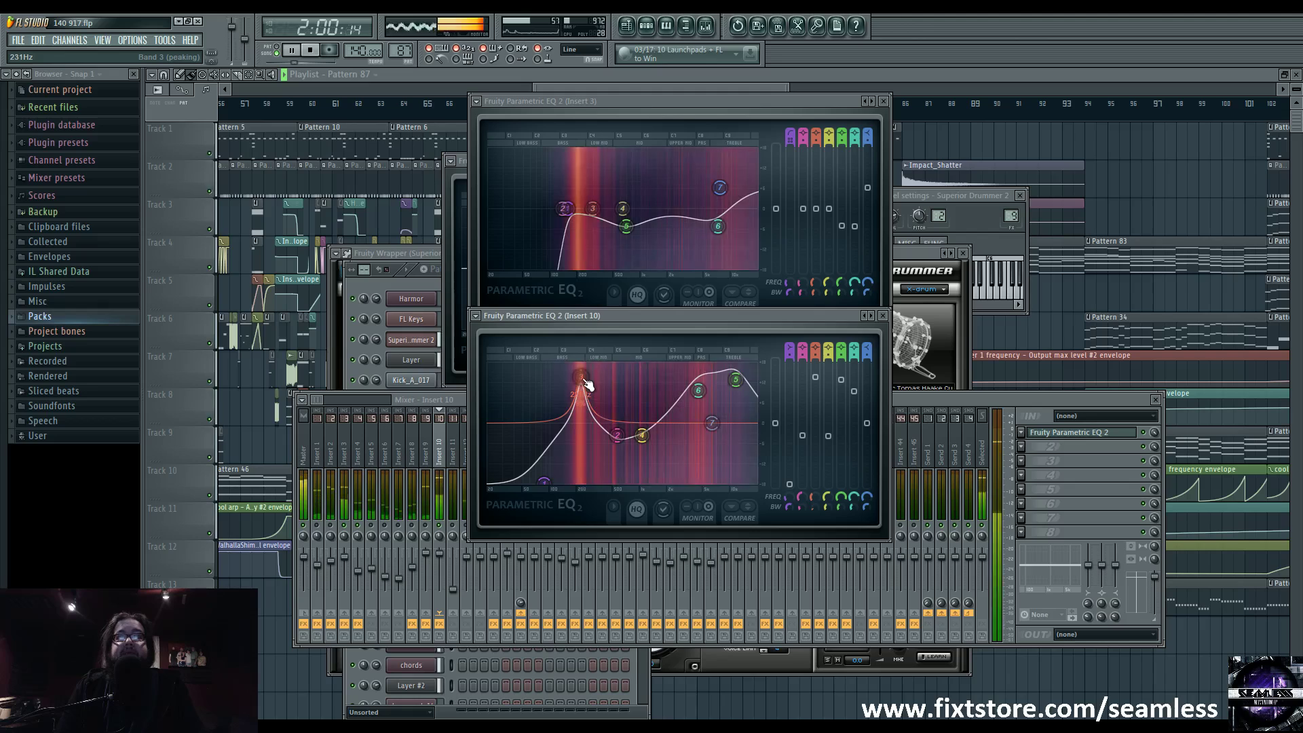
key("space")
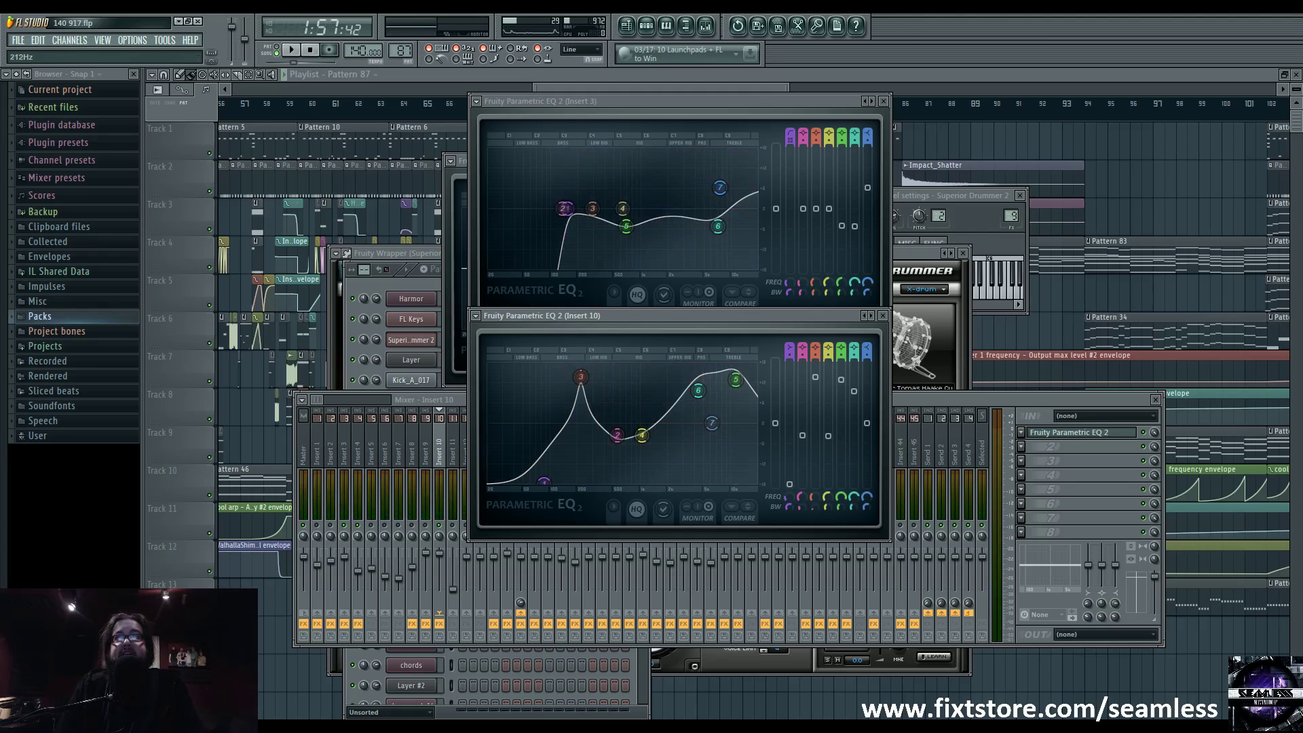
Open the Snare mixer track's Maximus and watch its low band while the song plays.
left_click(905, 398)
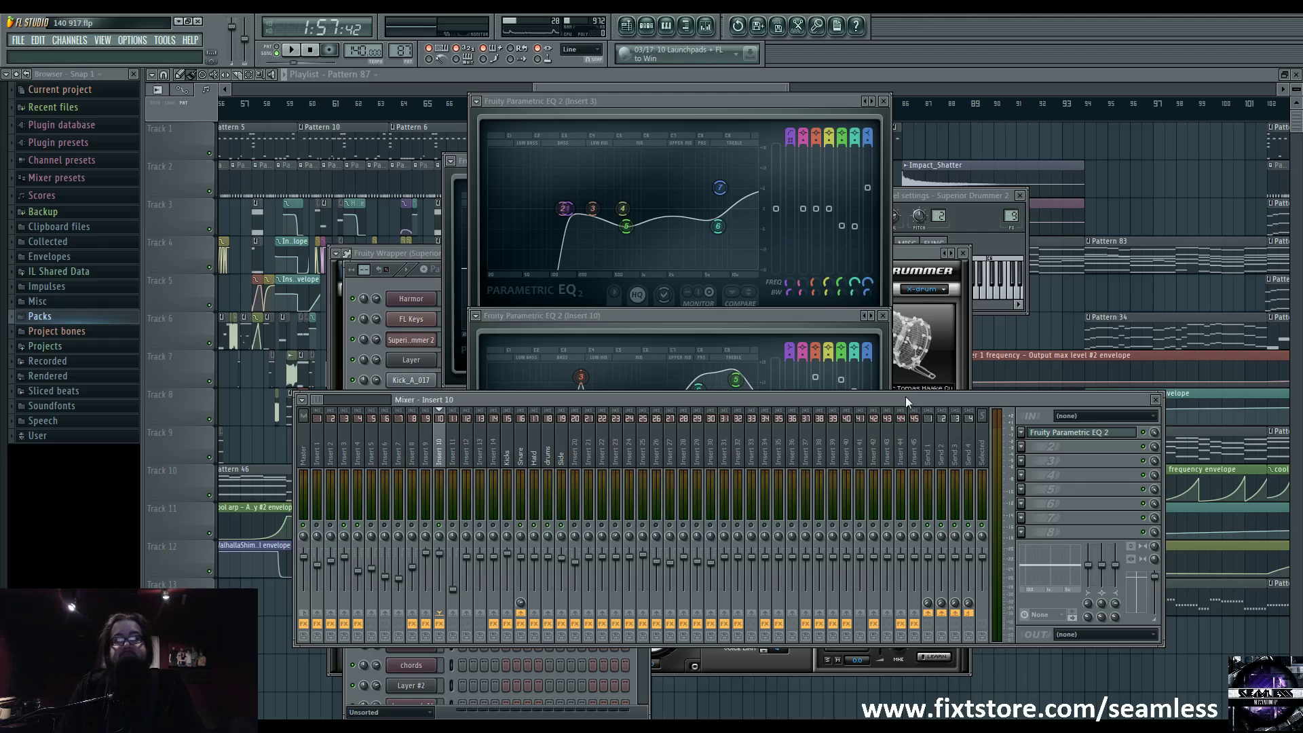
left_click(519, 438)
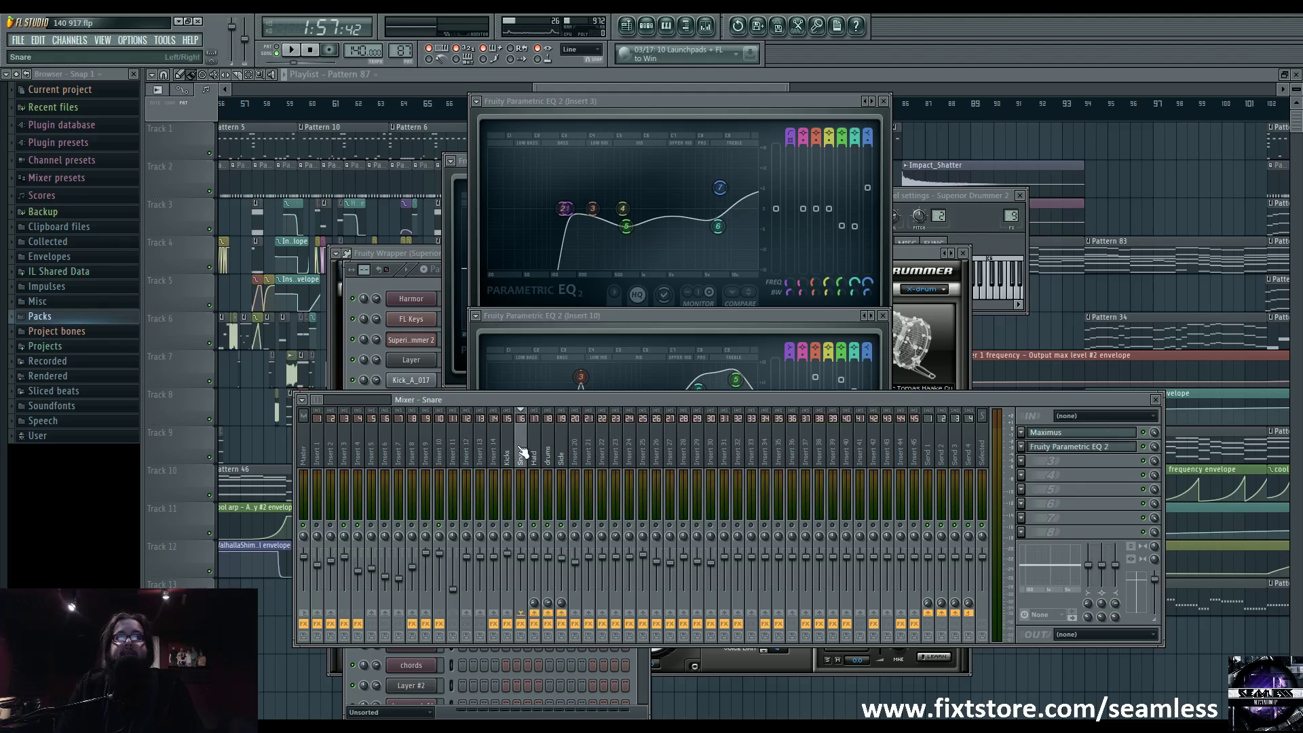
left_click(1072, 433)
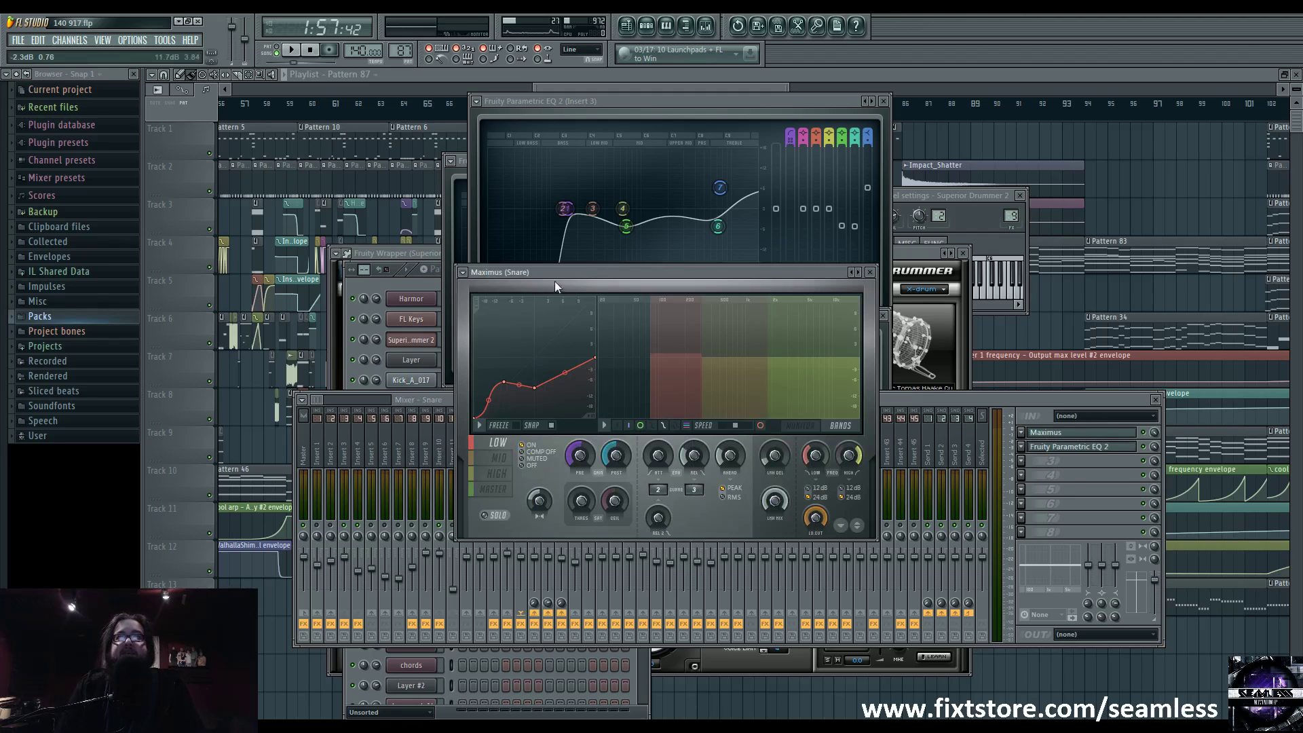
key("space")
left_click_drag(580, 273, 563, 303)
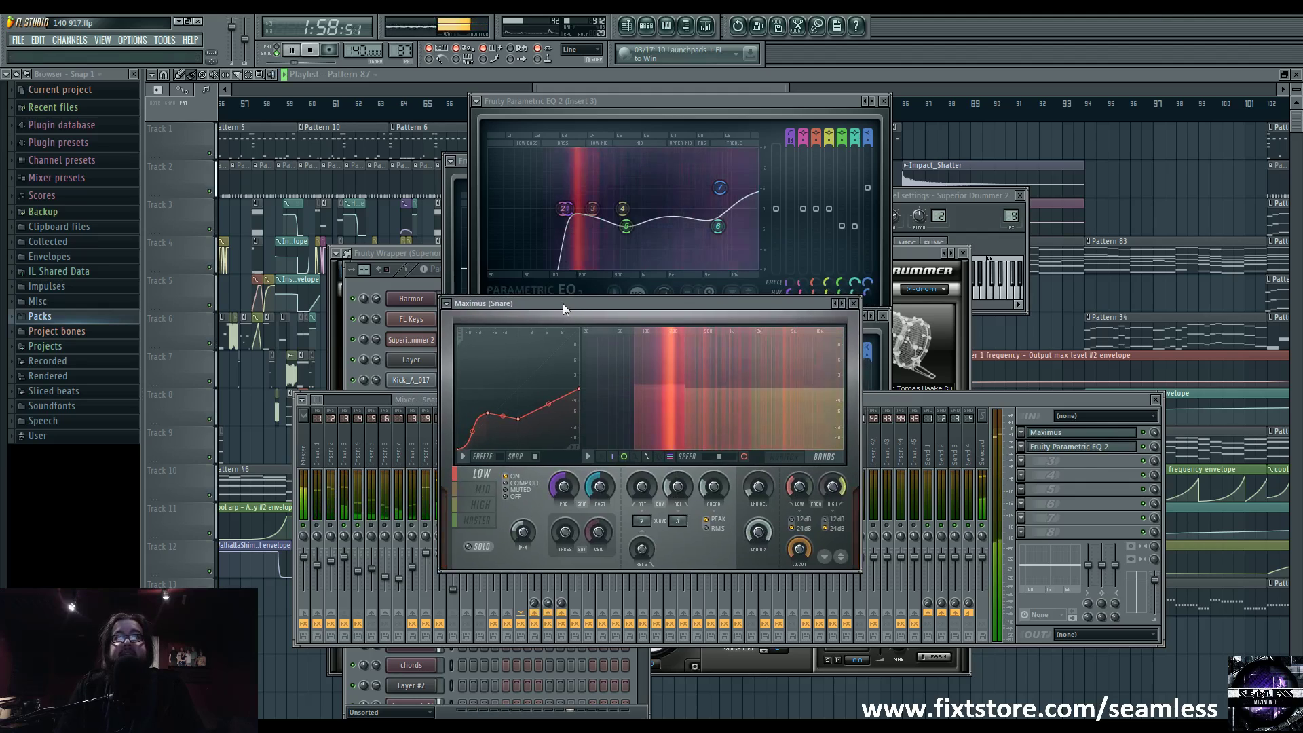
key("space")
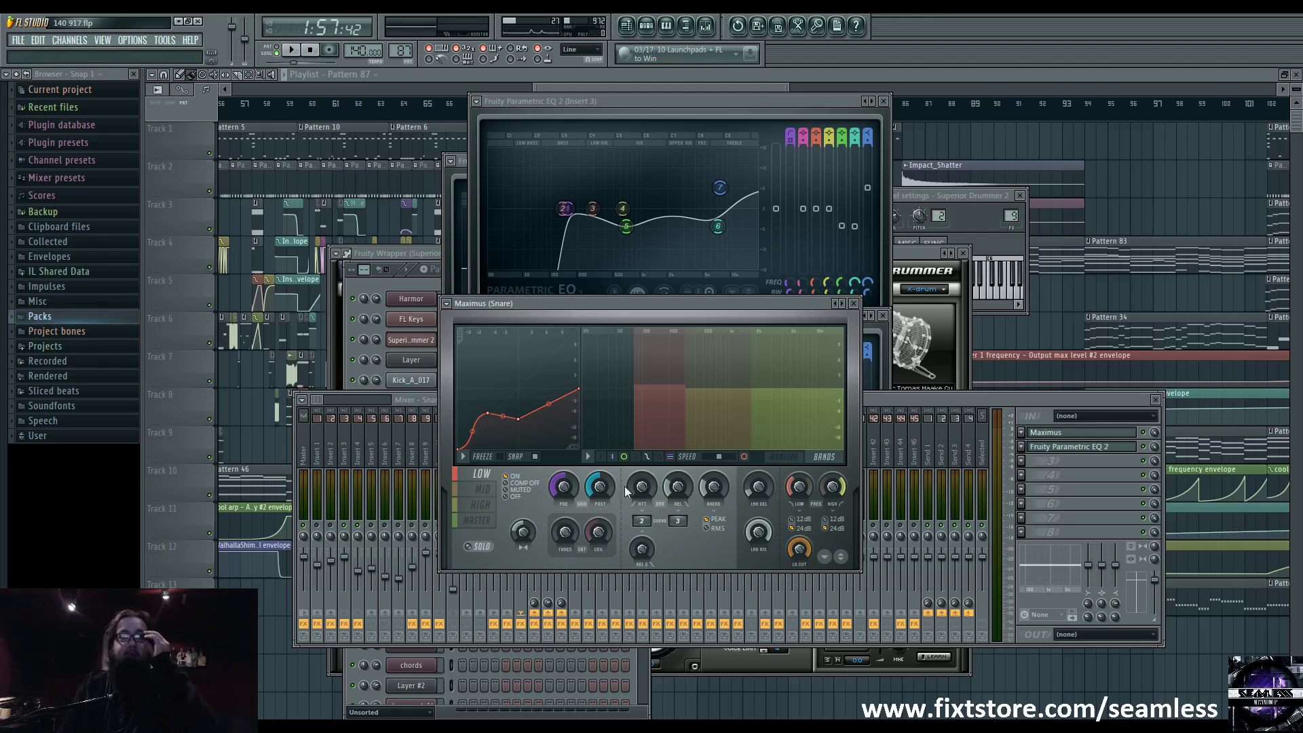
Compare the Snare's Maximus low band with compression off and on during playback, leaving the band on.
left_click(532, 484)
key("space")
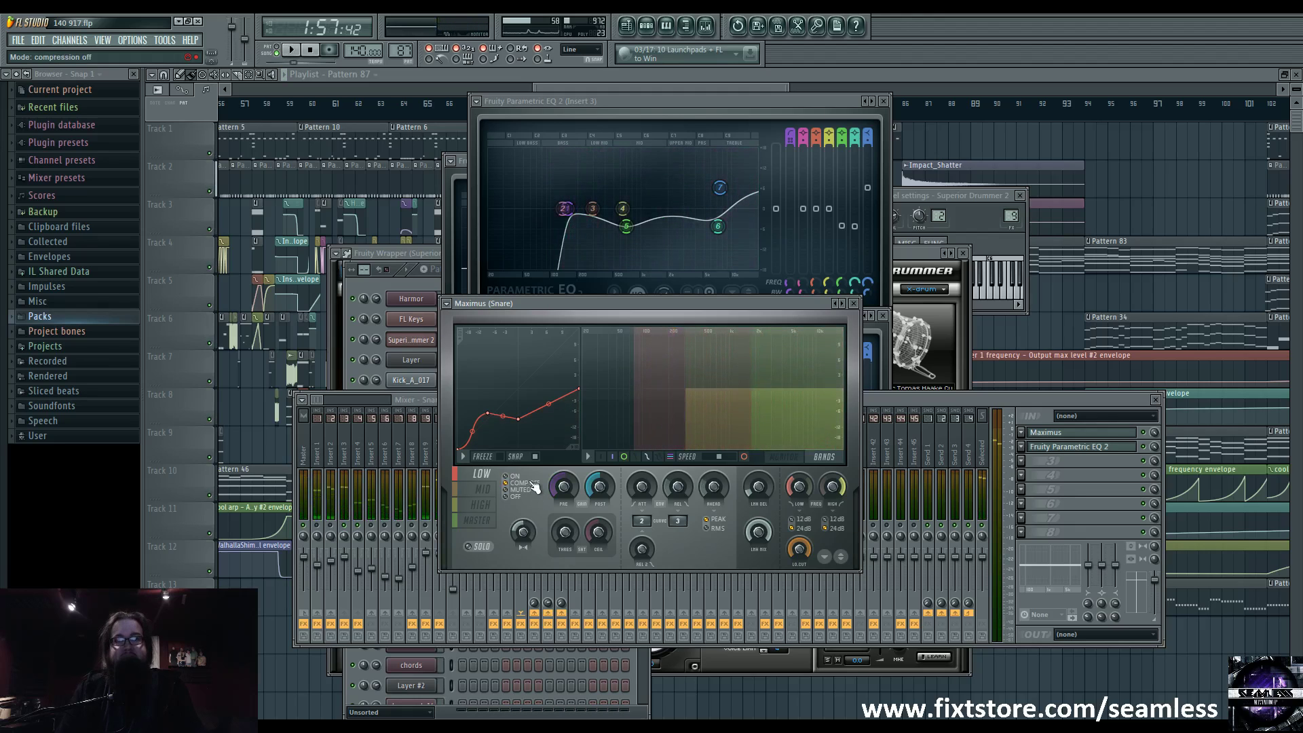
left_click(524, 476)
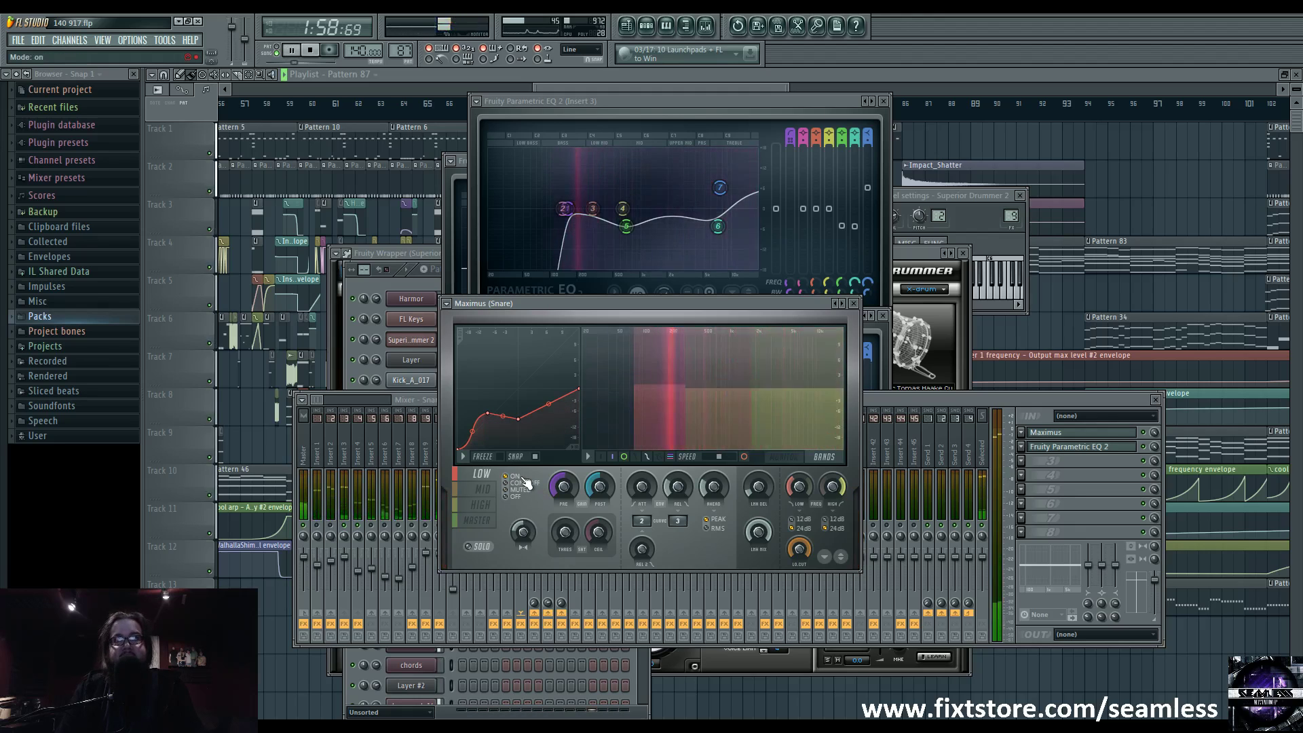
key("space")
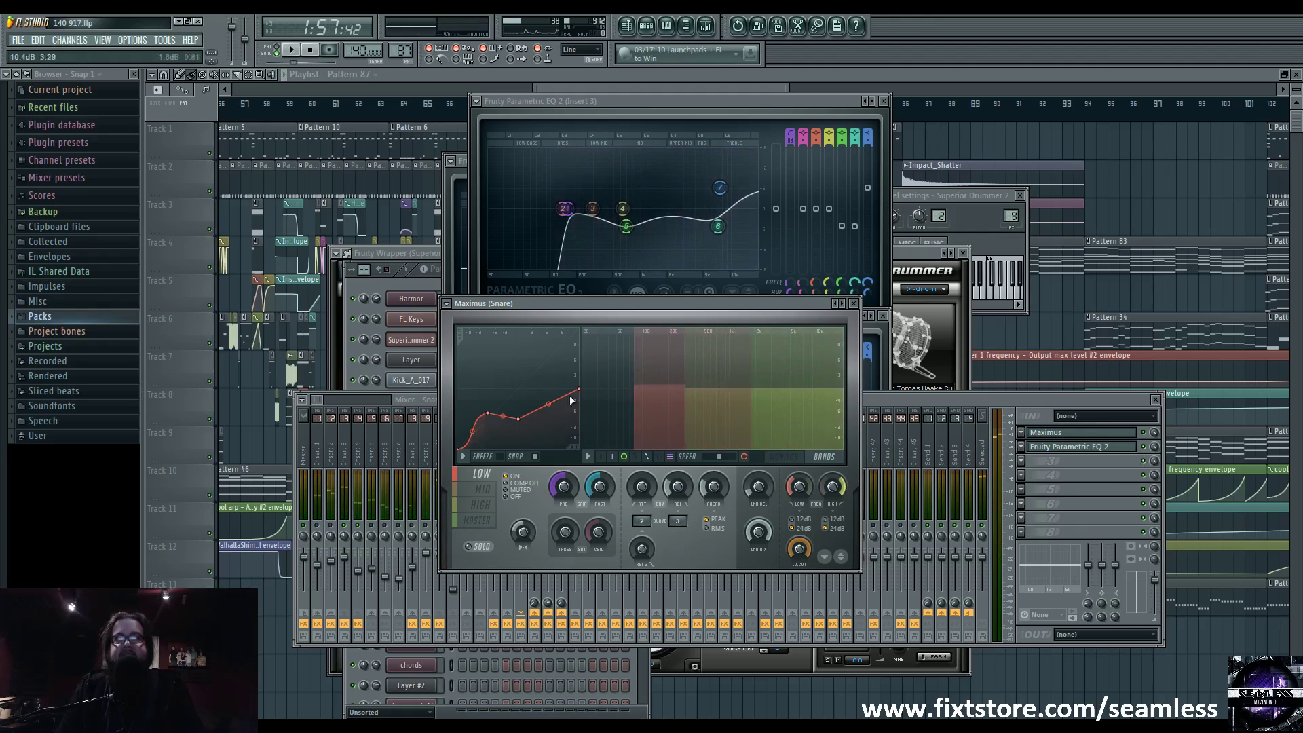
Inspect the master band of the Snare's Maximus in the Monitor view while the song plays.
left_click(498, 526)
key("space")
left_click(775, 459)
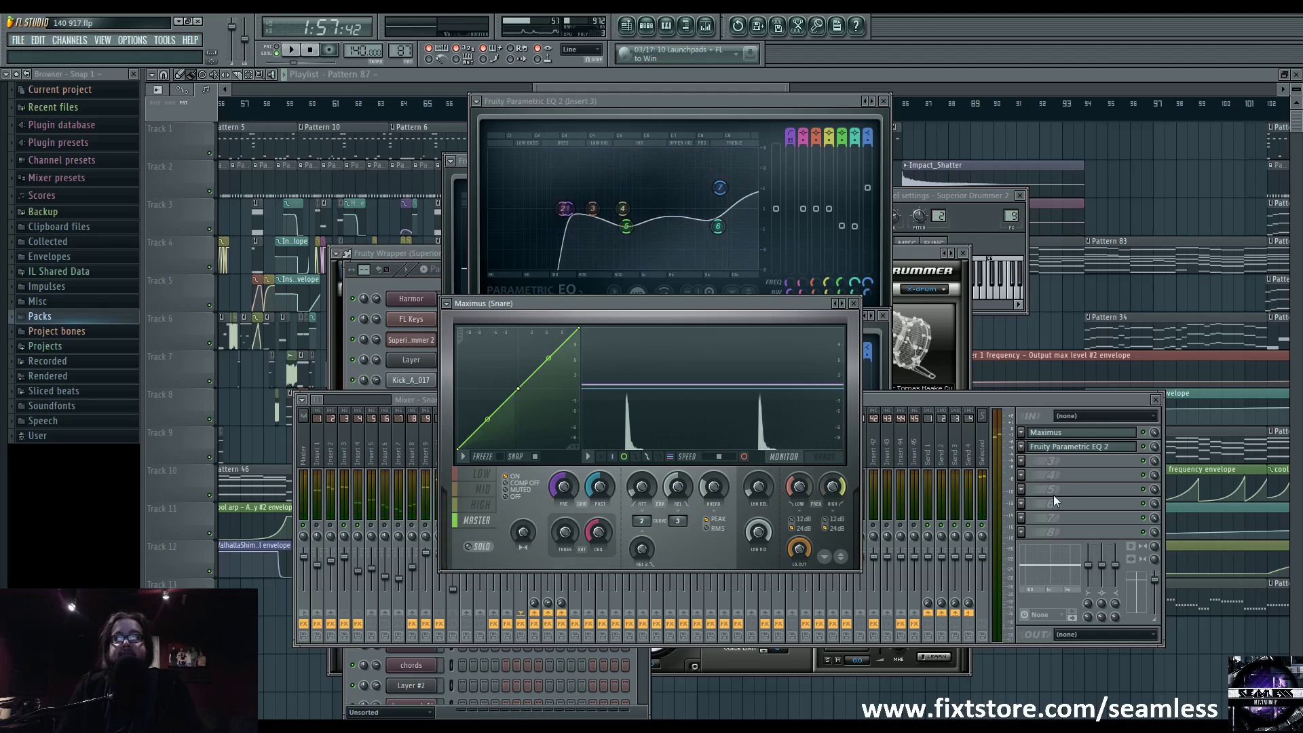
key("space")
Open the Snare track's Fruity Parametric EQ 2 and examine its high-shelf band 7.
left_click(1063, 475)
left_click(1072, 448)
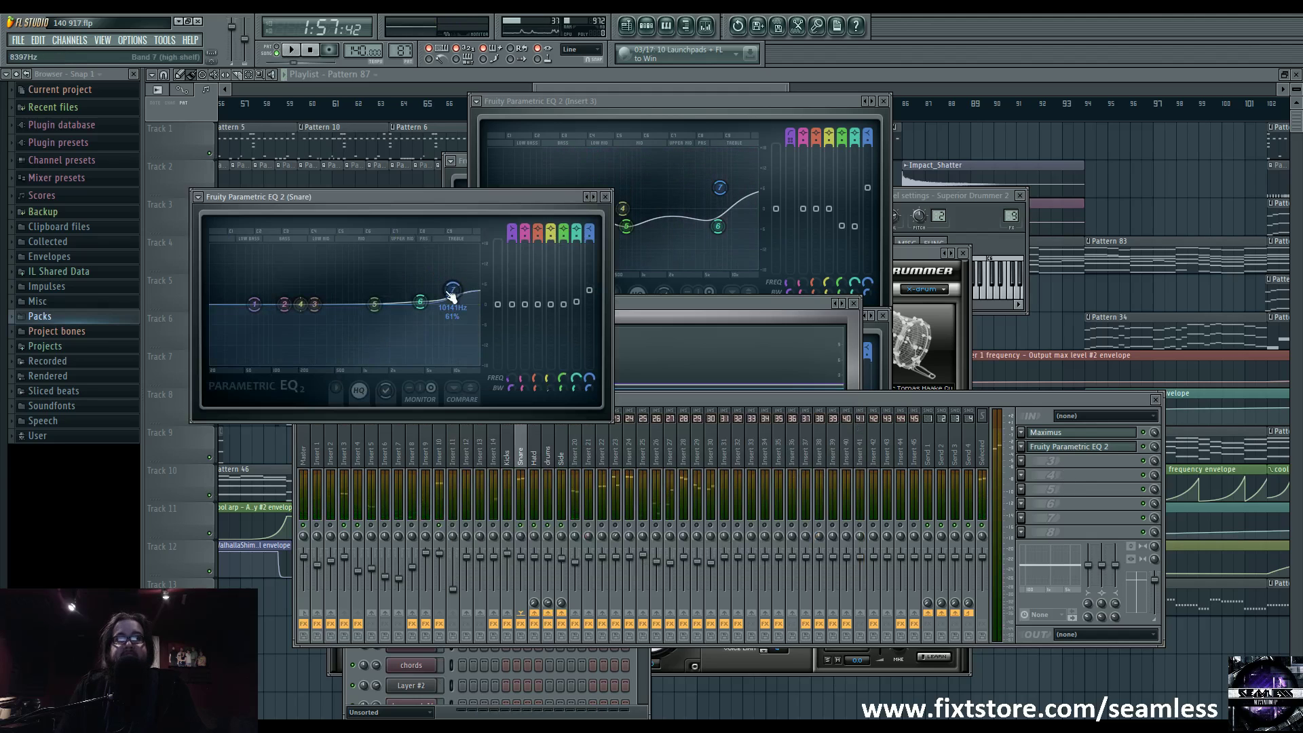
left_click(665, 401)
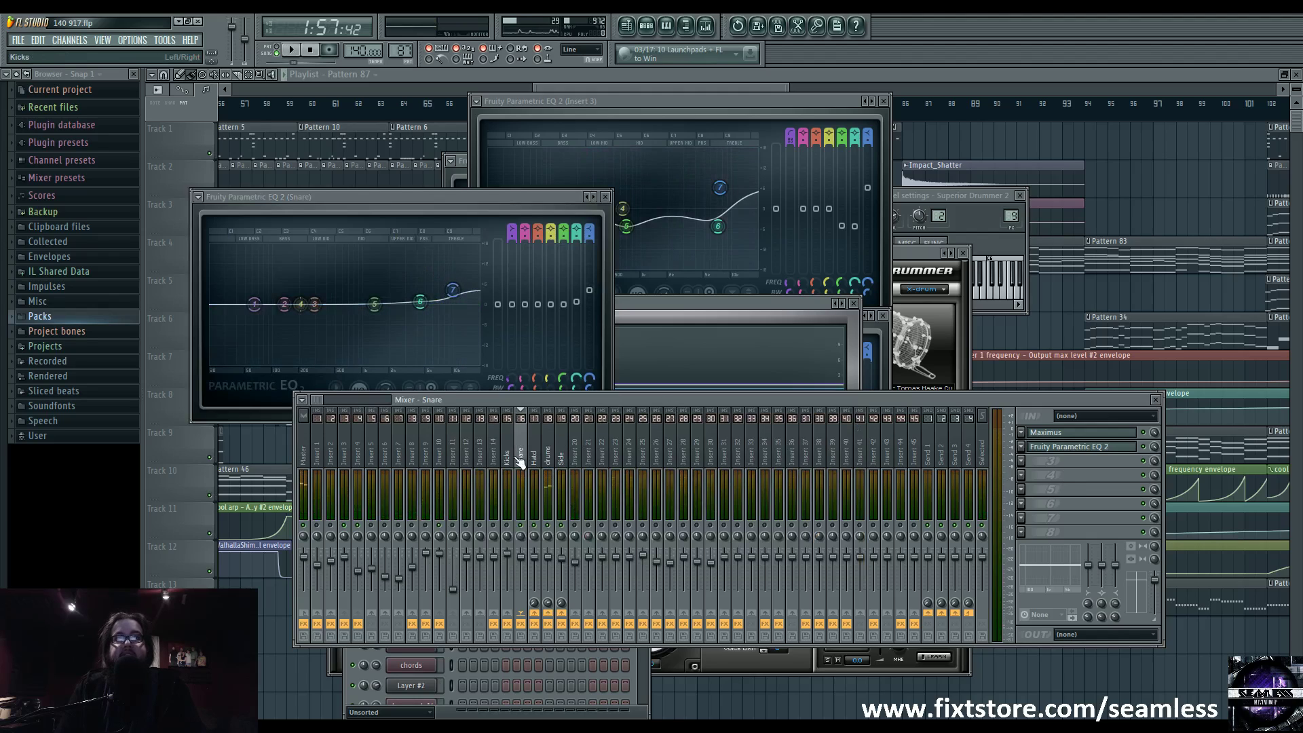
Select the Hatd mixer track to show its effects and move the mixer window slightly lower.
left_click(551, 461)
left_click(532, 468)
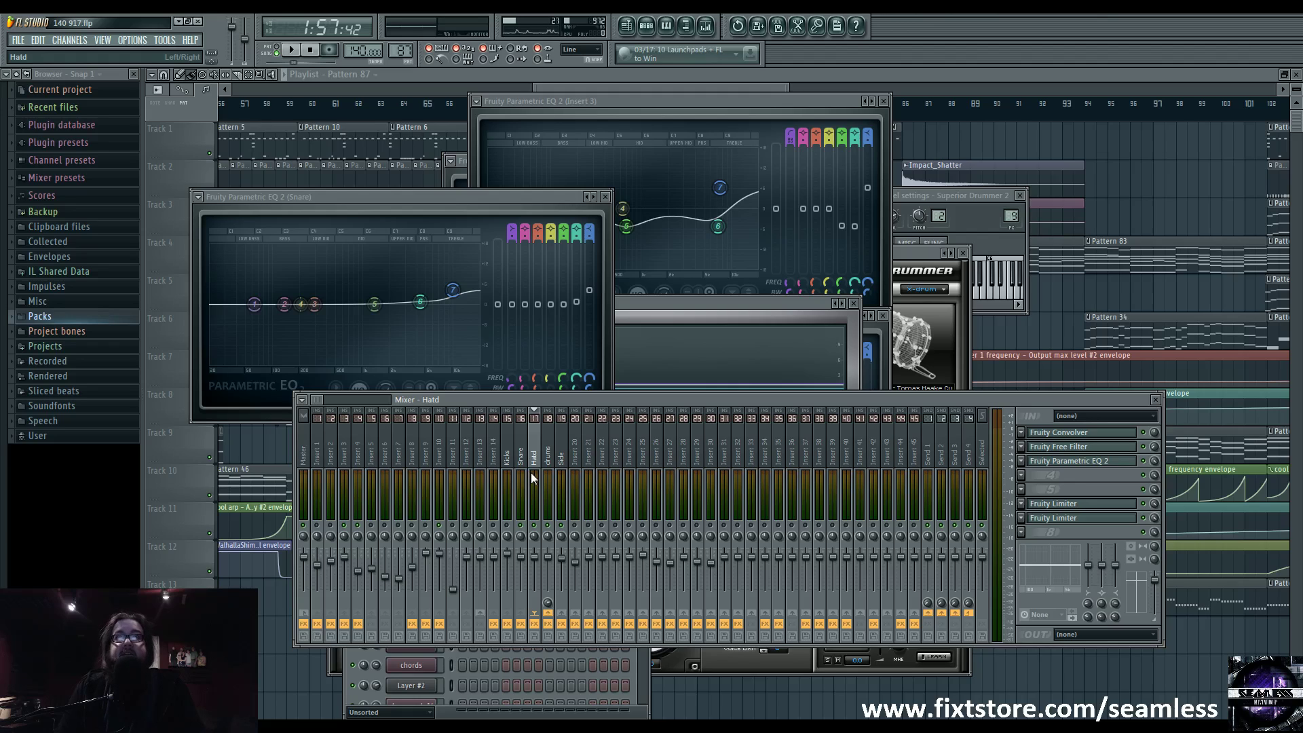
left_click_drag(585, 399, 560, 428)
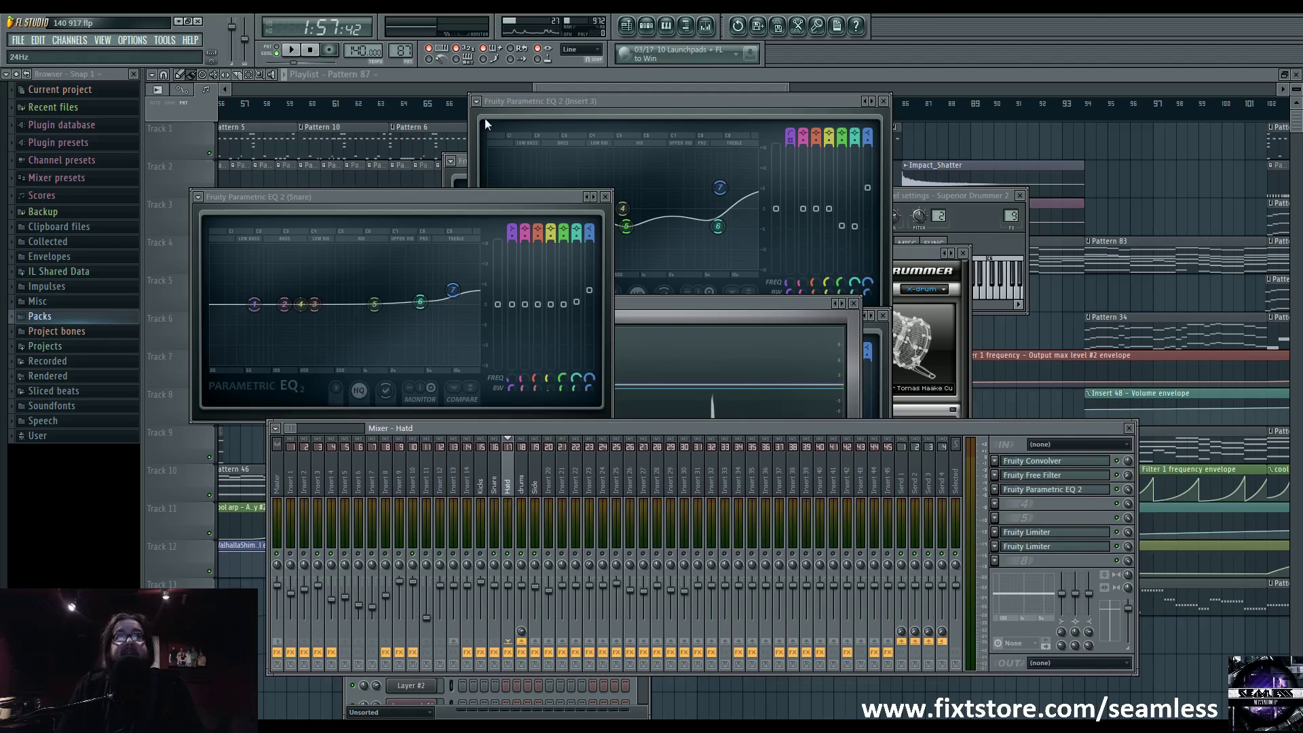
Close the open plugin windows, open Pattern 14 in the step sequencer and play it in pattern mode.
key("F12")
double_click(561, 180)
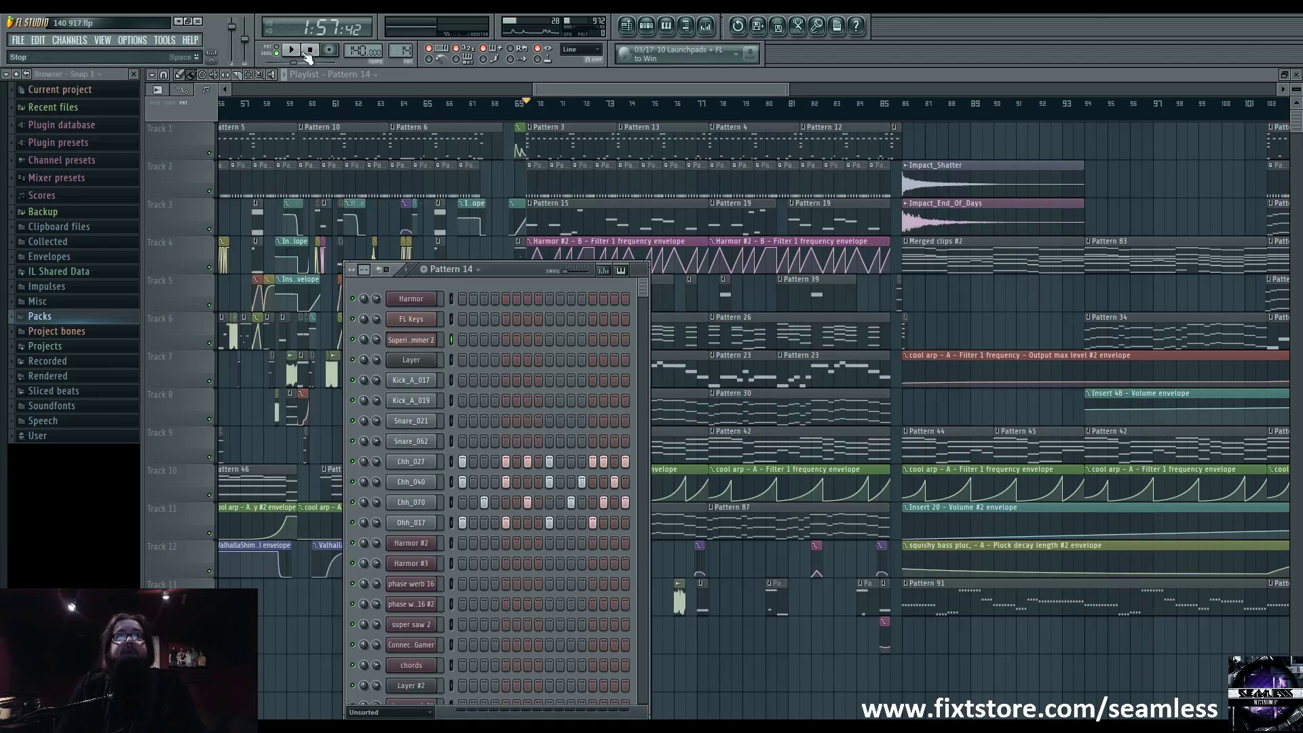
left_click(291, 50)
left_click(685, 26)
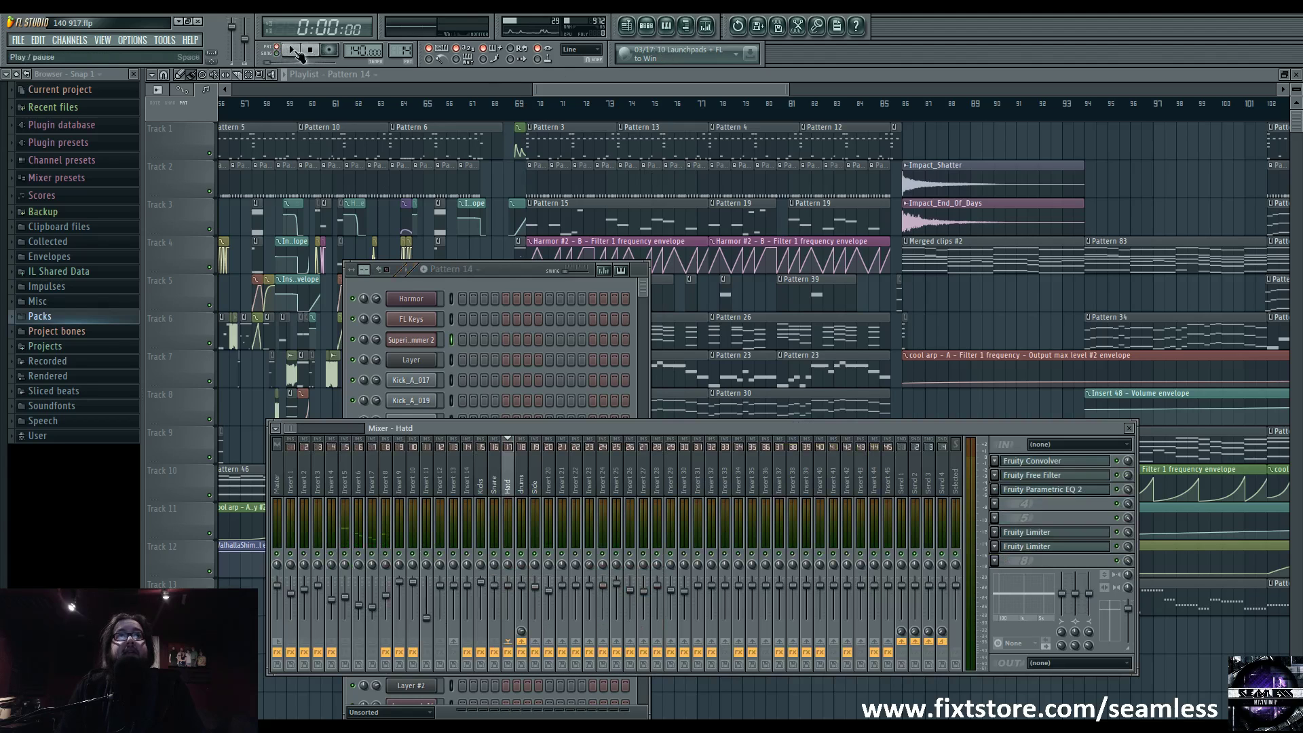
left_click(504, 273)
scroll(534, 494, "down", 5)
scroll(534, 496, "up", 10)
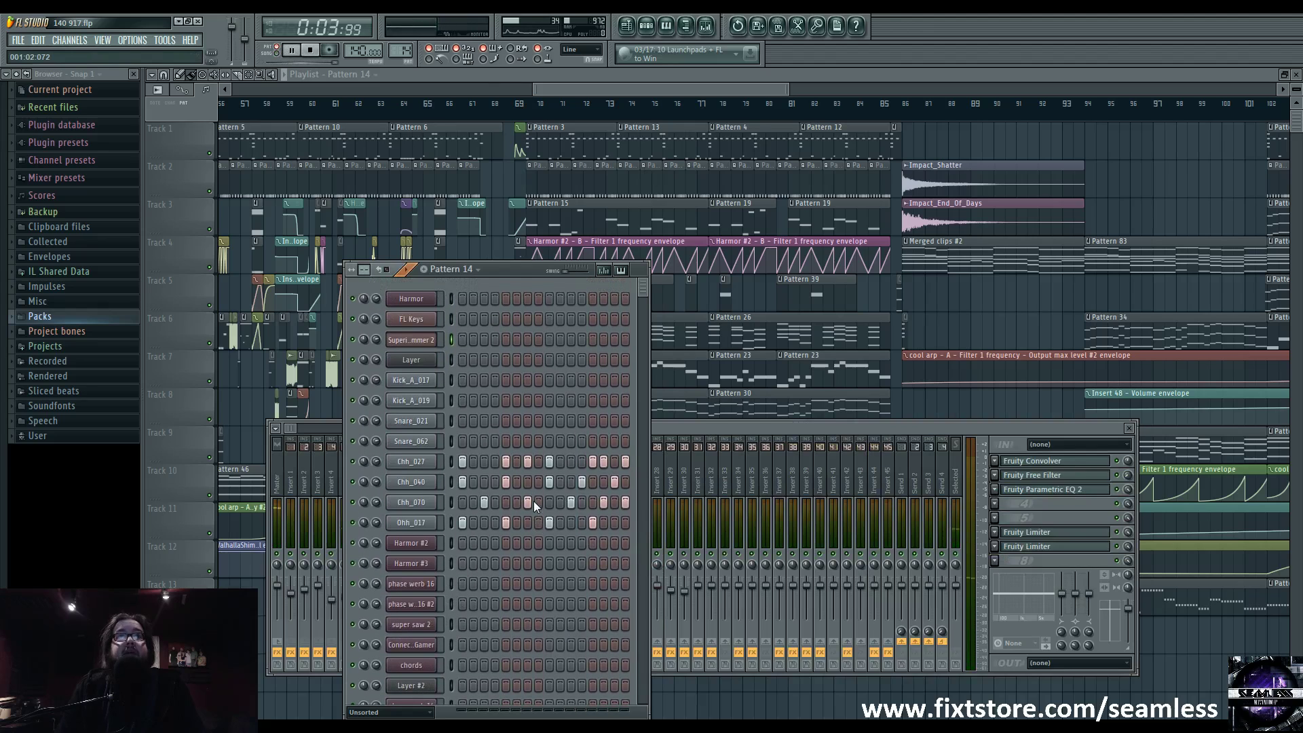
Move the Pattern 14 step sequencer aside, stop playback and keep its hi-hat channels in view without the mixer.
left_click_drag(540, 264, 590, 219)
left_click(666, 25)
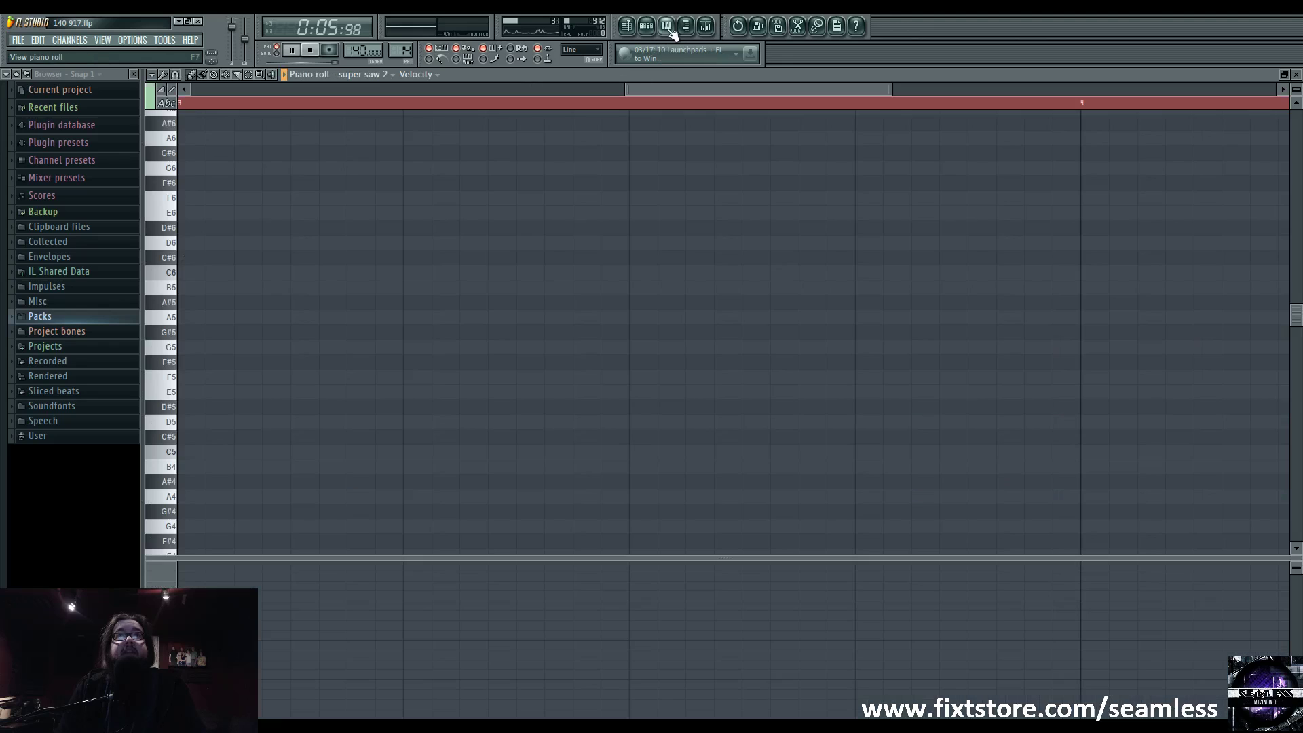
key("F6")
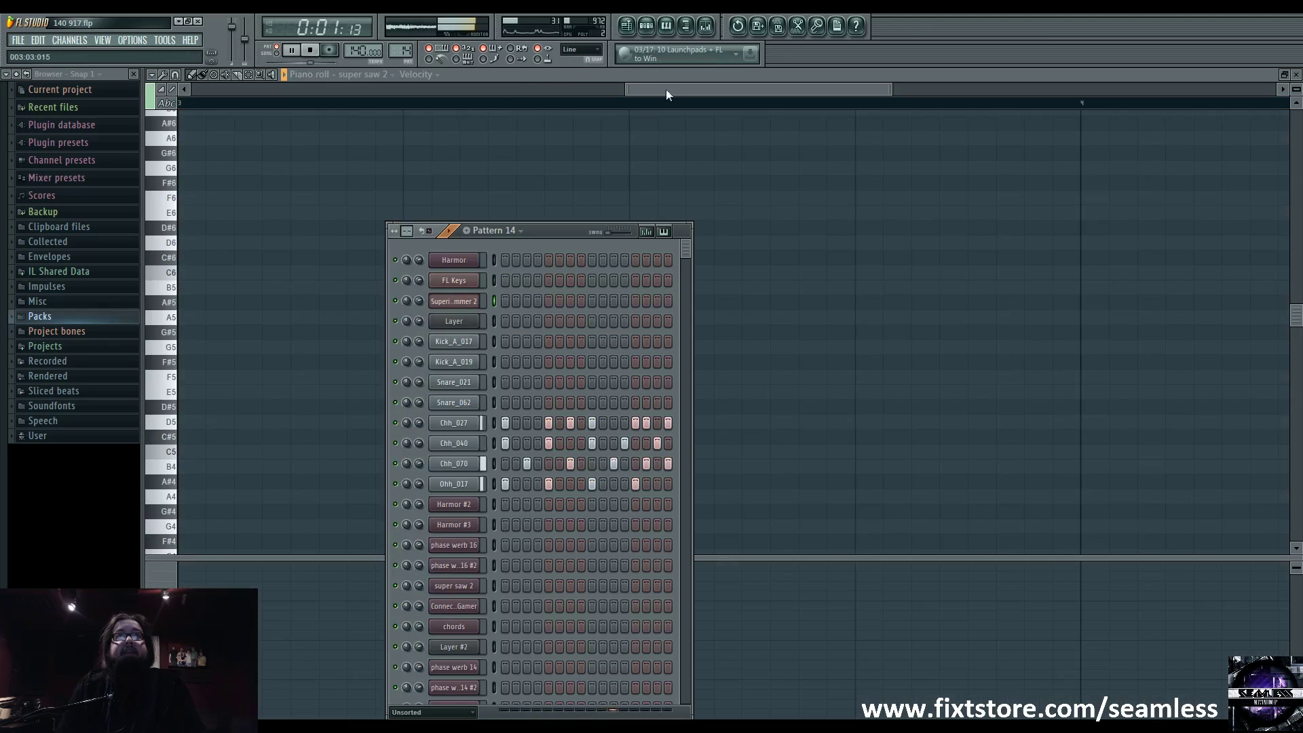
key("space")
left_click(706, 26)
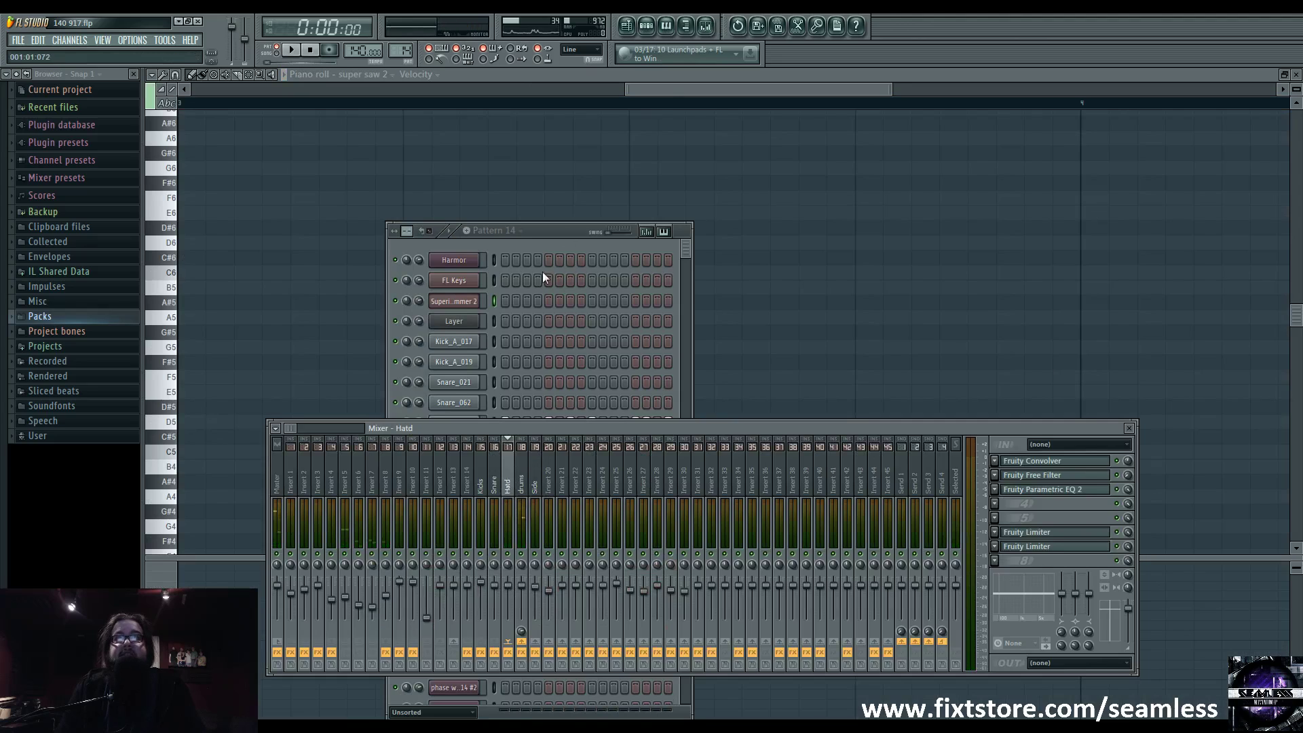
left_click(568, 213)
right_click(570, 212)
left_click(646, 32)
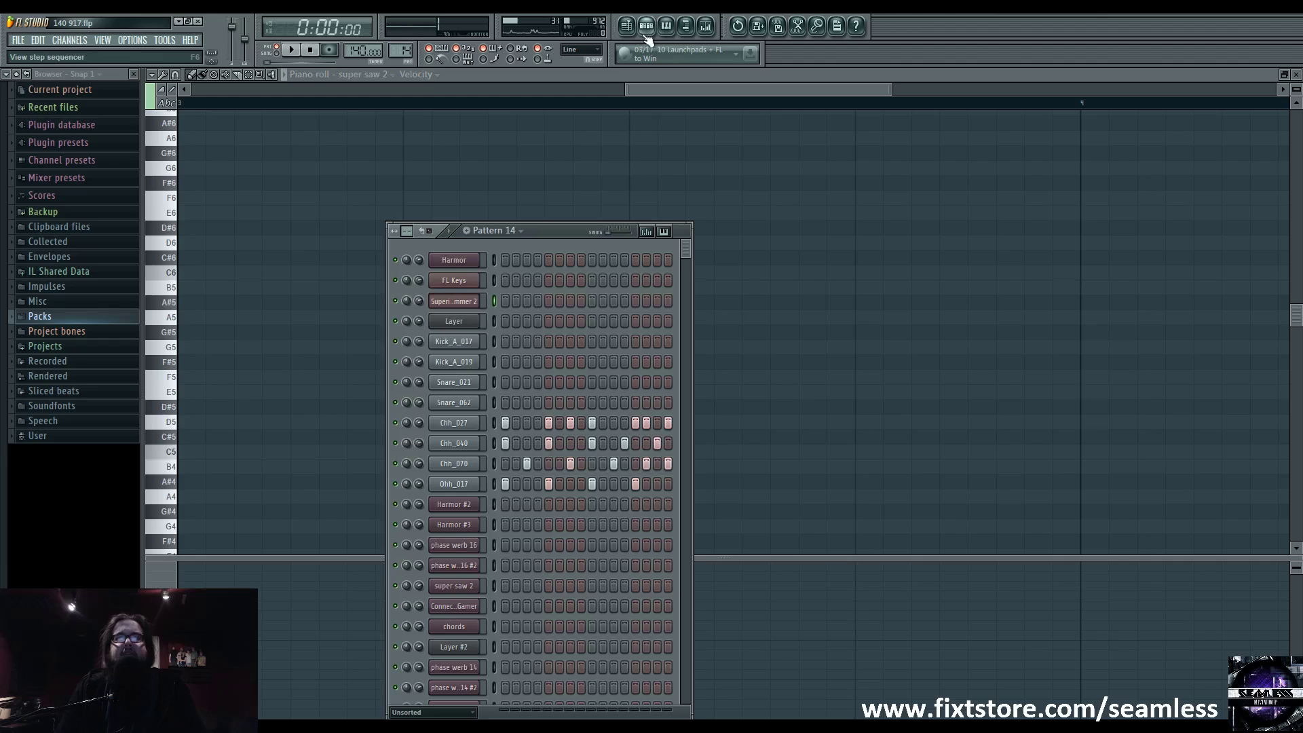
Open the channel settings of Ohh_017, Chh_070, Chh_040 and Chh_027 in turn and audition the hi-hat samples.
left_click(472, 486)
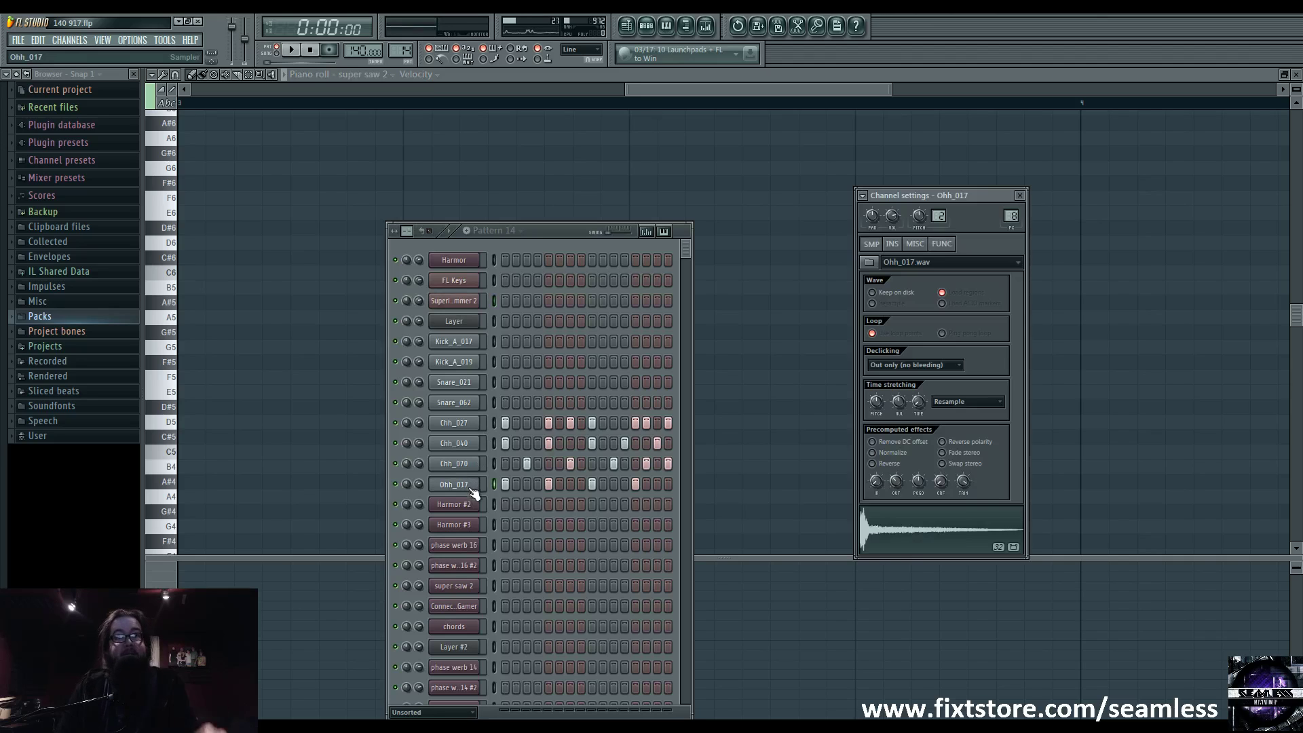
left_click(904, 543)
left_click(901, 546)
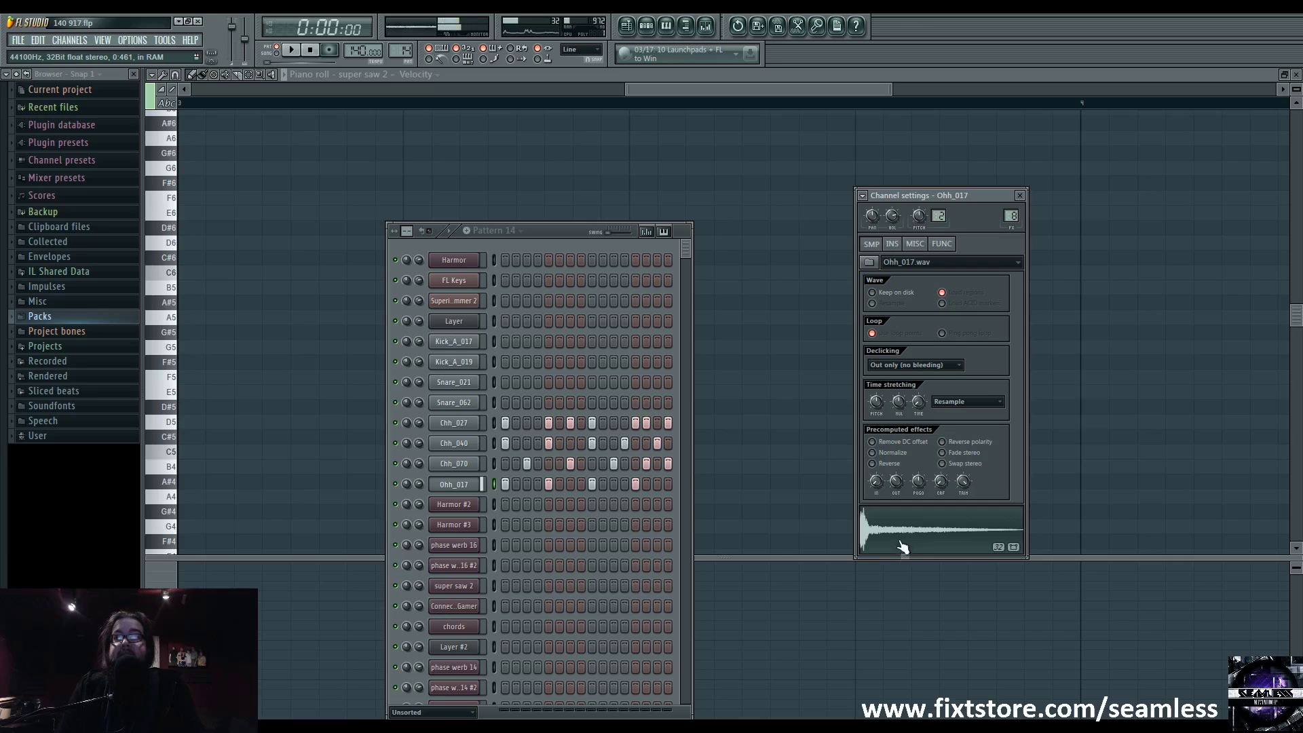
left_click(915, 547)
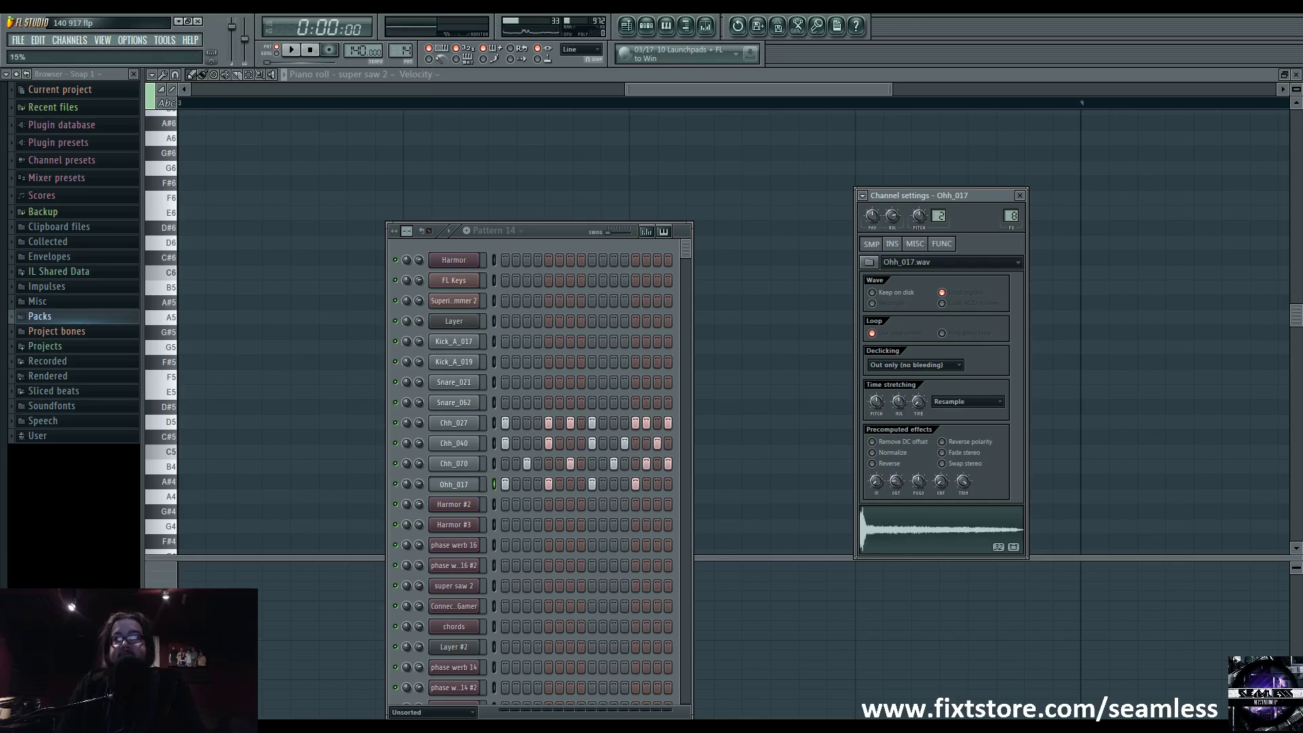
left_click(905, 531)
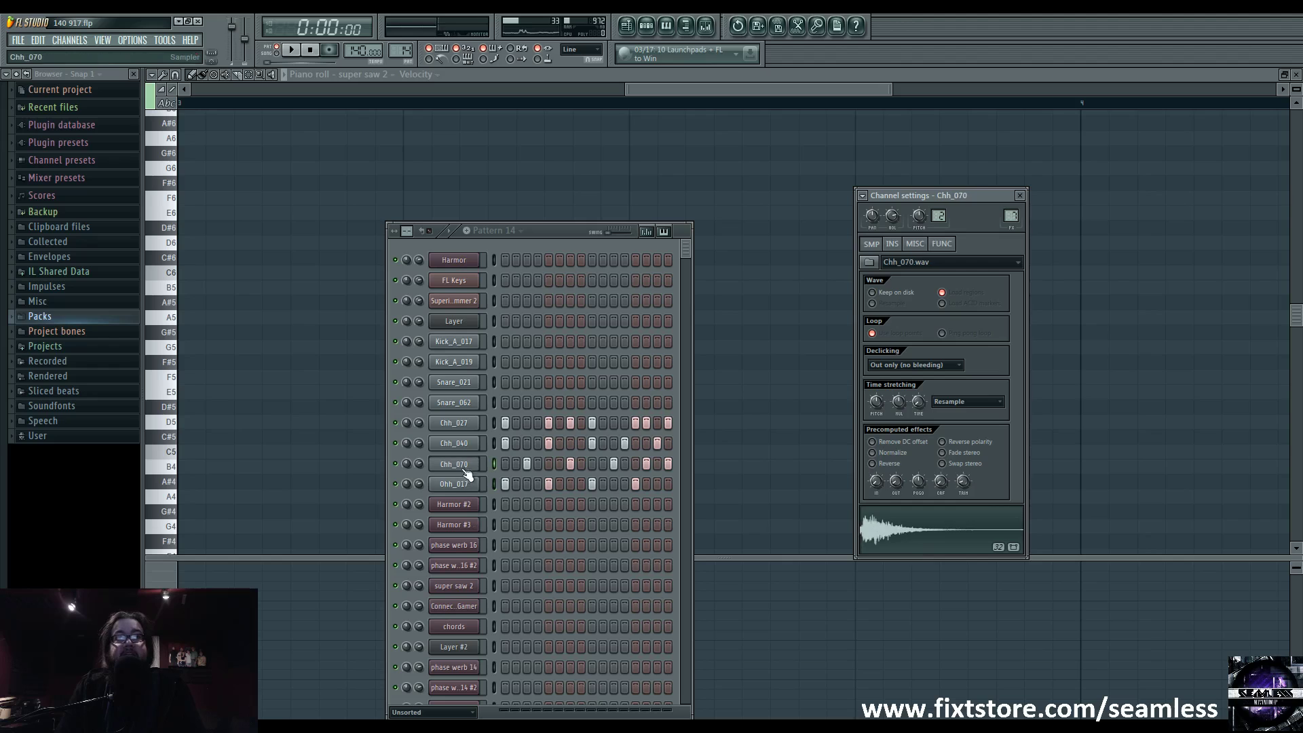
left_click(454, 444)
left_click(455, 425)
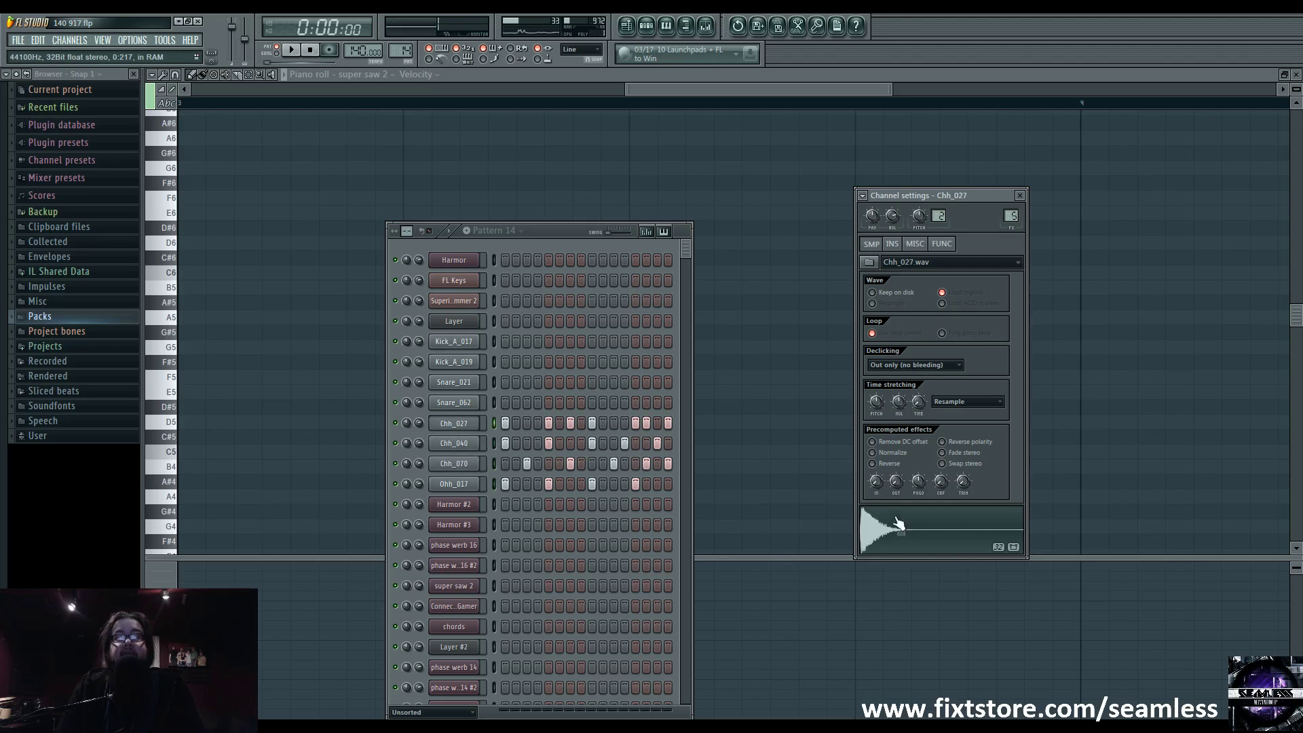
Check the routing of the Insert 4 and Insert 5 mixer tracks, play Pattern 14 briefly and select the Hatd track.
key("F9")
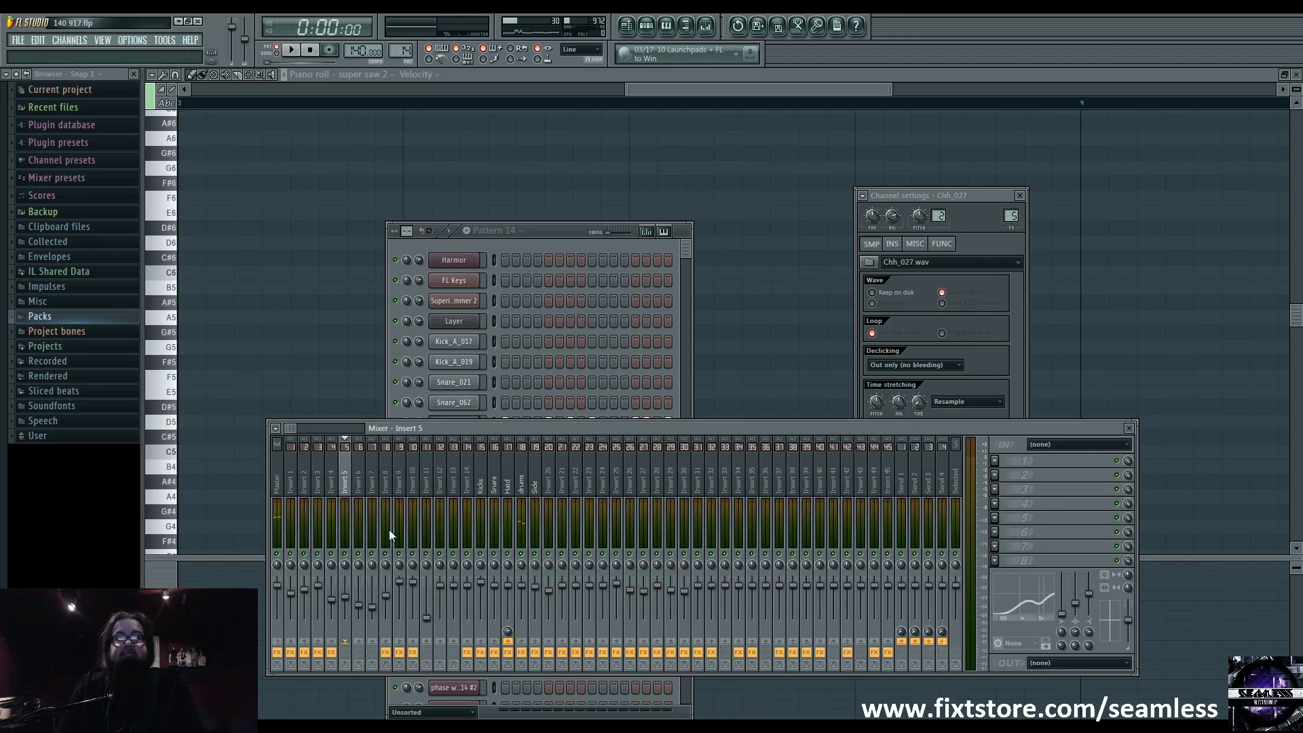
left_click(362, 495)
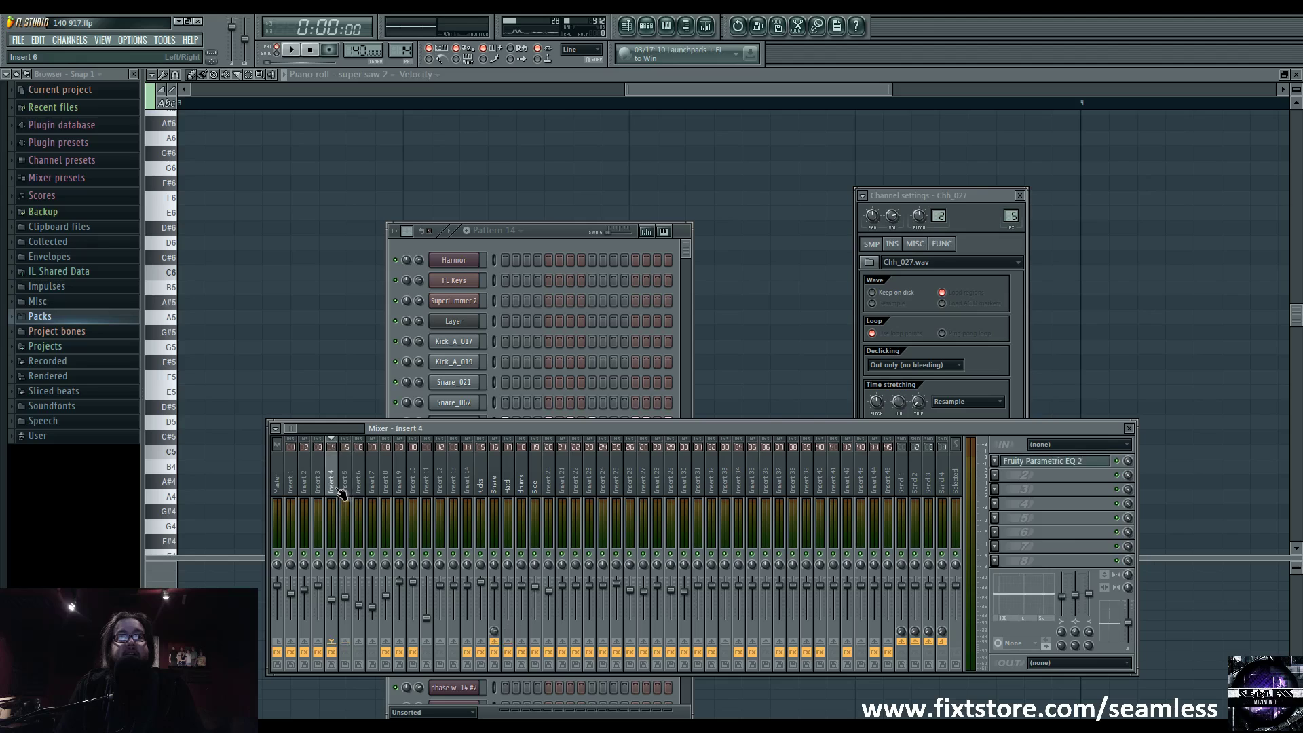
left_click(355, 493)
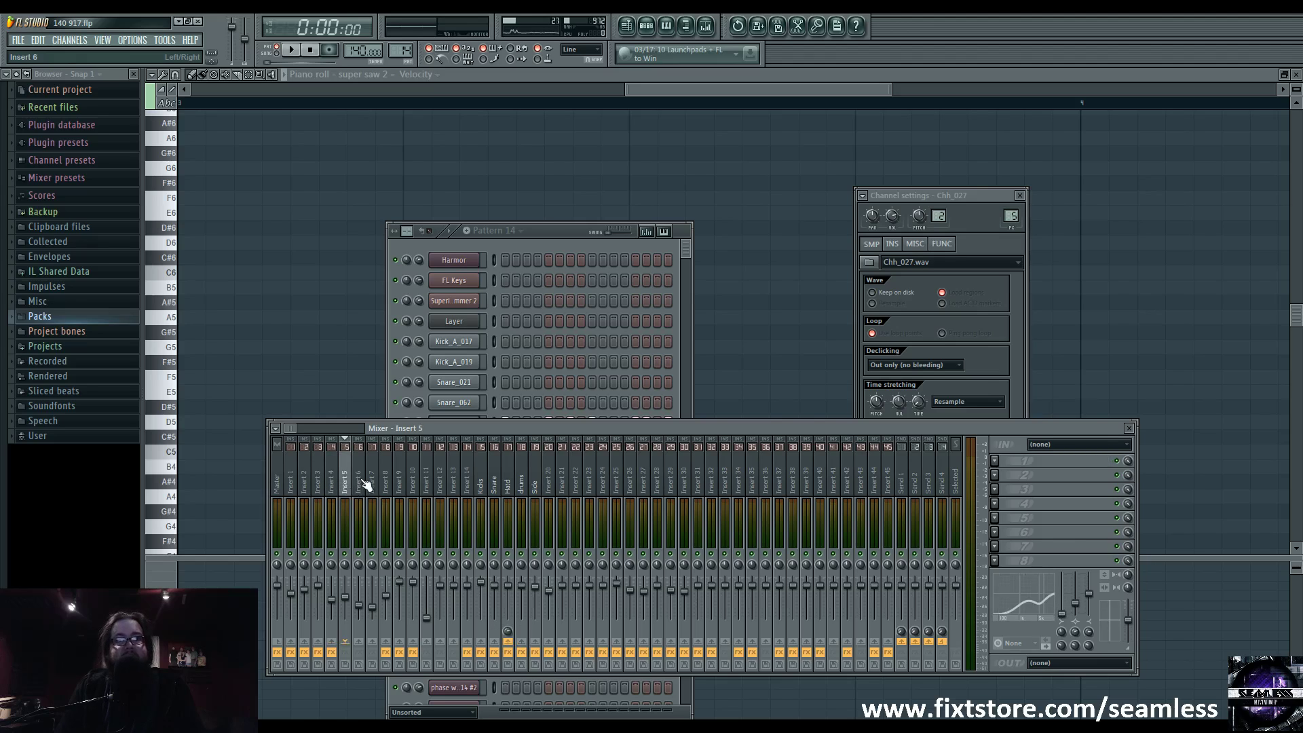
key("space")
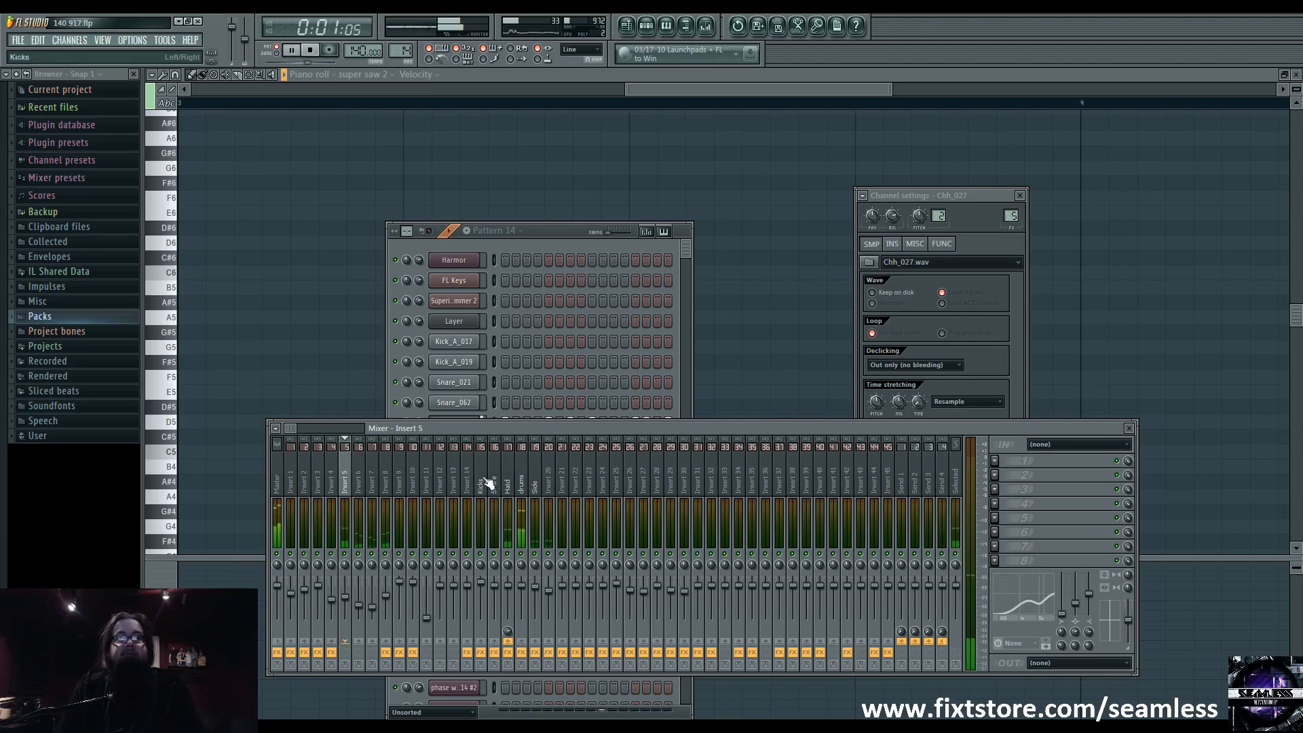
left_click(510, 494)
key("space")
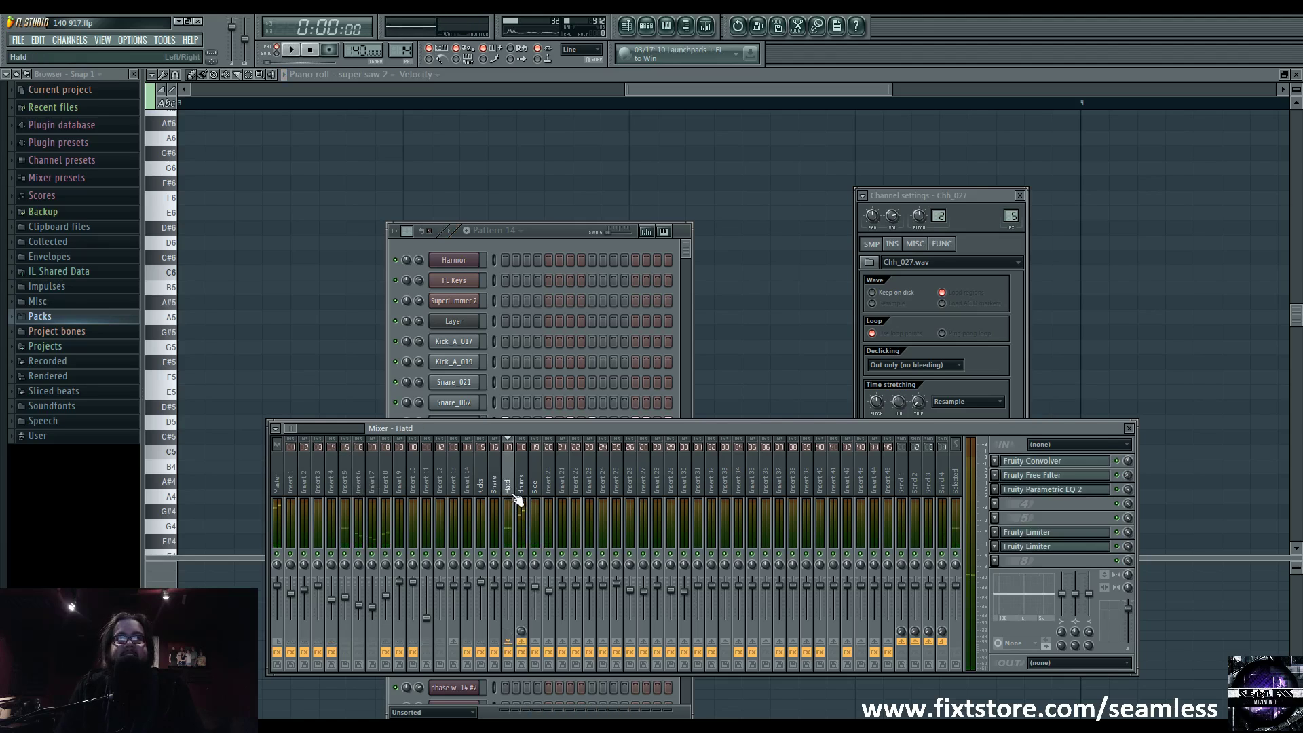
View the Hatd track's Fruity Convolver, Fruity Free Filter and Fruity Parametric EQ 2, closing the equaliser again.
left_click(1075, 463)
left_click(1075, 478)
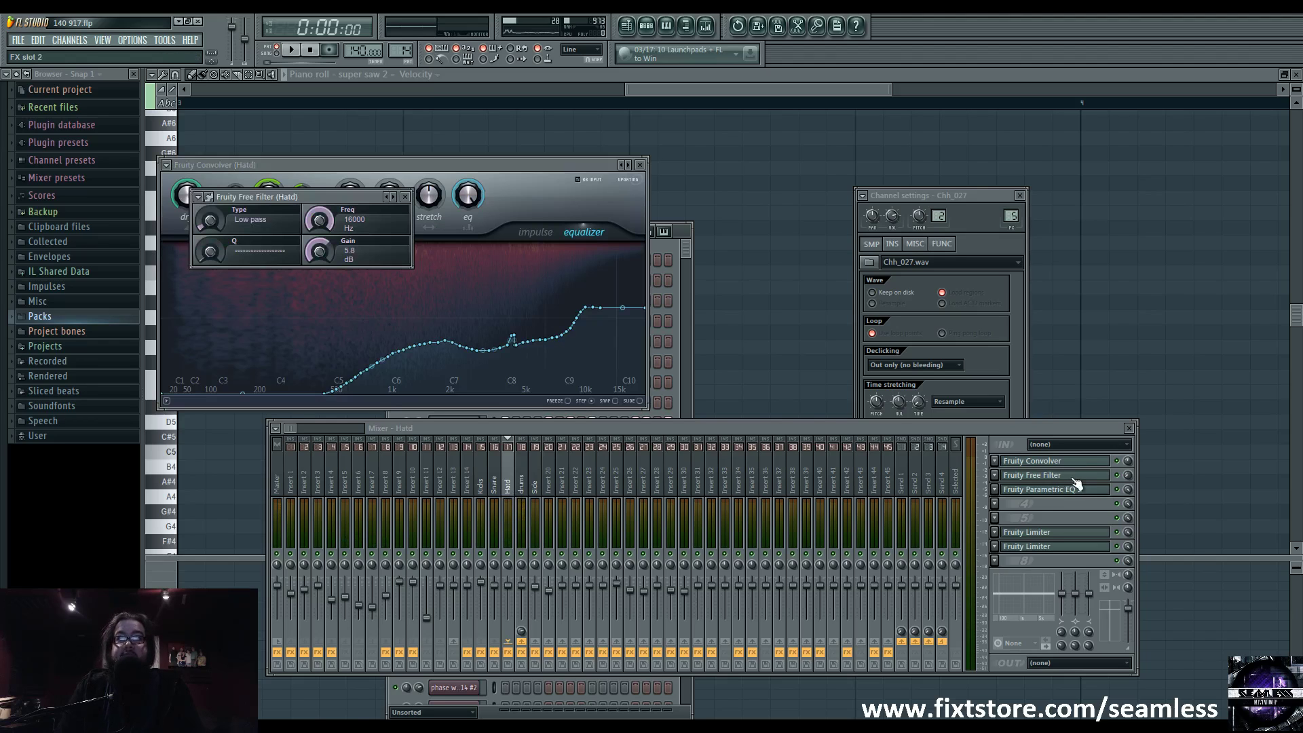
left_click(1082, 488)
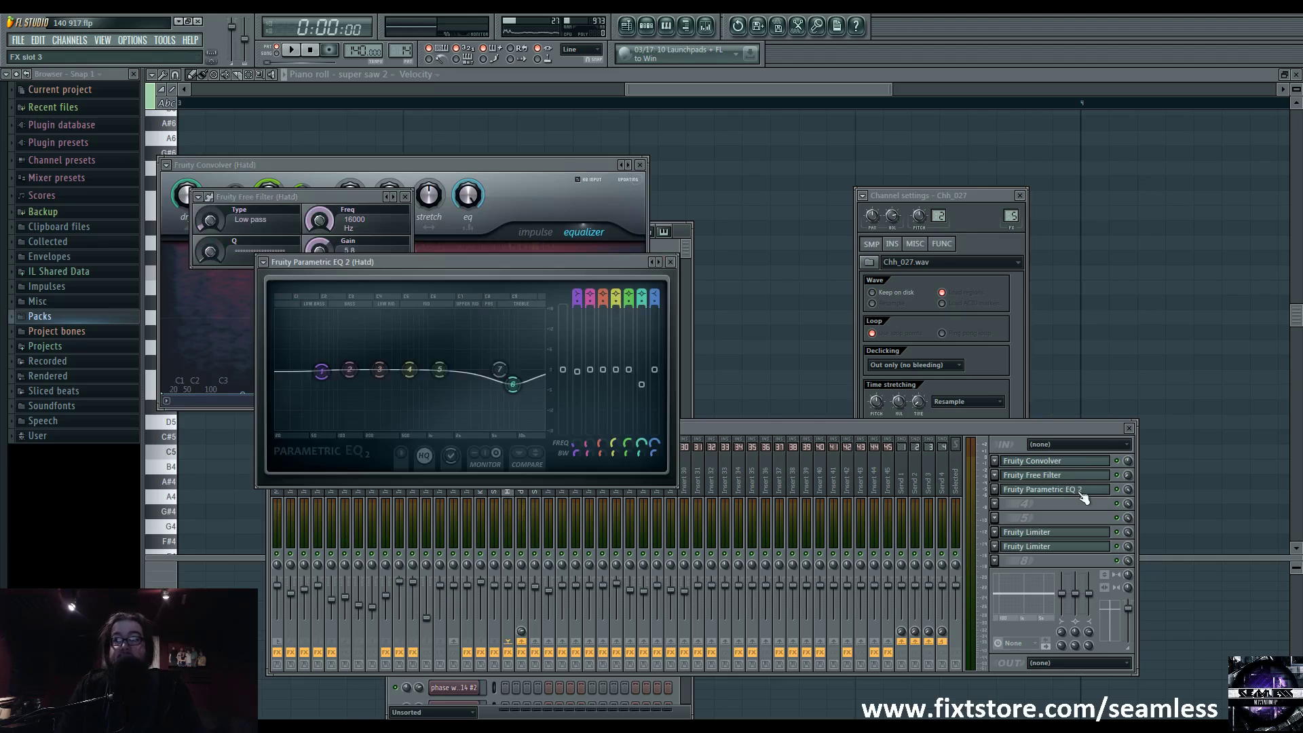
left_click(1082, 494)
Open both Fruity Limiters of the Hatd track and place their windows side by side.
left_click(1069, 534)
left_click(1063, 548)
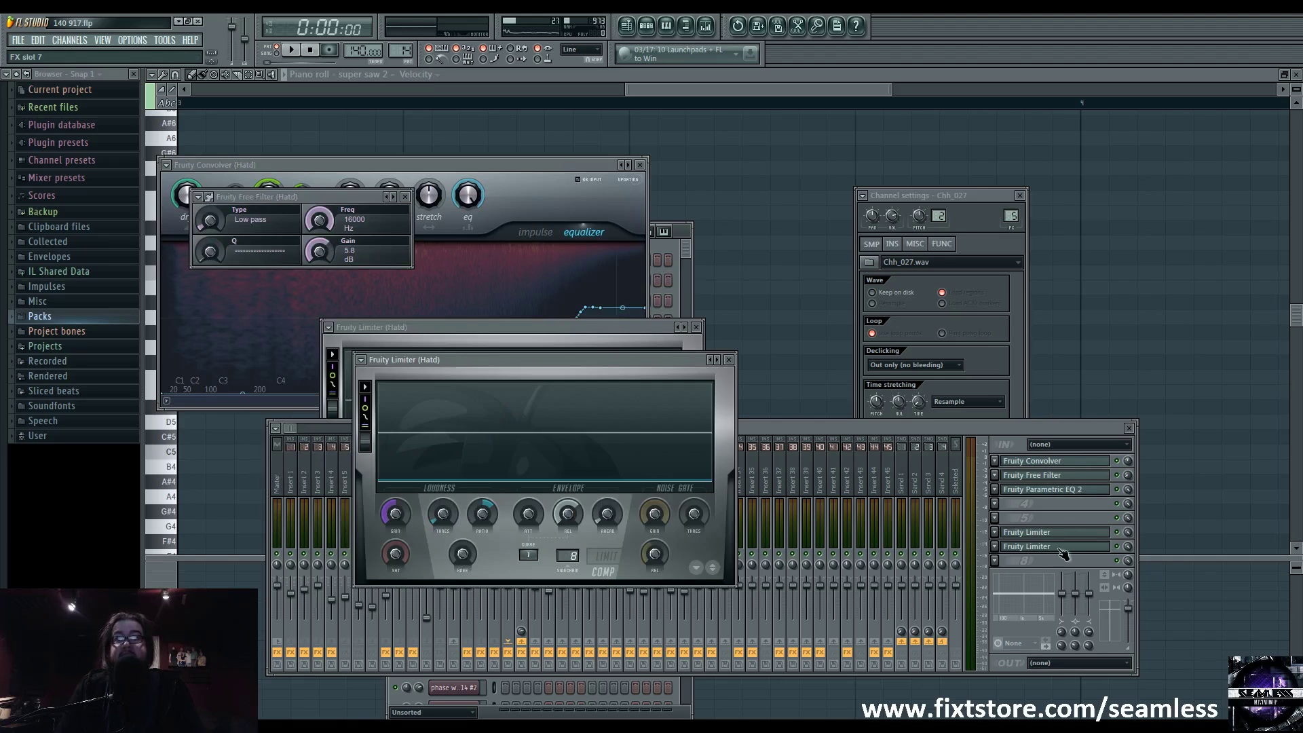
left_click_drag(503, 353, 882, 332)
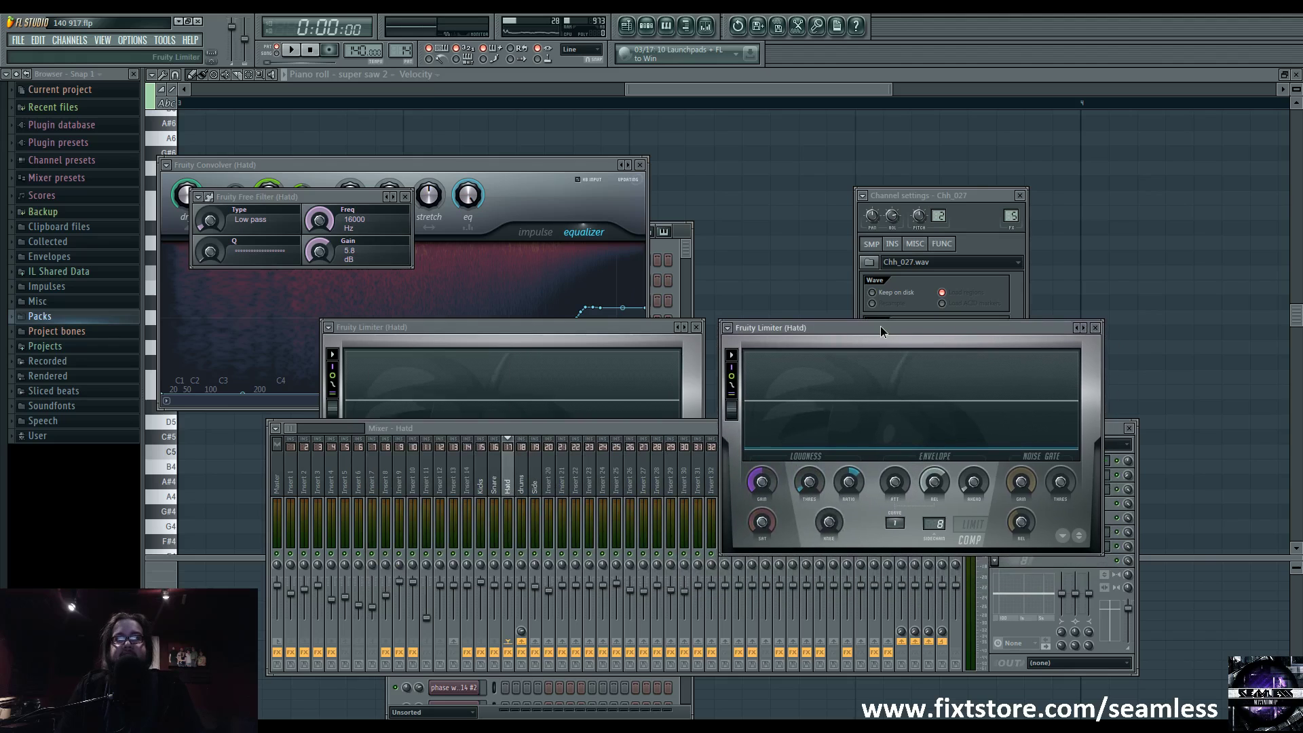
left_click(623, 326)
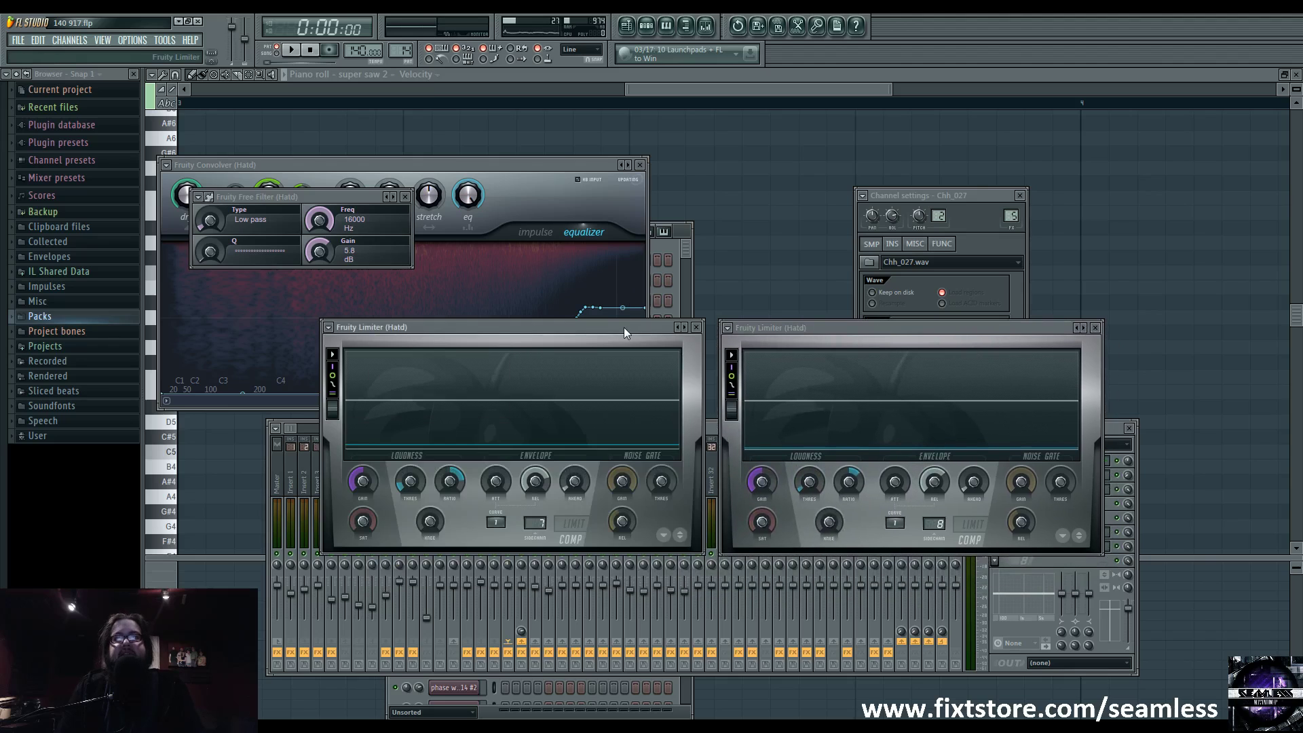
Switch from the piano roll to the playlist, show the mixer and start playing the song.
left_click_drag(625, 327, 623, 328)
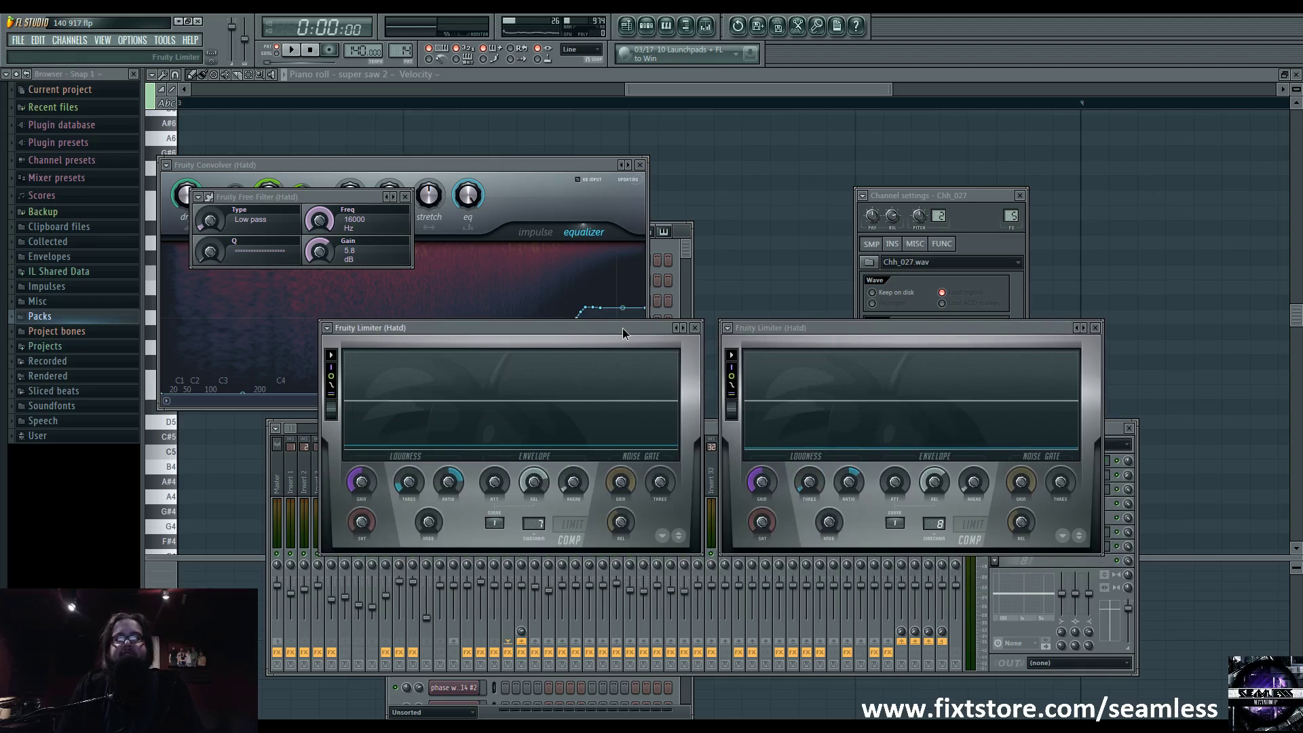
left_click(626, 25)
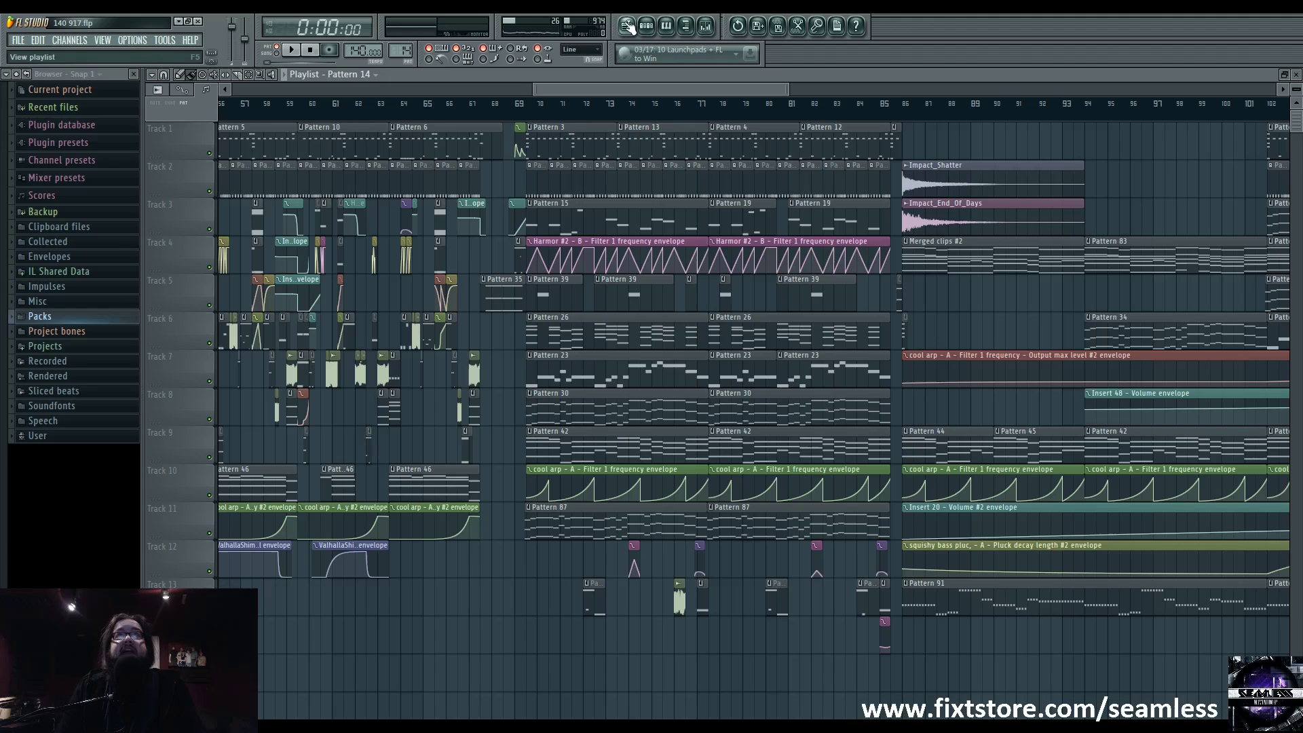
left_click(705, 26)
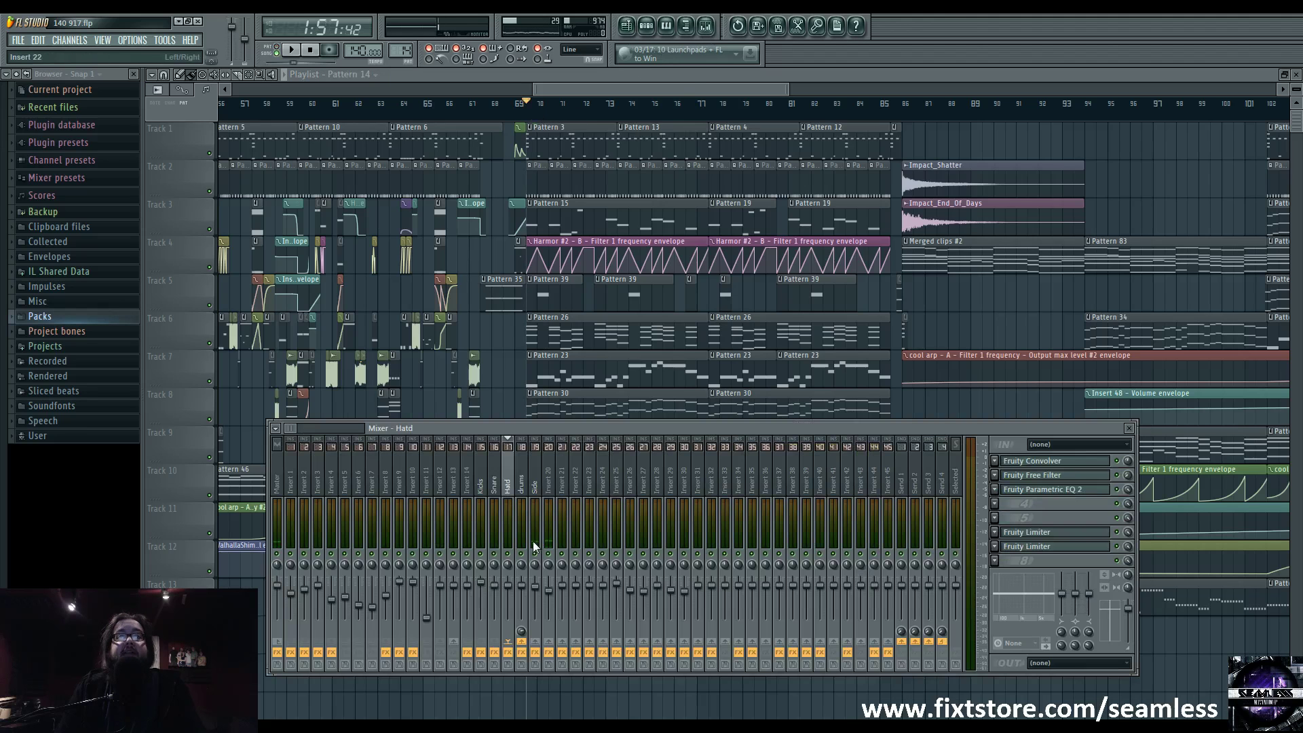
key("space")
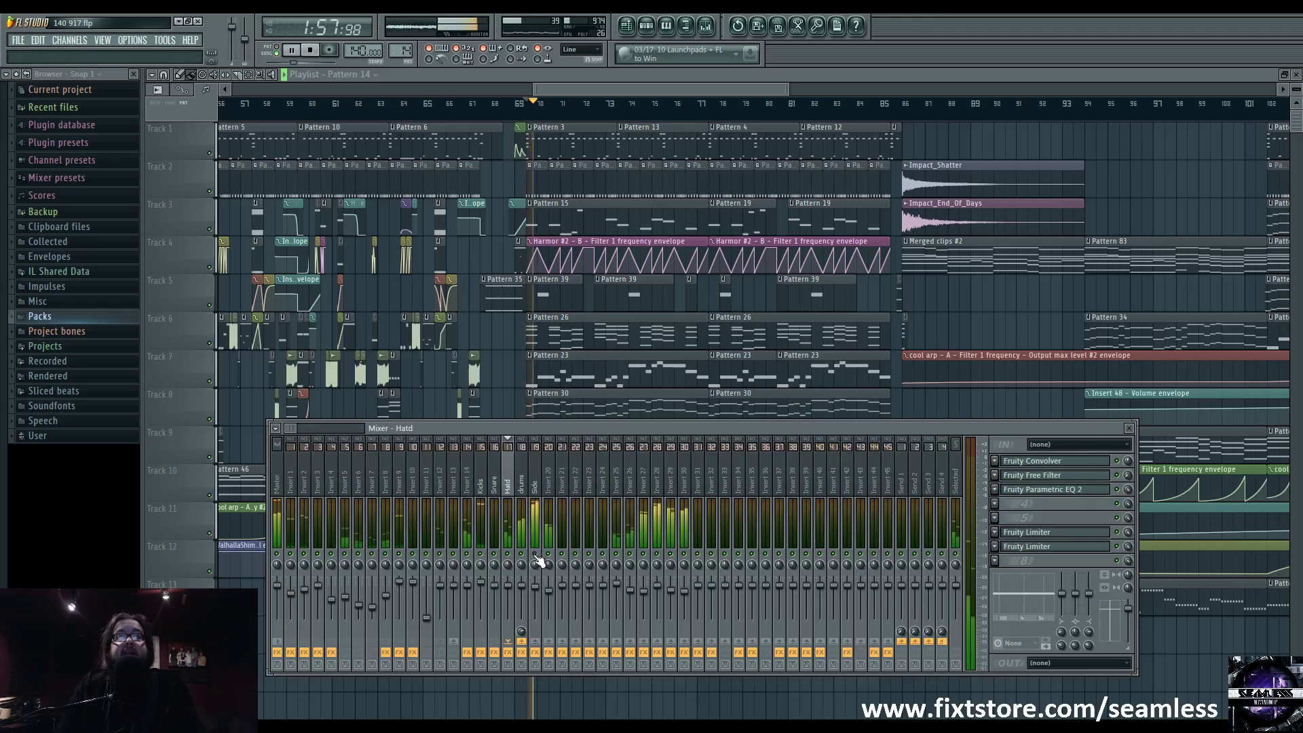
Open both Fruity Limiters of the Hatd track during playback to watch their sidechain compression, and stop the song.
left_click(1056, 533)
left_click(1056, 546)
left_click_drag(554, 329, 558, 327)
key("space")
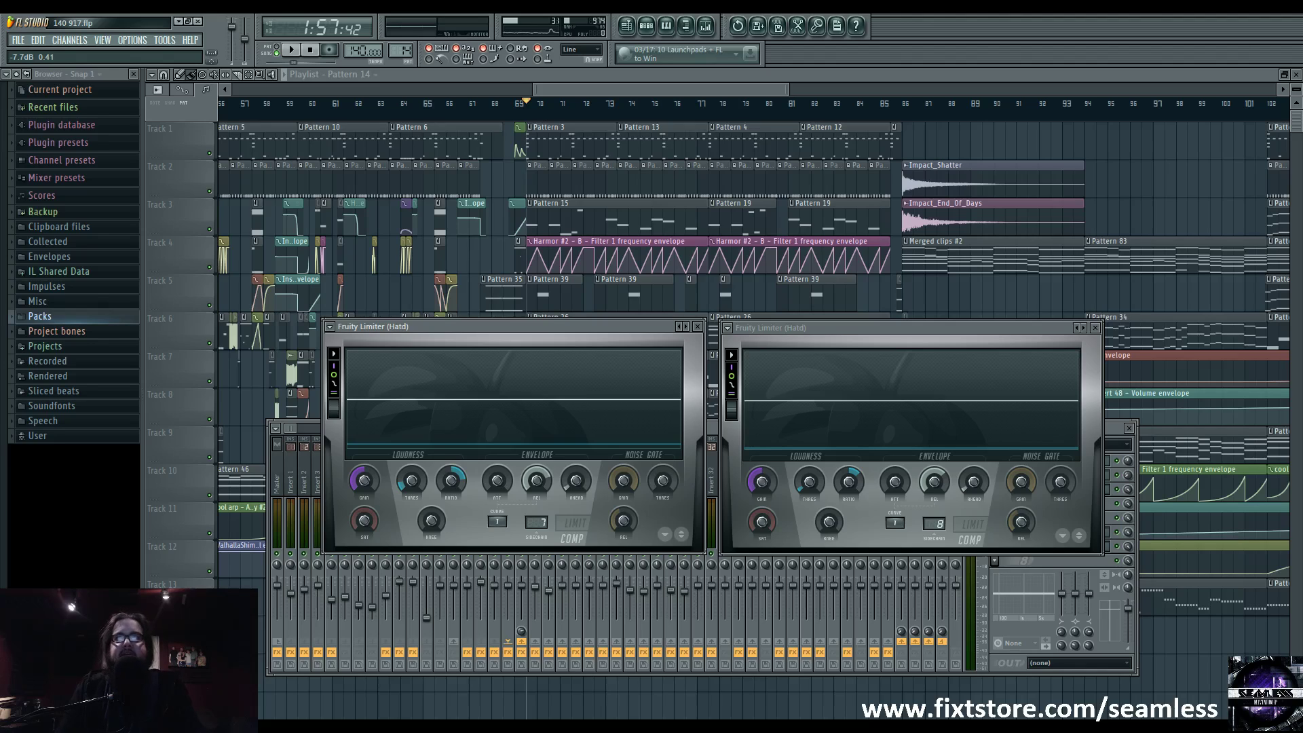
Bring the mixer in front of the limiters and play the song again to watch the track levels.
left_click(1114, 435)
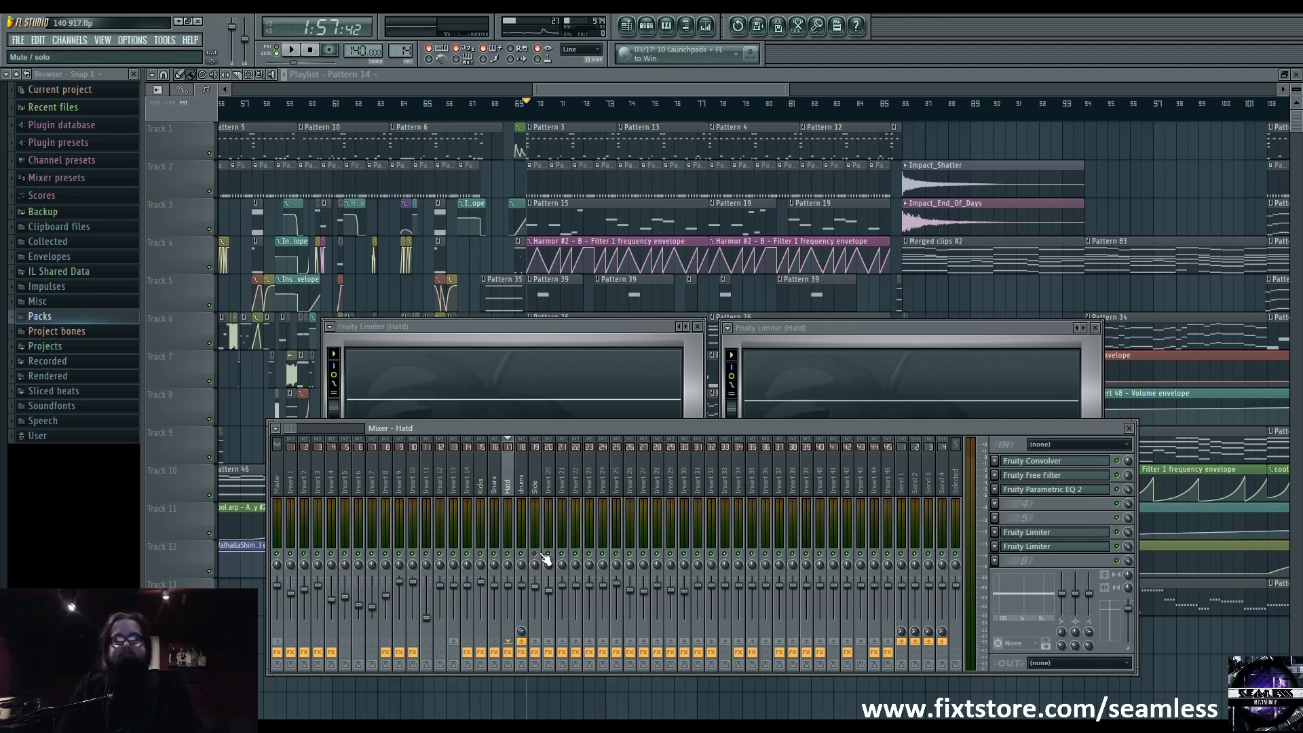
key("space")
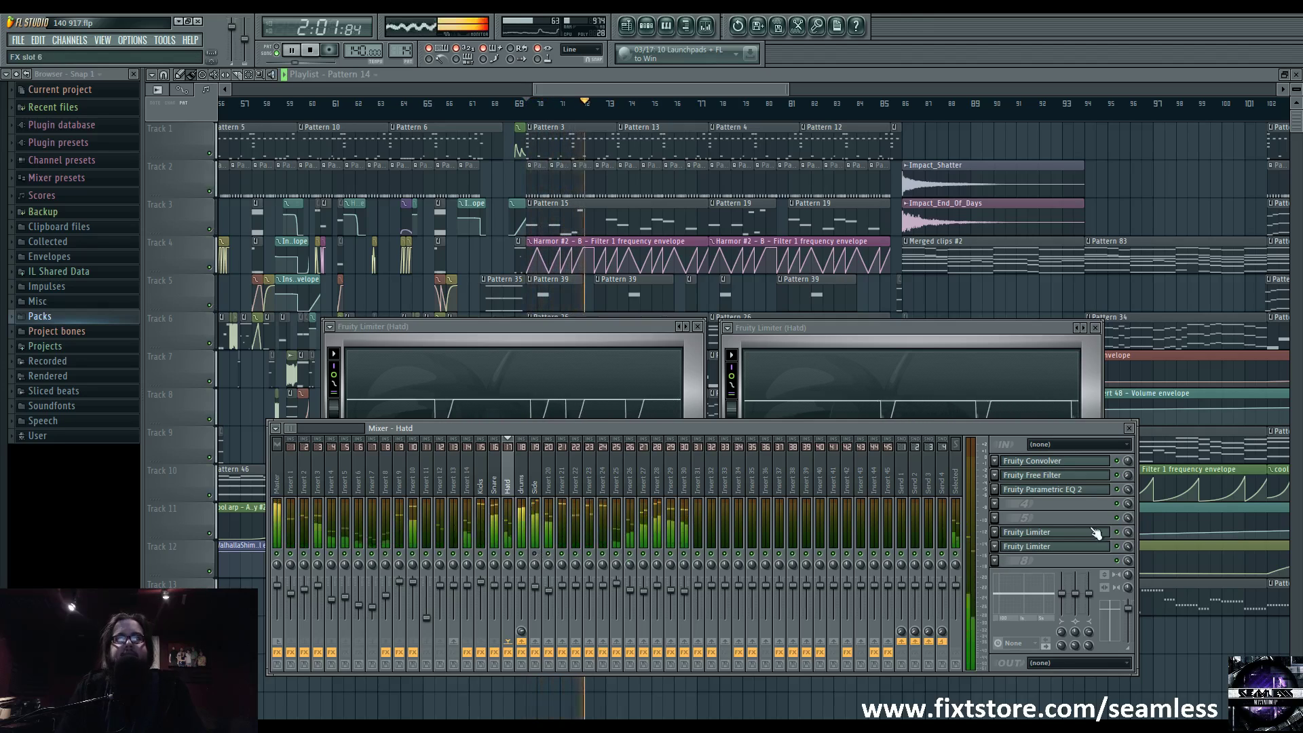
key("space")
key("space")
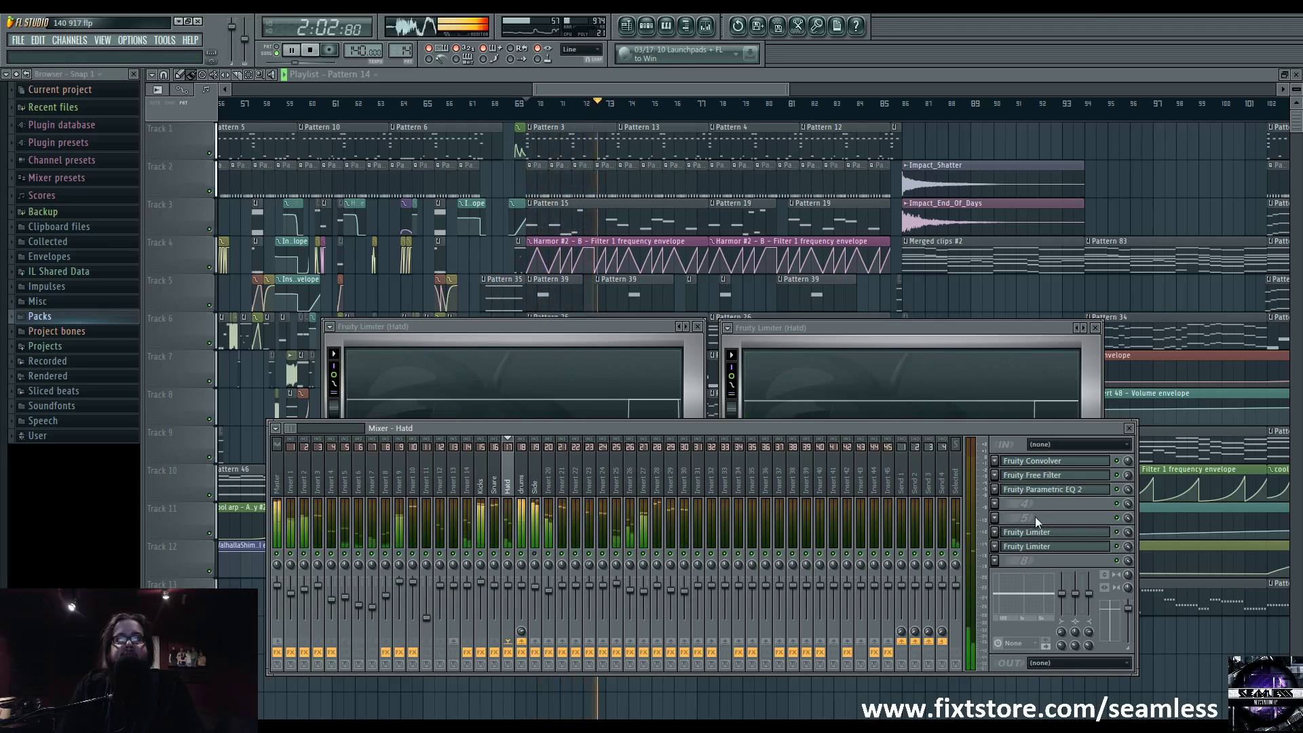
key("space")
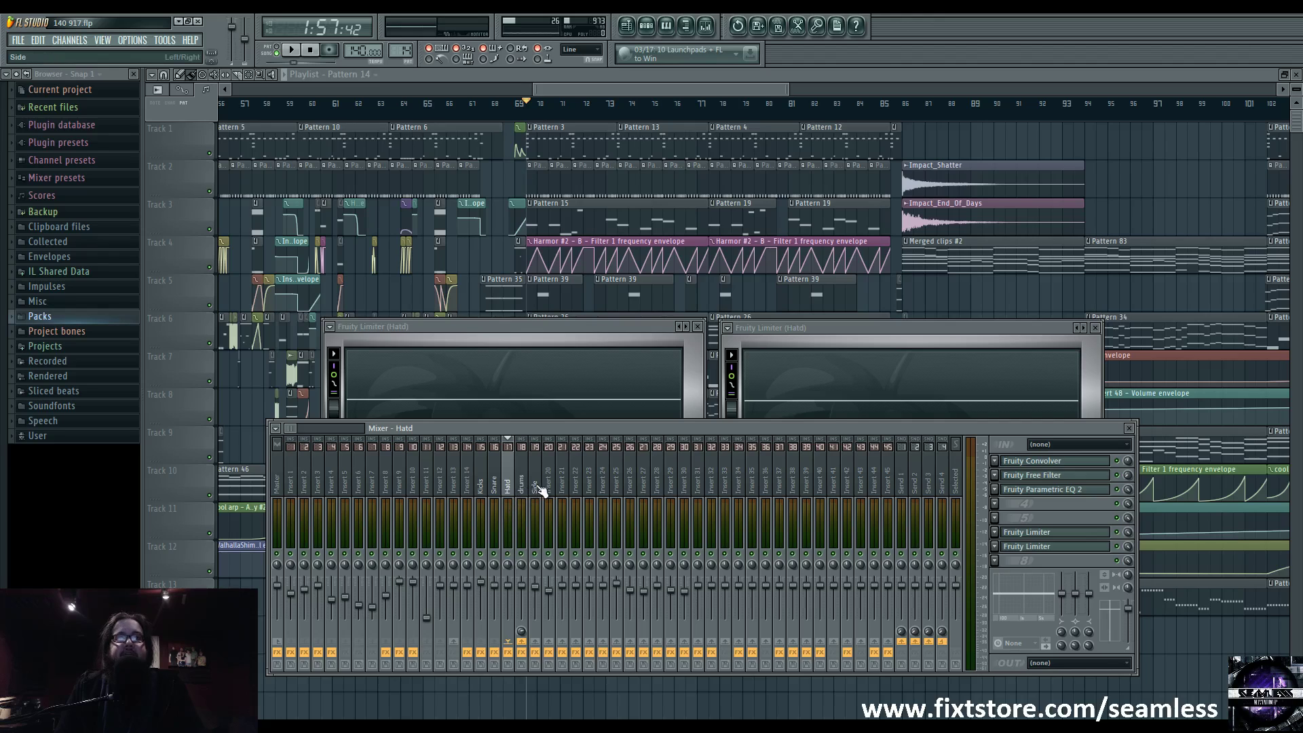
Go through the drum inserts from Insert 1 to Insert 14 to check their routing to the Kicks, Snare and Hatd tracks.
left_click(484, 485)
left_click(304, 484)
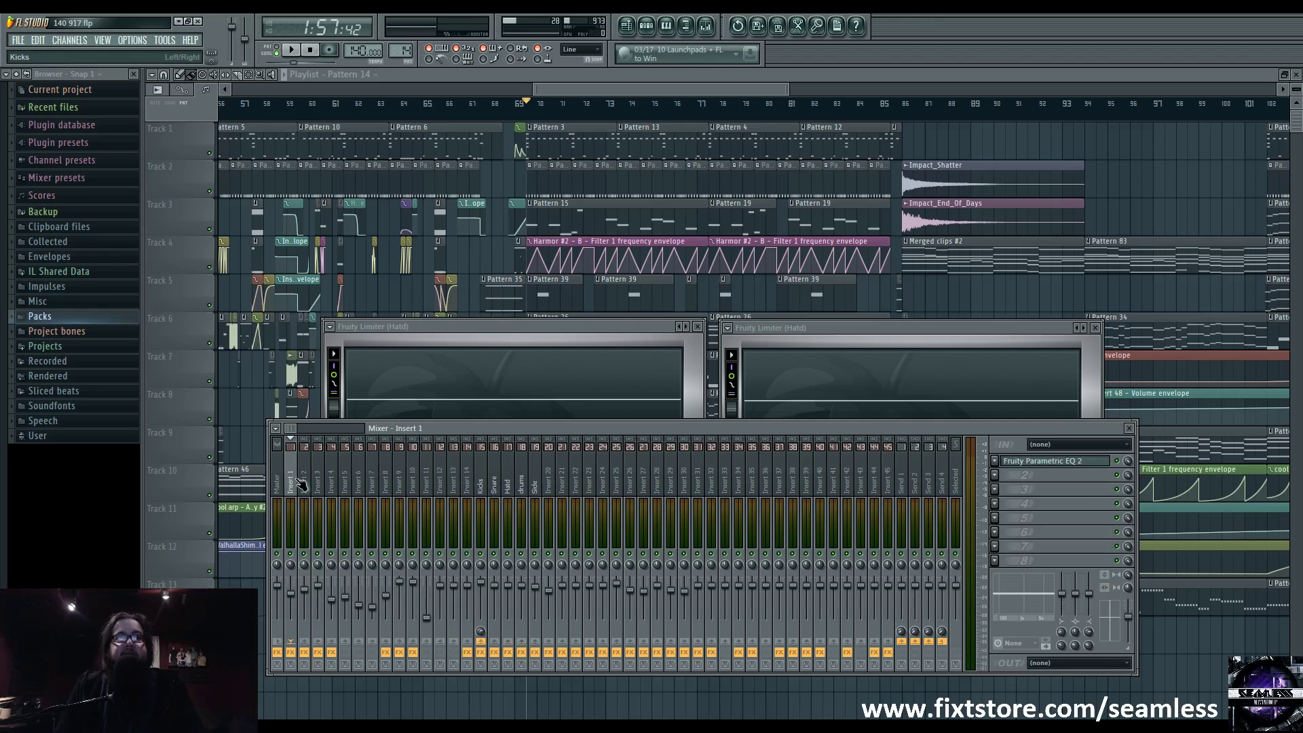
left_click(358, 483)
left_click(387, 484)
left_click(426, 483)
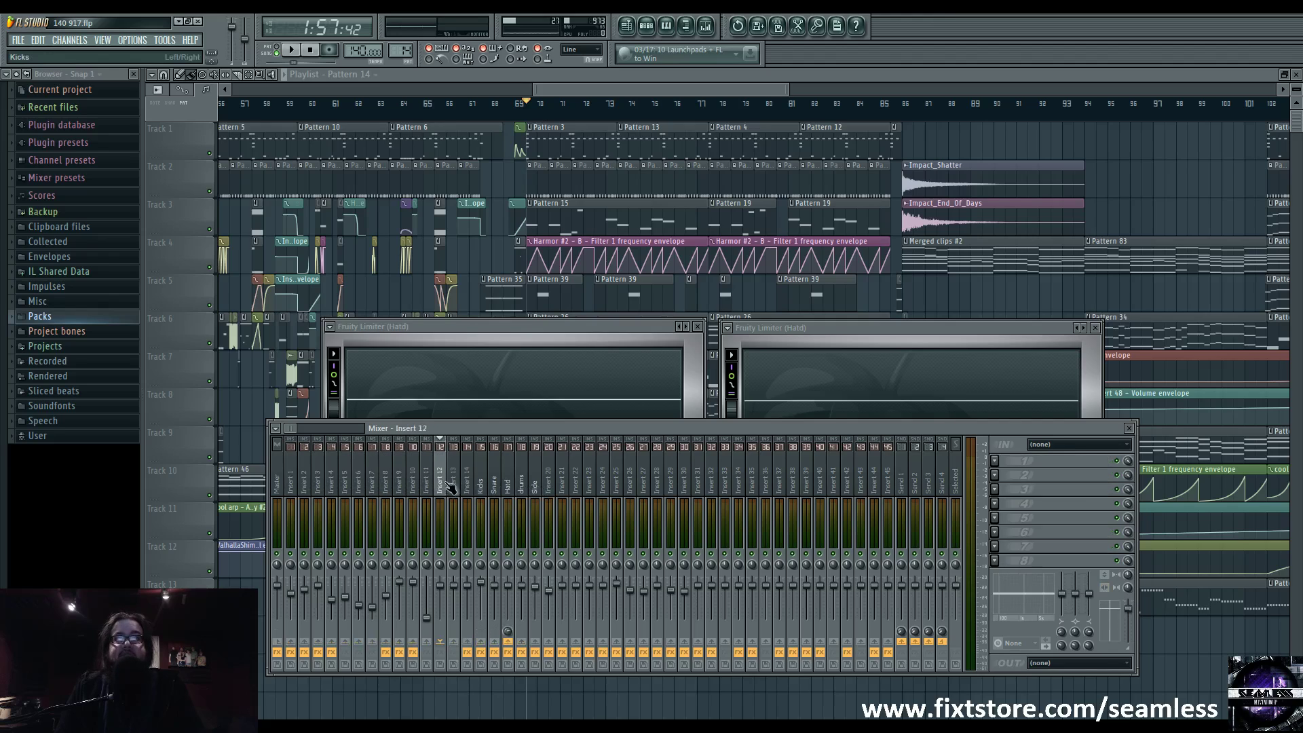
left_click(467, 484)
left_click(441, 486)
left_click(413, 483)
left_click(385, 484)
left_click(372, 484)
left_click(358, 483)
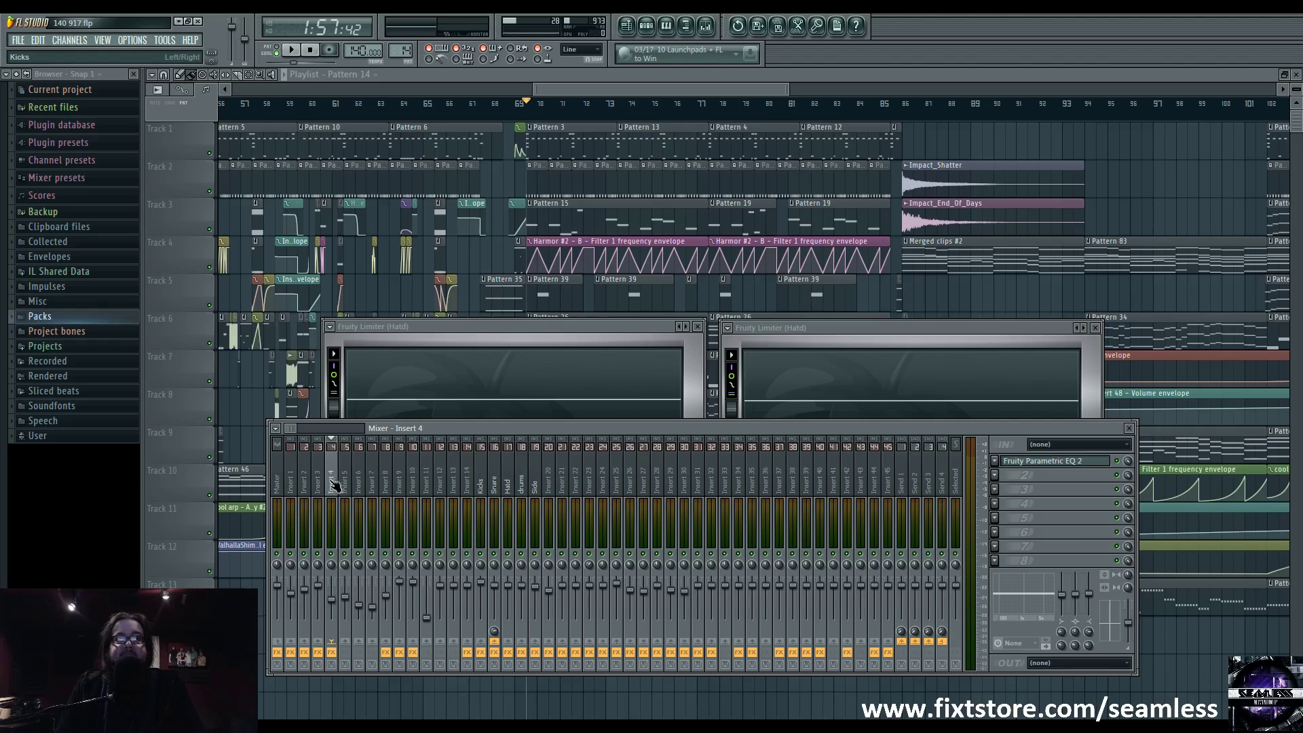
left_click(331, 483)
left_click(304, 484)
left_click(290, 483)
left_click(494, 483)
Go through the instrument tracks between Insert 22 and Insert 44 to check their routing to the Side track.
left_click(575, 484)
left_click(657, 483)
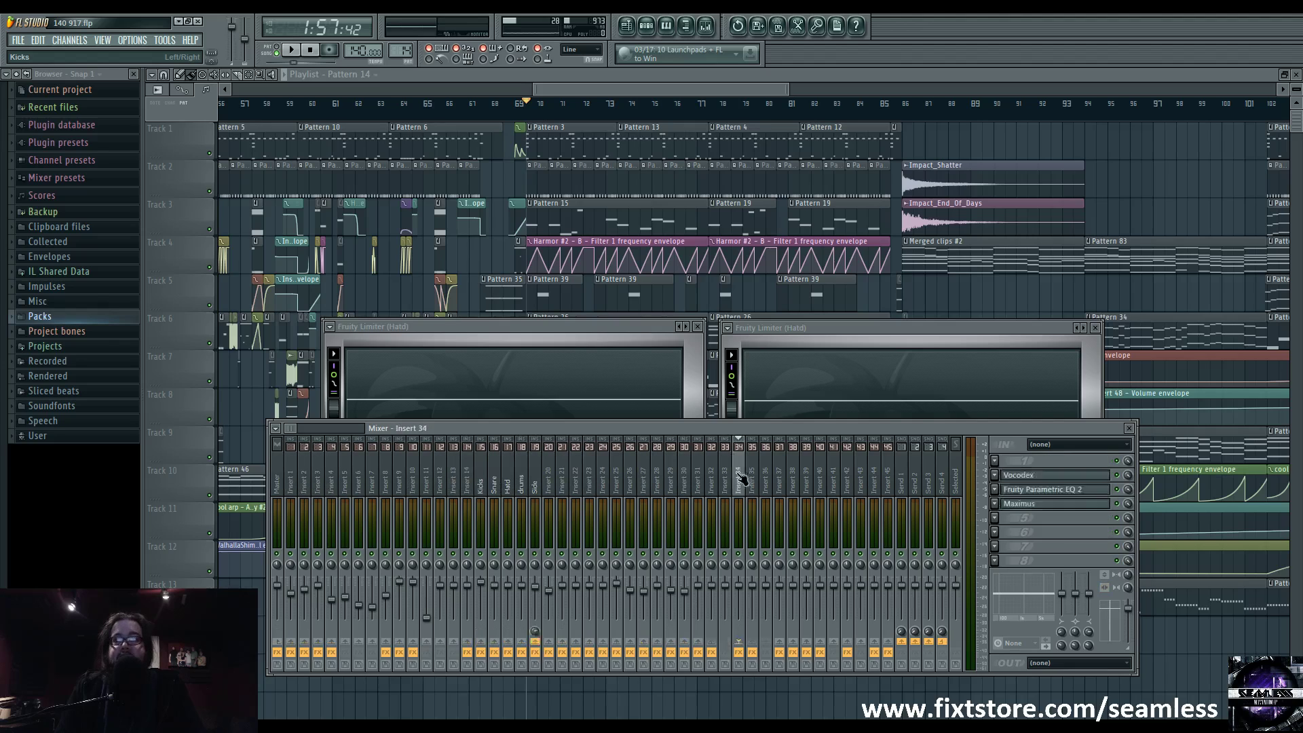
left_click(739, 483)
left_click(876, 482)
left_click(860, 484)
left_click(793, 484)
left_click(697, 483)
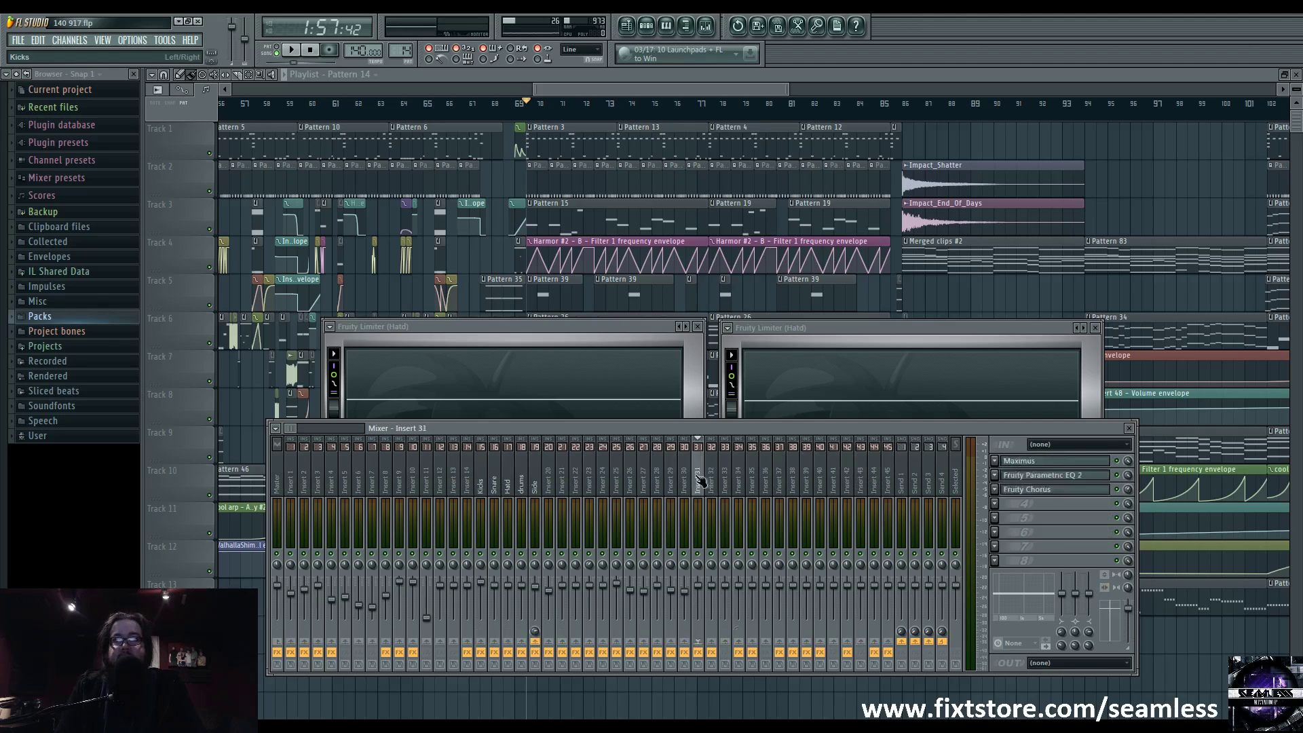
left_click(616, 483)
left_click(575, 484)
left_click(769, 480)
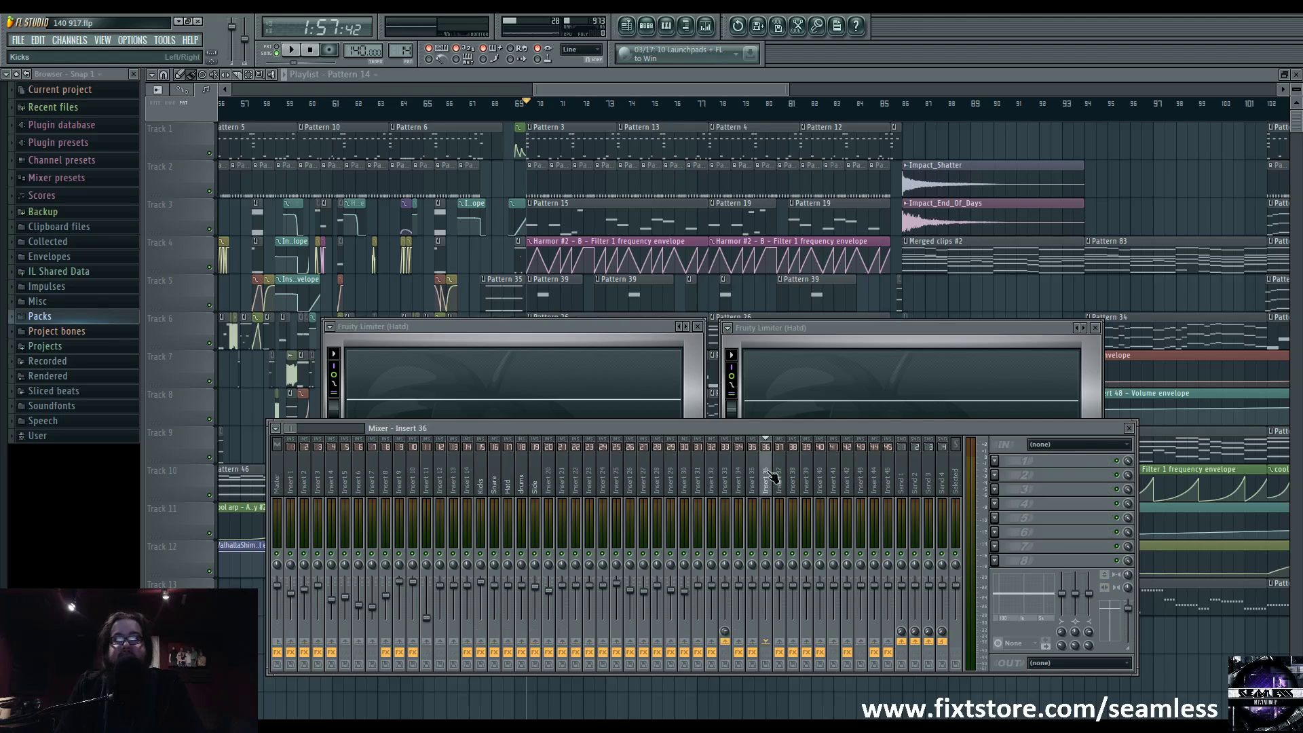
Compare the routing of the Side and drums tracks to the Master, and shift the mixer window slightly.
left_click(540, 484)
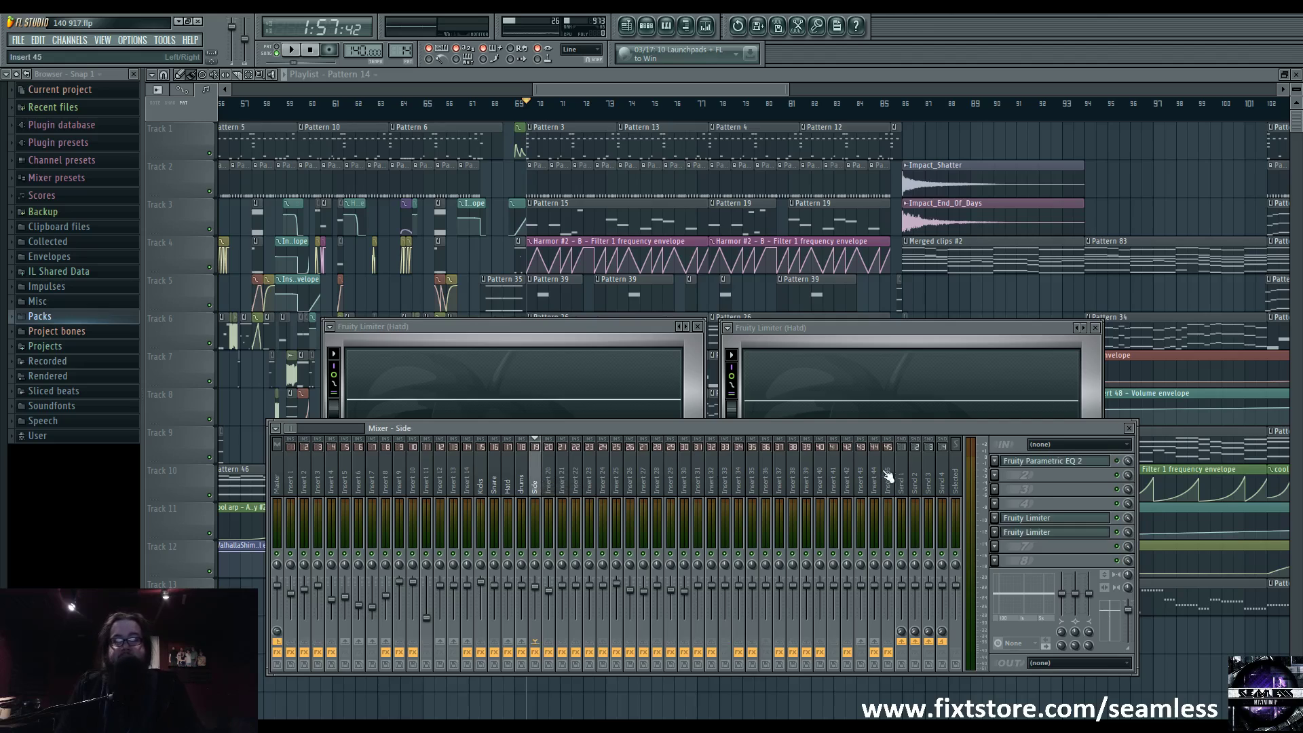
left_click(523, 487)
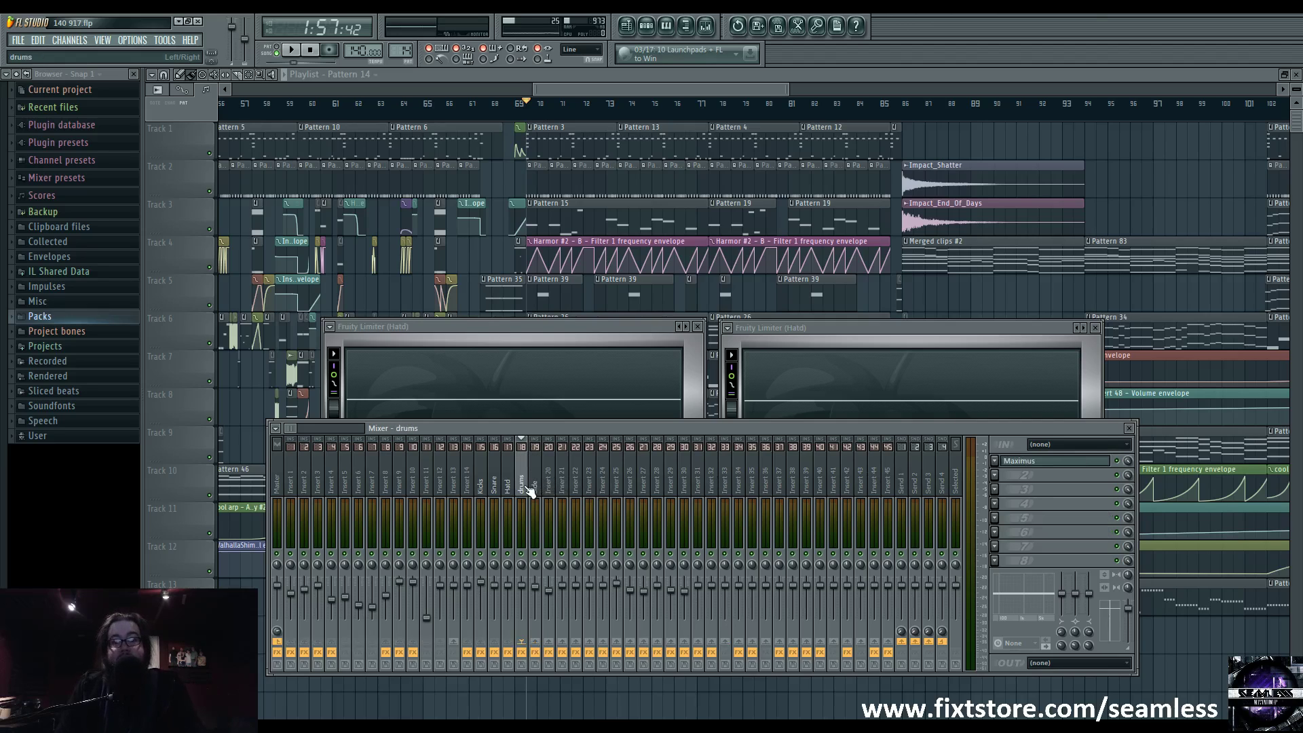
left_click(538, 494)
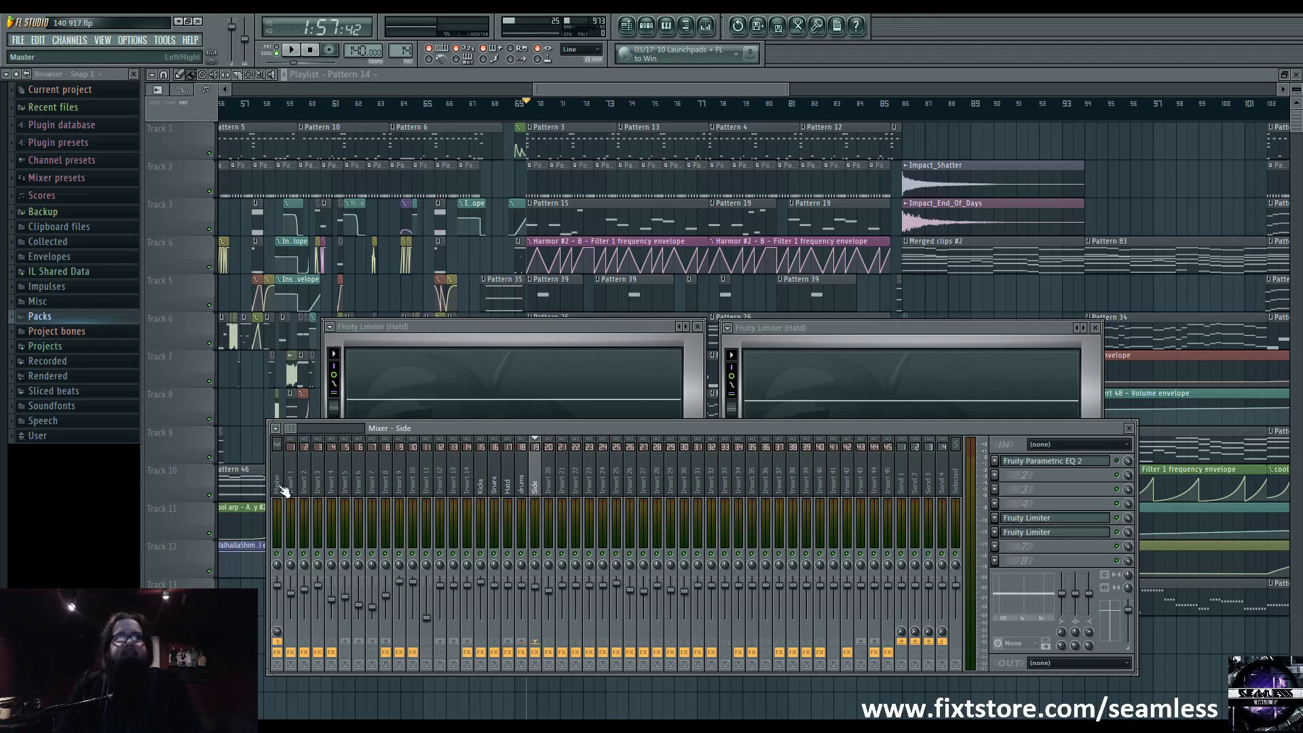
mouse_move(506, 430)
left_mouse_down()
mouse_move(495, 412)
mouse_move(495, 442)
left_mouse_up()
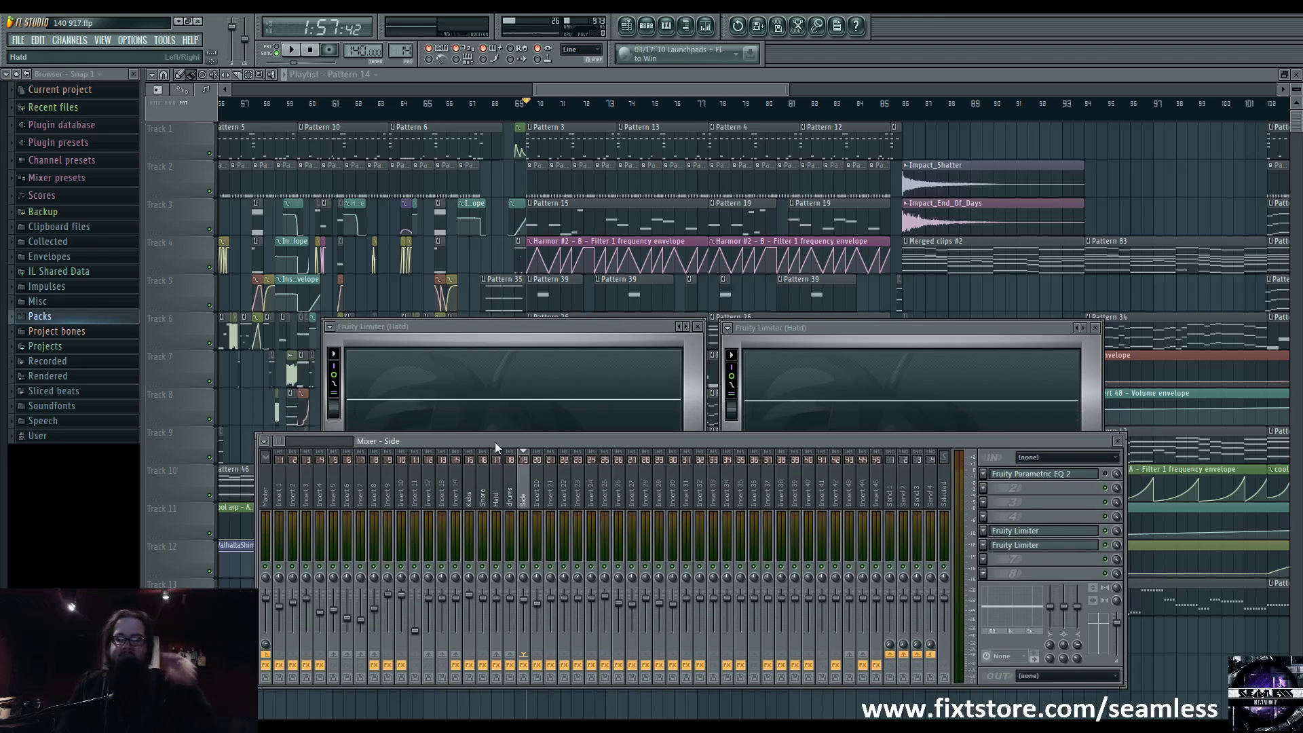
Select the Master track and remove Edison from its effect slot 8.
left_click(280, 482)
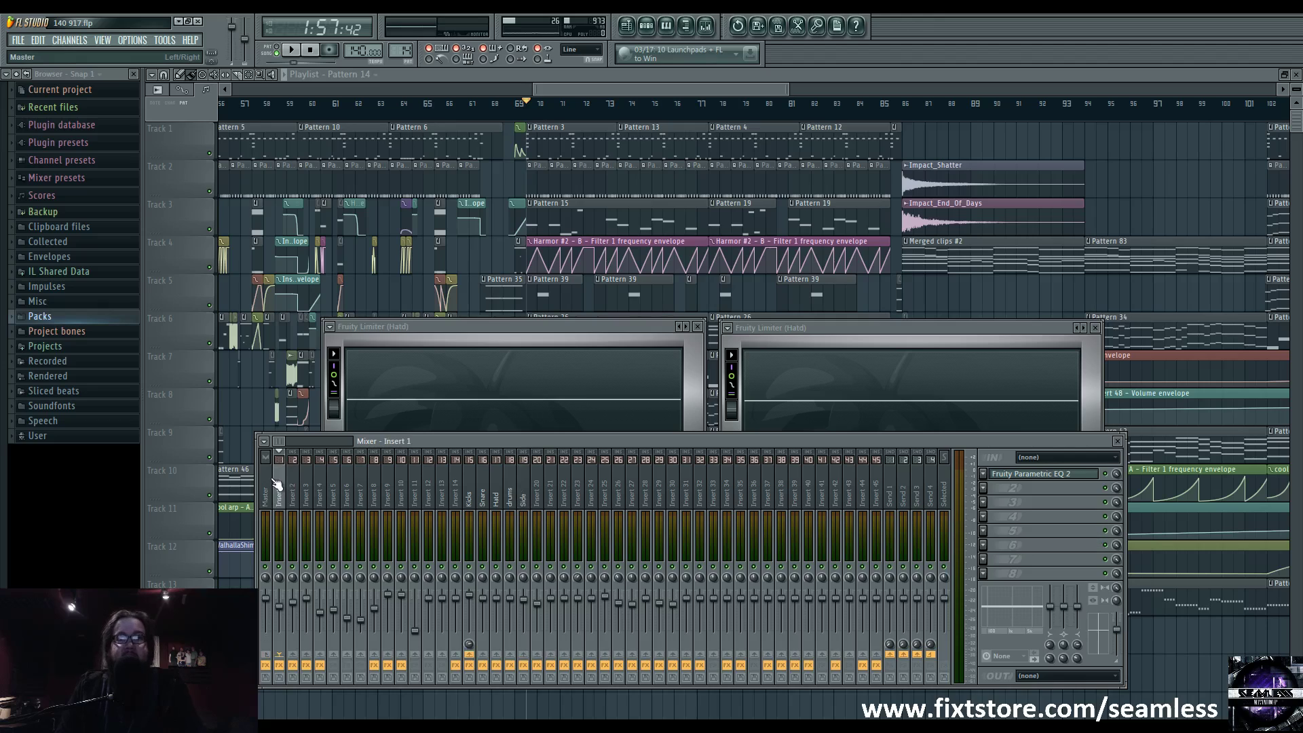
left_click(271, 482)
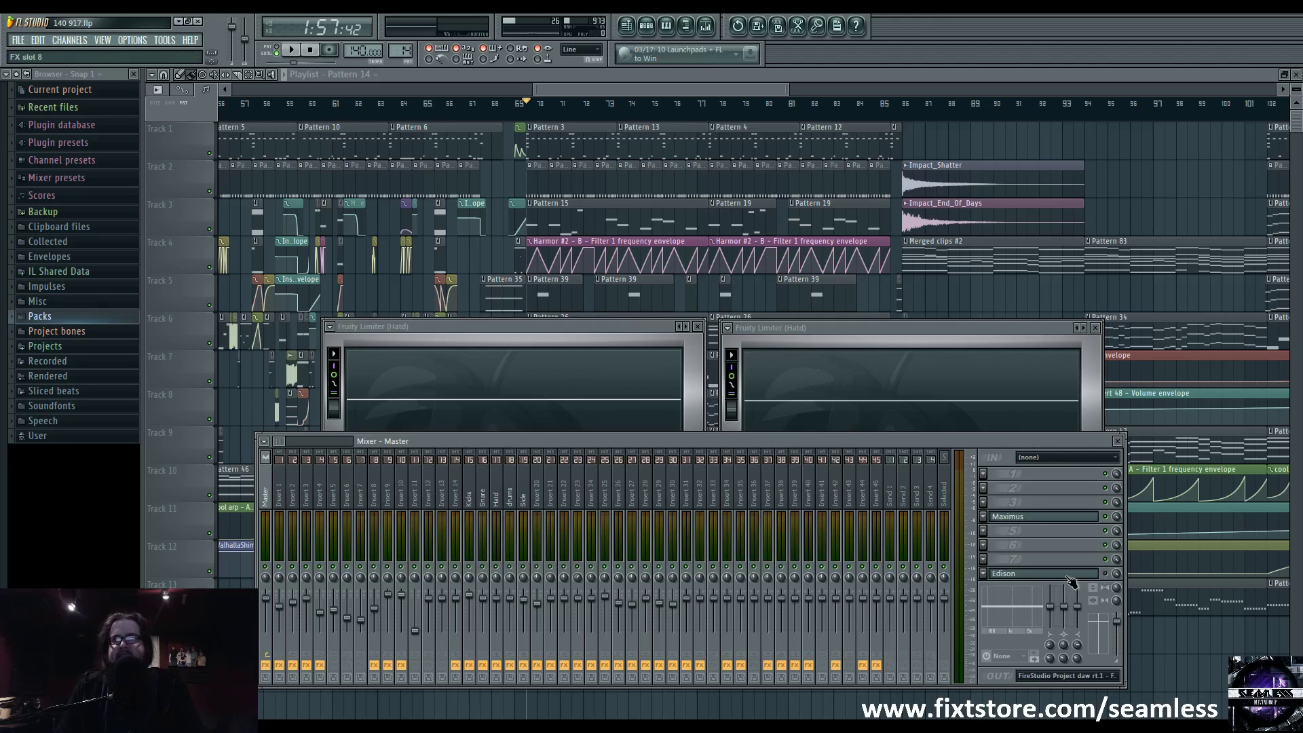
left_click(984, 575)
mouse_move(1016, 448)
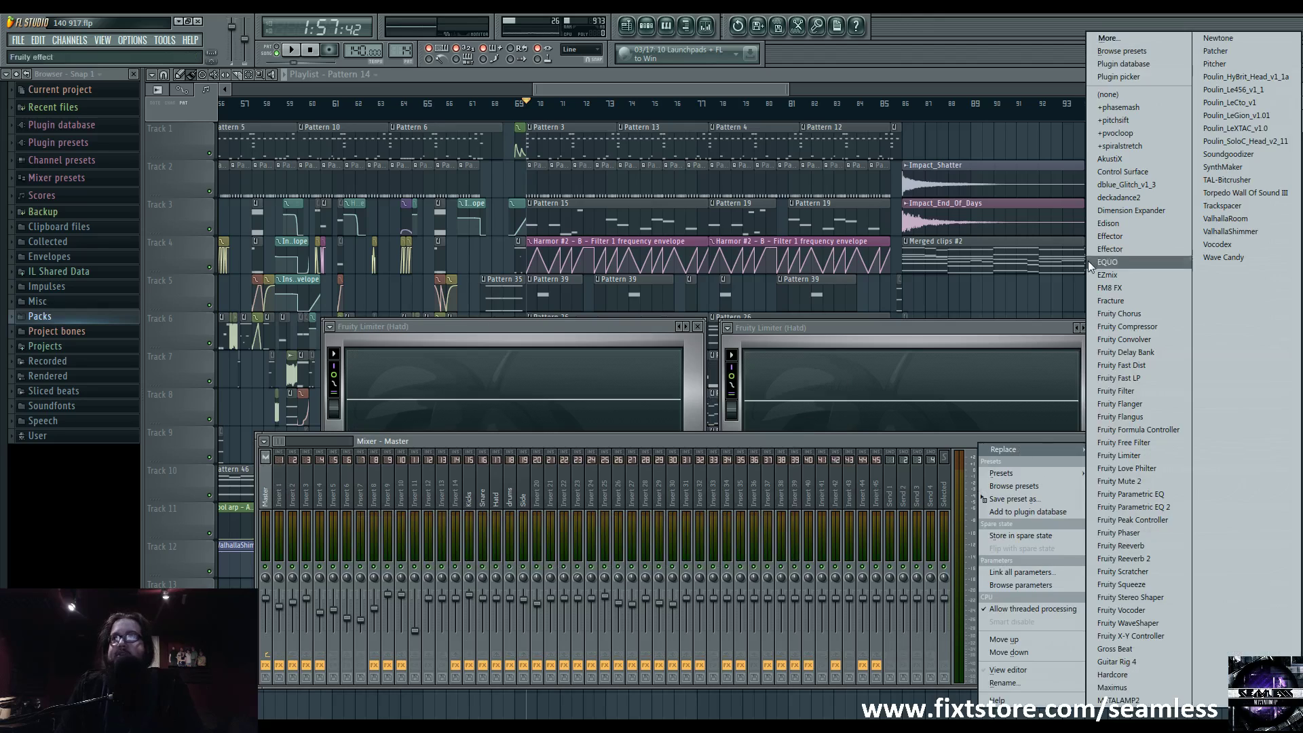
left_click(1138, 96)
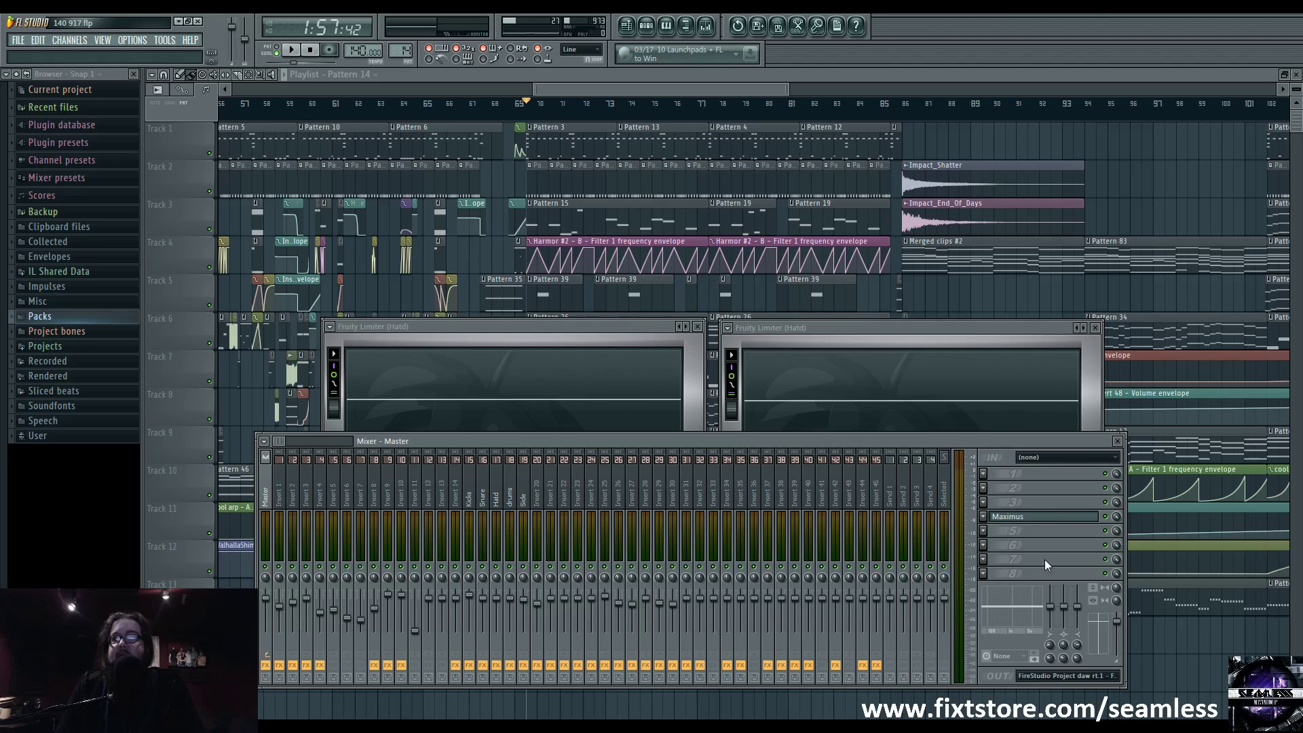
Open Maximus on the Master track and move it to the first effect slot.
left_click(1044, 519)
left_click(1043, 521)
left_click_drag(1043, 521, 1045, 481)
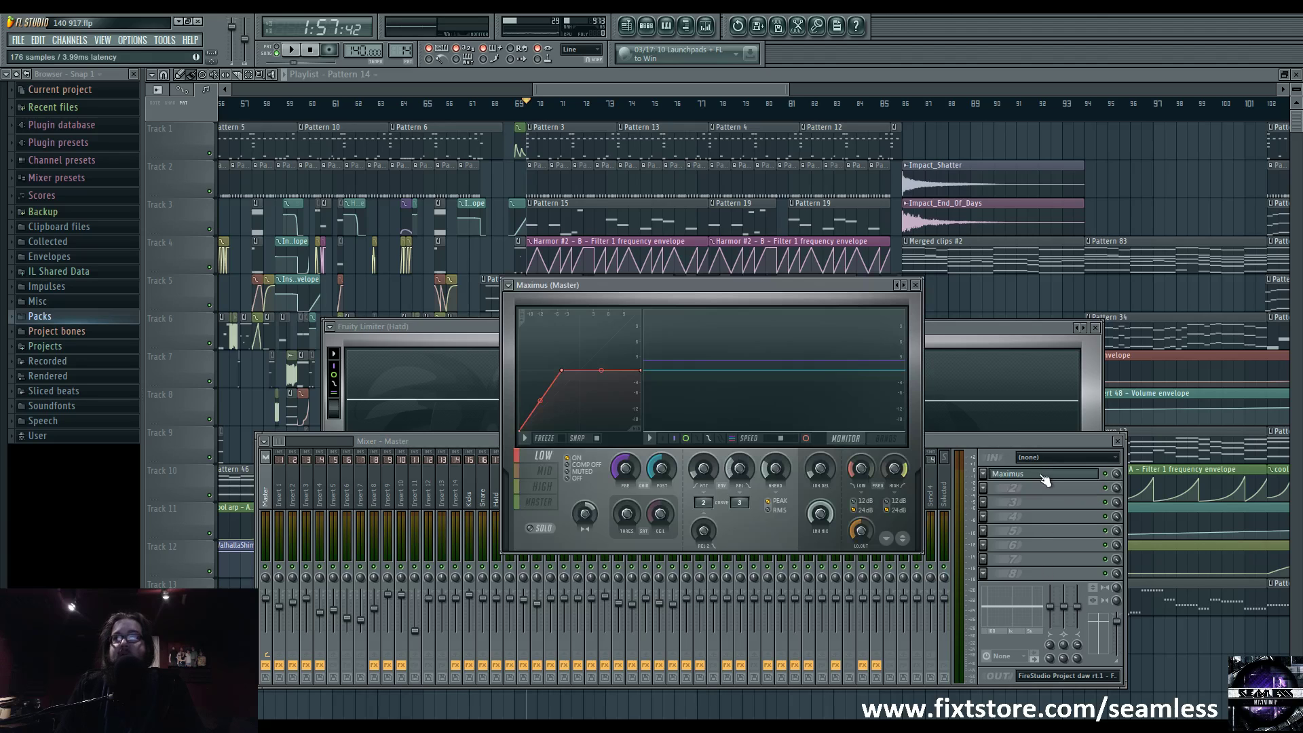
Play the song while viewing the mid and low bands of the Master's Maximus, and stop playback.
key("space")
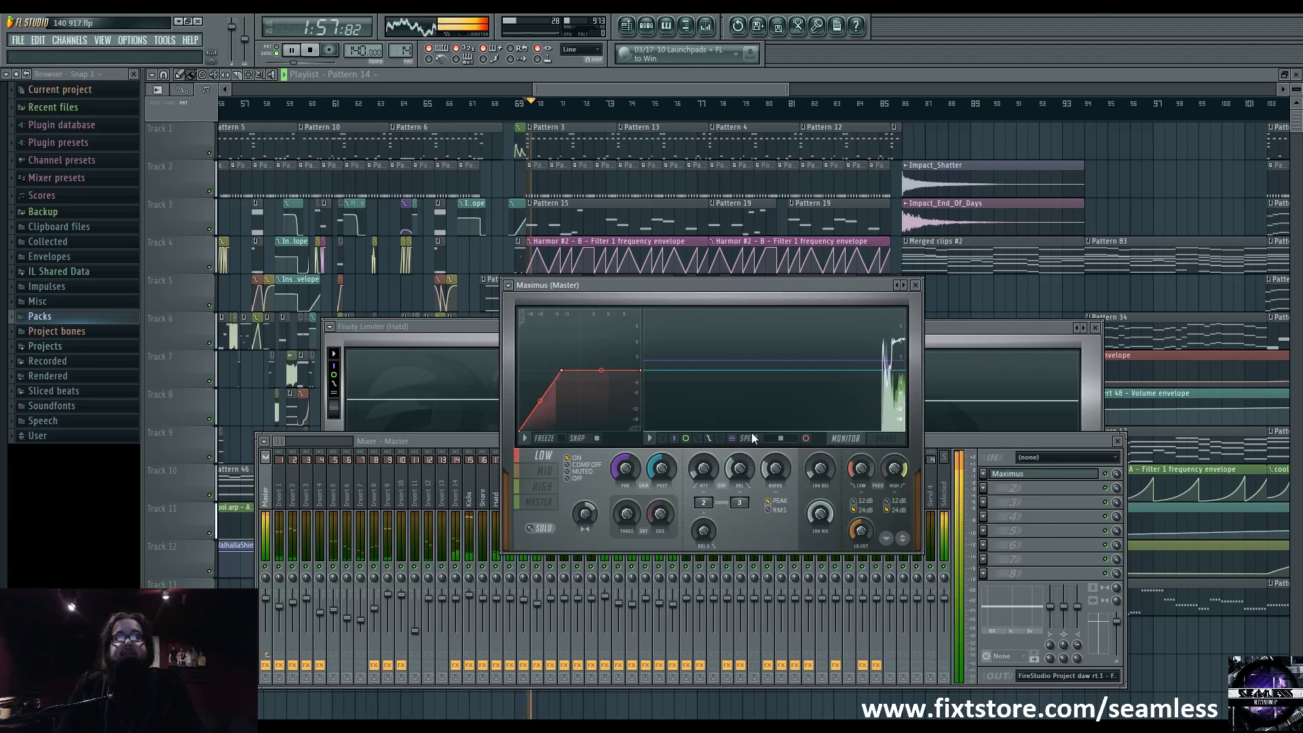
left_click(544, 471)
left_click(544, 457)
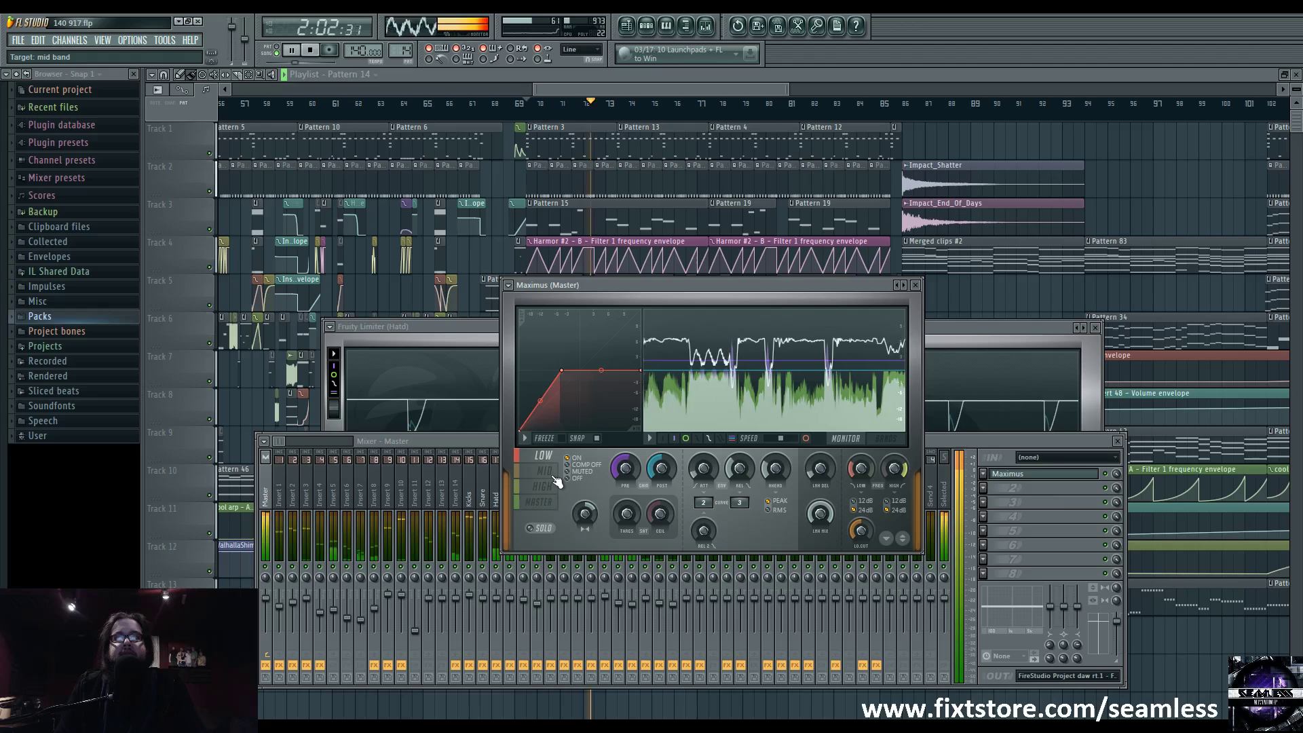
key("space")
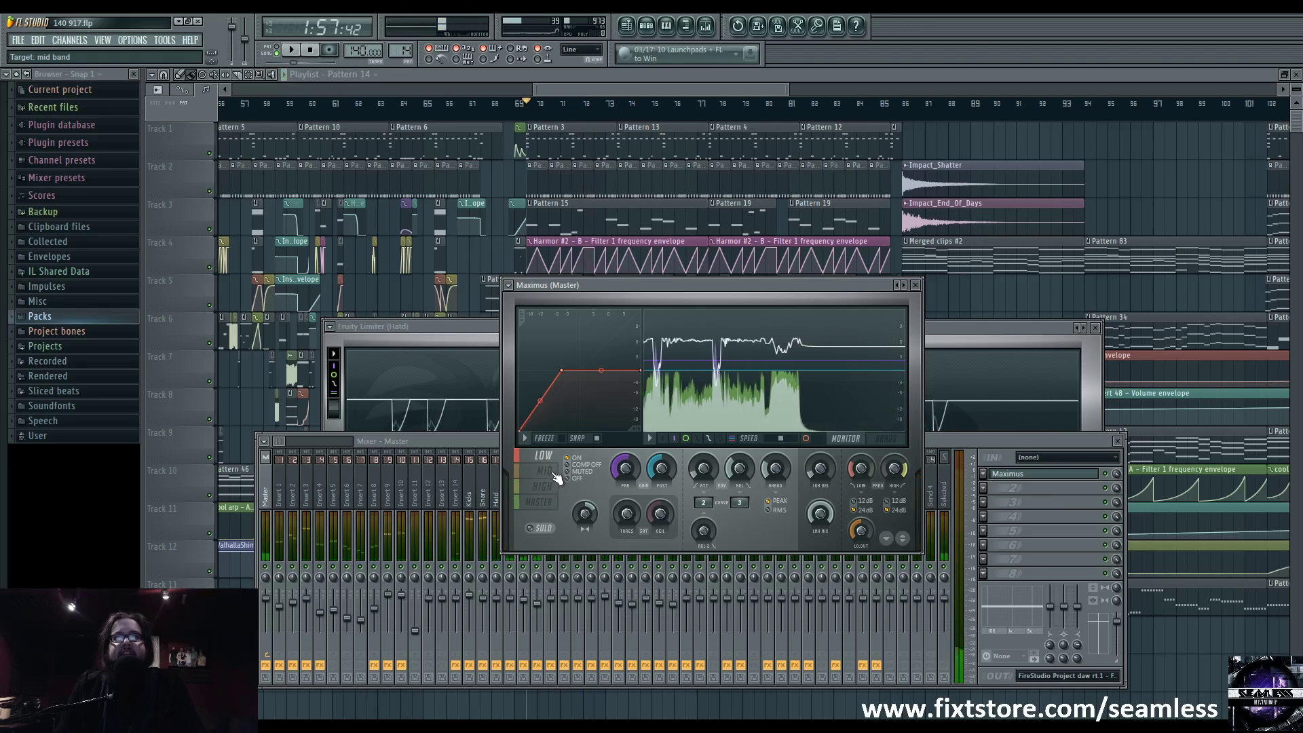
Compare the compression curves of the low, mid and high bands in the Master's Maximus.
left_click(555, 488)
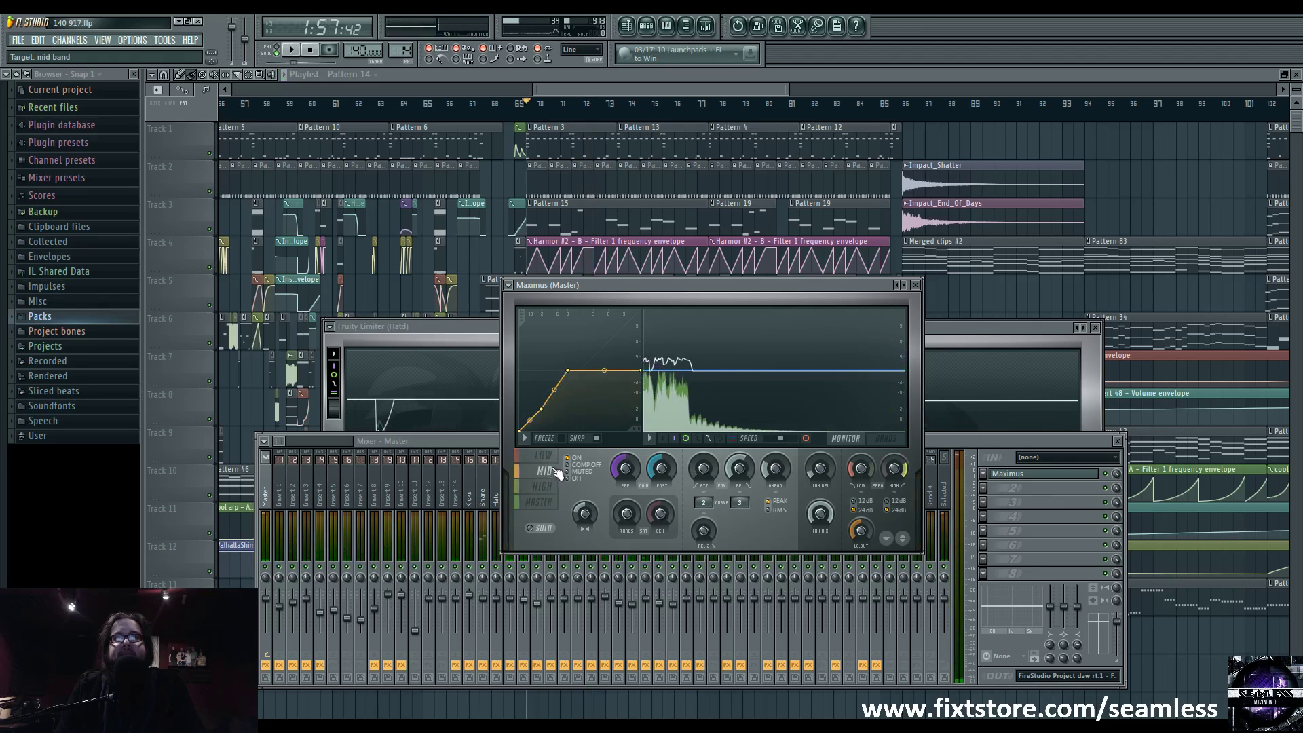
left_click(558, 474)
left_click(554, 461)
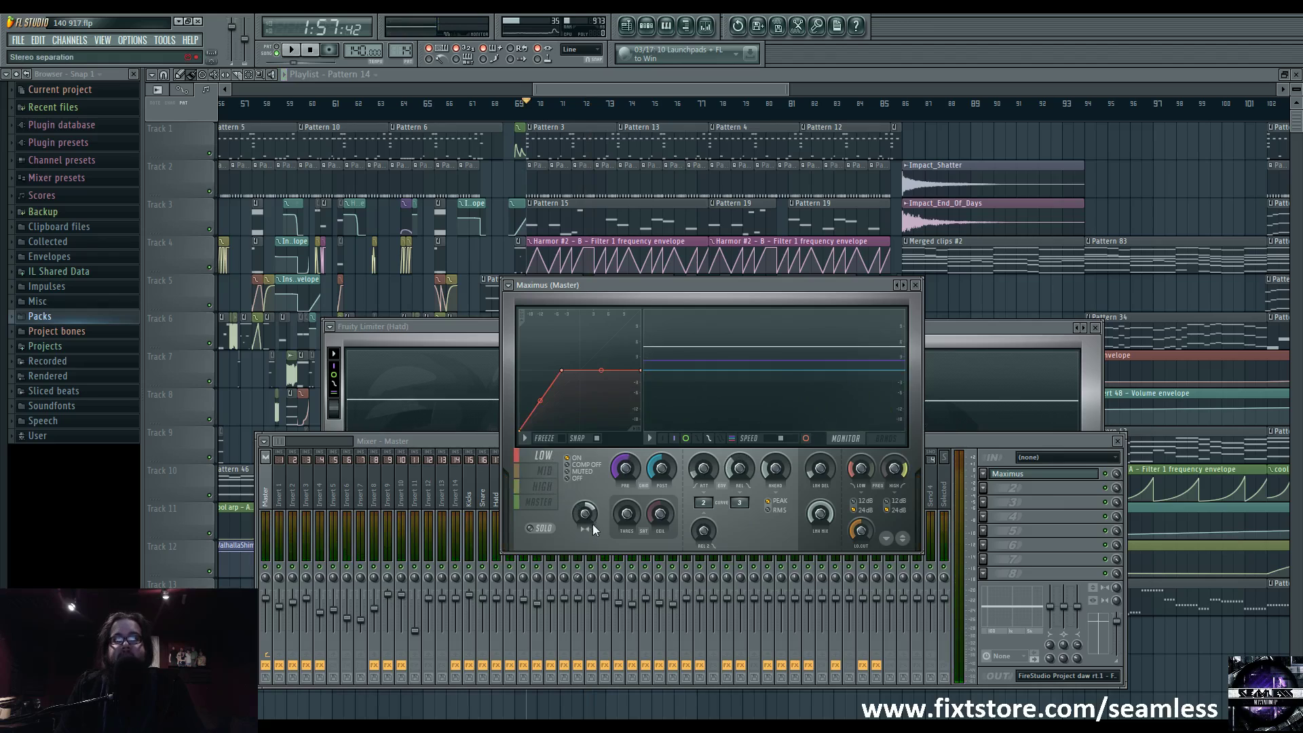
left_click(548, 473)
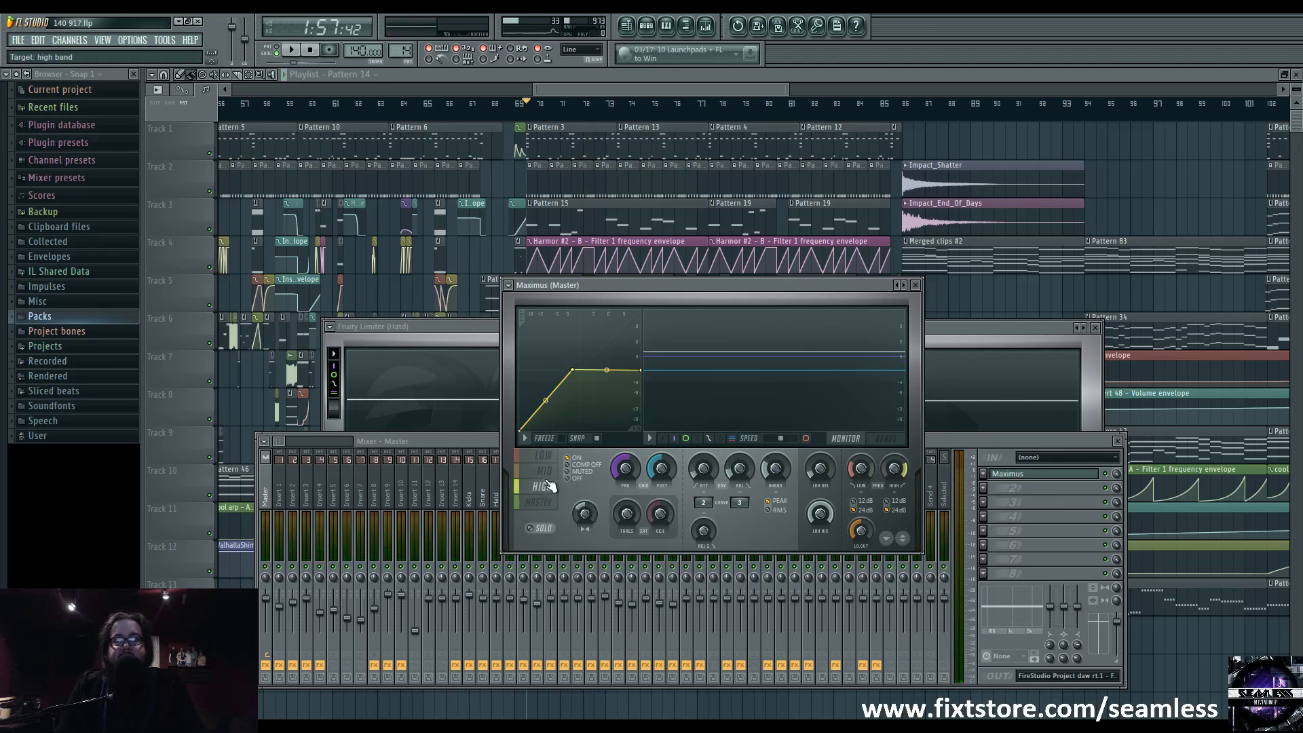
left_click(547, 462)
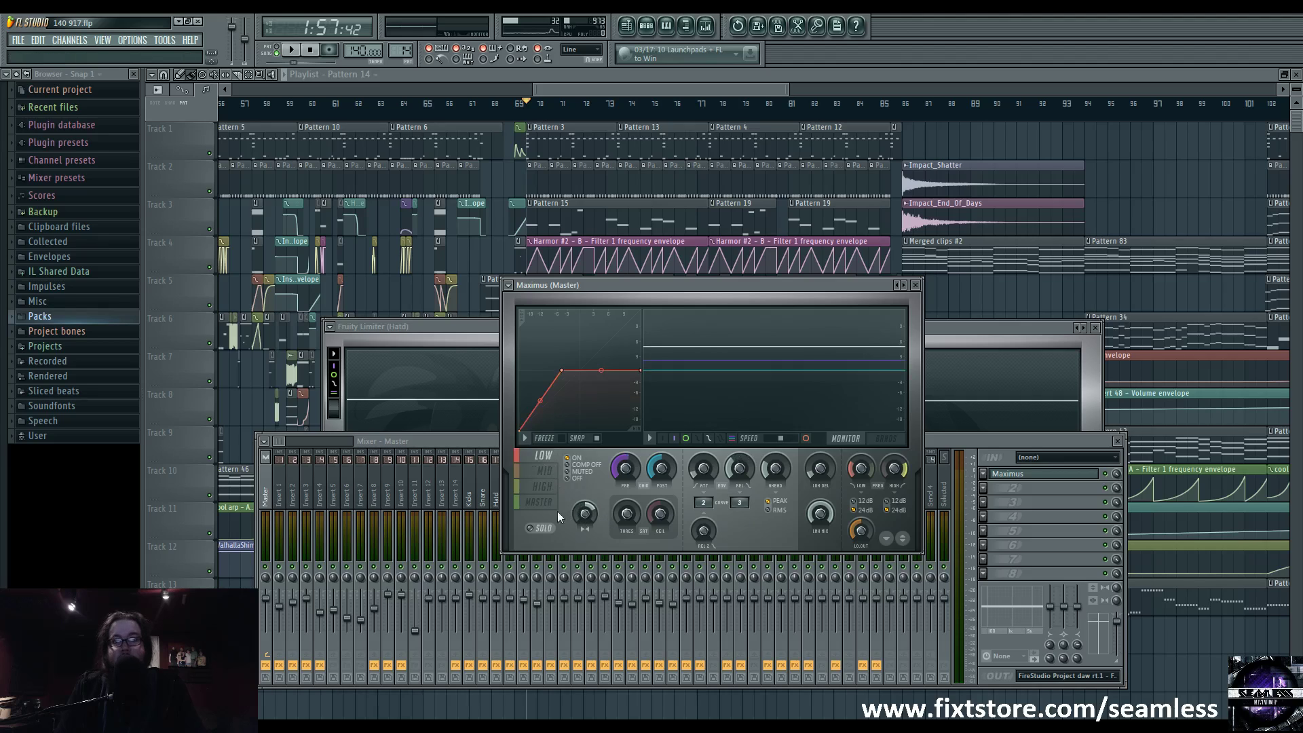
left_click(550, 475)
left_click(551, 465)
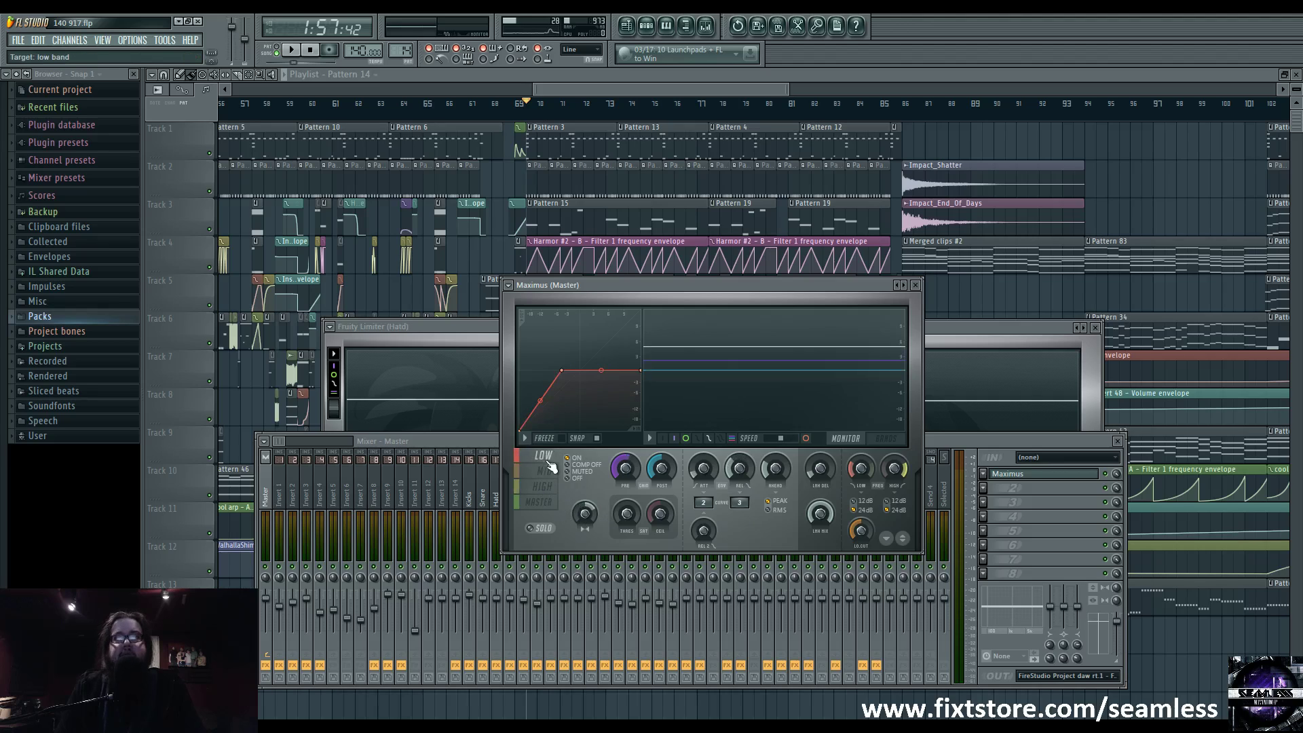
left_click(549, 475)
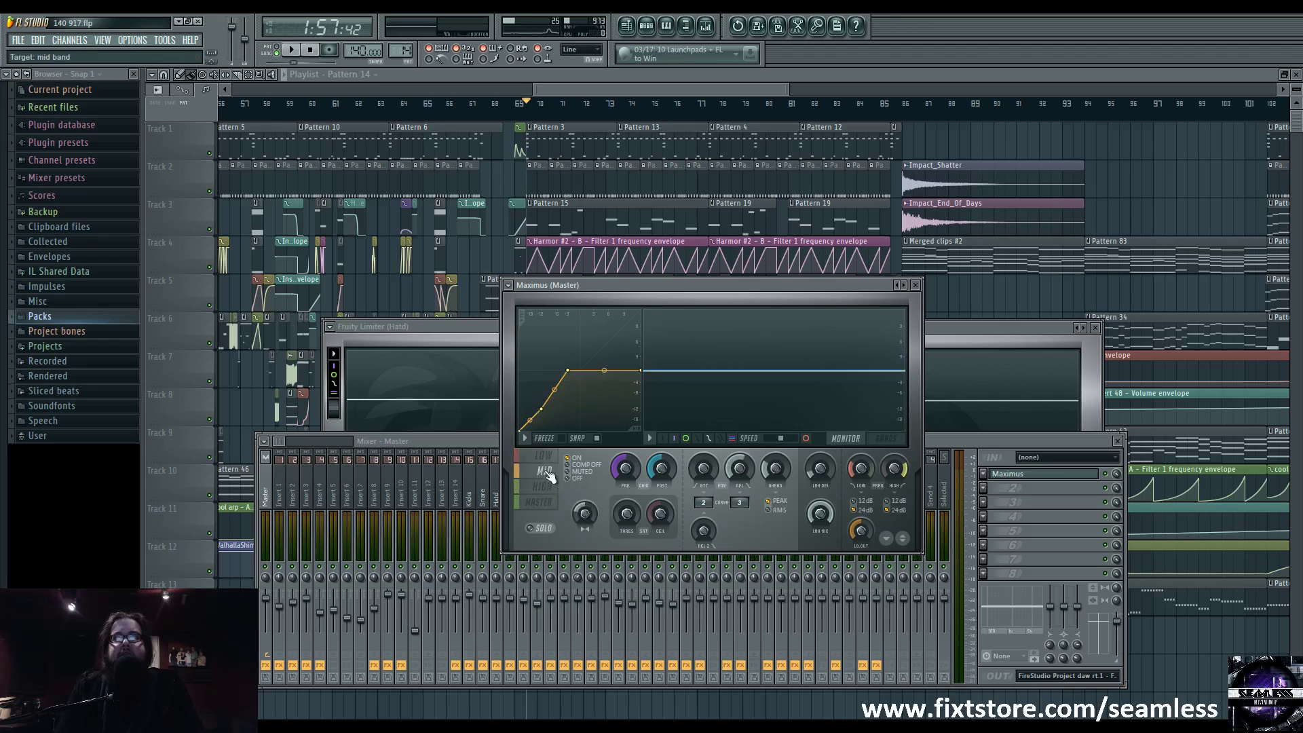
left_click(547, 462)
left_click(548, 473)
left_click(546, 462)
Show the frequency bands view in Maximus, play the song briefly and return to the mixer.
left_click(892, 438)
key("space")
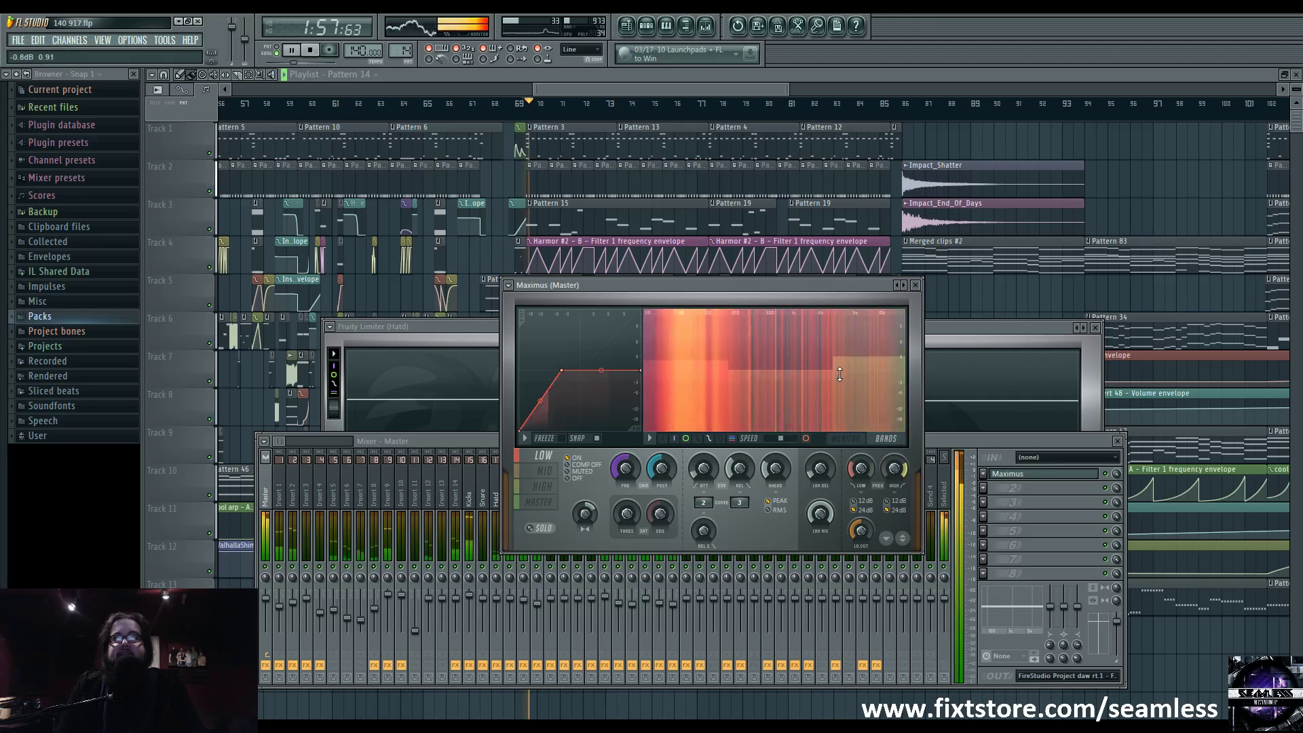
key("space")
left_click(932, 439)
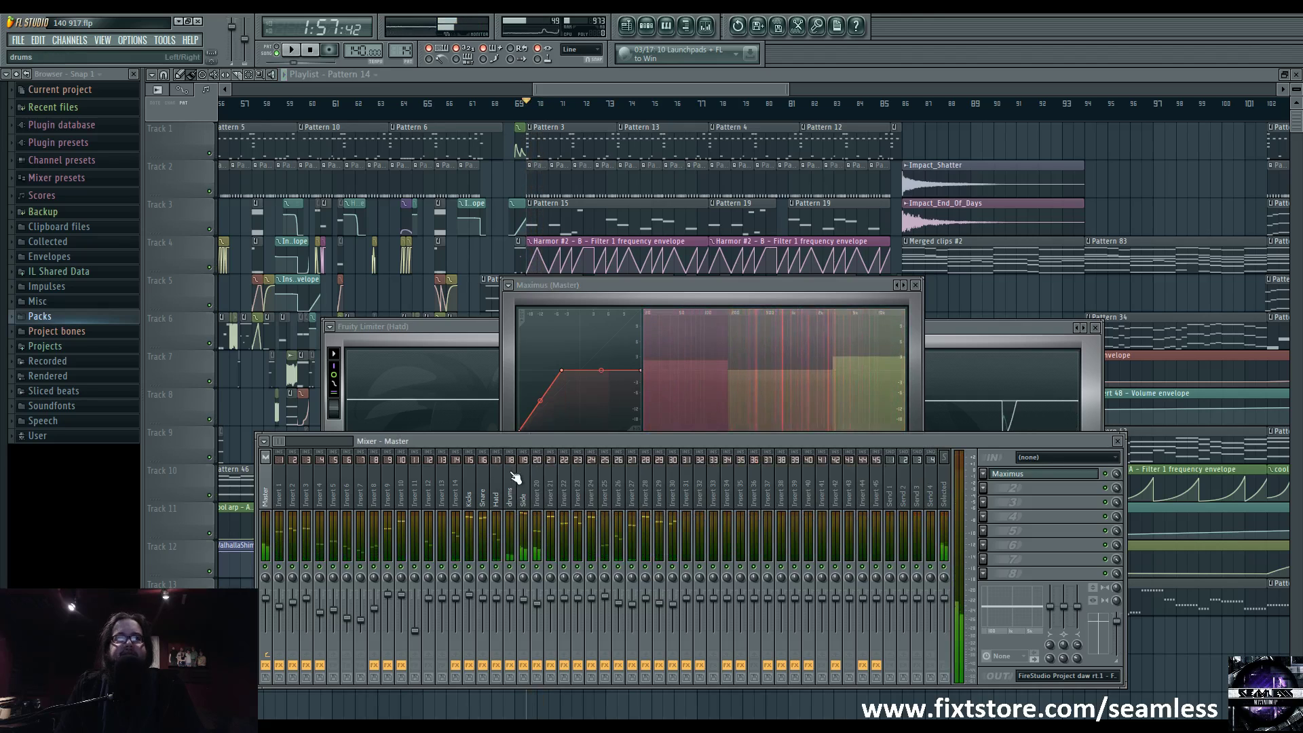
Open Maximus on the drums track and compare the compression curves of its low, mid and high bands.
left_click(509, 475)
left_click(1044, 477)
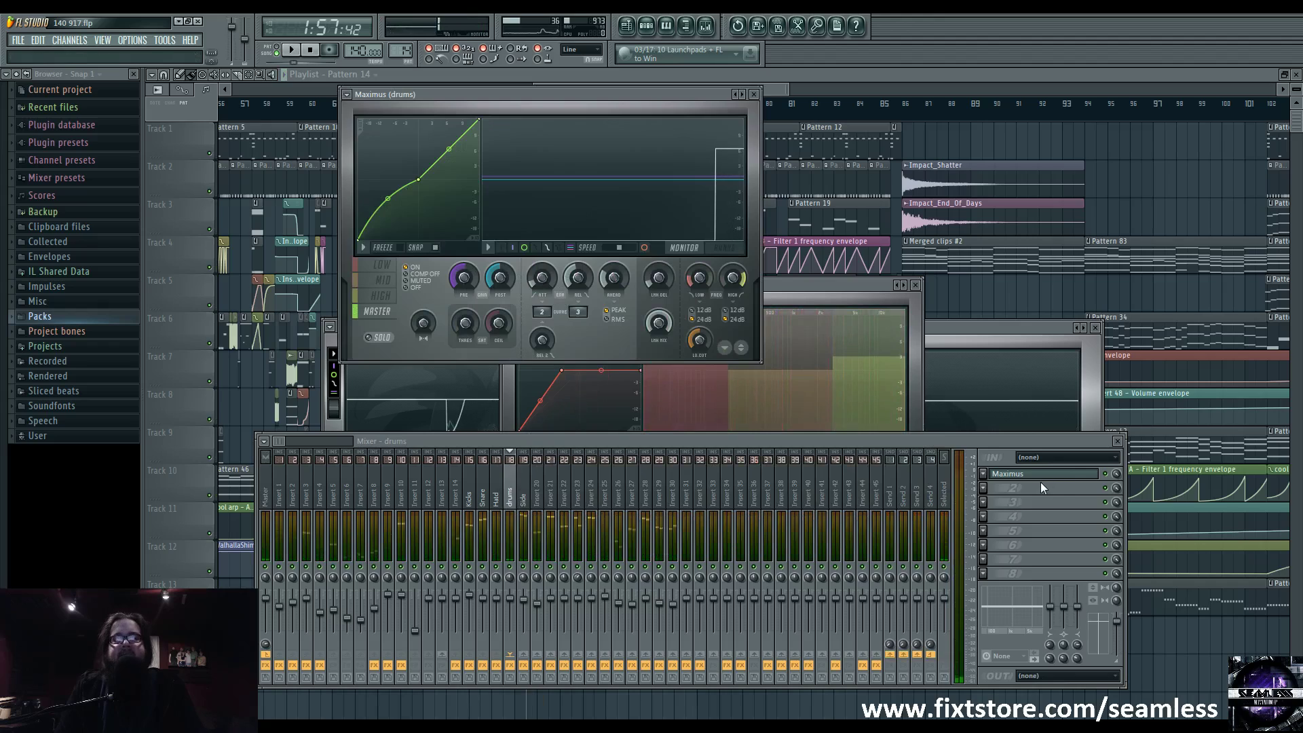
left_click_drag(516, 96, 584, 168)
left_click(458, 334)
left_click(450, 362)
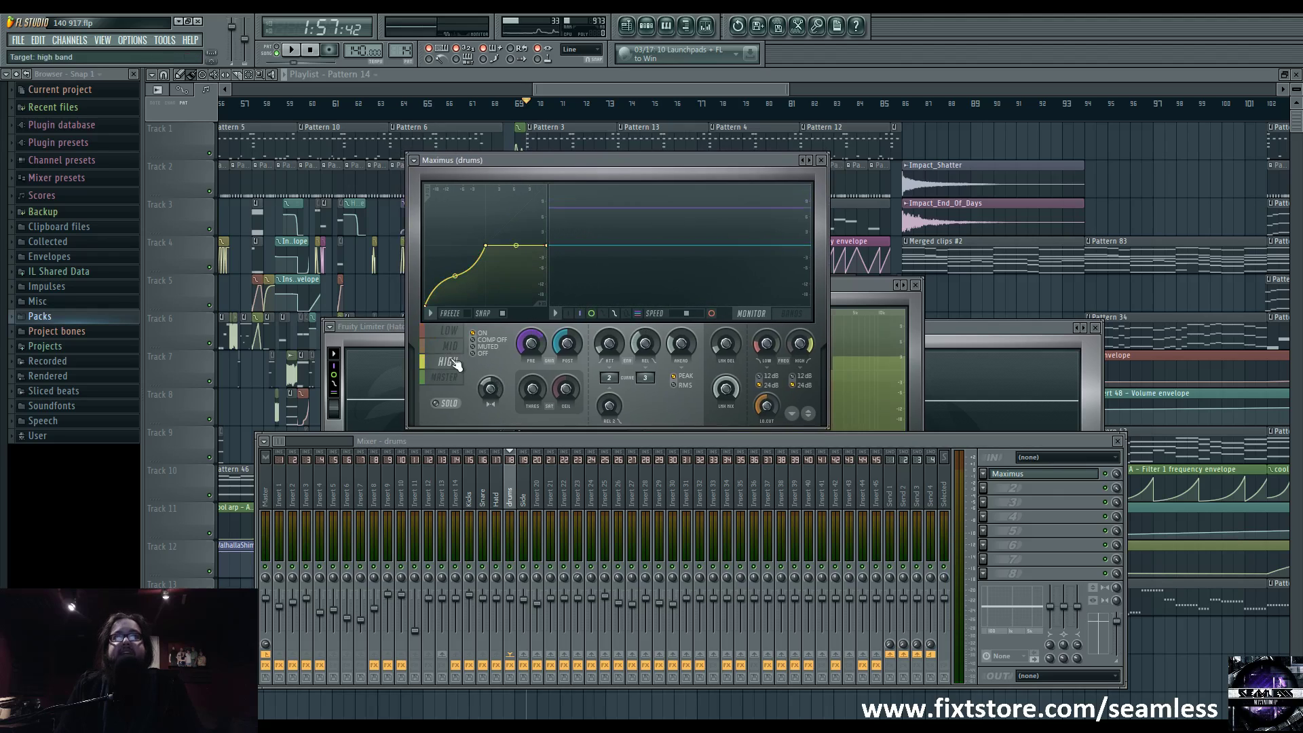
left_click(451, 335)
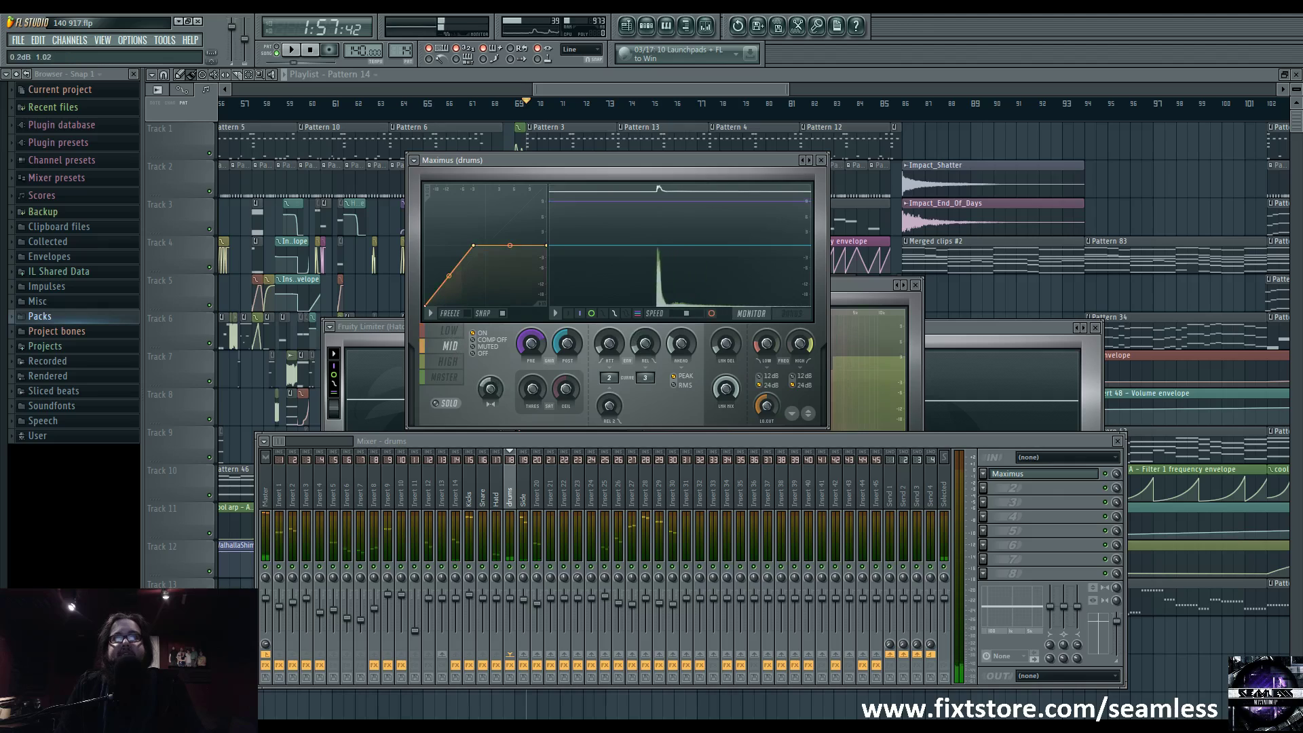
left_click(450, 346)
Show the frequency bands view in the drums track's Maximus and play the song briefly over it.
left_click(655, 215)
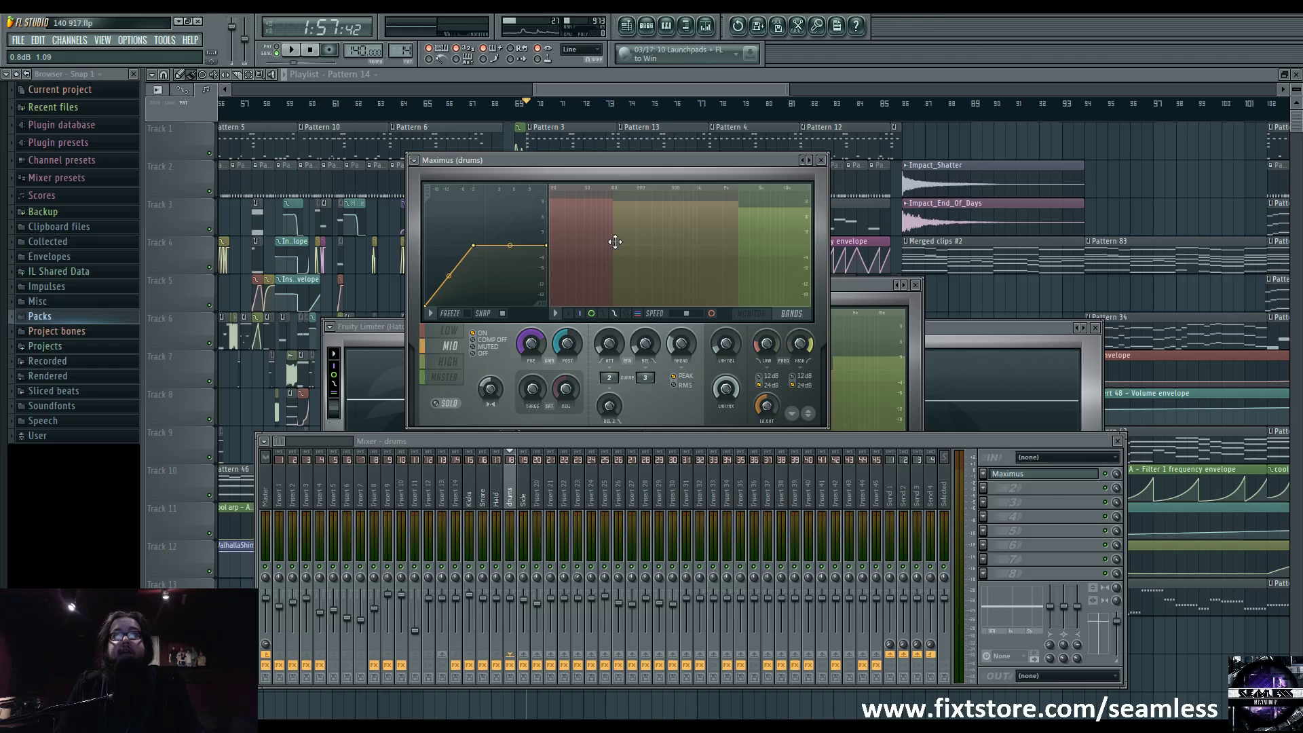
left_click_drag(687, 162, 729, 312)
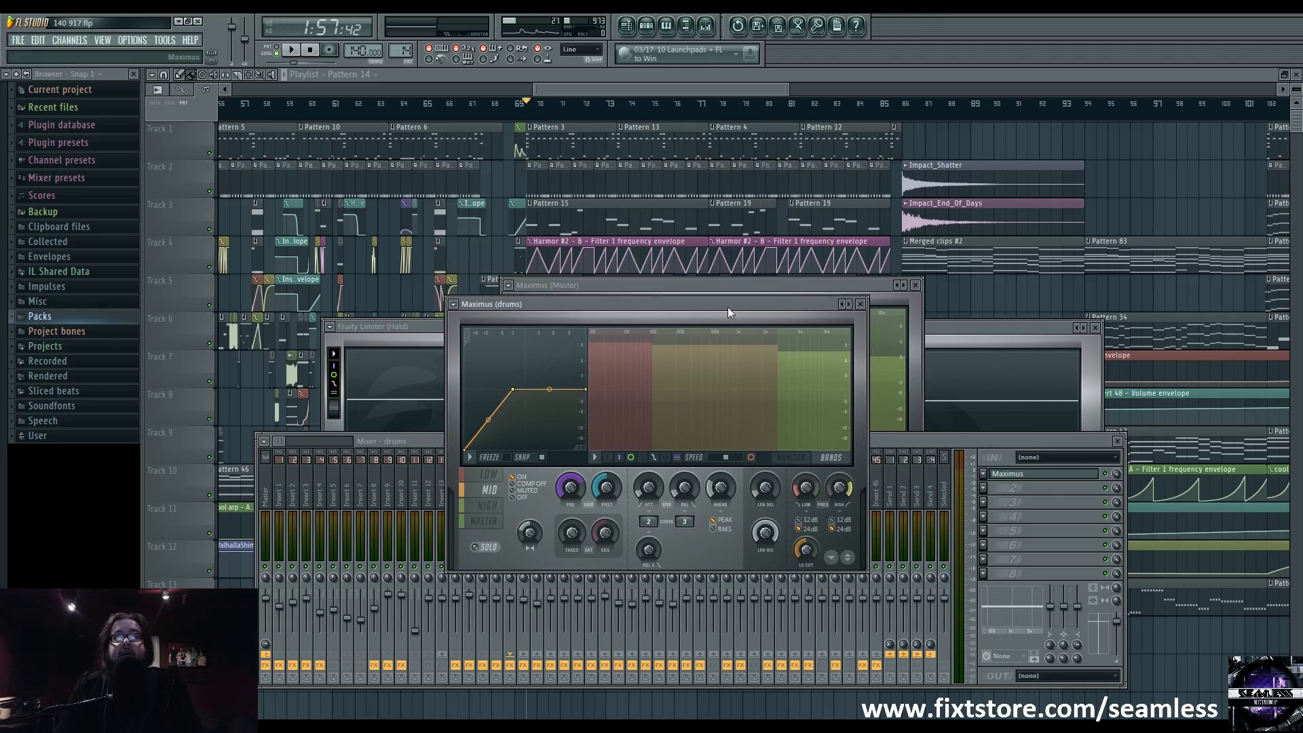
key("space")
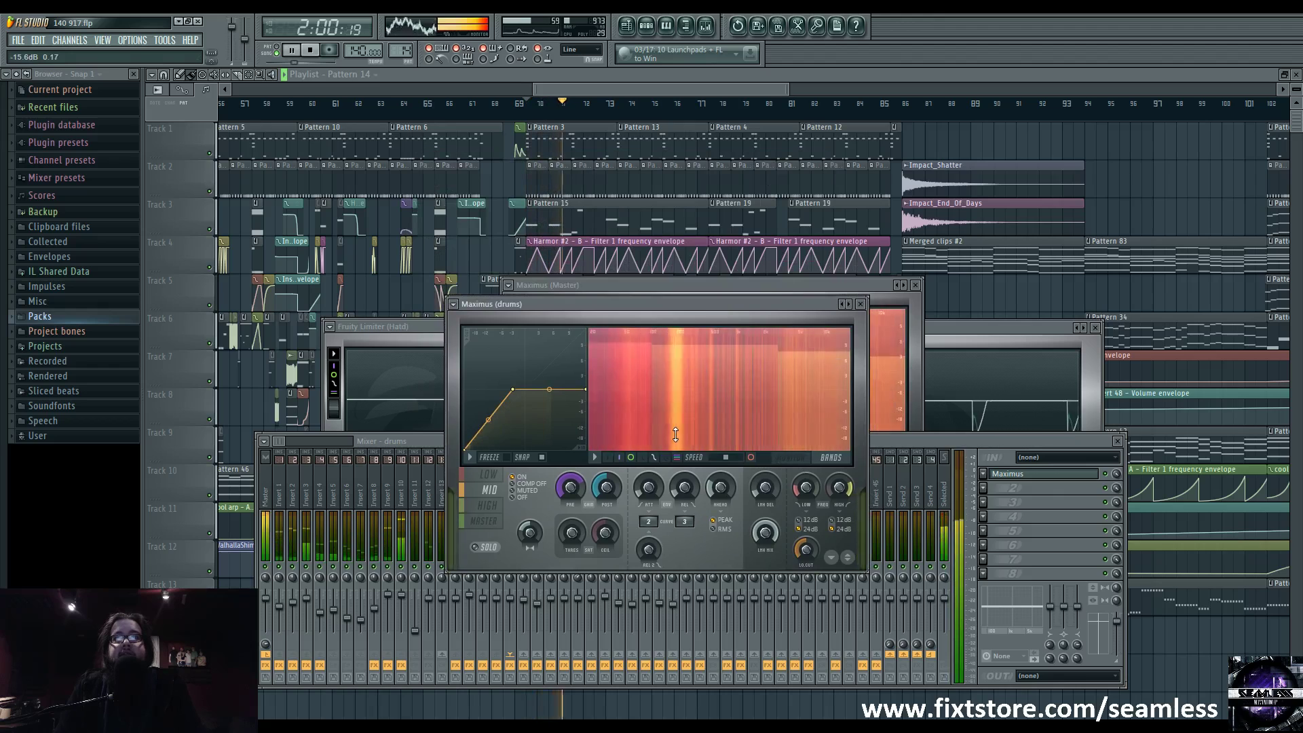
key("space")
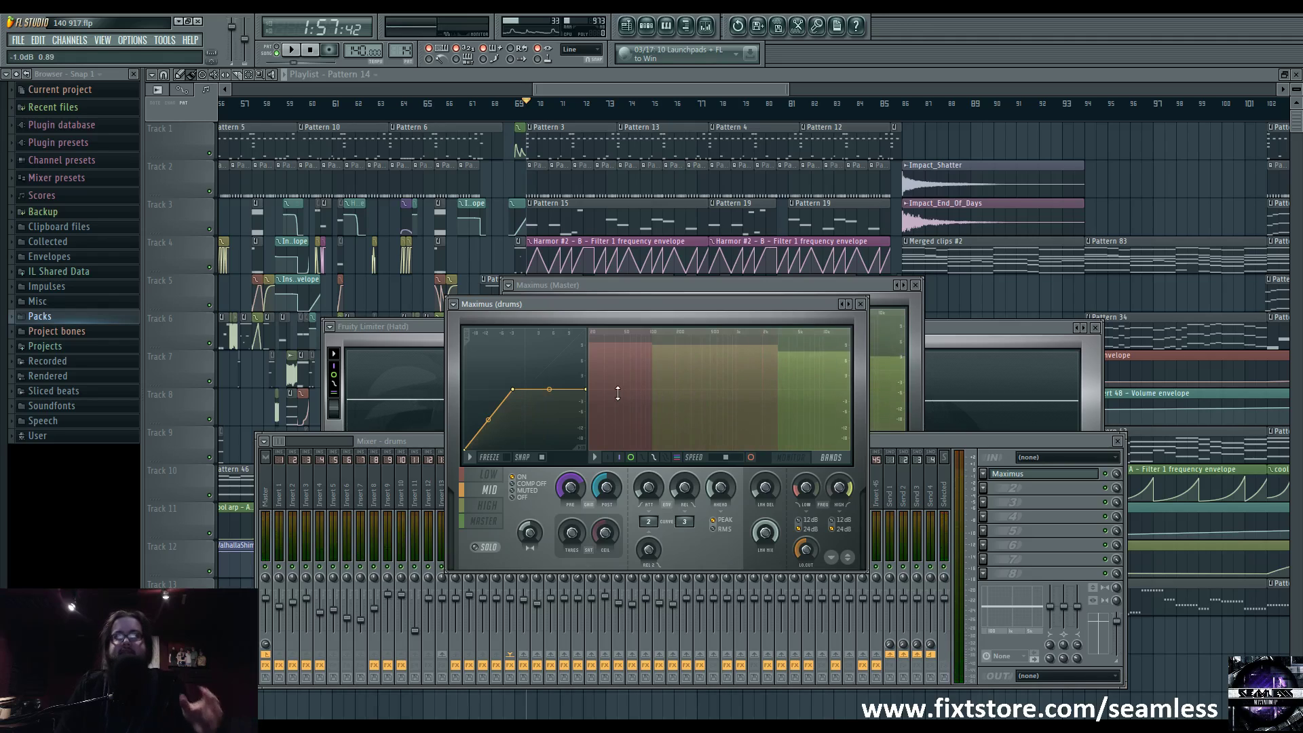
Review the low, mid and high band curves of the drums Maximus in the monitor view.
left_click(633, 410)
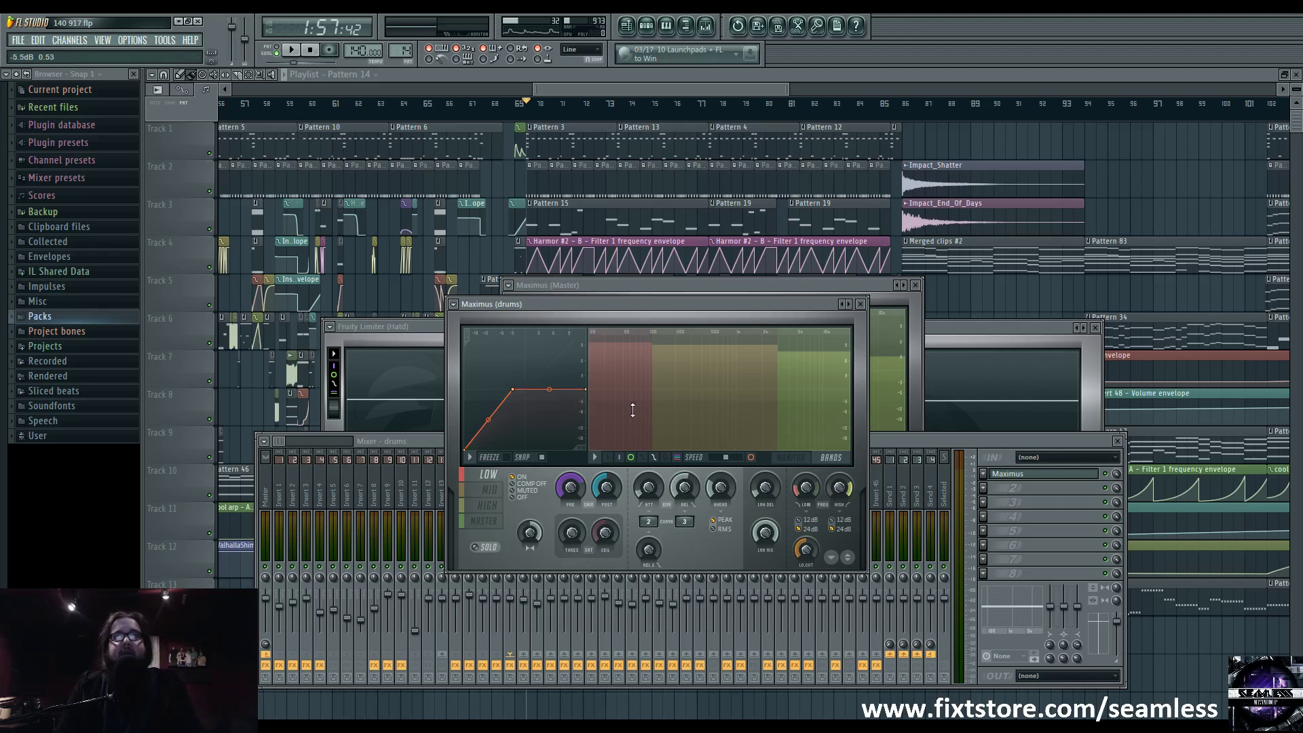
left_click(787, 459)
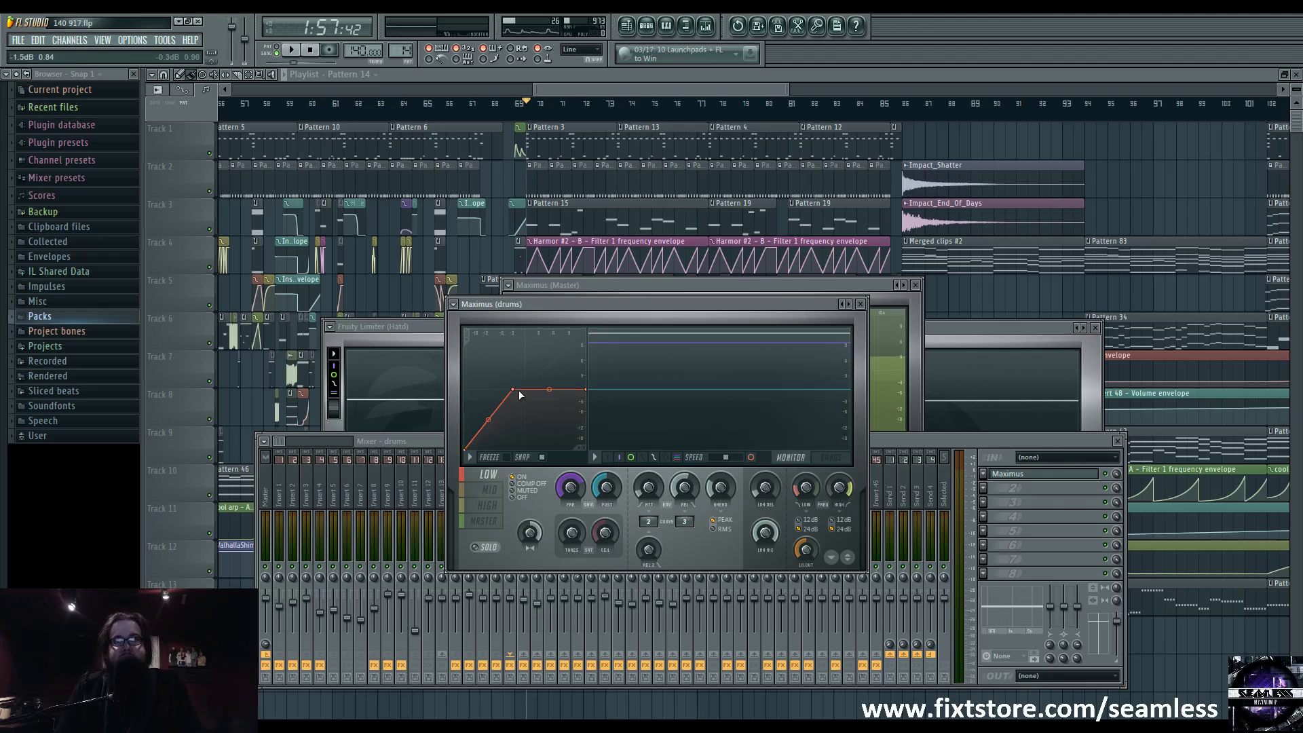
left_click(492, 490)
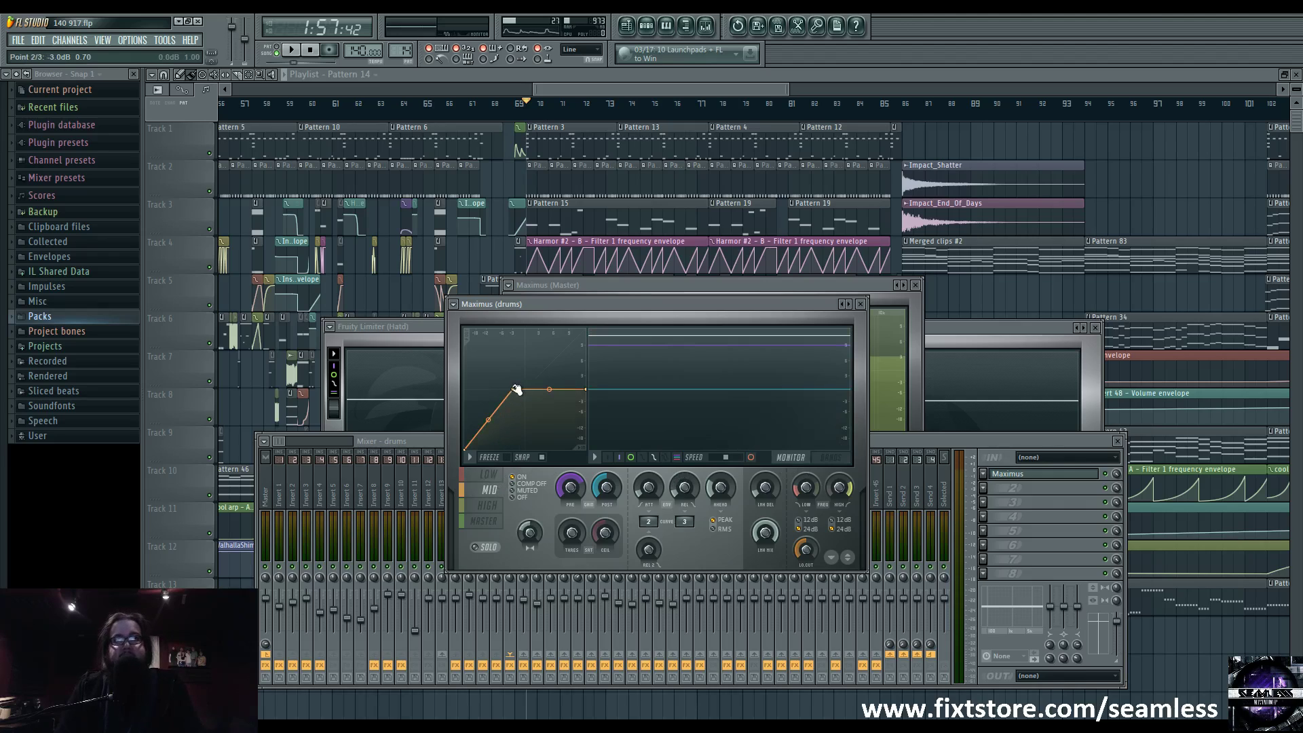
left_click(505, 509)
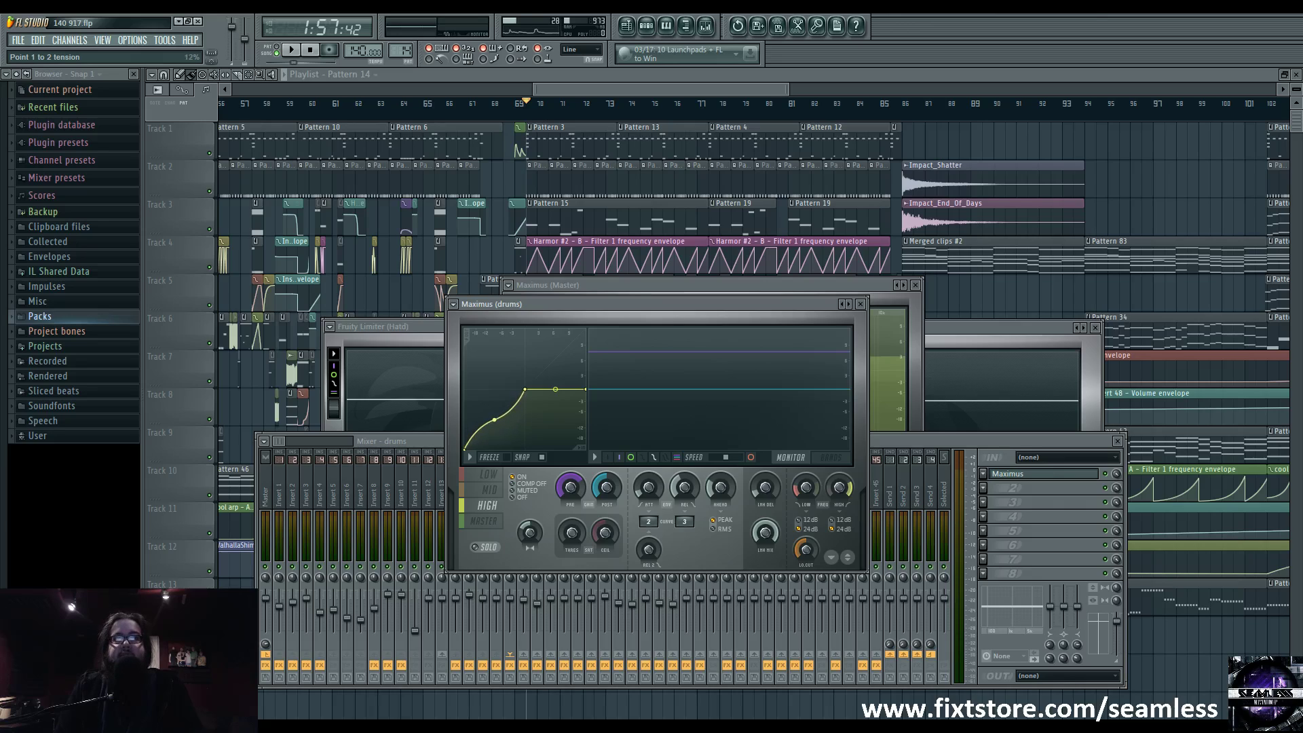
Try a raised end point on the high band's compression curve and return it to its level position.
left_click_drag(585, 390, 556, 356)
right_click(587, 344)
left_click(611, 392)
mouse_move(594, 395)
left_mouse_down()
mouse_move(589, 363)
mouse_move(587, 389)
left_mouse_up()
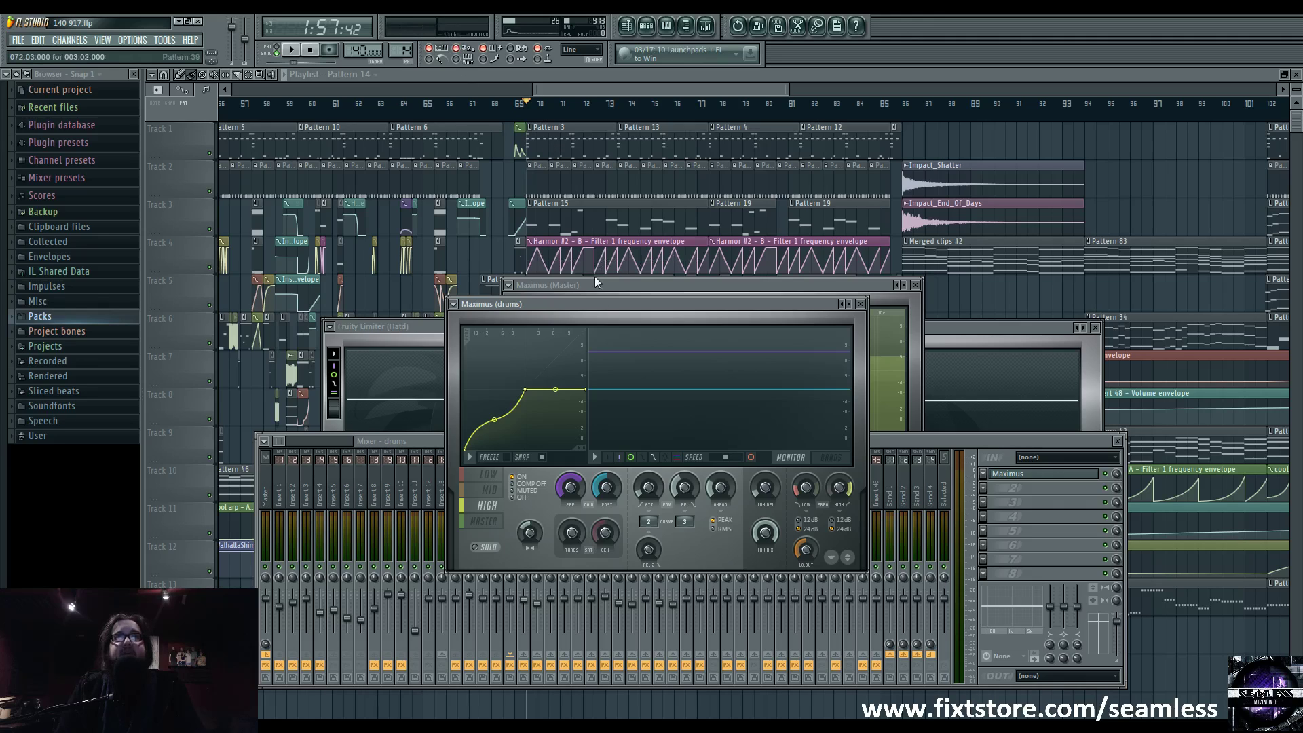
Play the song while monitoring the high band in the drums Maximus, and check the master monitor's display options.
key("space")
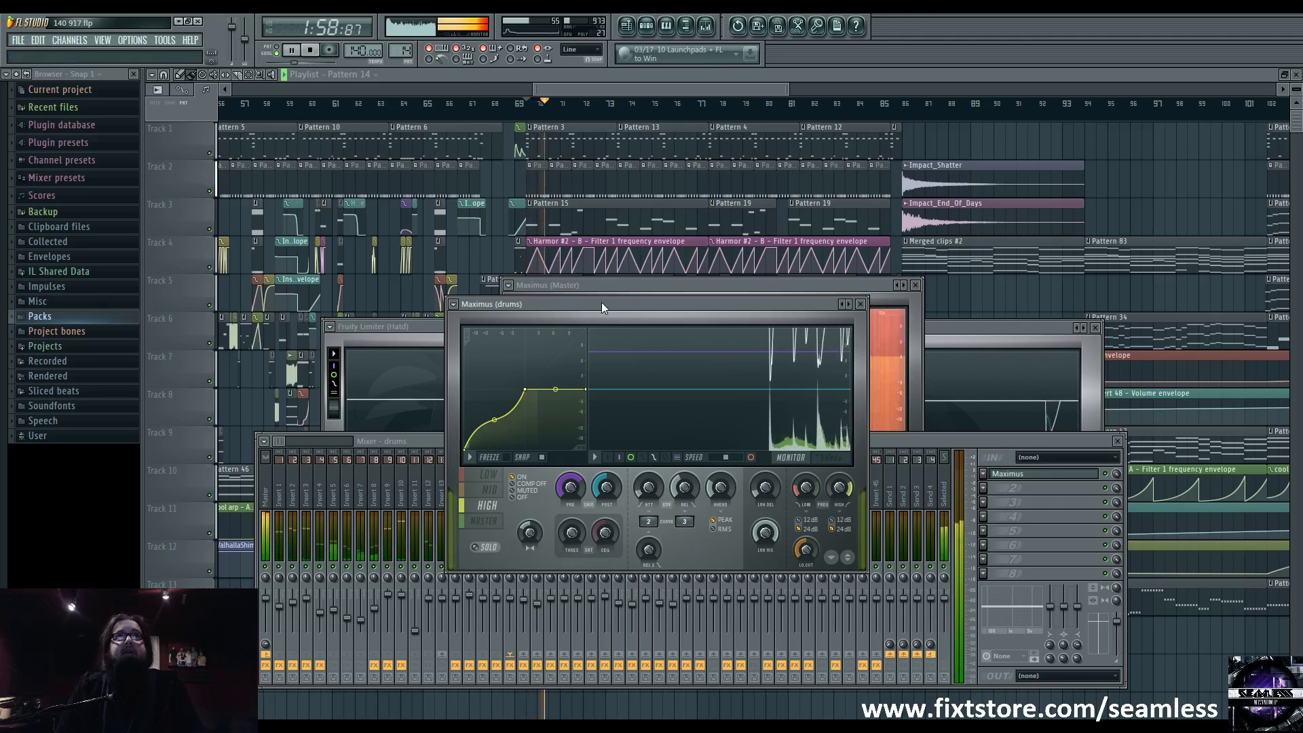
key("space")
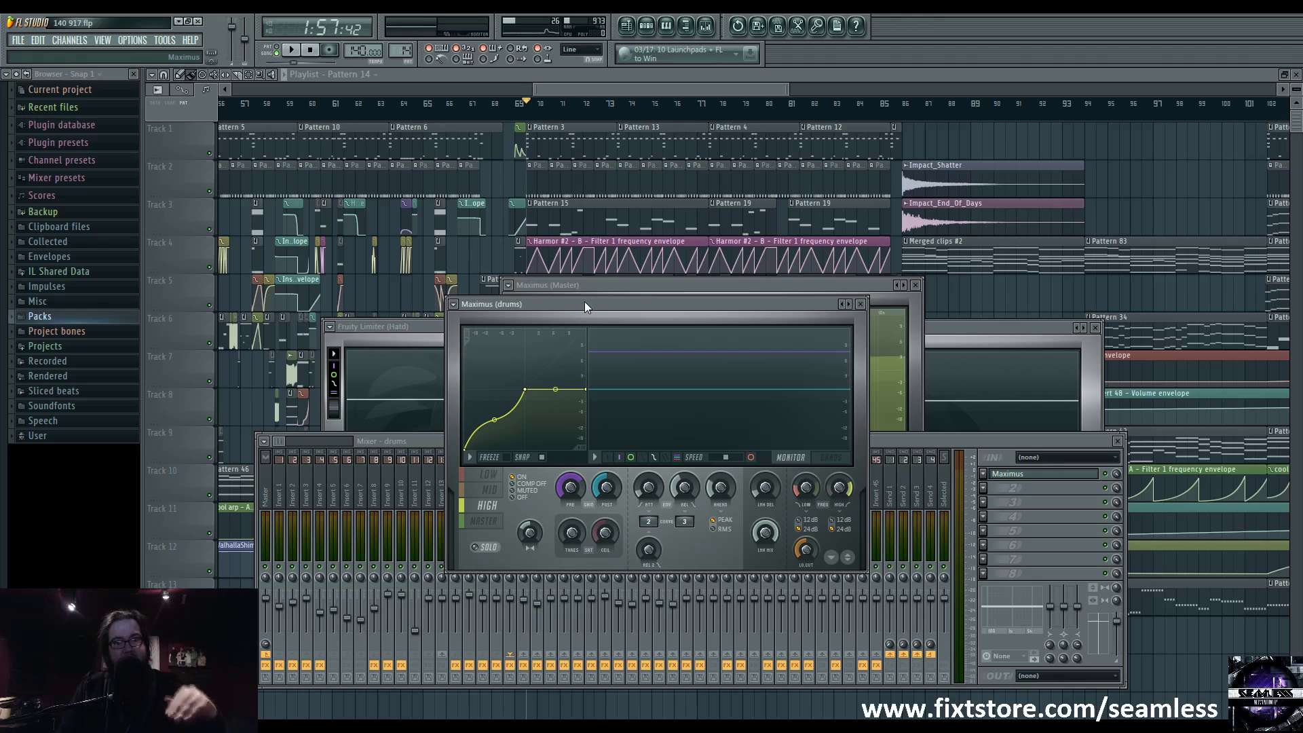
key("space")
key("space")
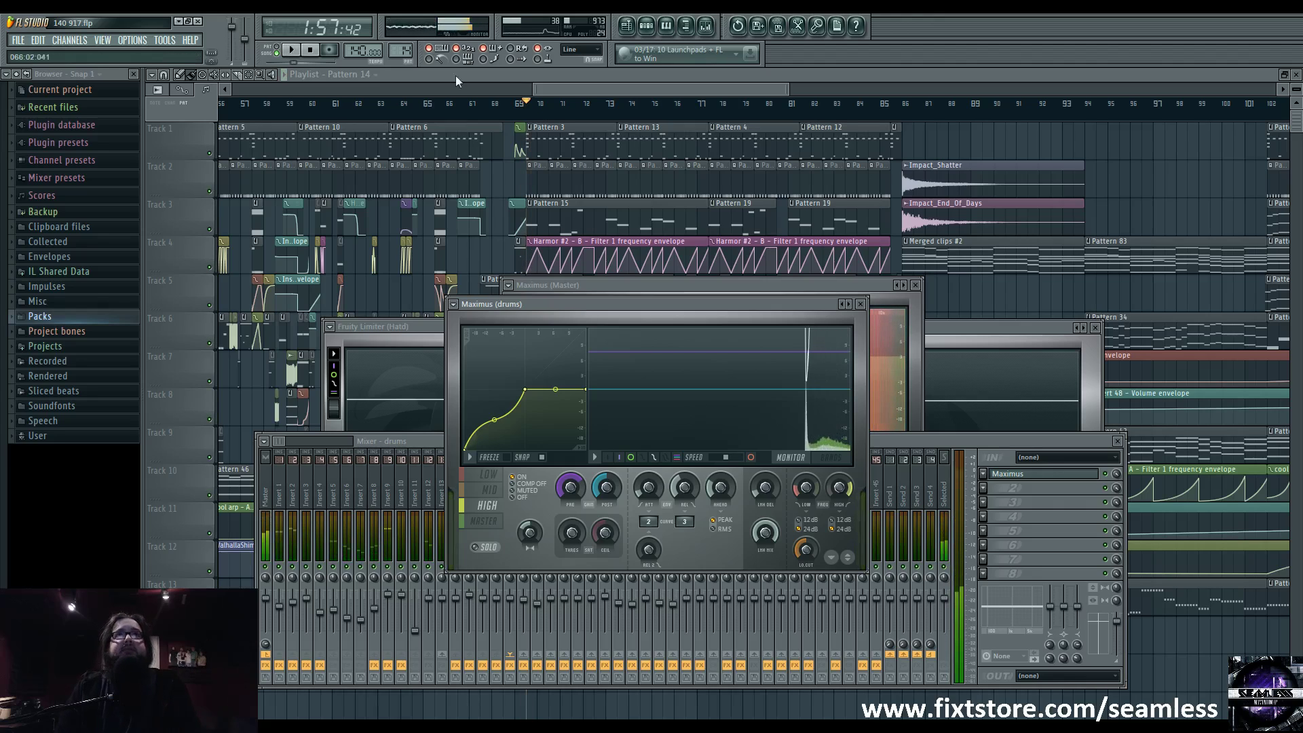
left_click(411, 26)
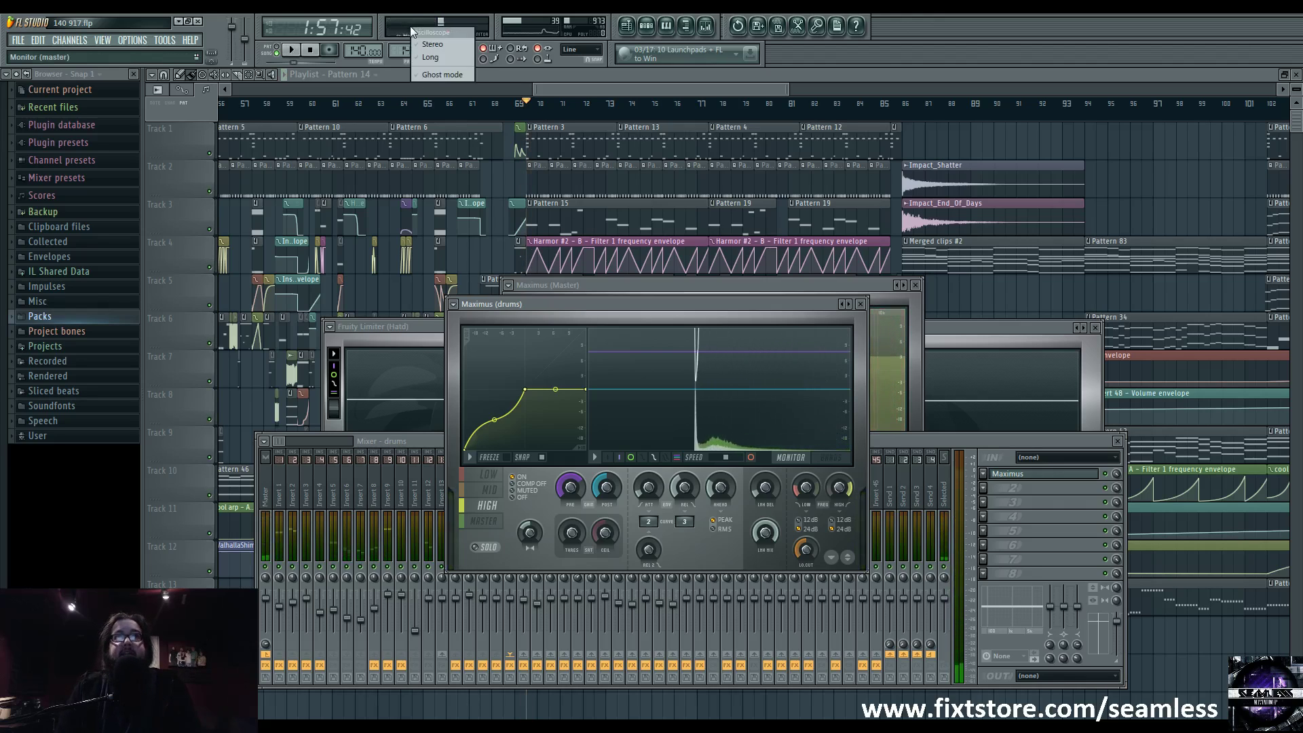
left_click(438, 42)
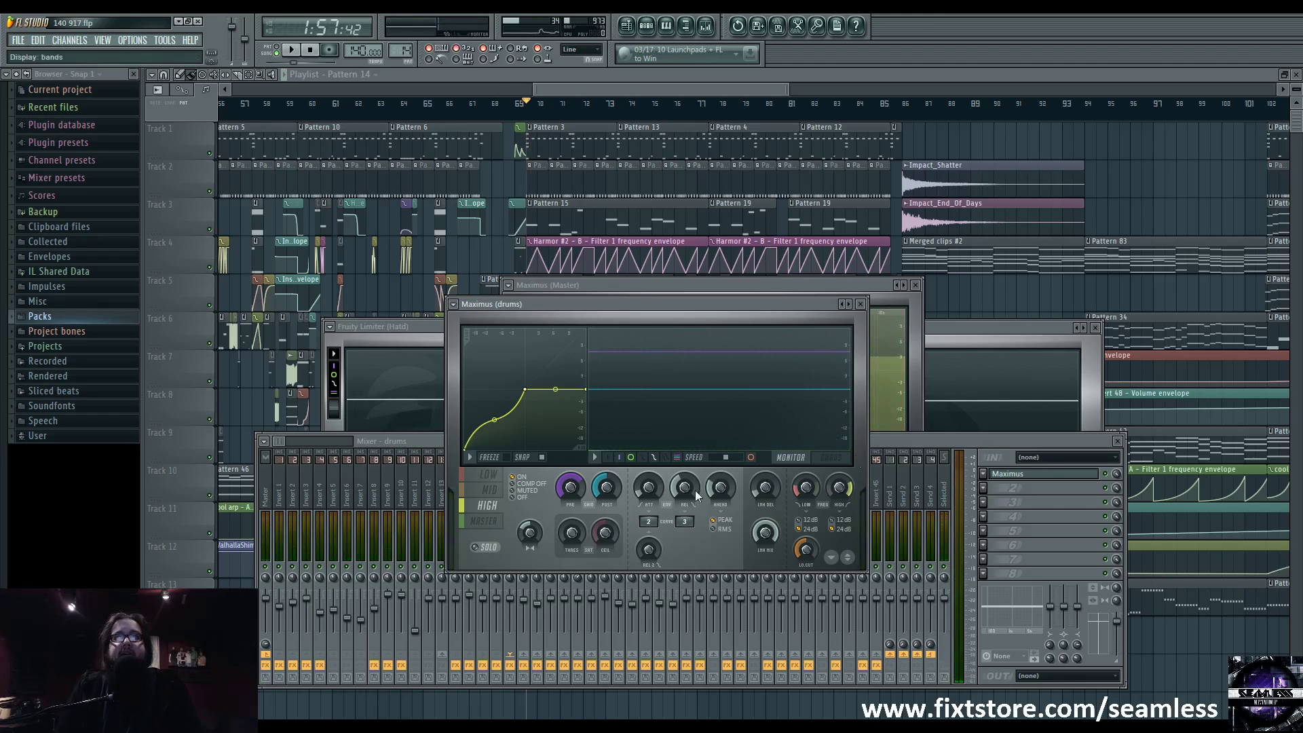
View the master curve of the drums Maximus while playing the song, and stop playback.
left_click(496, 521)
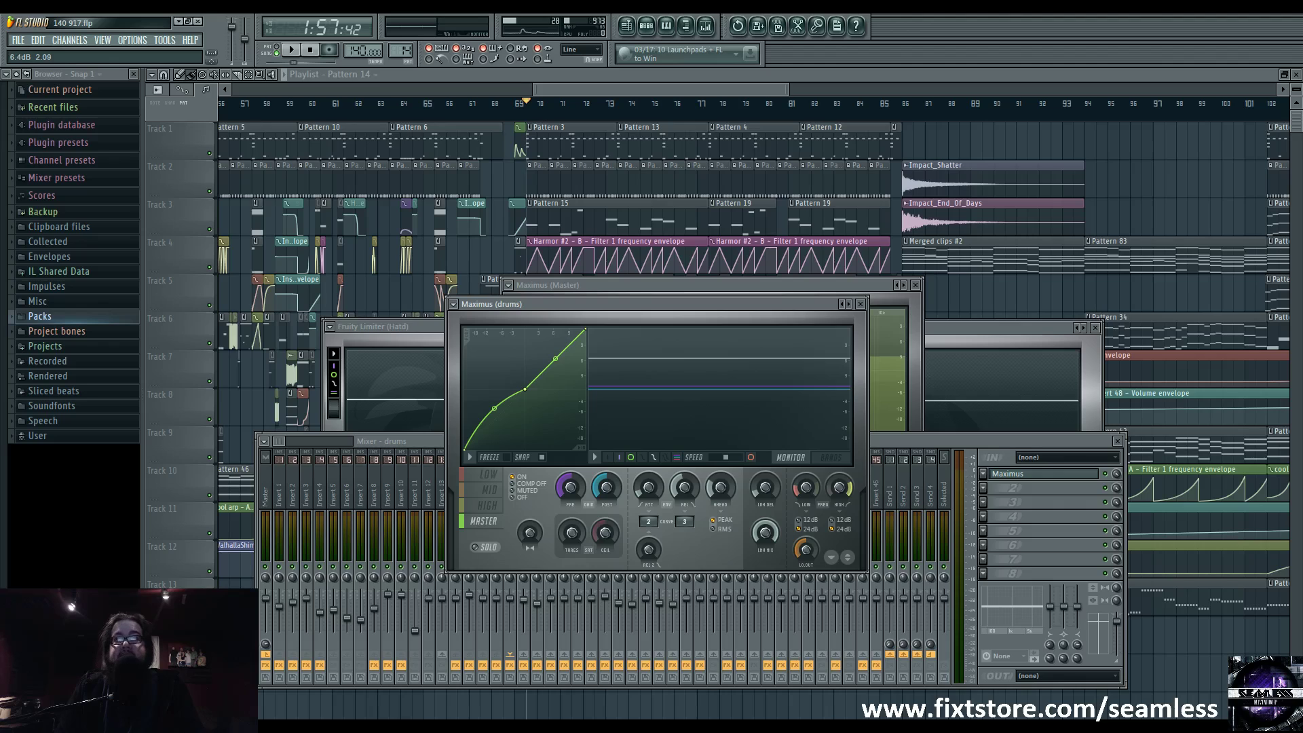
key("space")
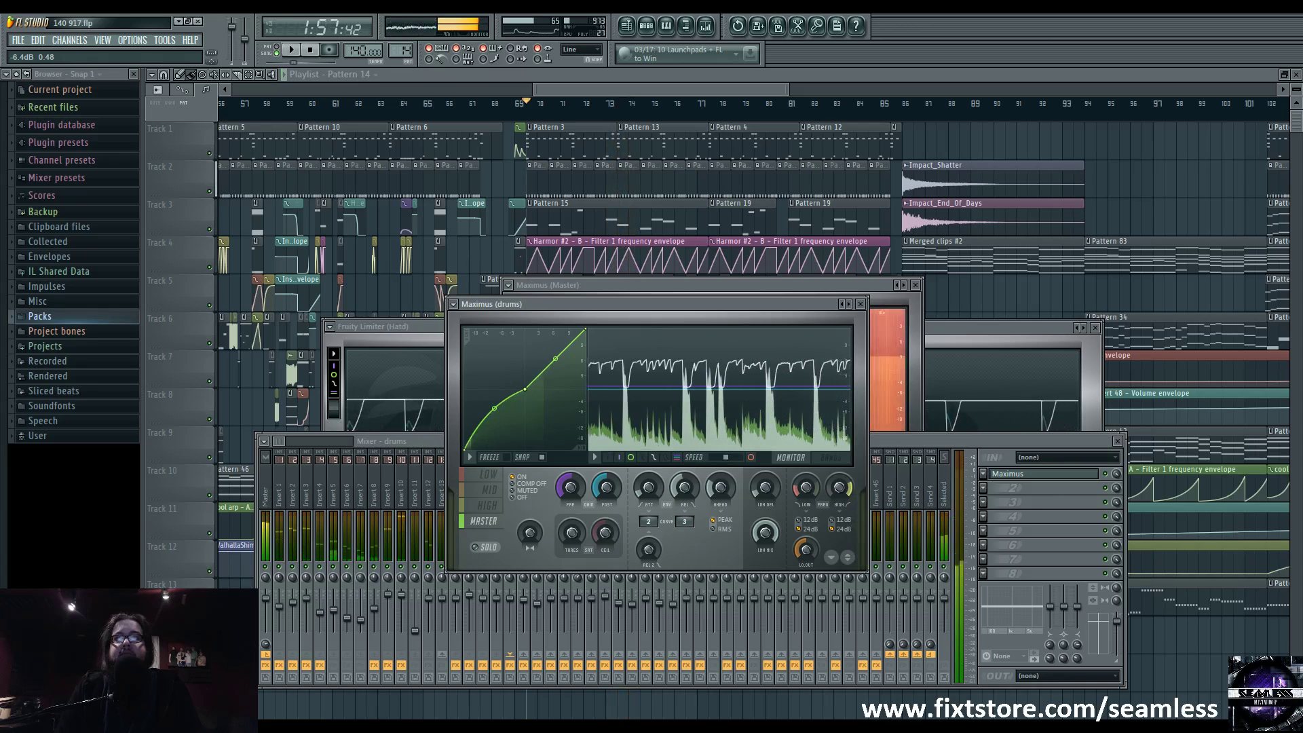
key("space")
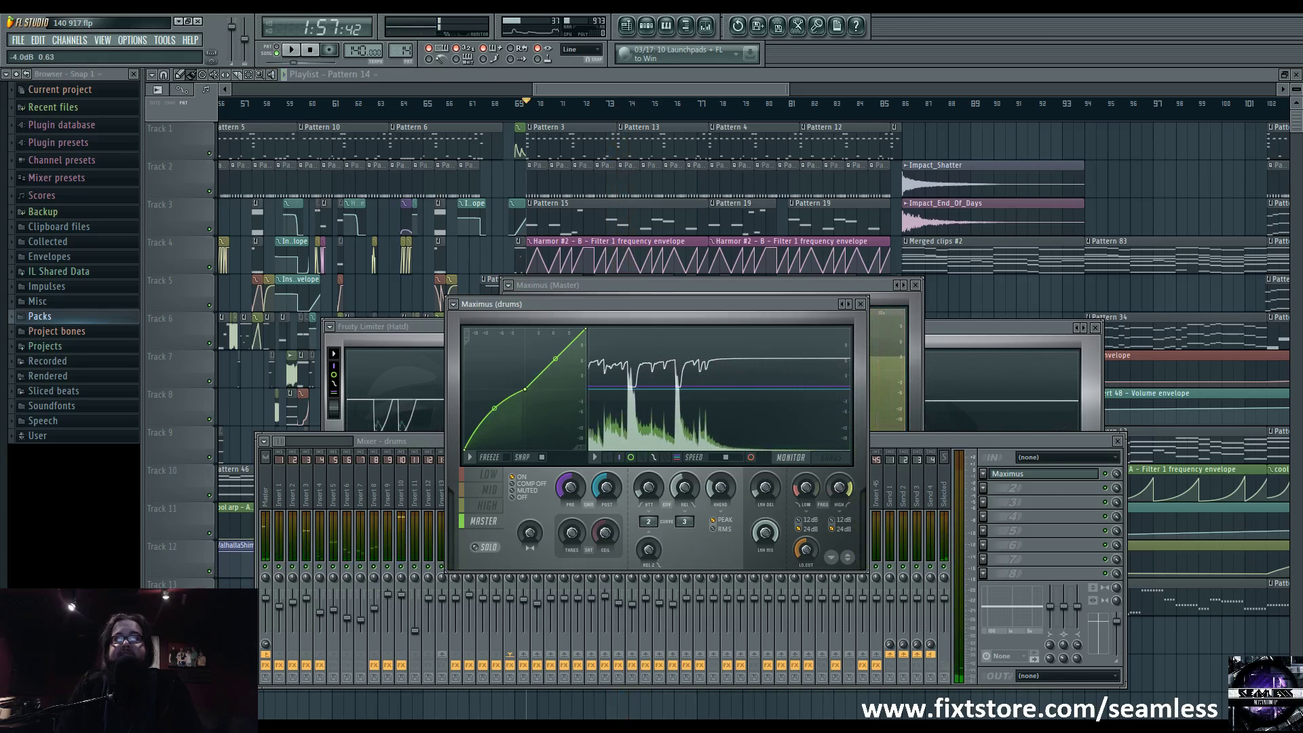
Bring the mixer forward, step through the Hatd, drums and Side tracks, and place the mixer window higher.
left_click(886, 438)
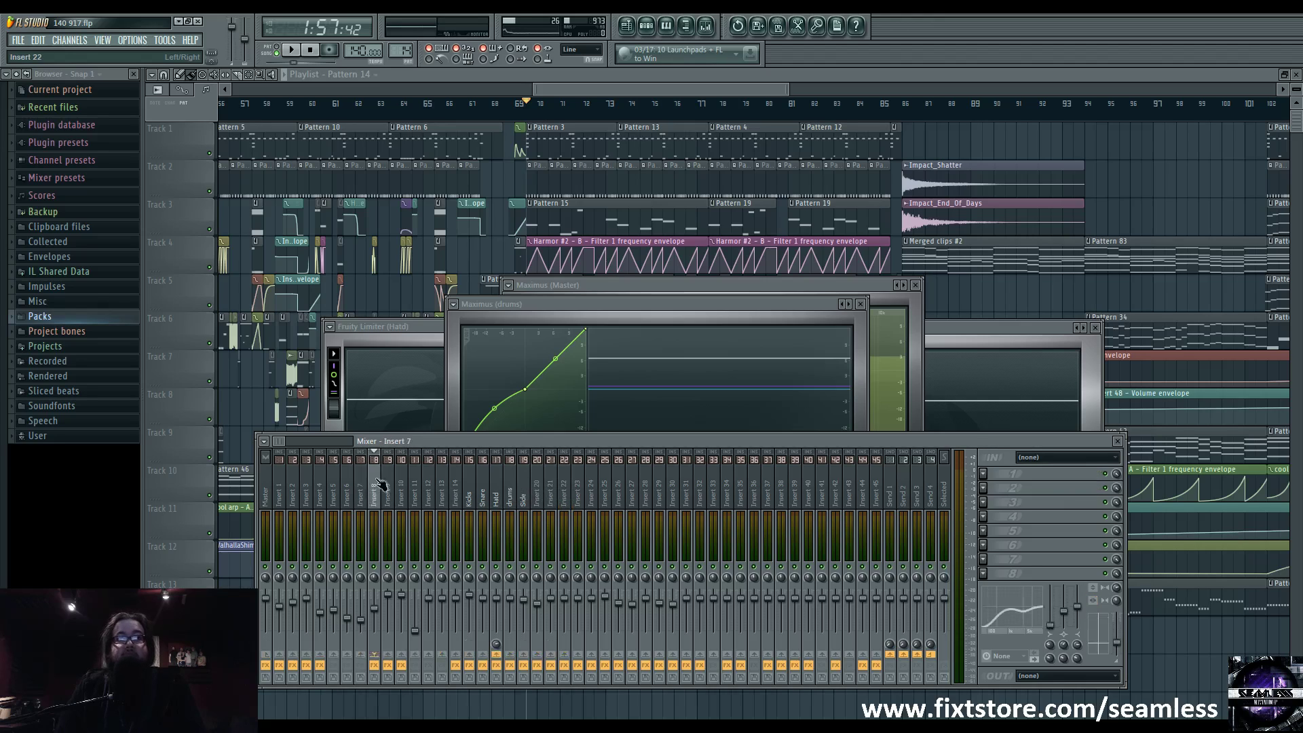
left_click(501, 490)
left_click(509, 492)
left_click(524, 492)
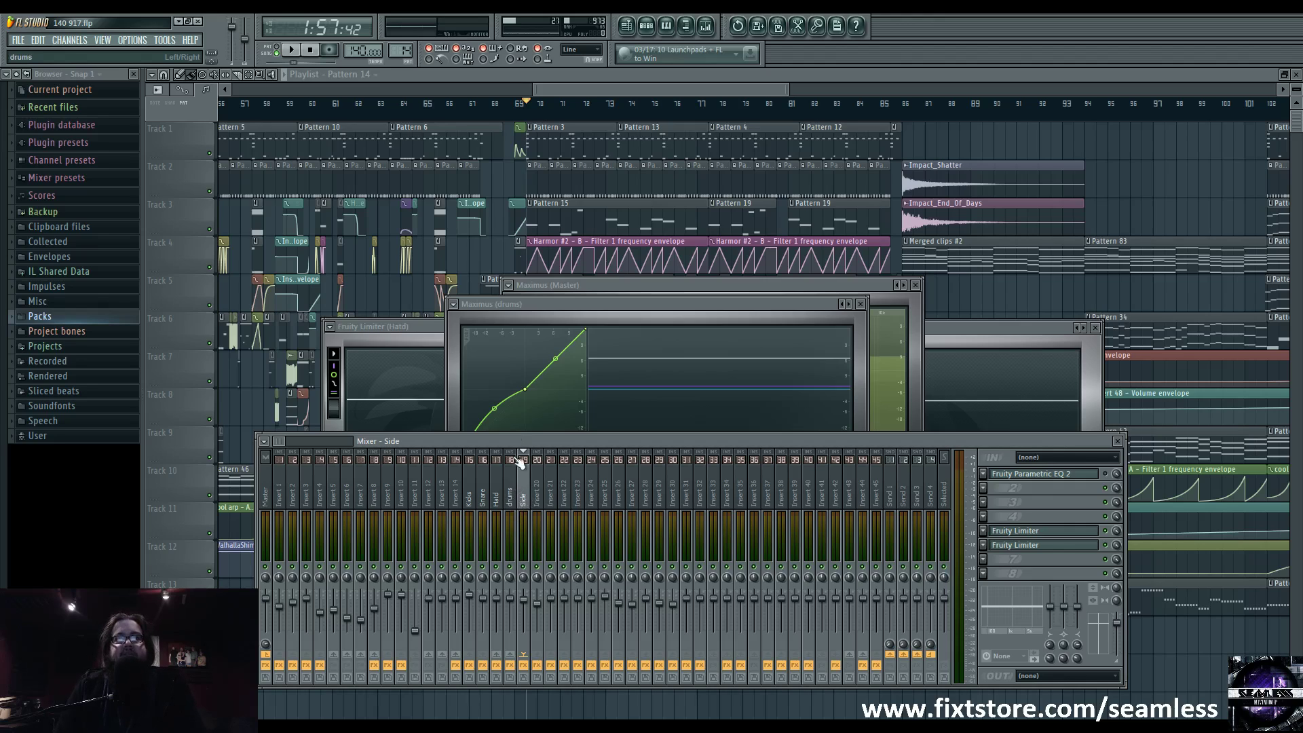
left_click_drag(519, 463, 523, 392)
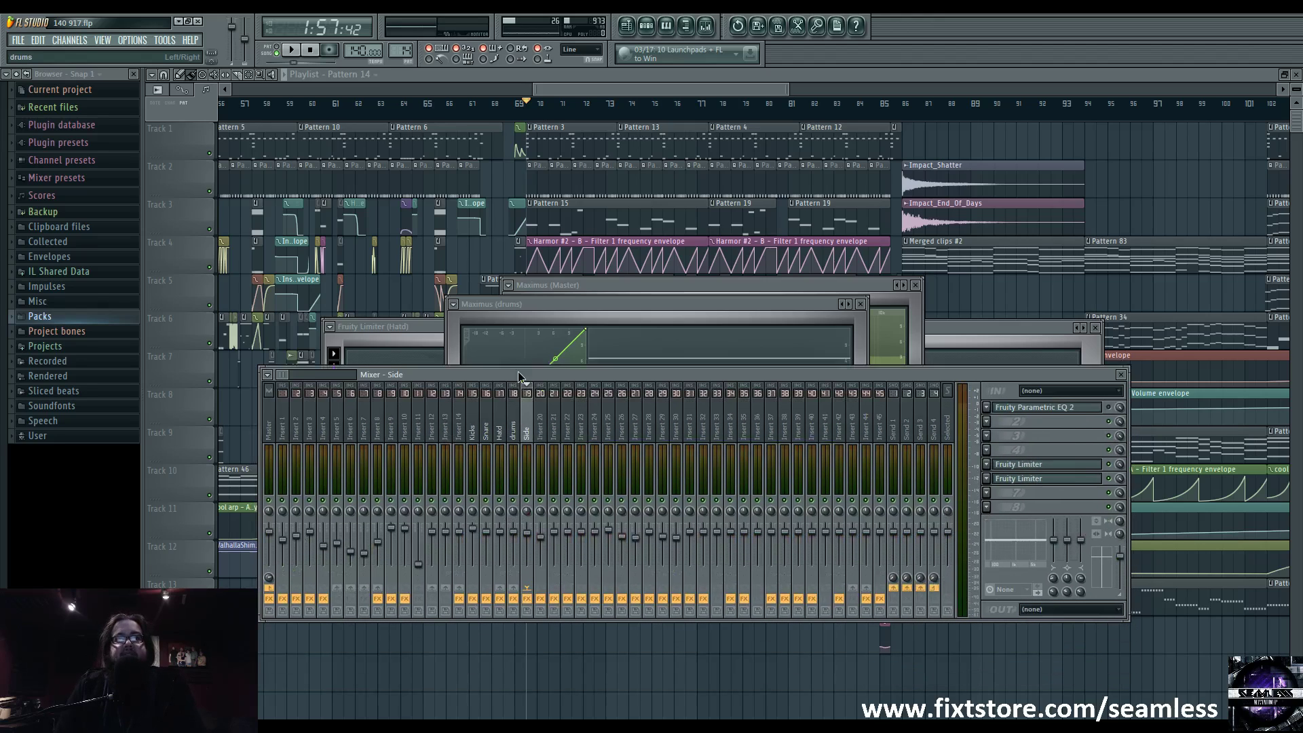
Compare the drums and Side tracks, and play the song with the drums track selected to watch the mixer levels.
left_click(519, 410)
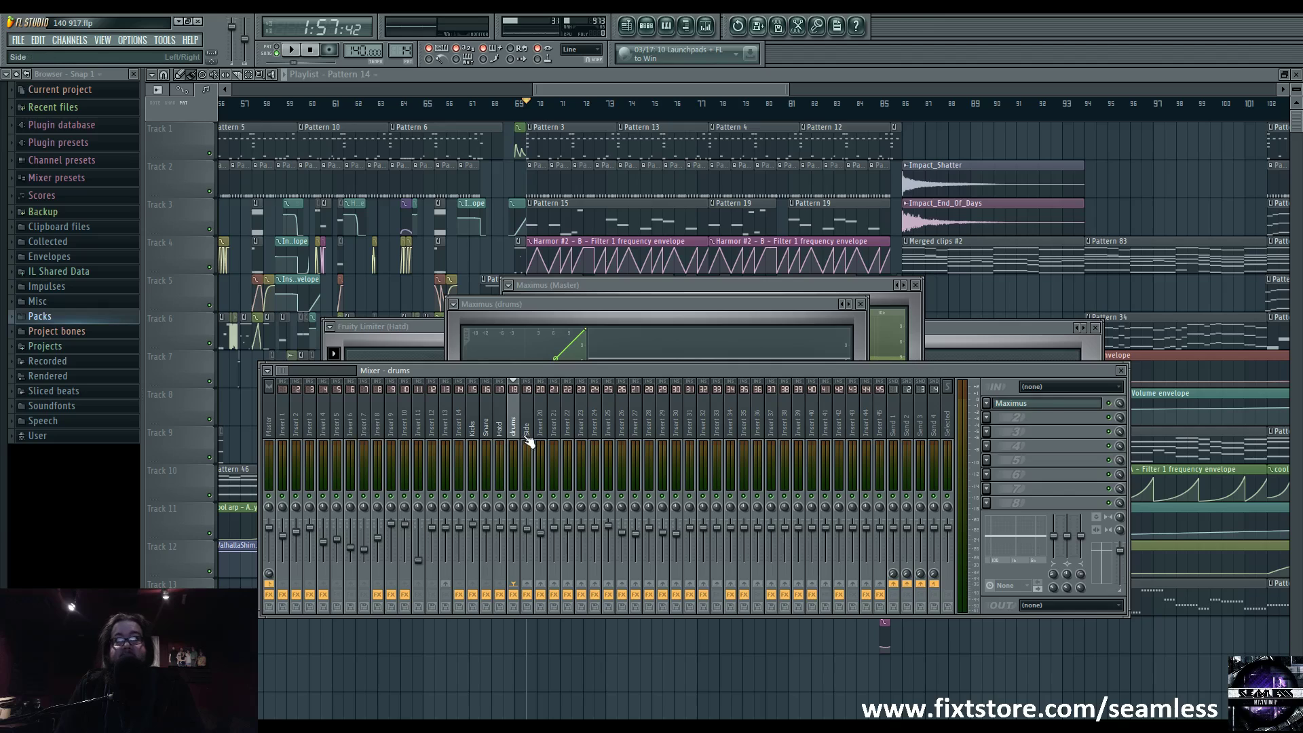
left_click(528, 437)
left_click(520, 431)
key("space")
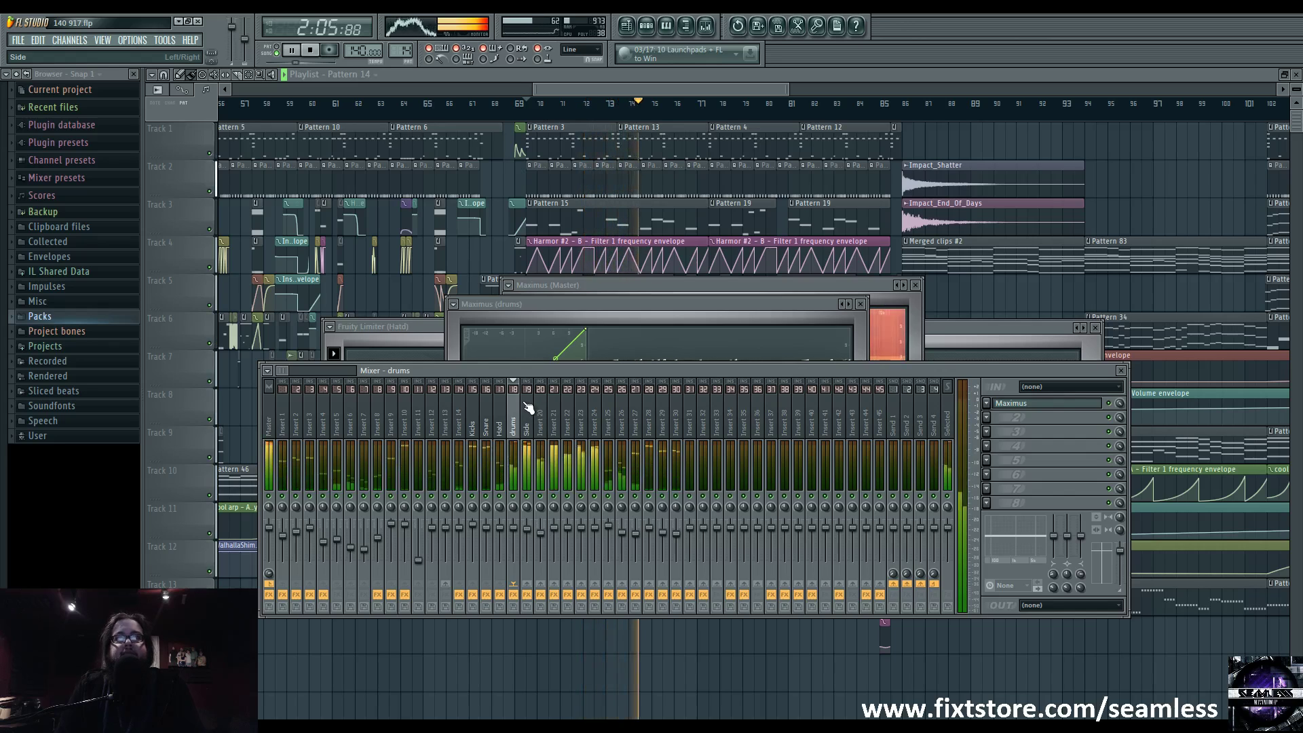
key("space")
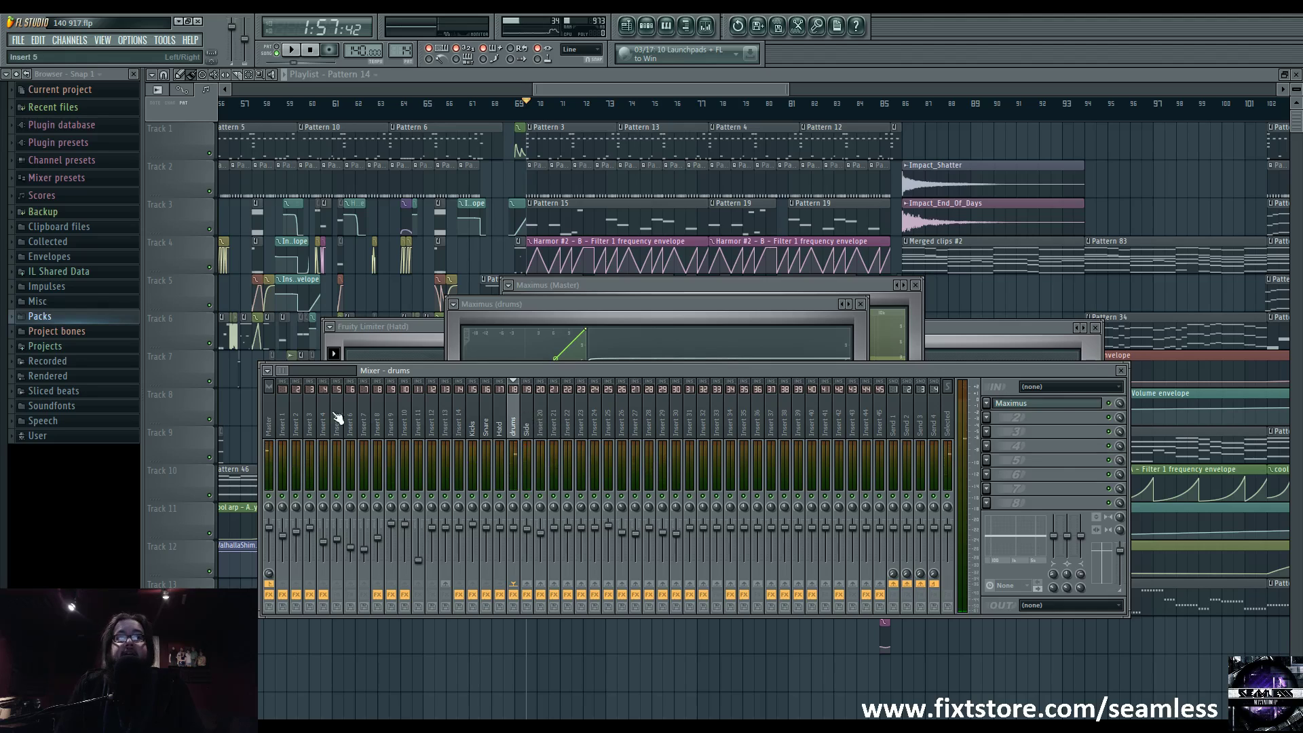
Open the Master track's Maximus, show its master curve in the monitor view and play the song briefly.
left_click(271, 412)
left_click(1049, 407)
left_click(1051, 412)
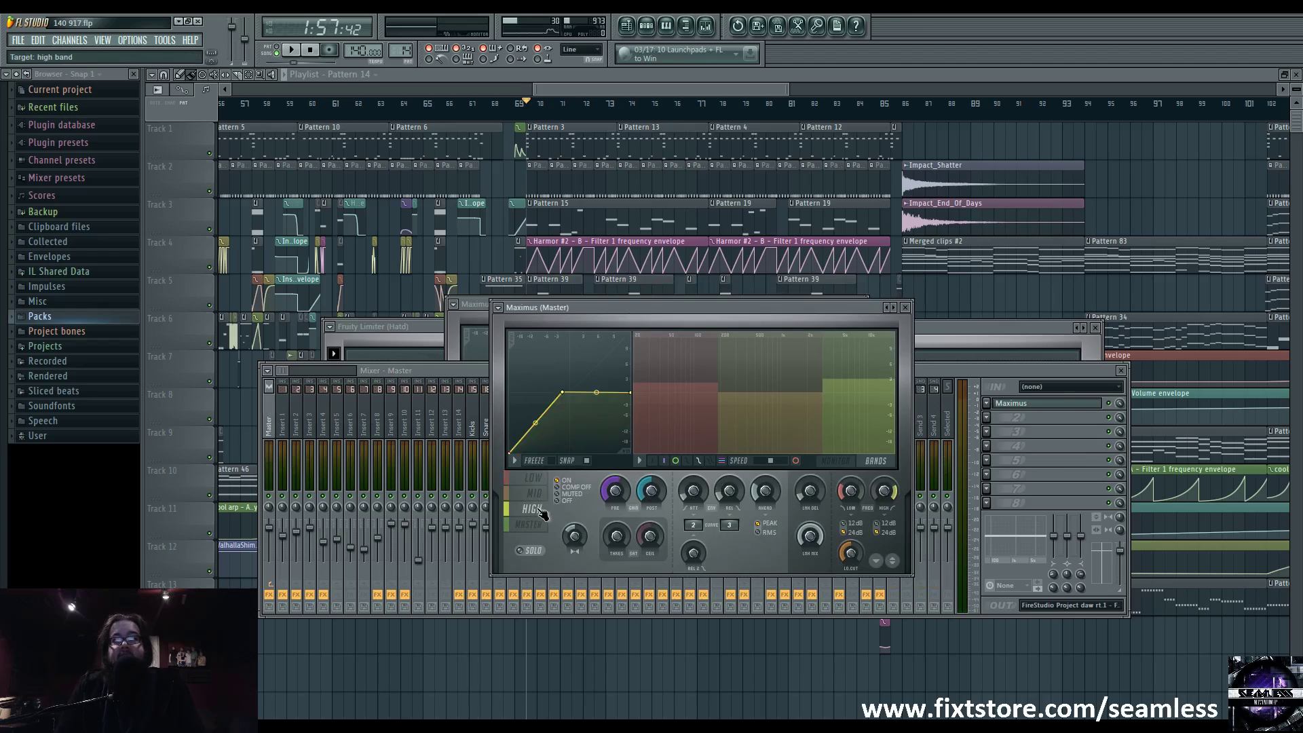
left_click(539, 525)
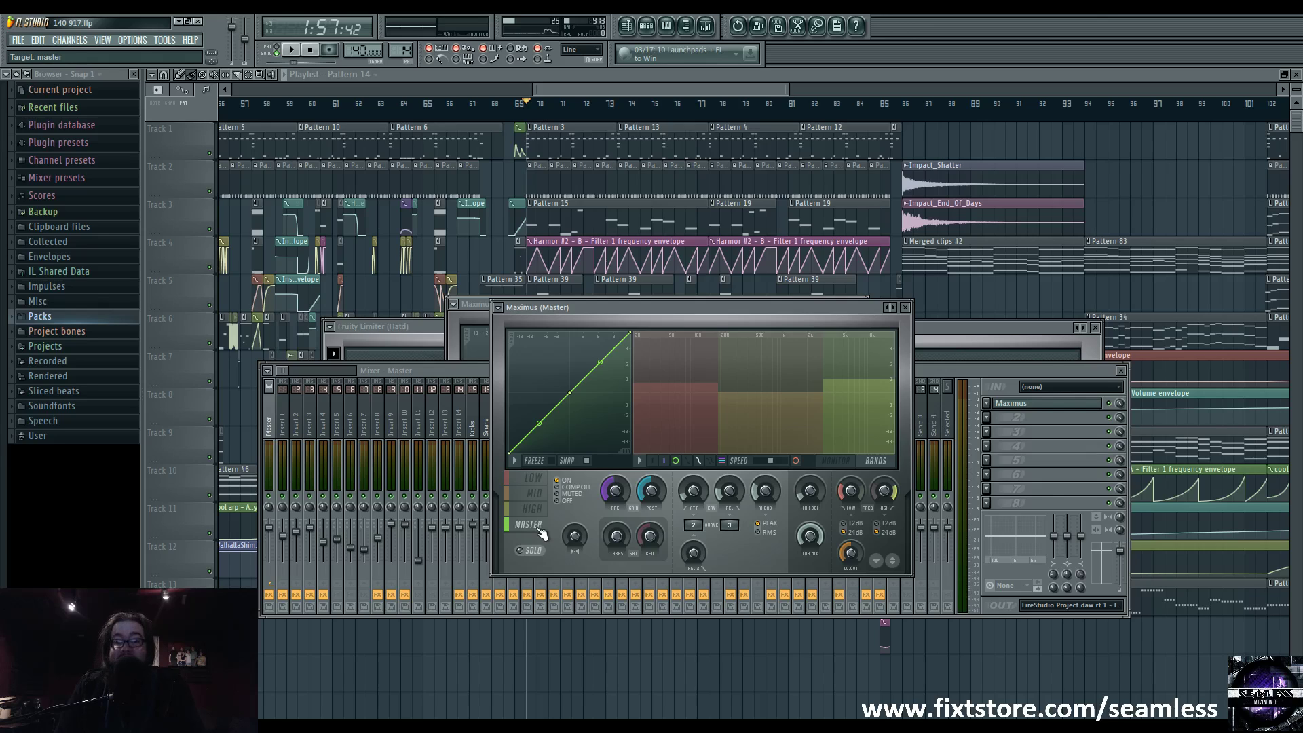
left_click(841, 463)
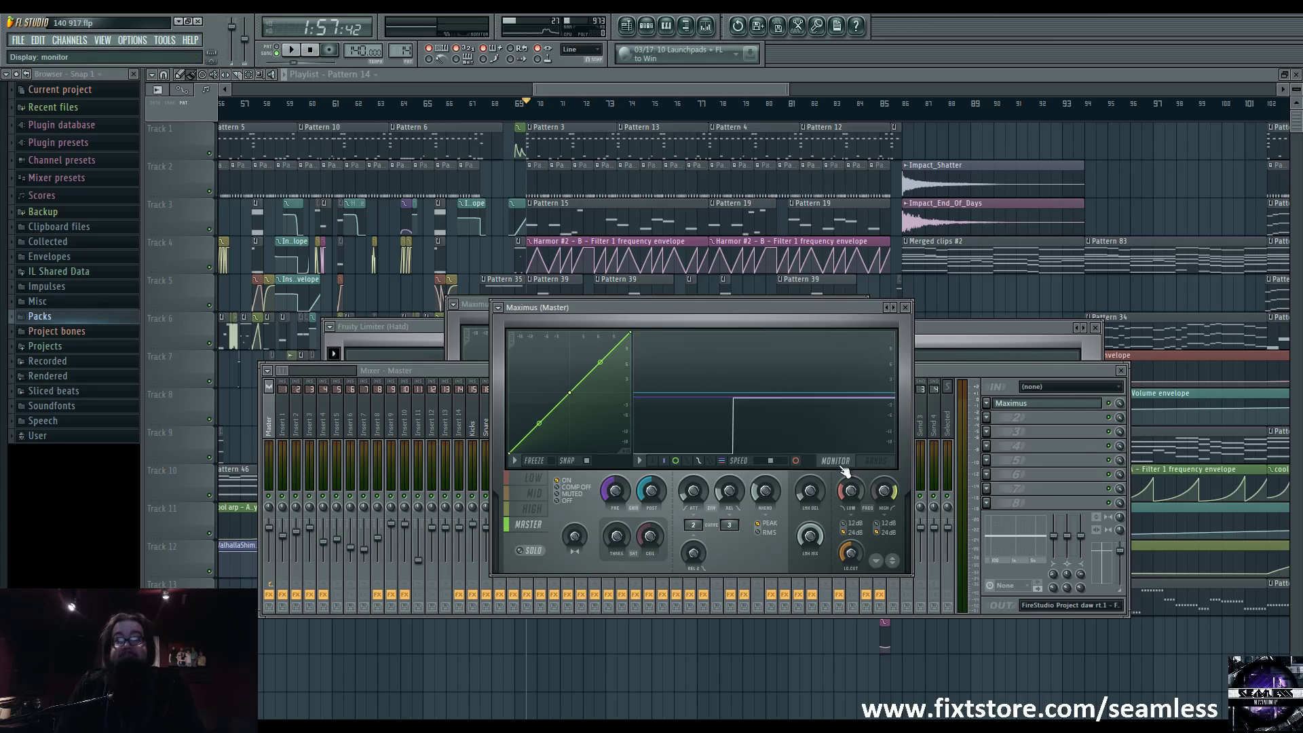
key("space")
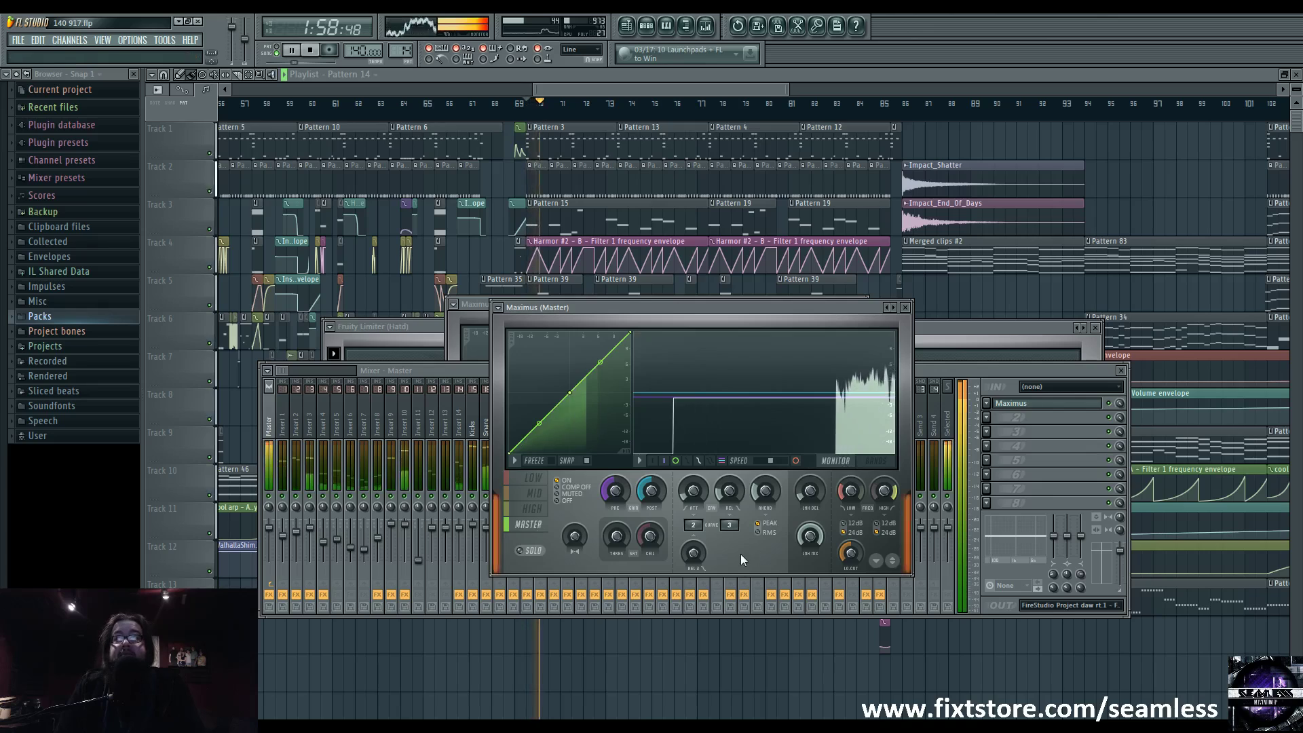
key("space")
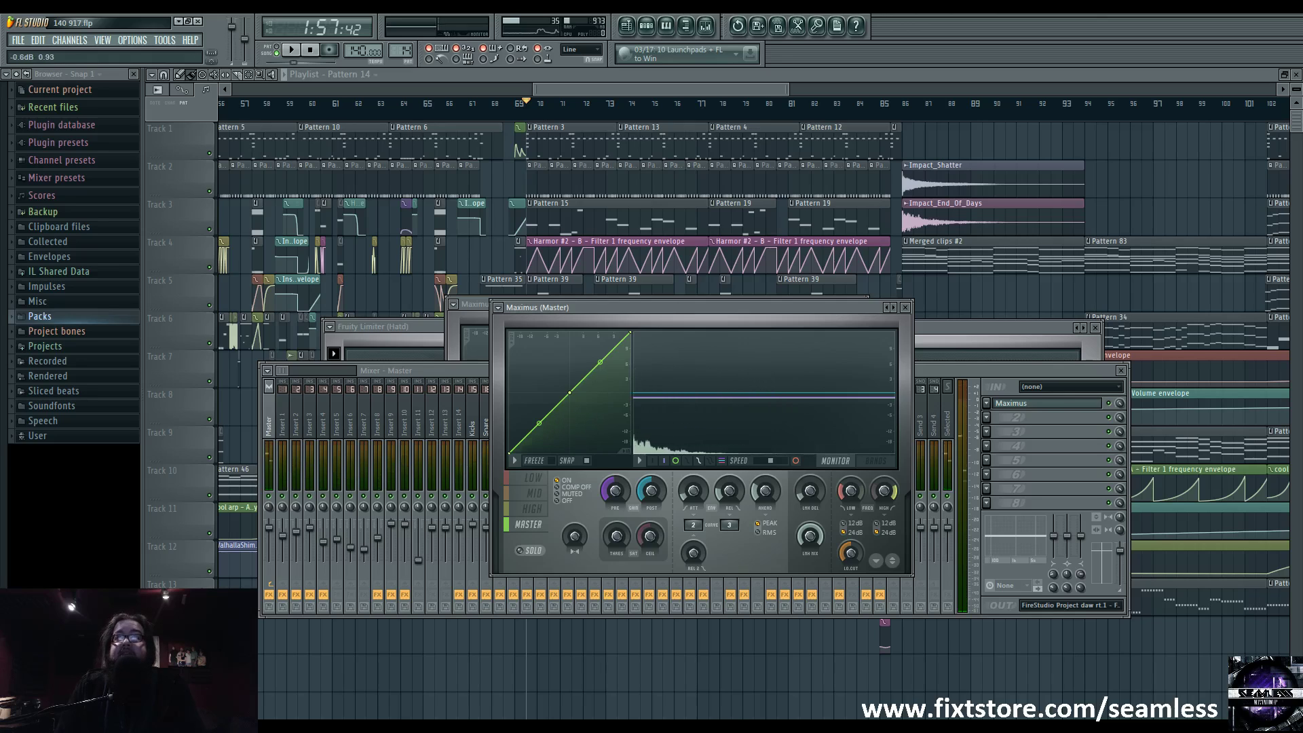
Adjust the pre gain of the master curve in the Master's Maximus while the song plays, and stop playback.
key("space")
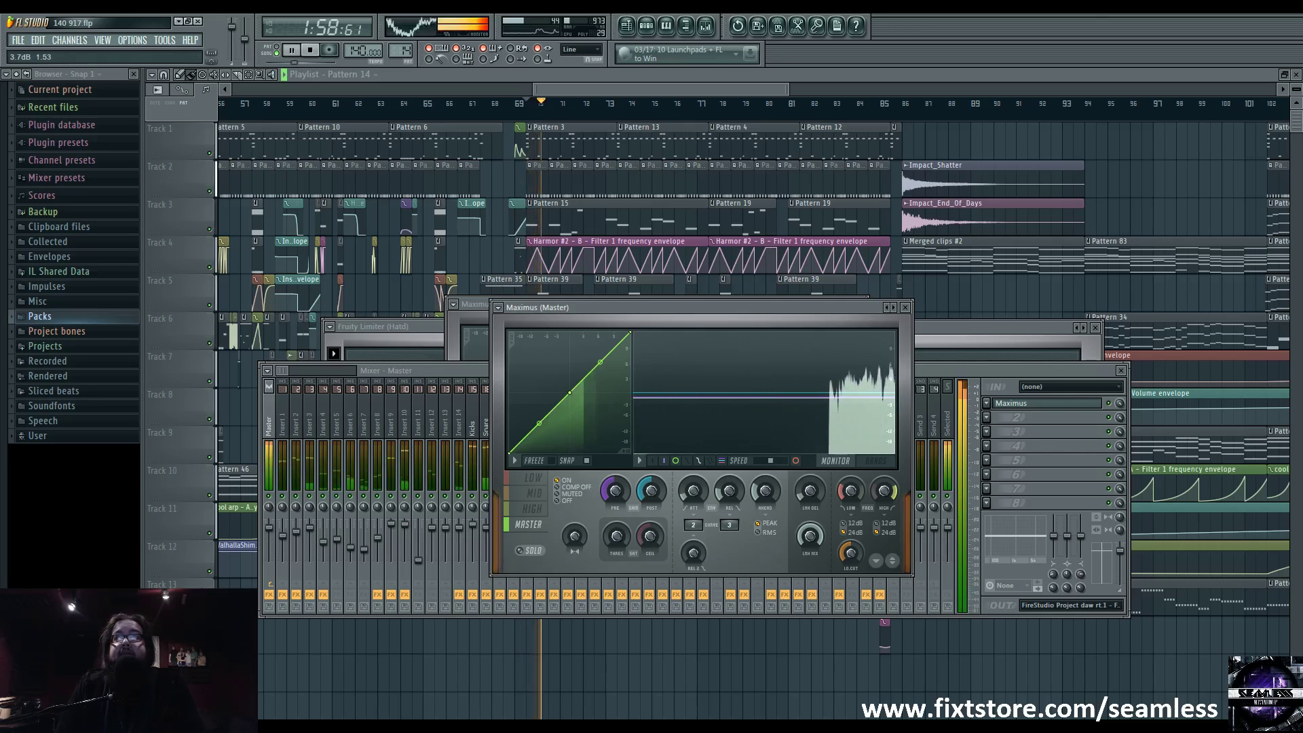
left_click_drag(616, 490, 619, 494)
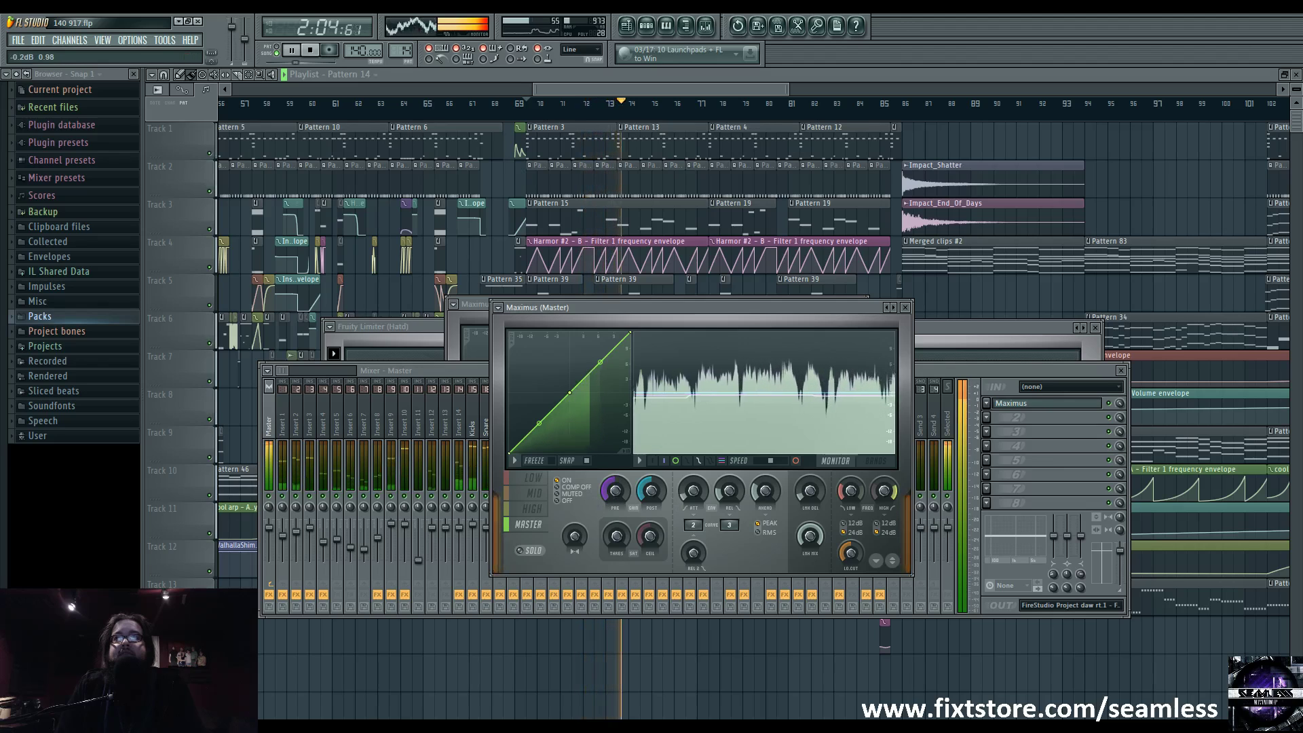
key("space")
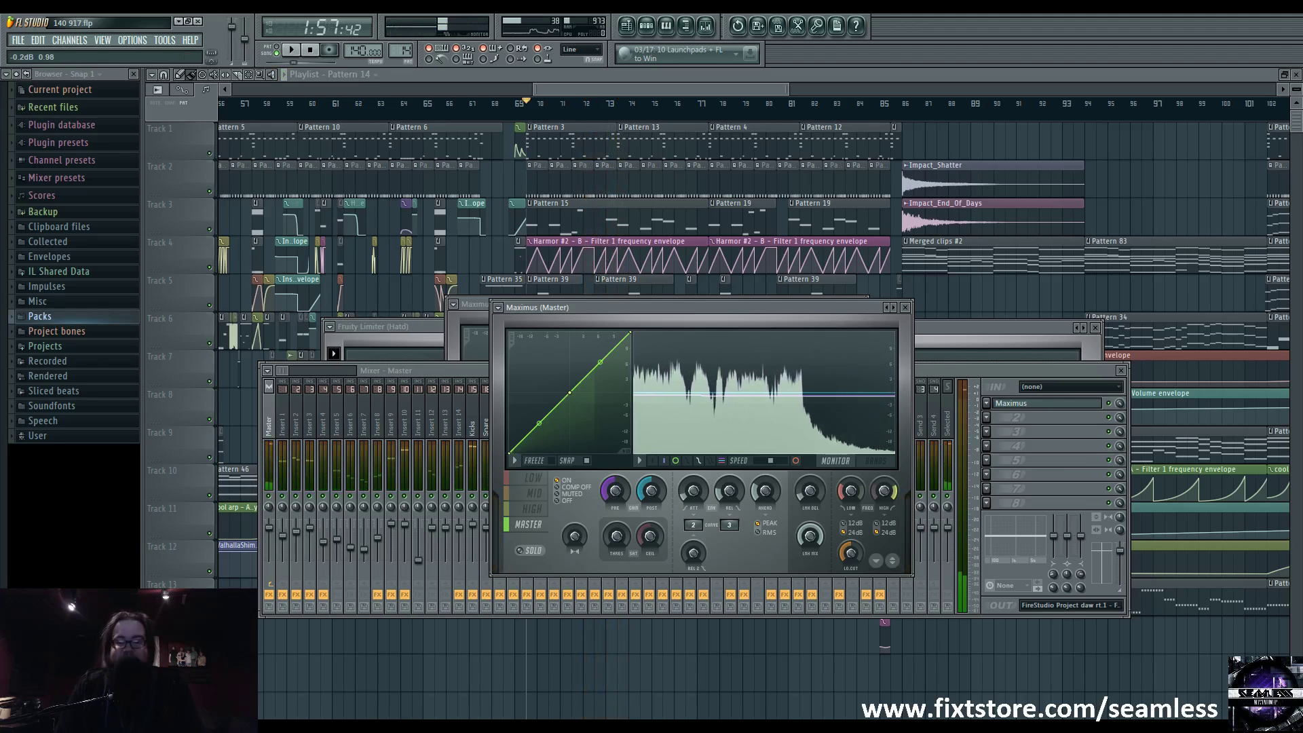
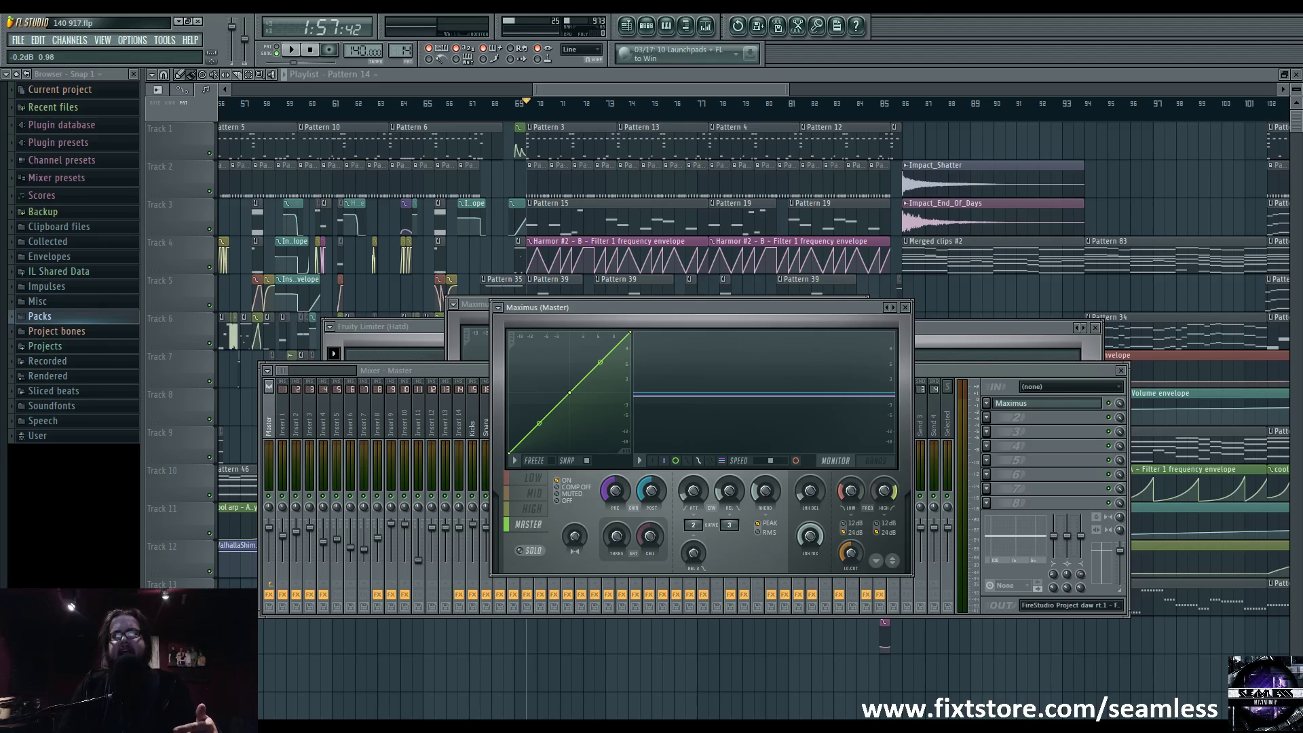
Place the Master's Maximus window higher, close all open windows and return the song position to the start.
left_click_drag(708, 307, 672, 288)
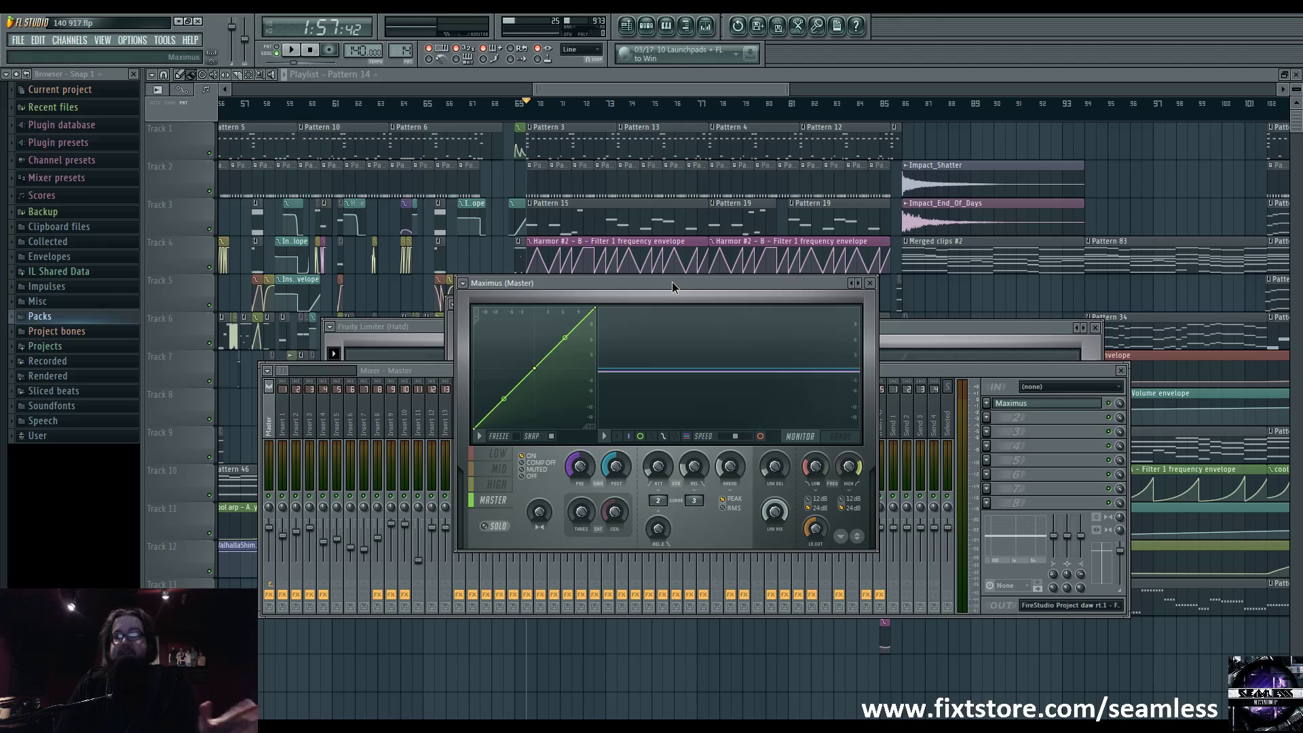
left_click_drag(672, 291, 666, 287)
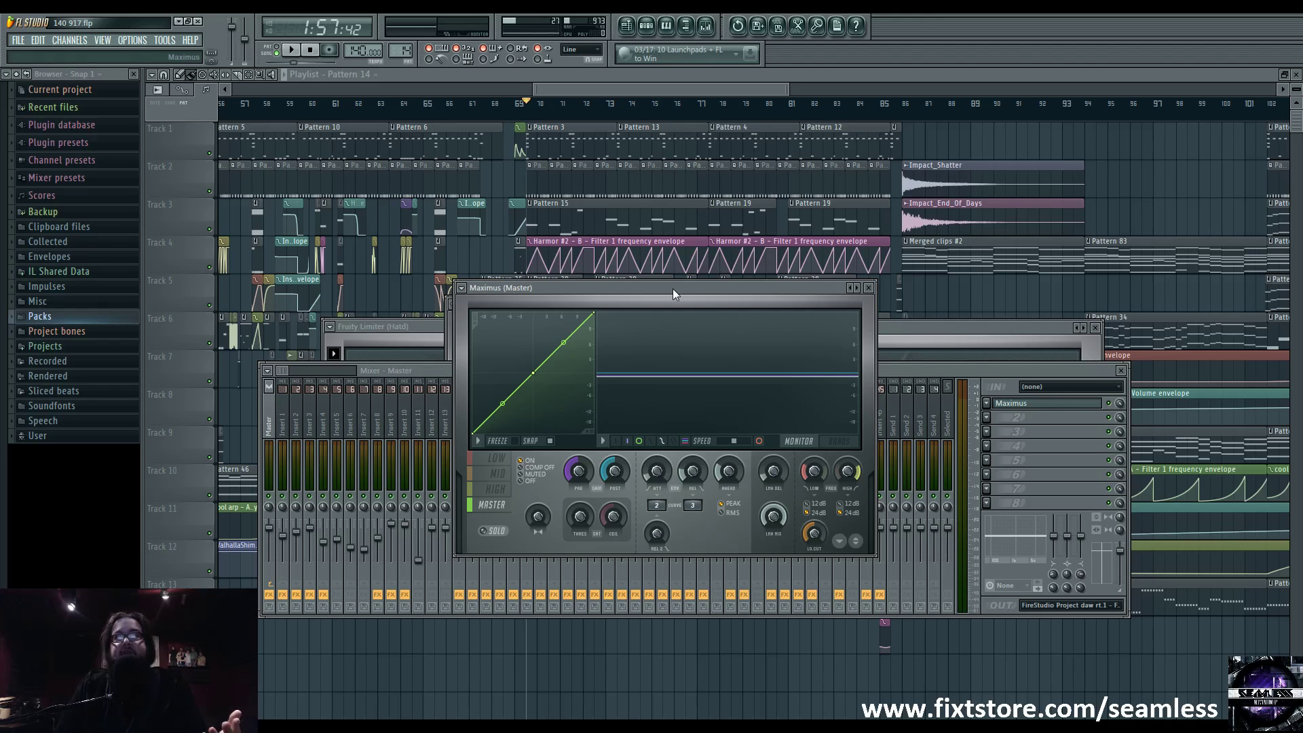
key("F12")
key("space")
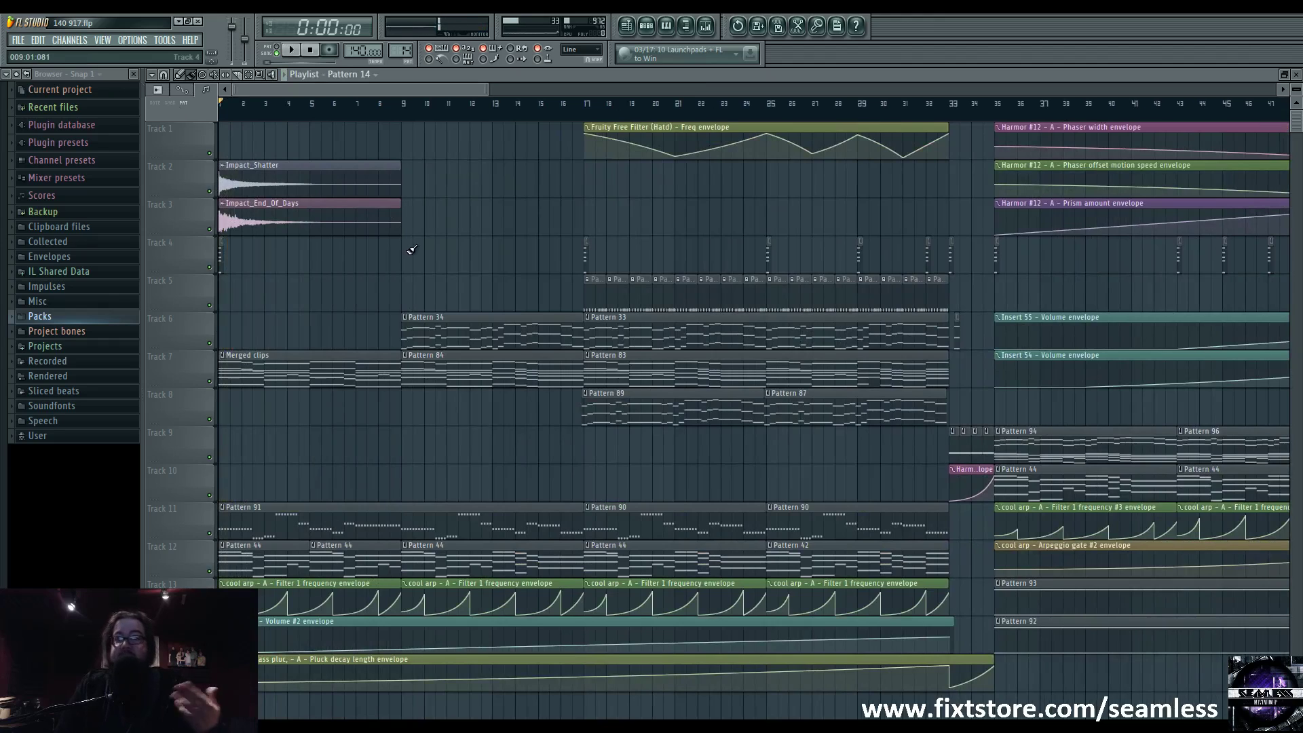
Show the mixer again and reopen the Master track's Maximus, centring its window over the upper part of the mixer.
key("F9")
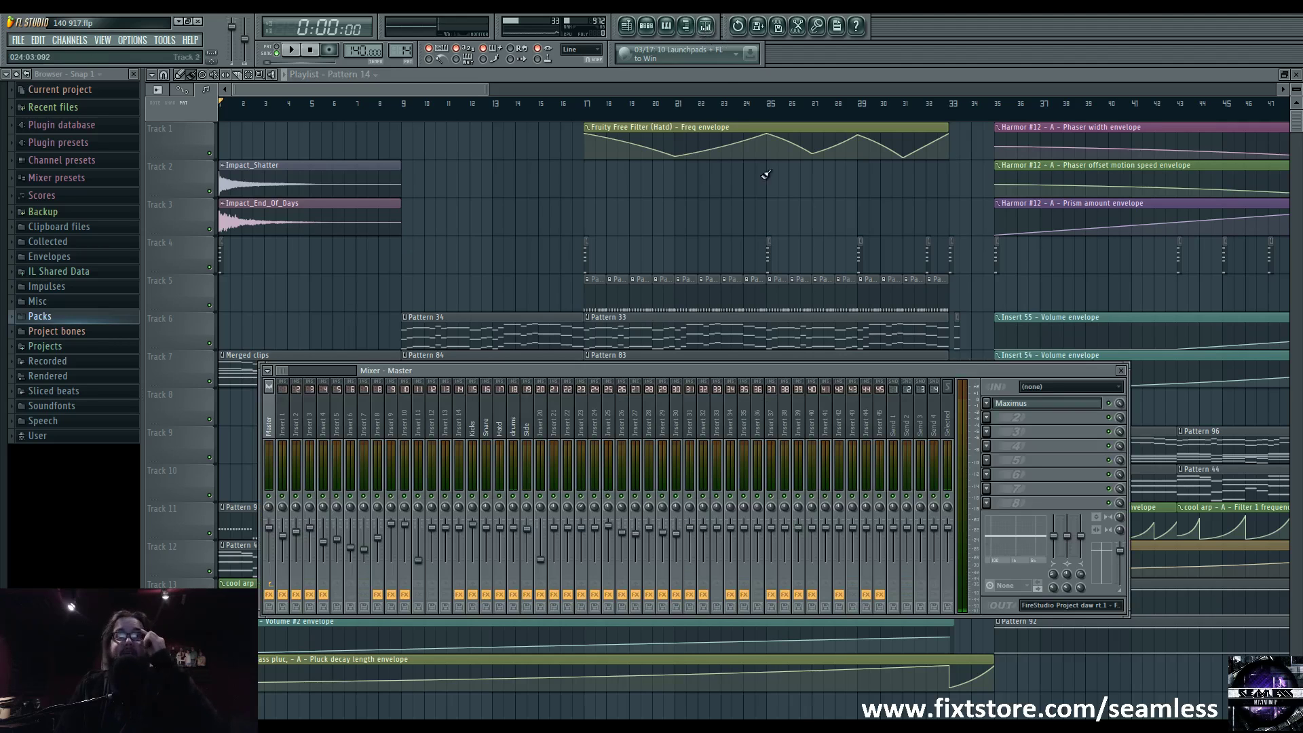
left_click(1027, 406)
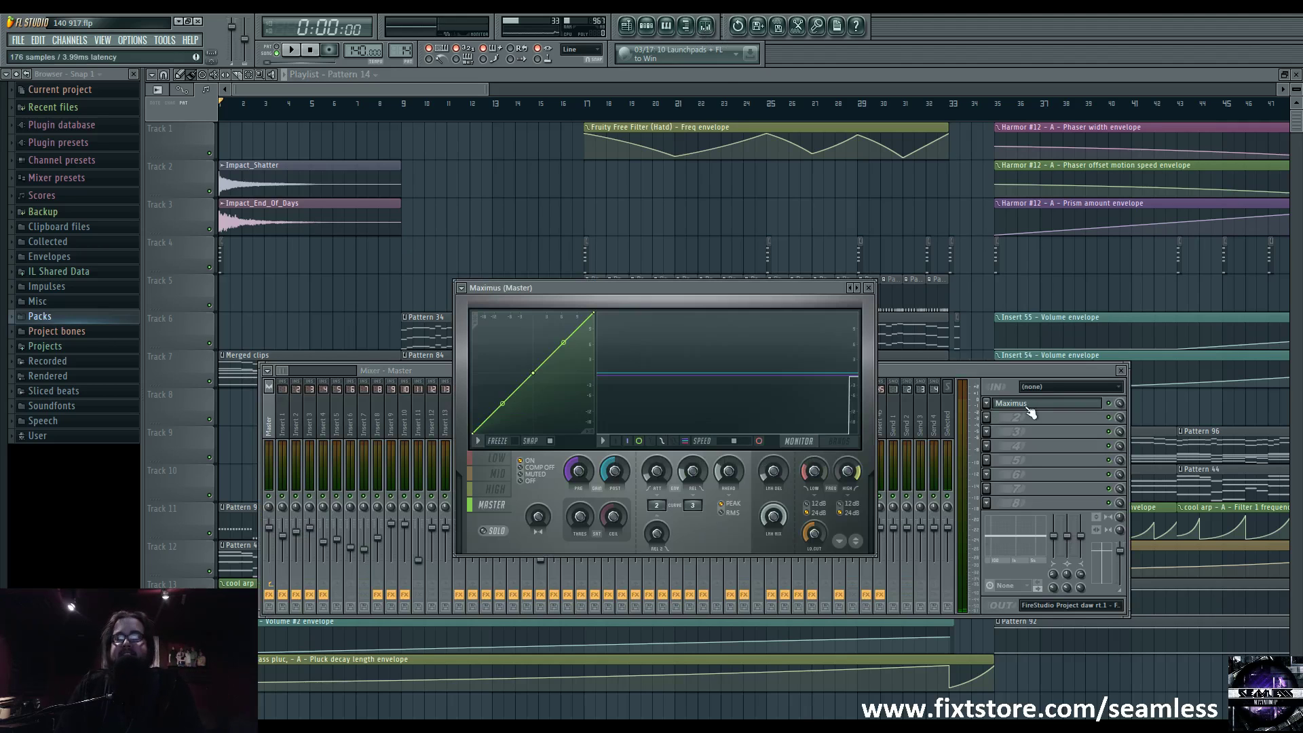
left_click_drag(773, 288, 746, 289)
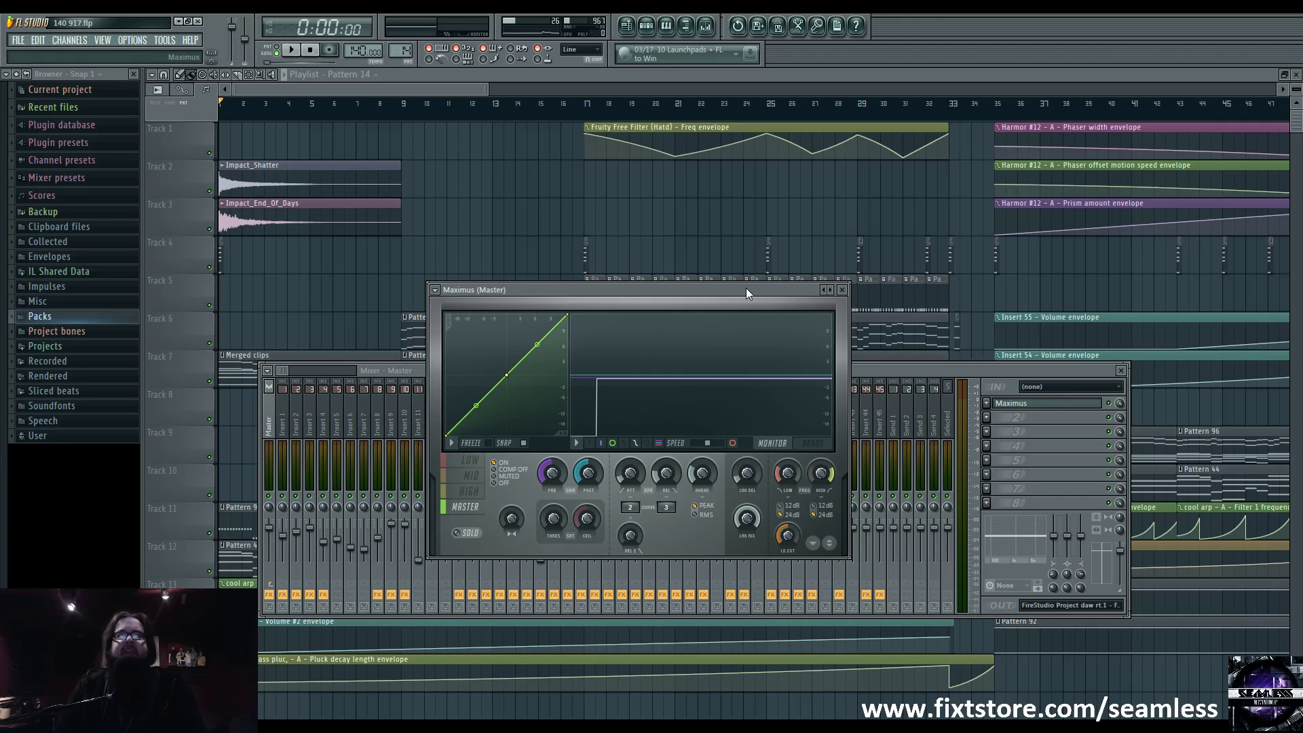
mouse_move(747, 289)
left_mouse_down()
mouse_move(756, 311)
mouse_move(762, 285)
left_mouse_up()
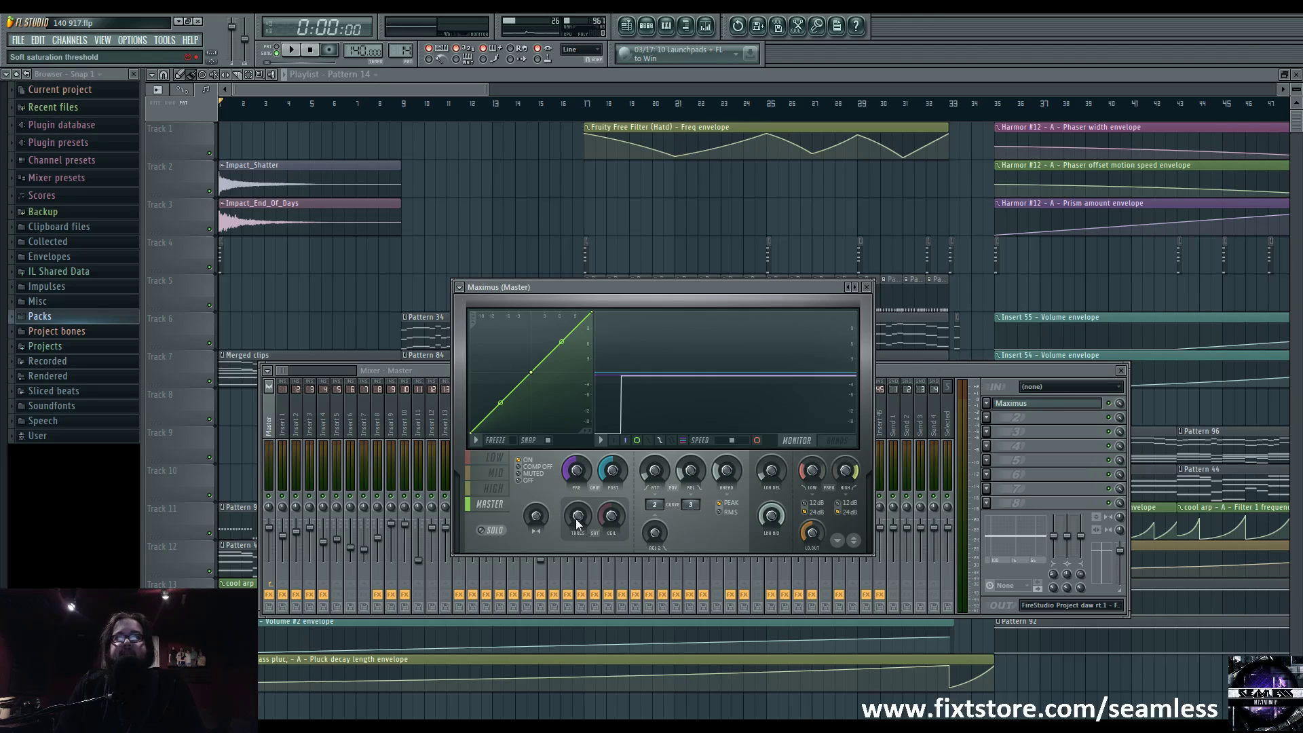
Play the drop from the start of Pattern 8 with the Master's Maximus open, watching its monitor, and stop playback.
key("F12")
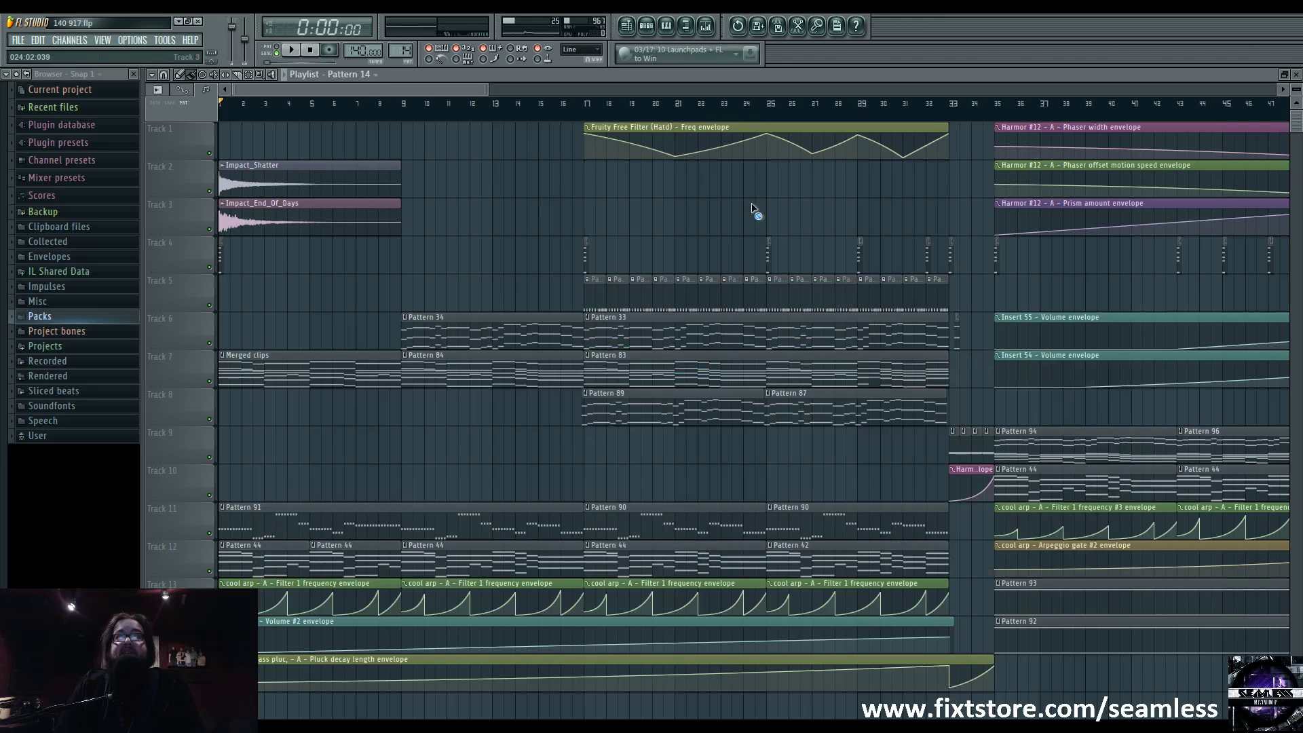
scroll(756, 210, "right", 8)
left_click(795, 108)
key("space")
key("F9")
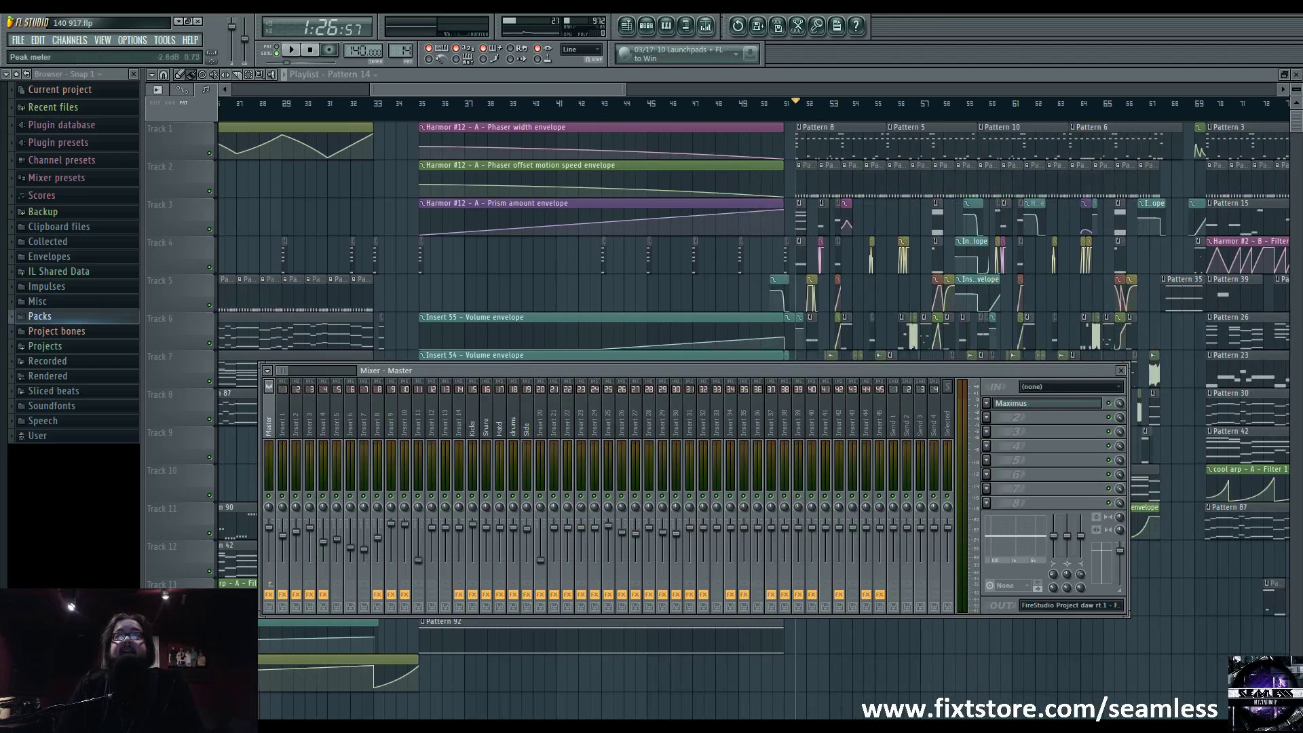
left_click(1028, 406)
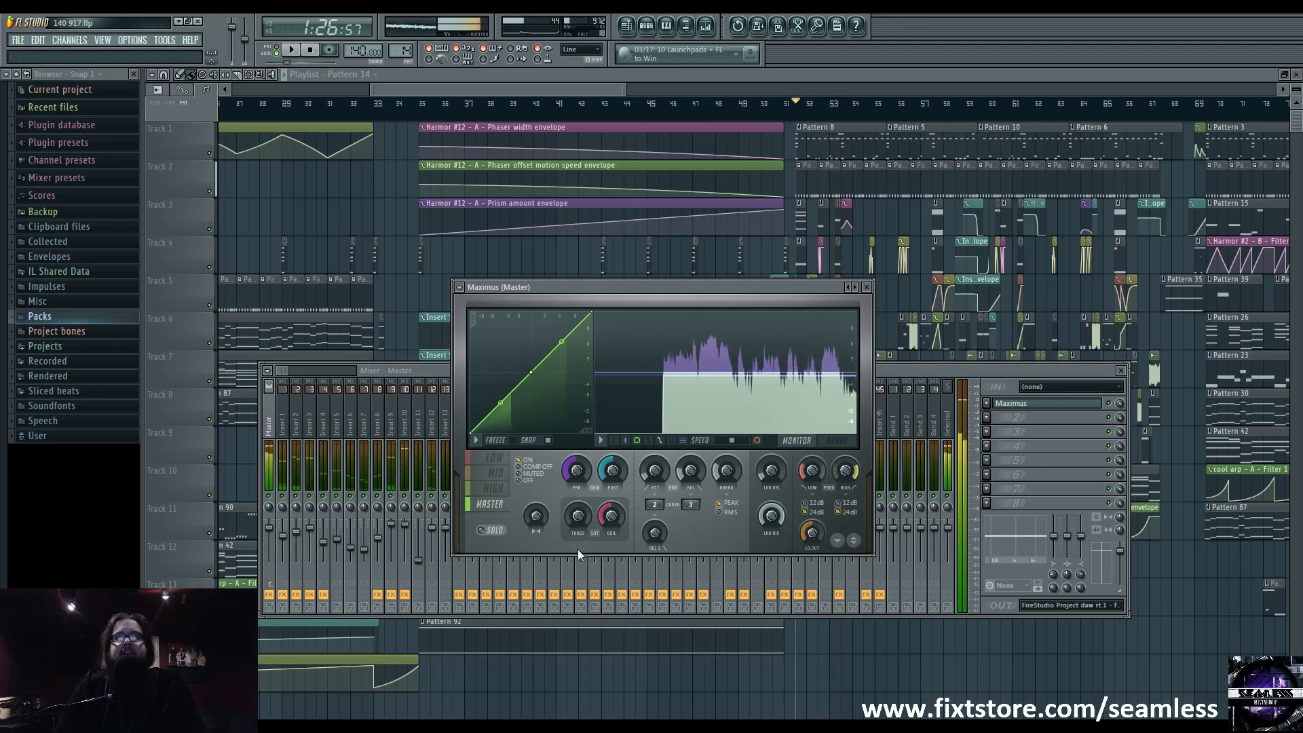
key("space")
key("space")
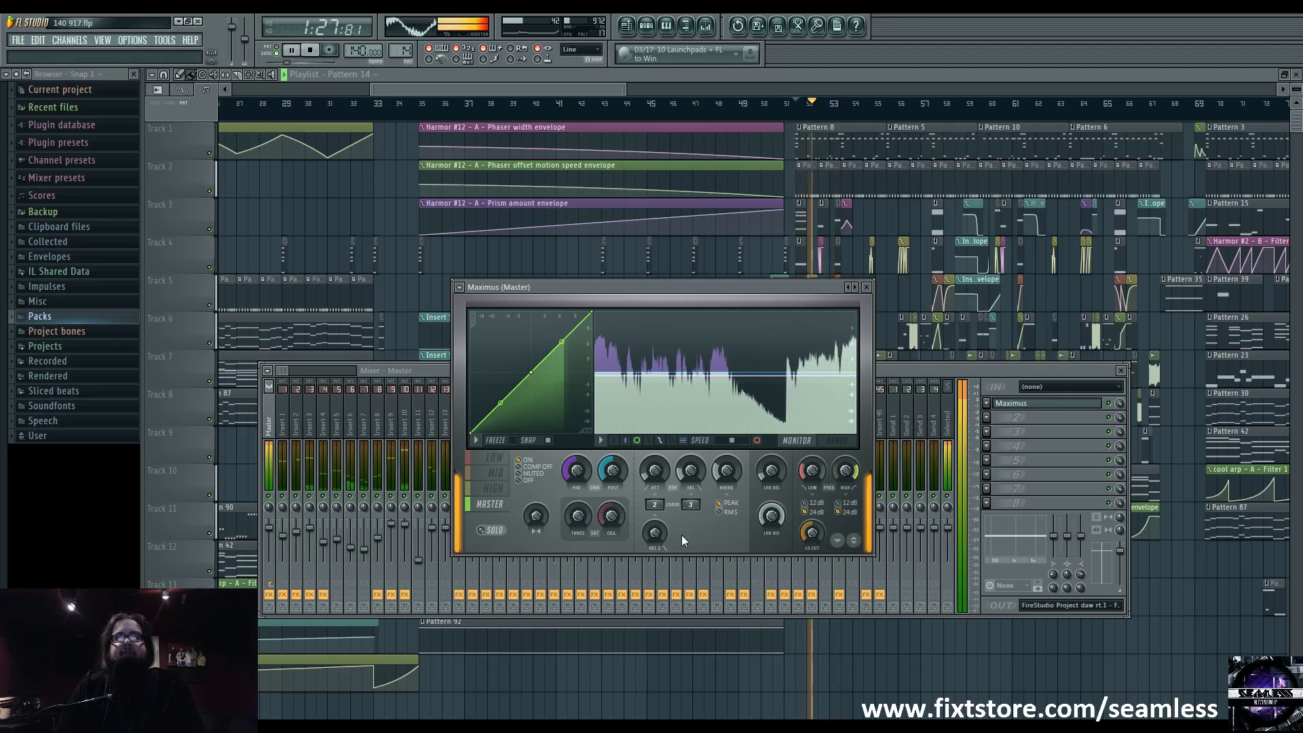
key("space")
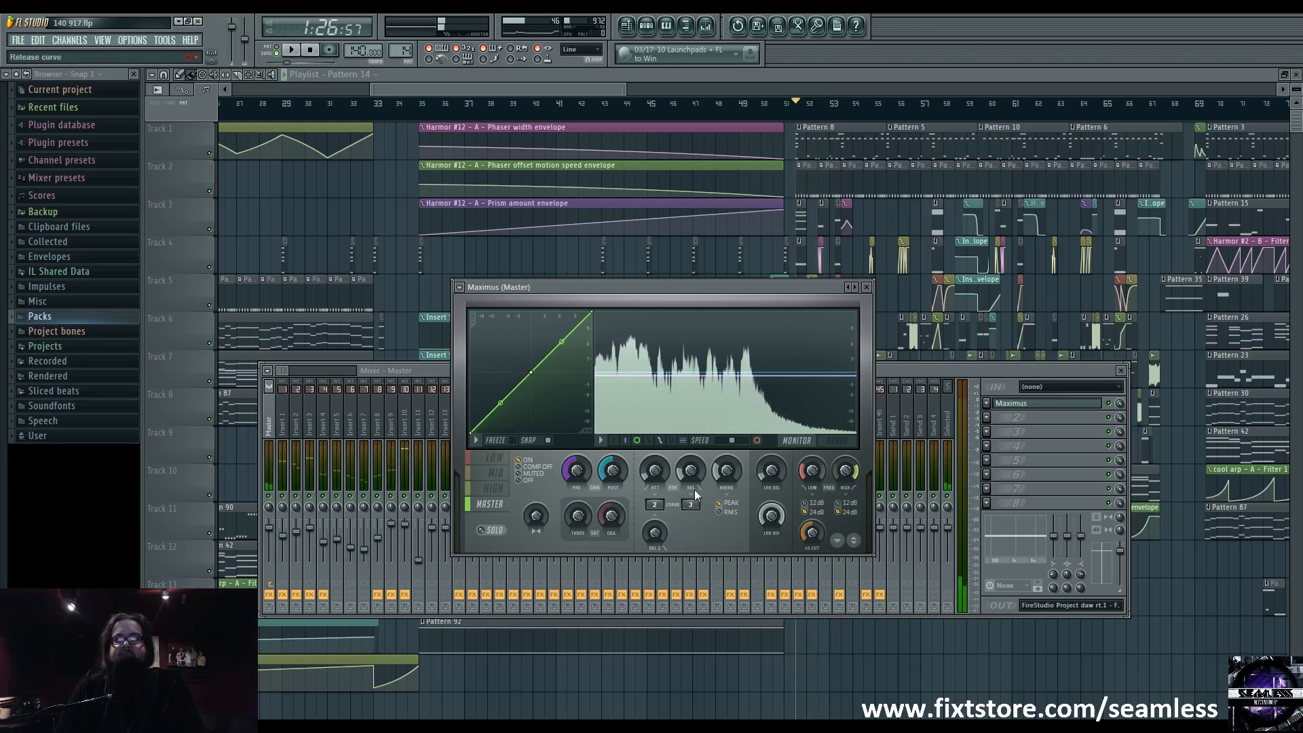
Close the open windows and examine the drop in the playlist, from its details out to the whole song arrangement.
key("F12")
scroll(679, 645, "down", 4)
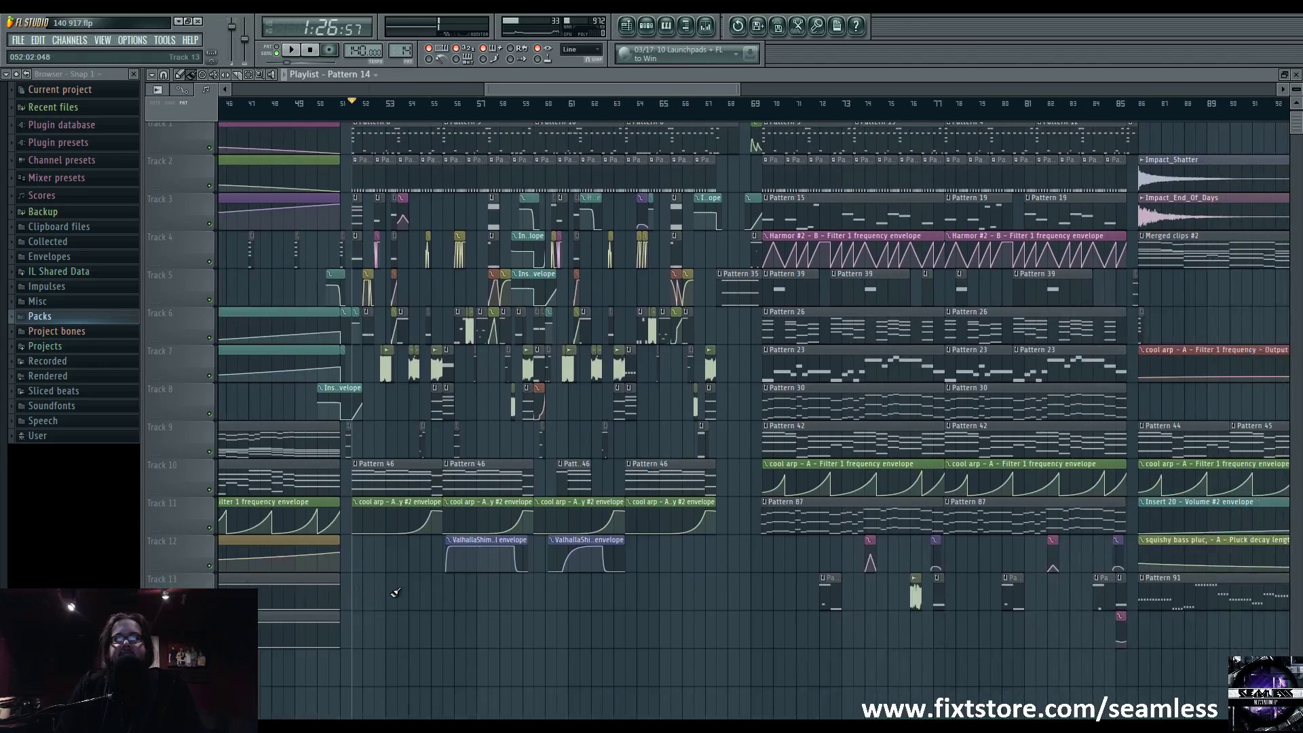
scroll(528, 638, "up", 1)
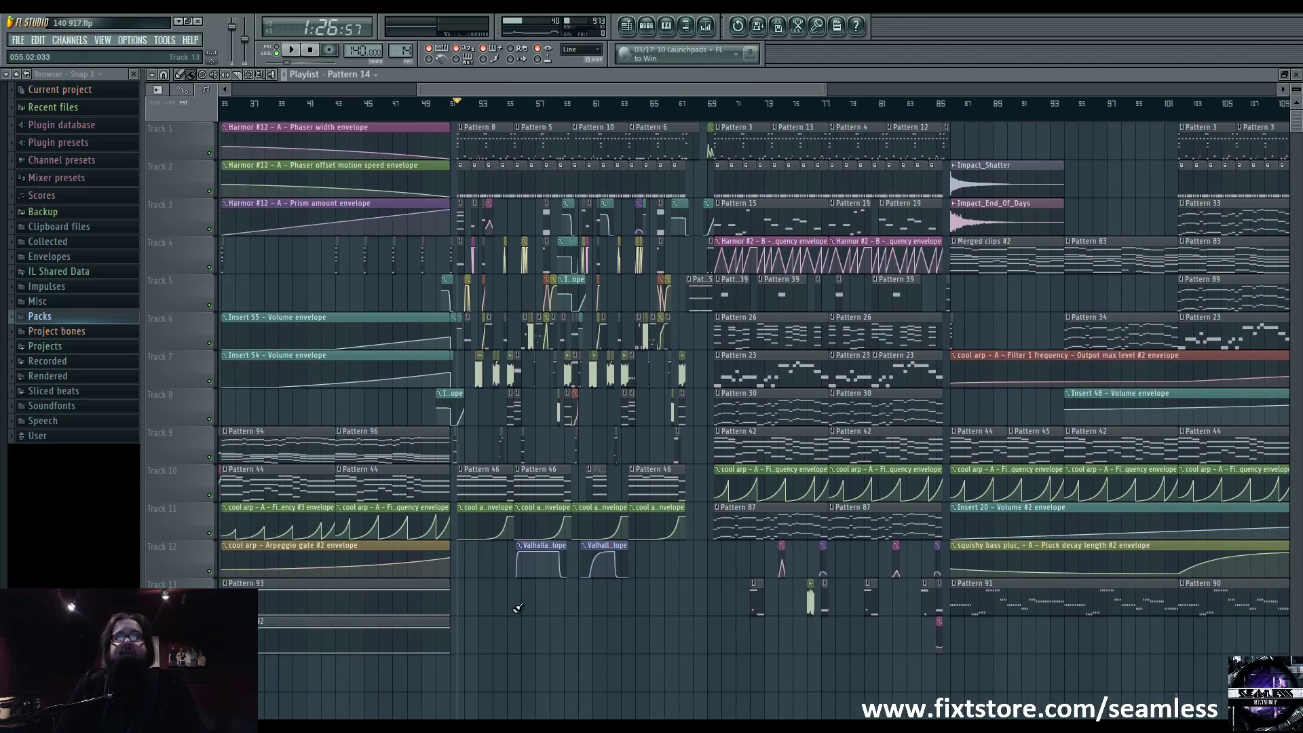
scroll(516, 608, "up", 1)
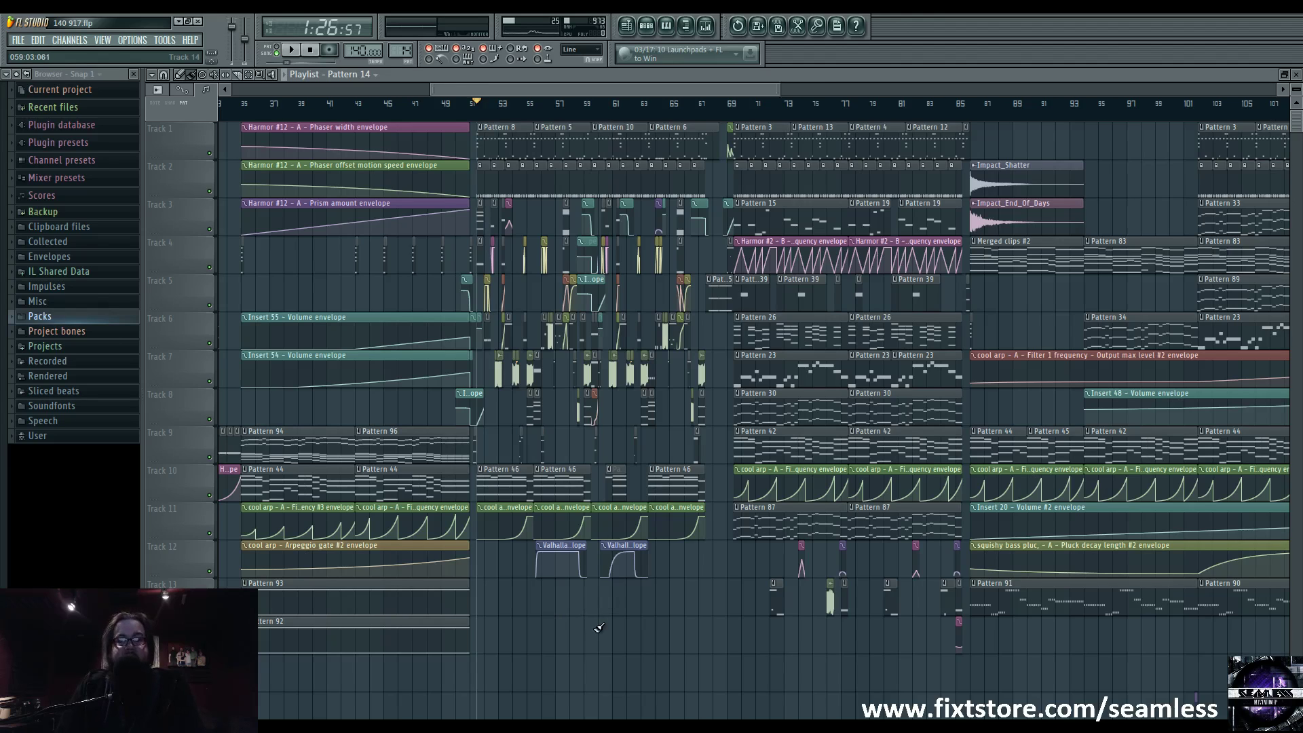
scroll(589, 607, "up", 5)
left_click_drag(594, 629, 540, 629)
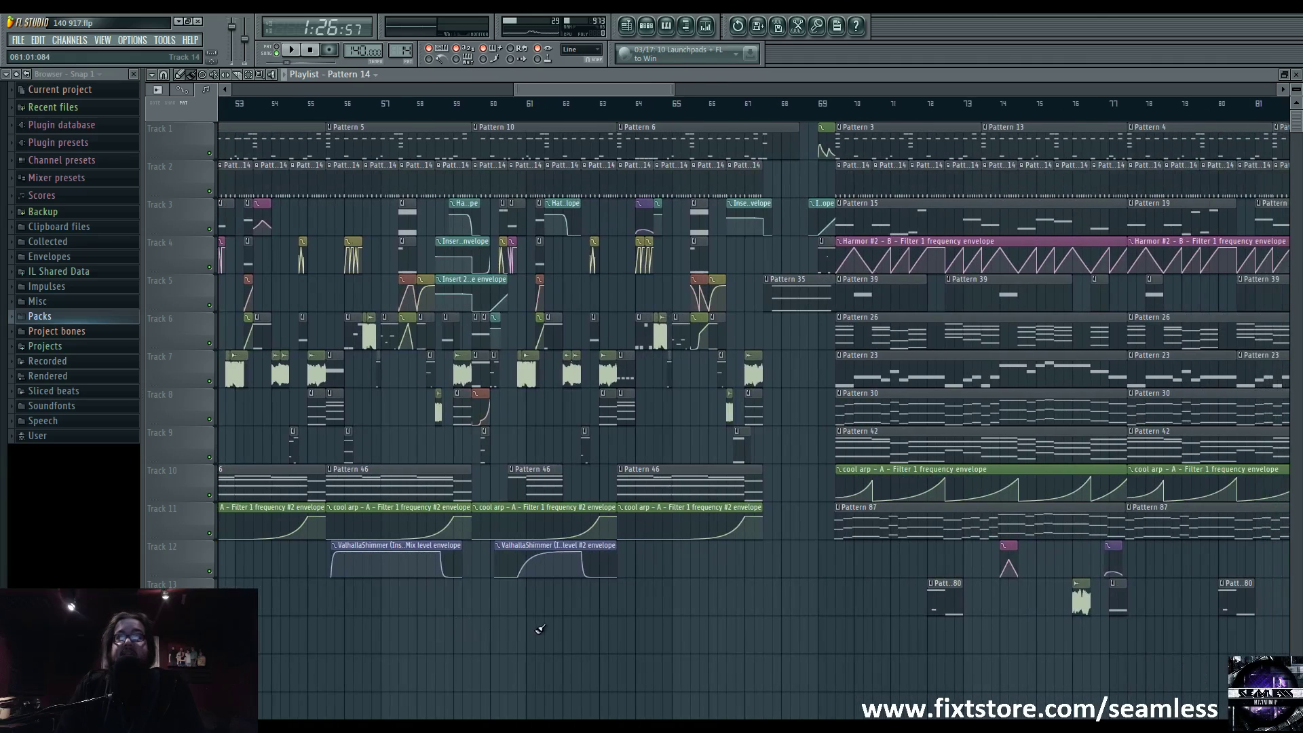
scroll(541, 628, "down", 2)
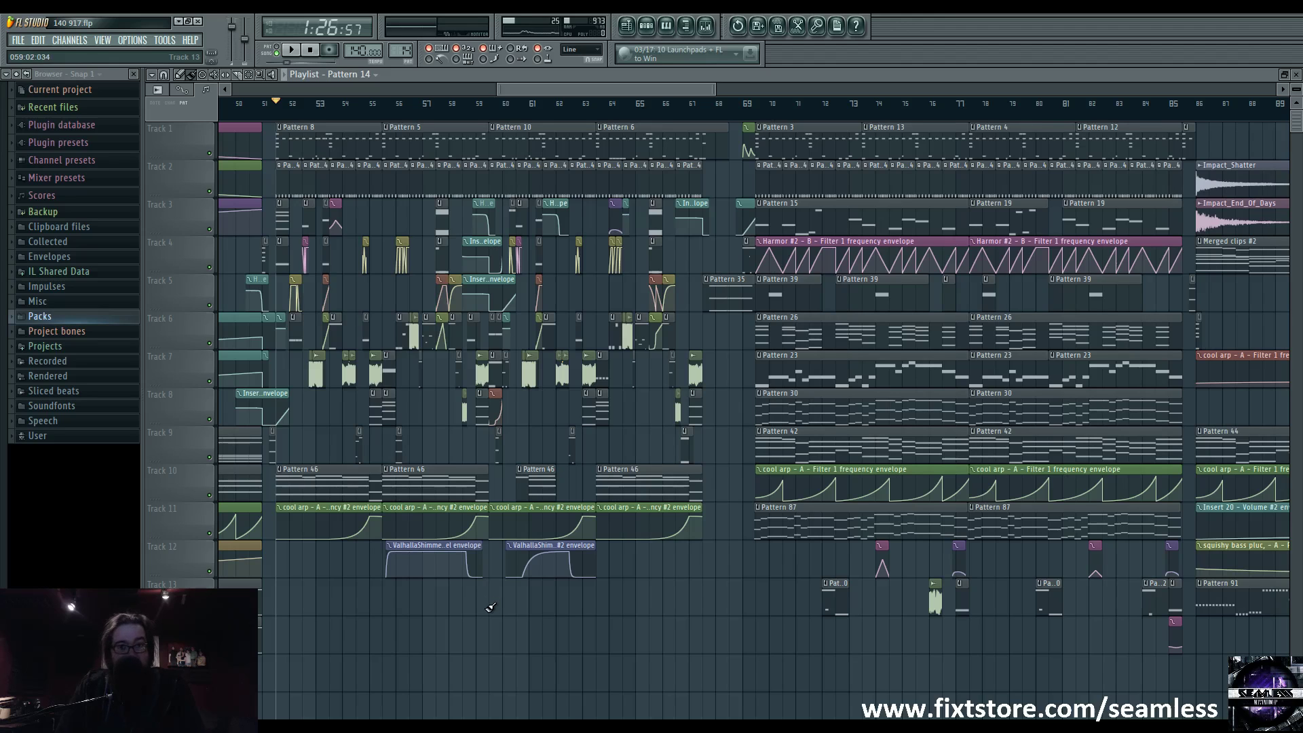
scroll(486, 613, "down", 5)
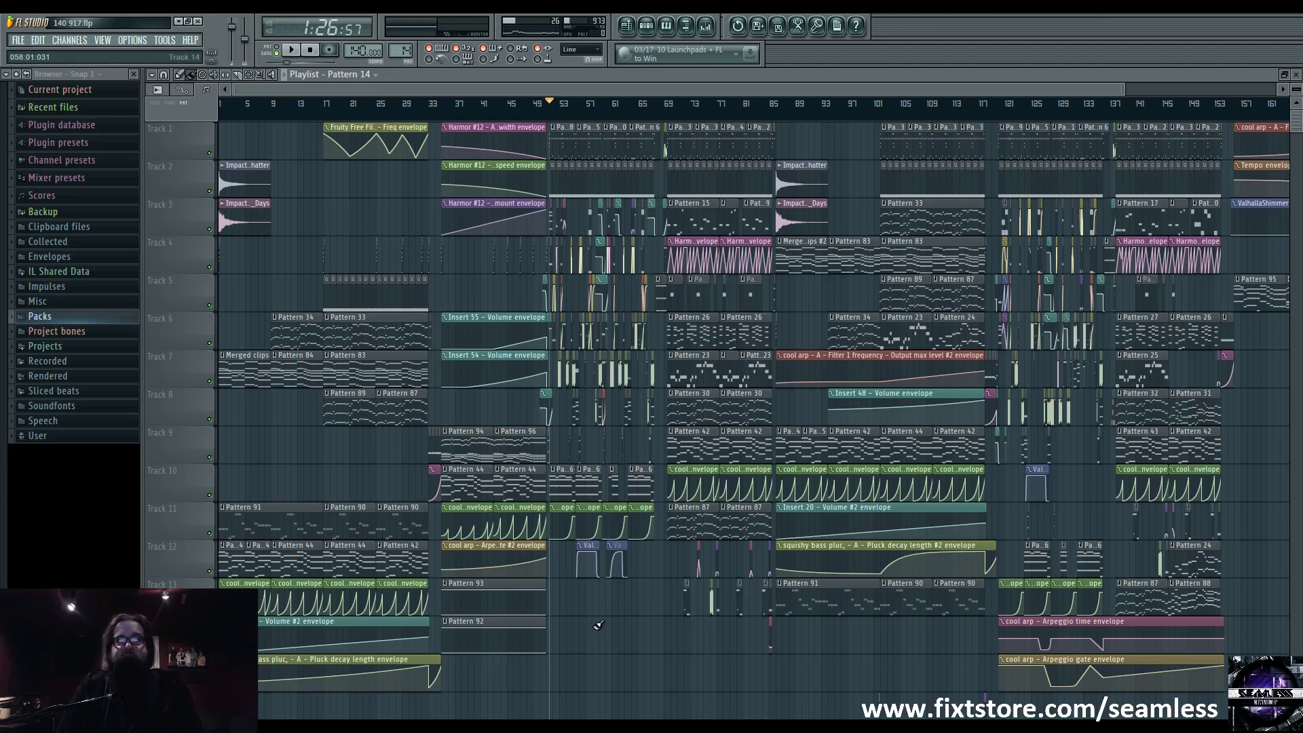
Play the song from bar 17 with the Master's Maximus open to watch the compression on the quieter section, and stop.
left_click(328, 116)
left_click(706, 25)
left_click(1049, 405)
key("space")
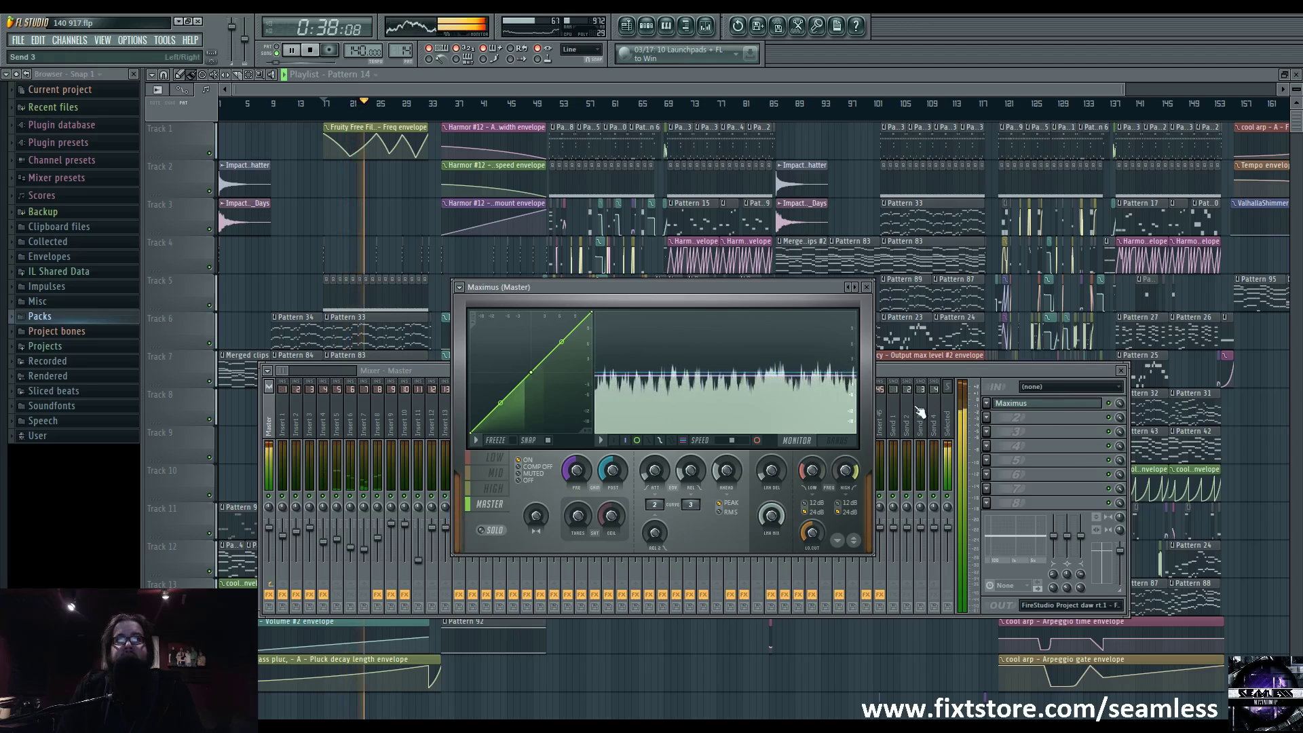
key("space")
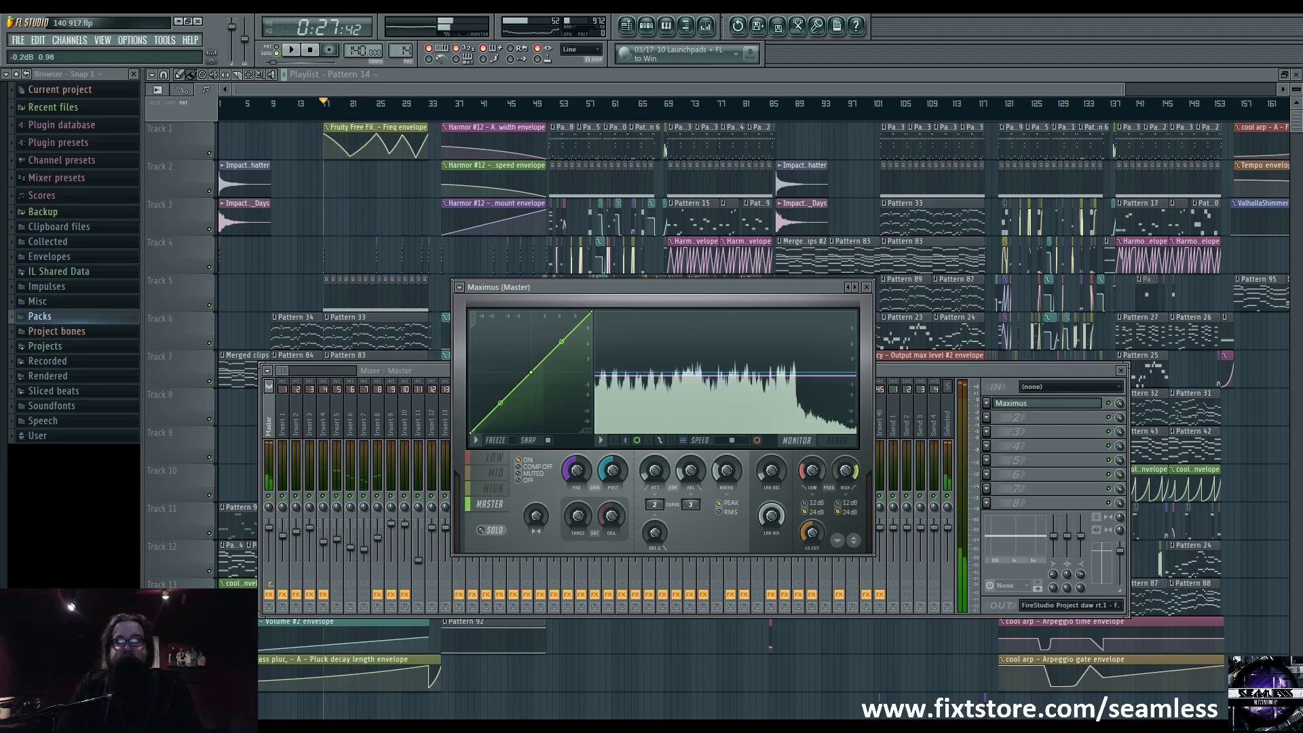
Play the outro from the start of Pattern 97 with the Master's Maximus open to watch its levels, and stop.
left_click(604, 117)
scroll(604, 117, "right", 10)
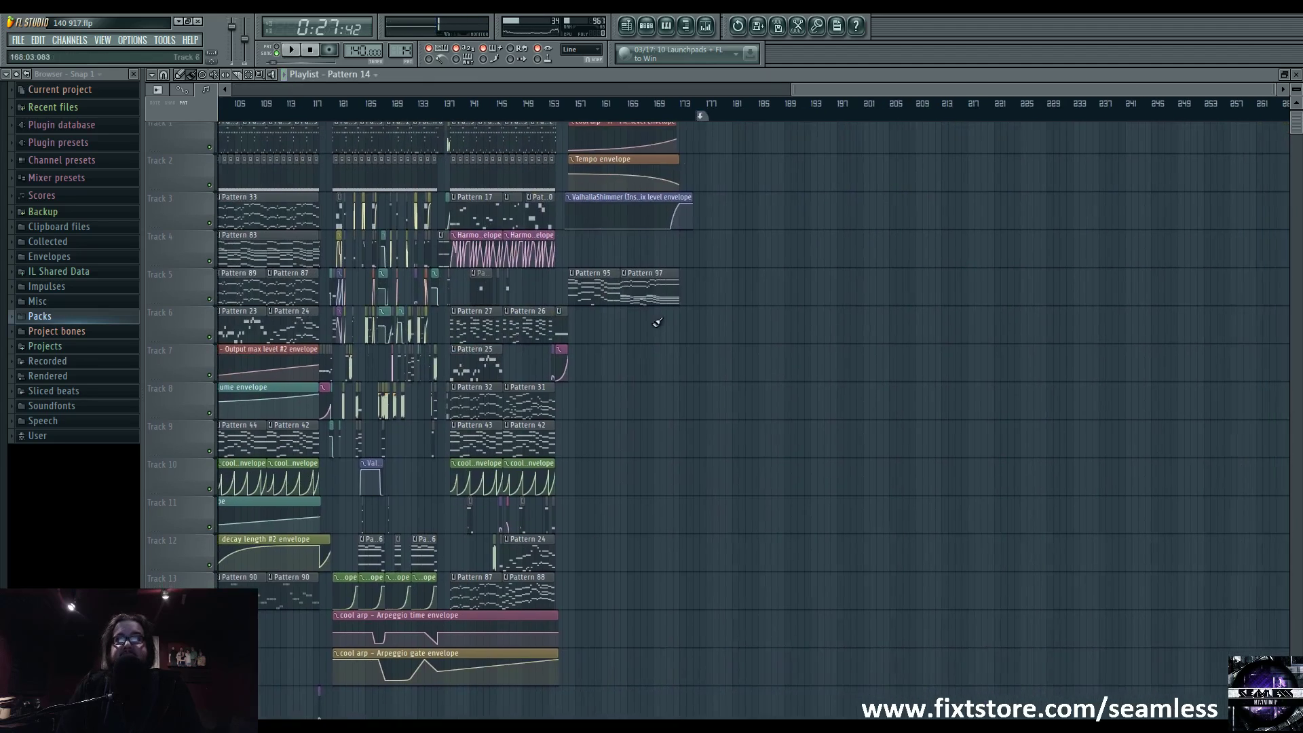
left_click(622, 116)
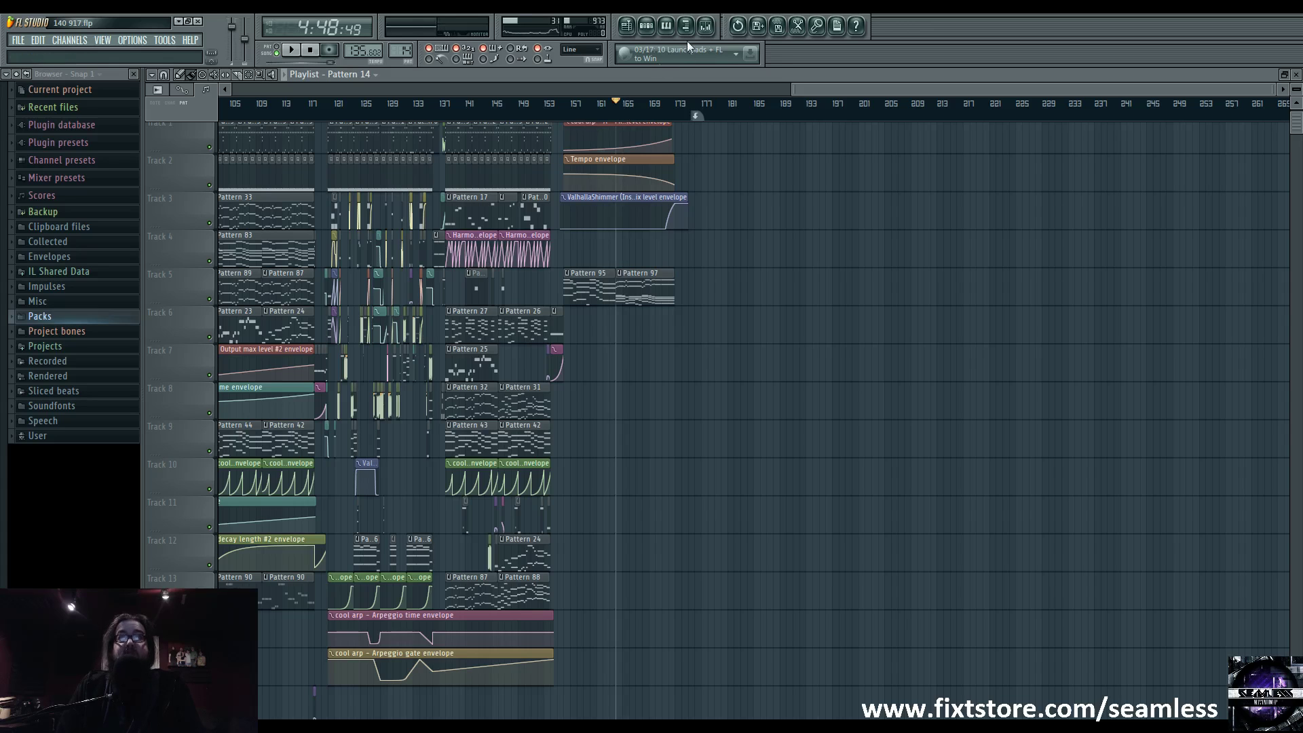
left_click(706, 26)
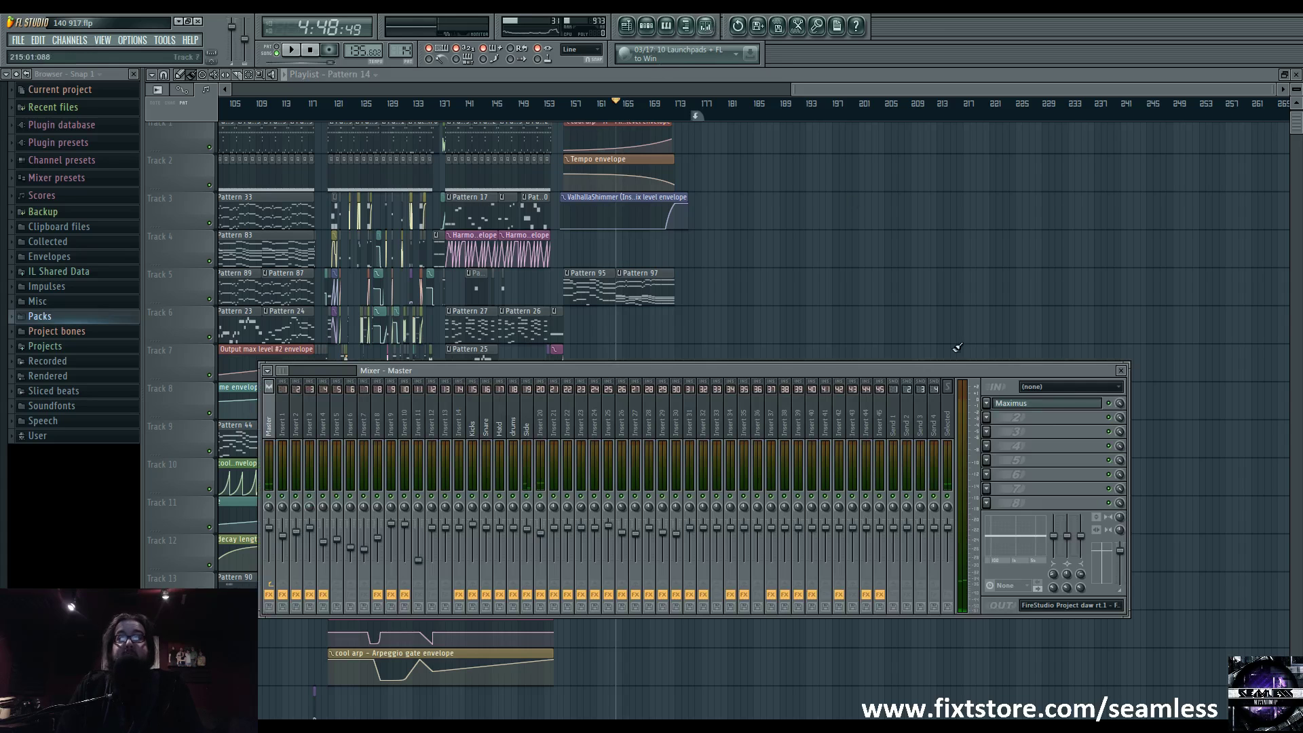
key("space")
left_click(1045, 405)
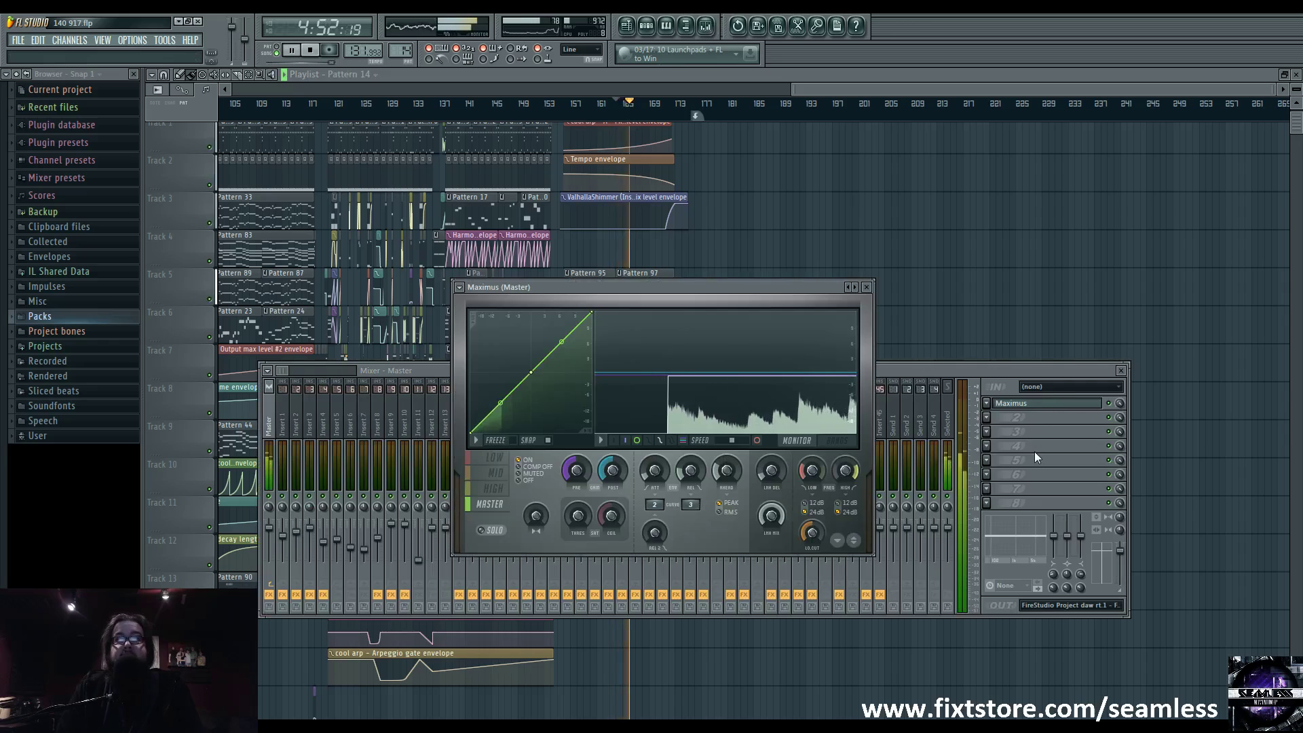
key("space")
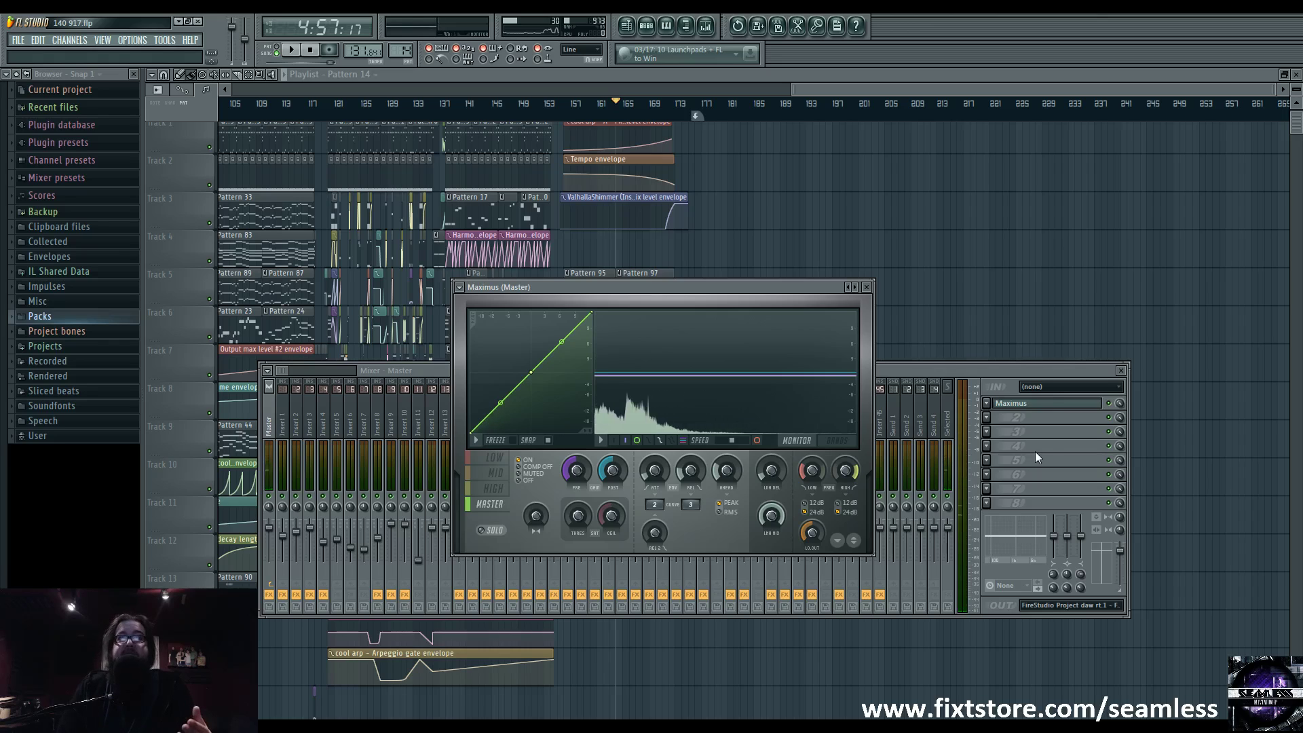
Nudge the master curve's pre gain in the Master's Maximus and briefly replay the outro.
left_click_drag(572, 470, 576, 471)
key("space")
key("space")
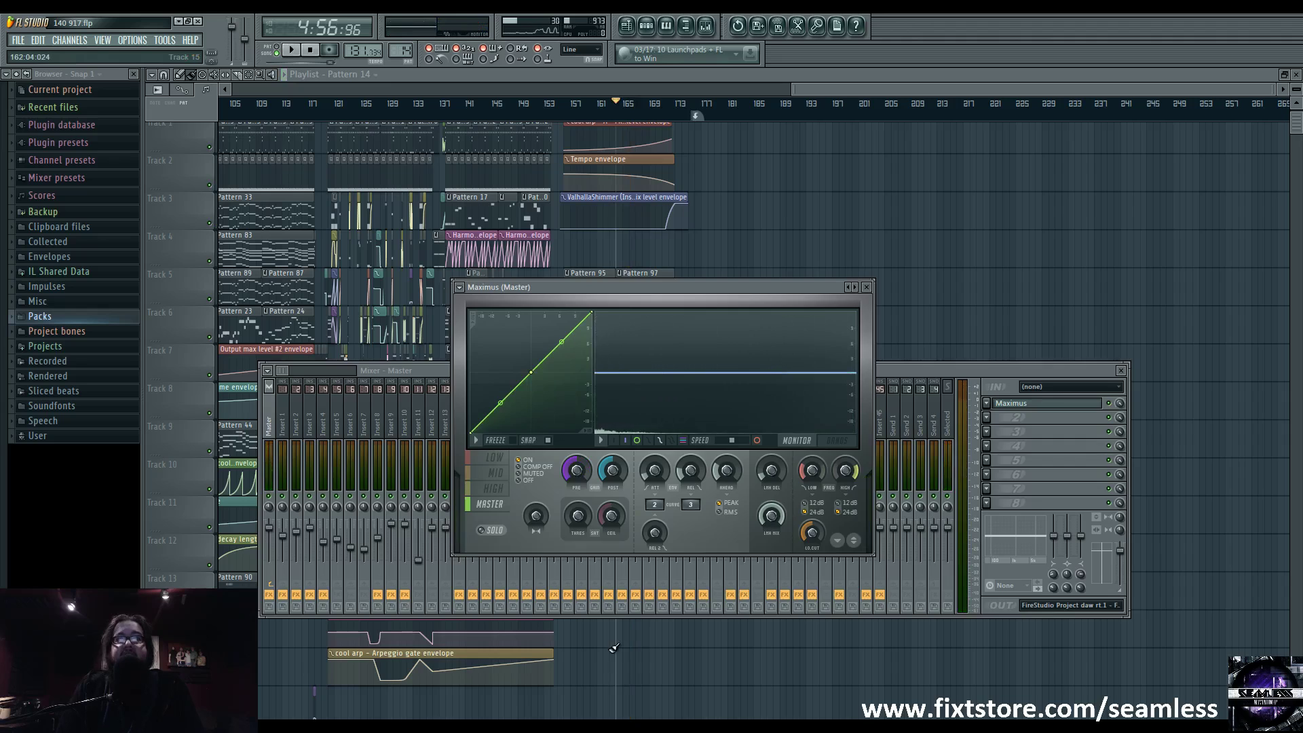
Start playback of the song at the start of the Harmor #16 envelope clip in the playlist.
left_click_drag(616, 638, 859, 660)
scroll(617, 476, "up", 6)
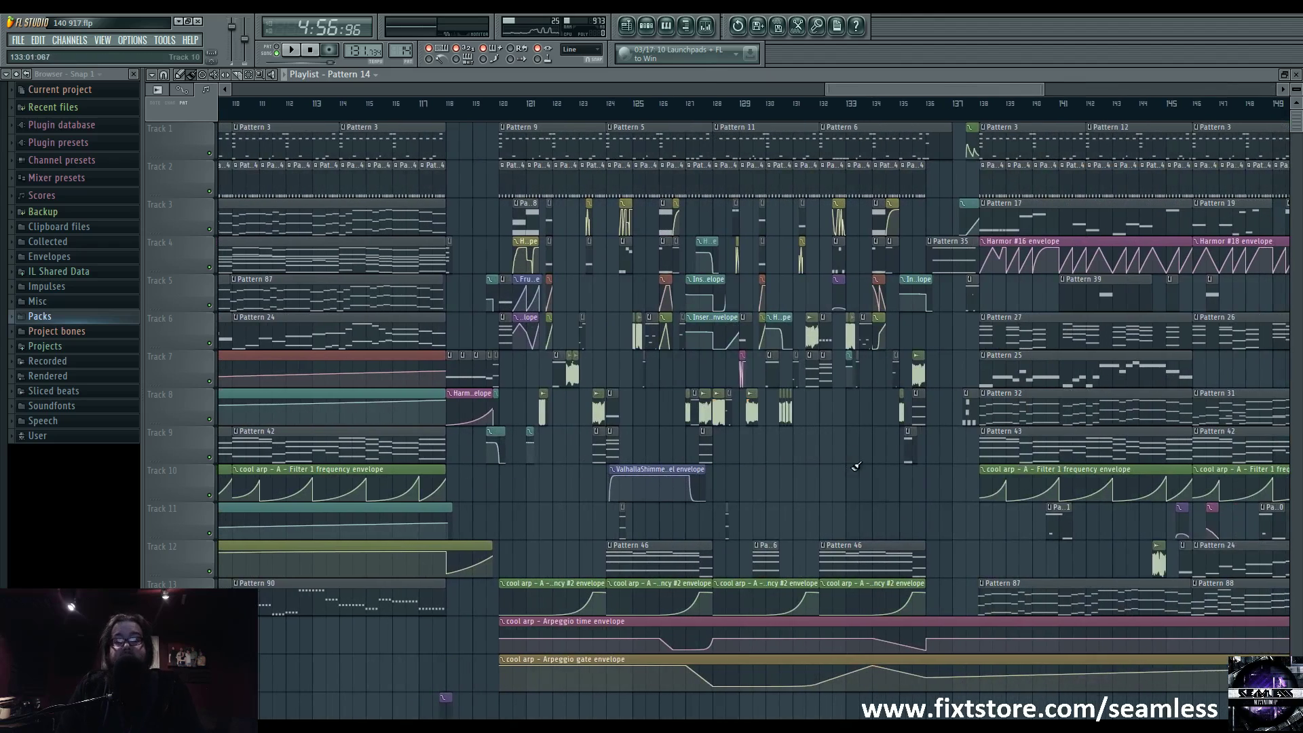
left_click_drag(857, 467, 435, 480)
left_click(601, 104)
key("space")
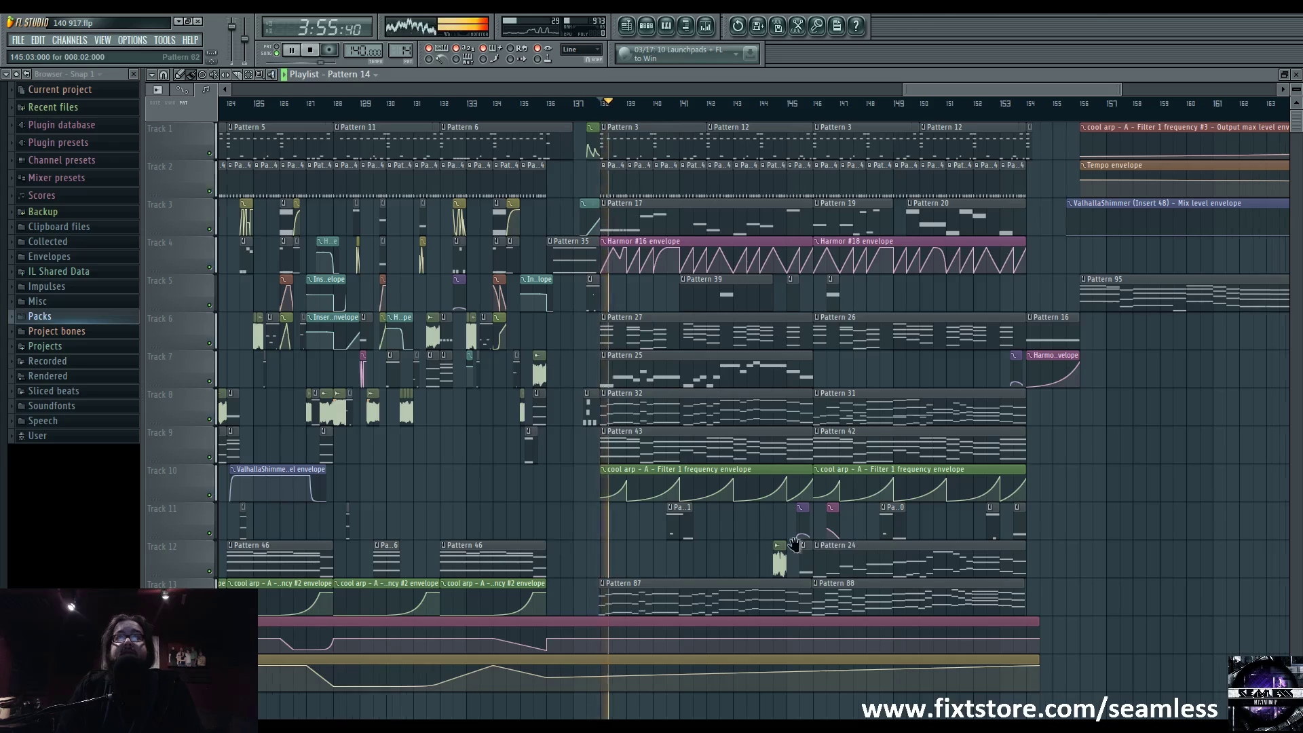
Open the Master's Maximus from the mixer and replay the Harmor #16 section to watch its monitor, and stop playback.
left_click_drag(638, 159, 462, 141)
left_click(706, 25)
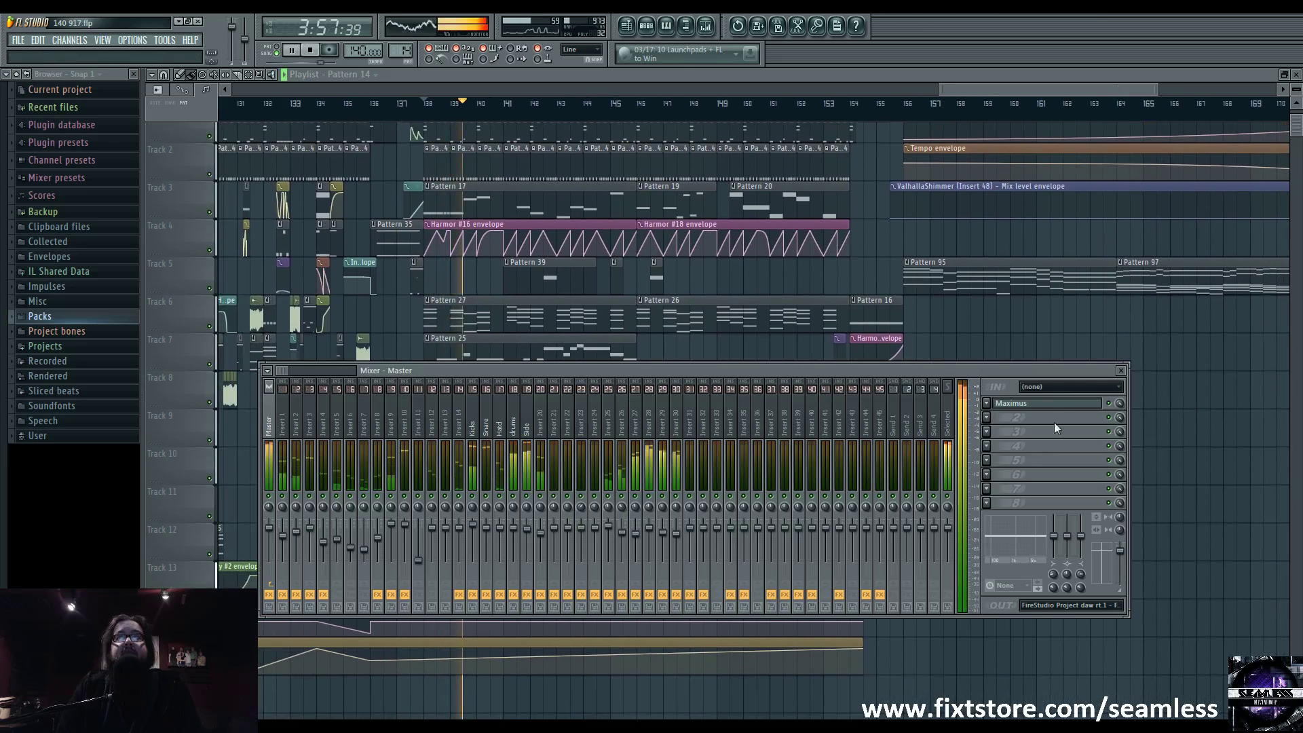
left_click(1048, 403)
key("space")
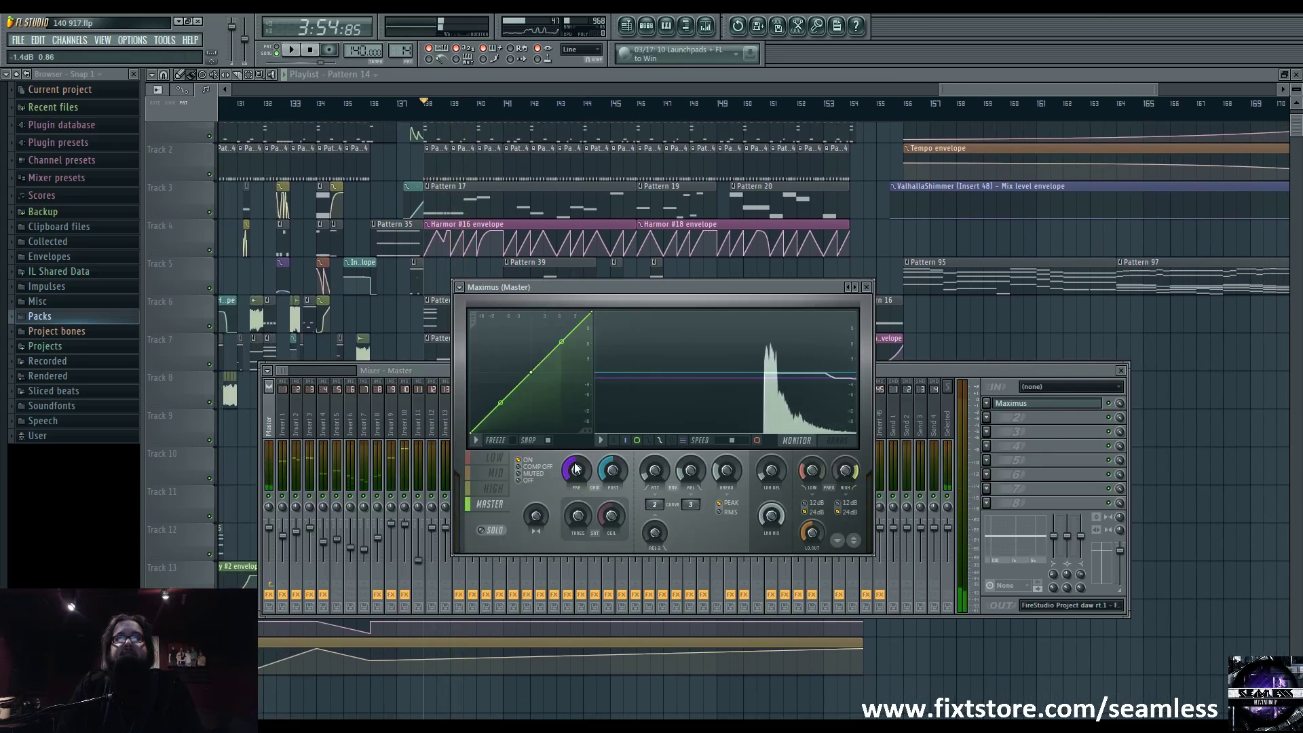
key("space")
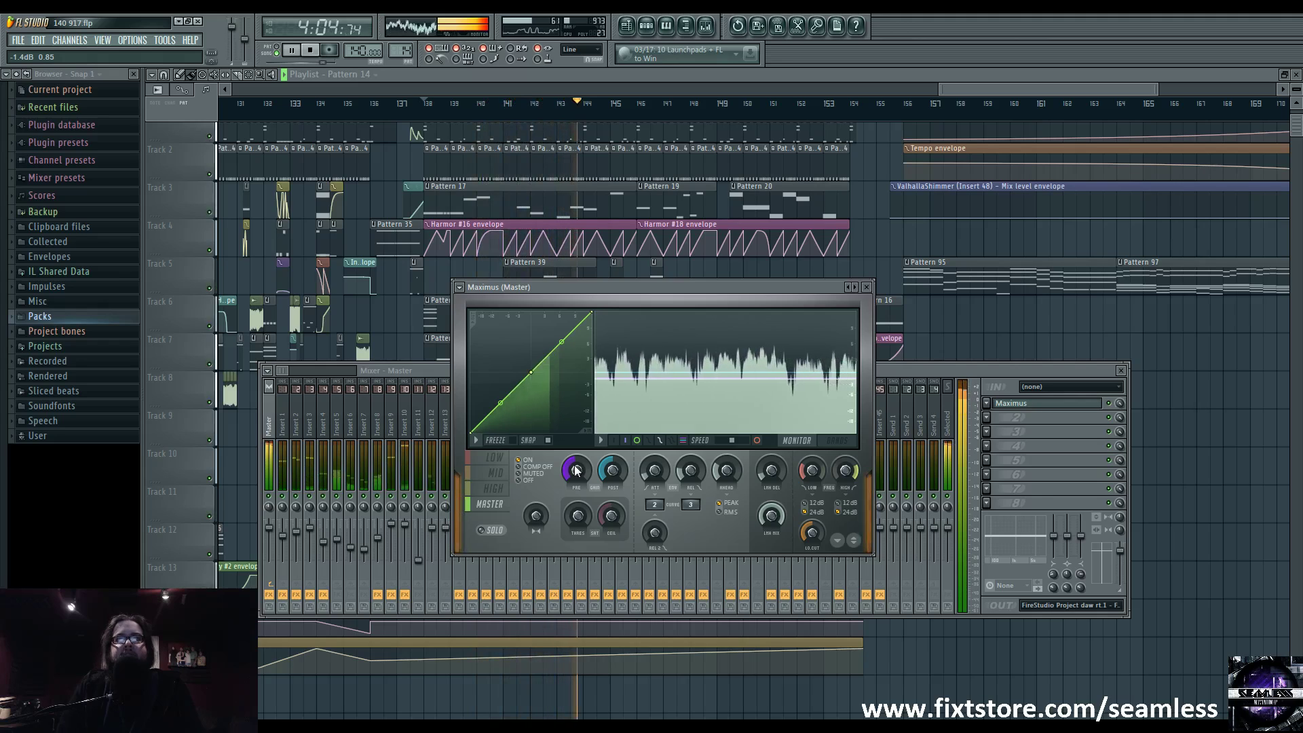
key("space")
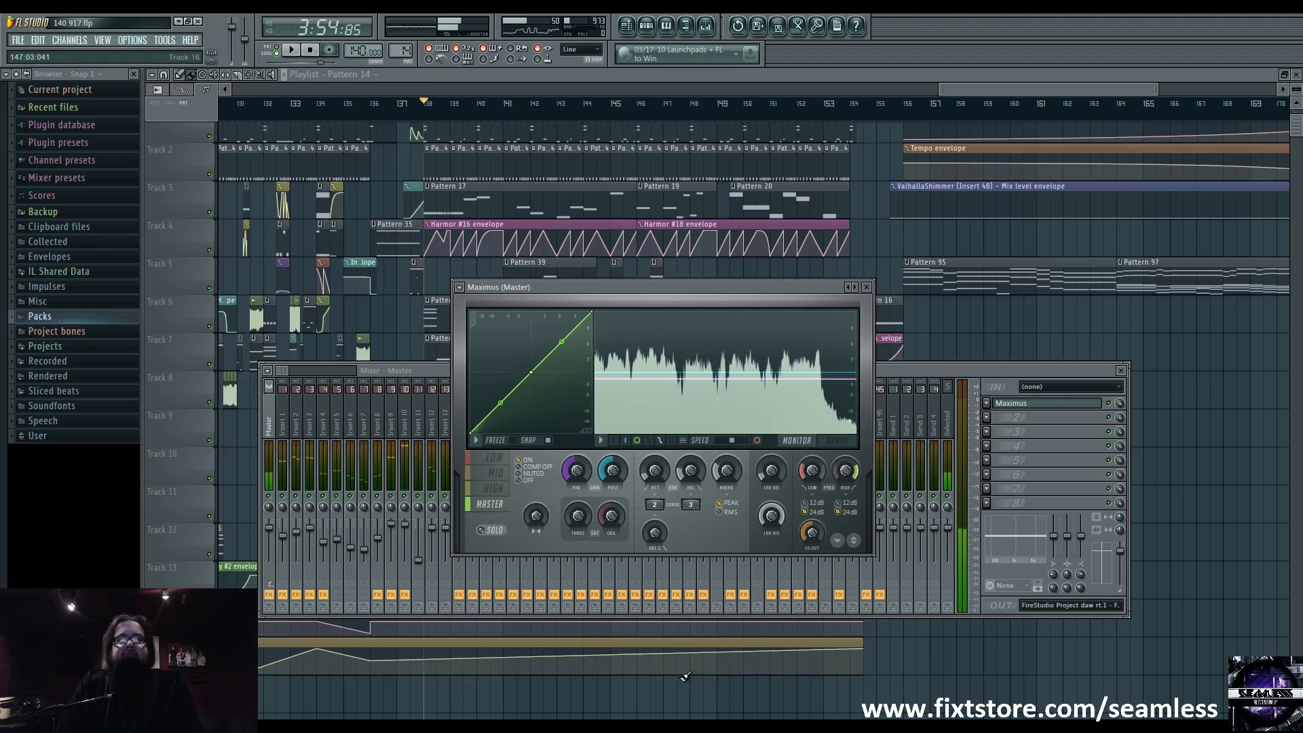
Close the open windows, show the mixer again and bring its insert tracks from 24 onward into view.
key("F12")
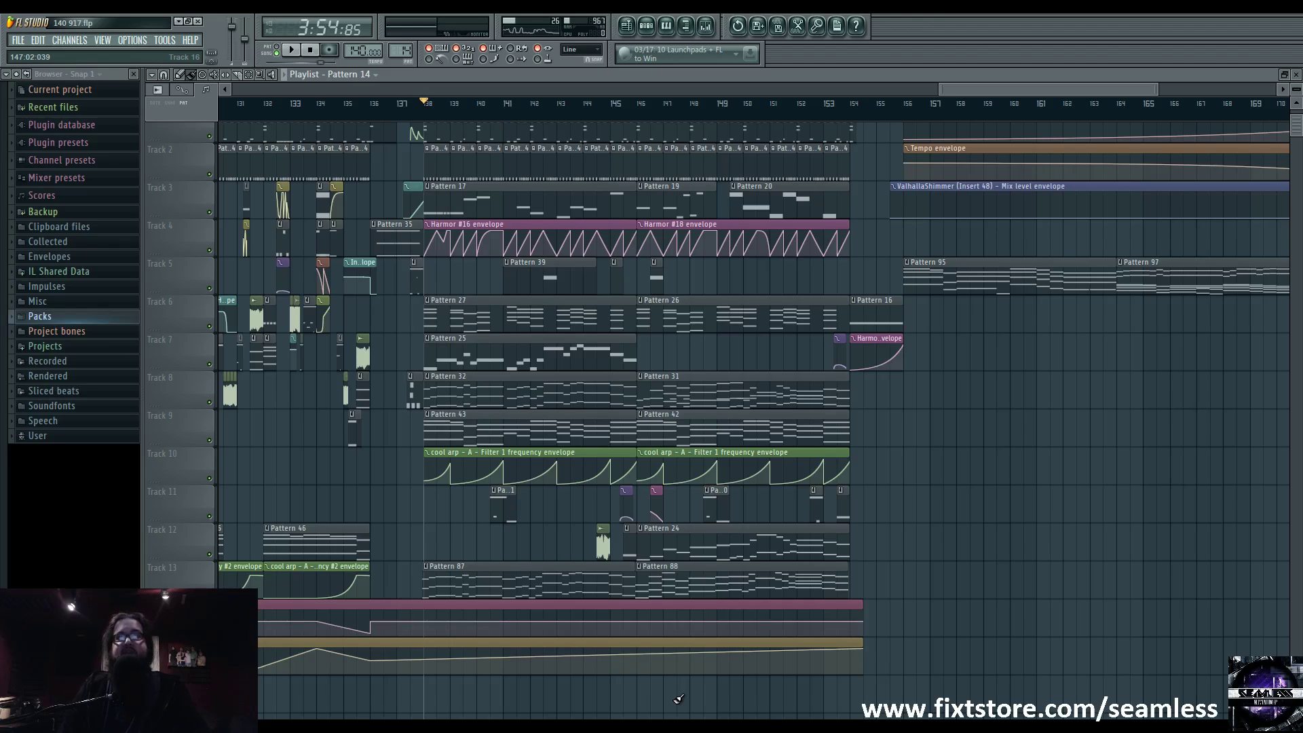
left_click(706, 26)
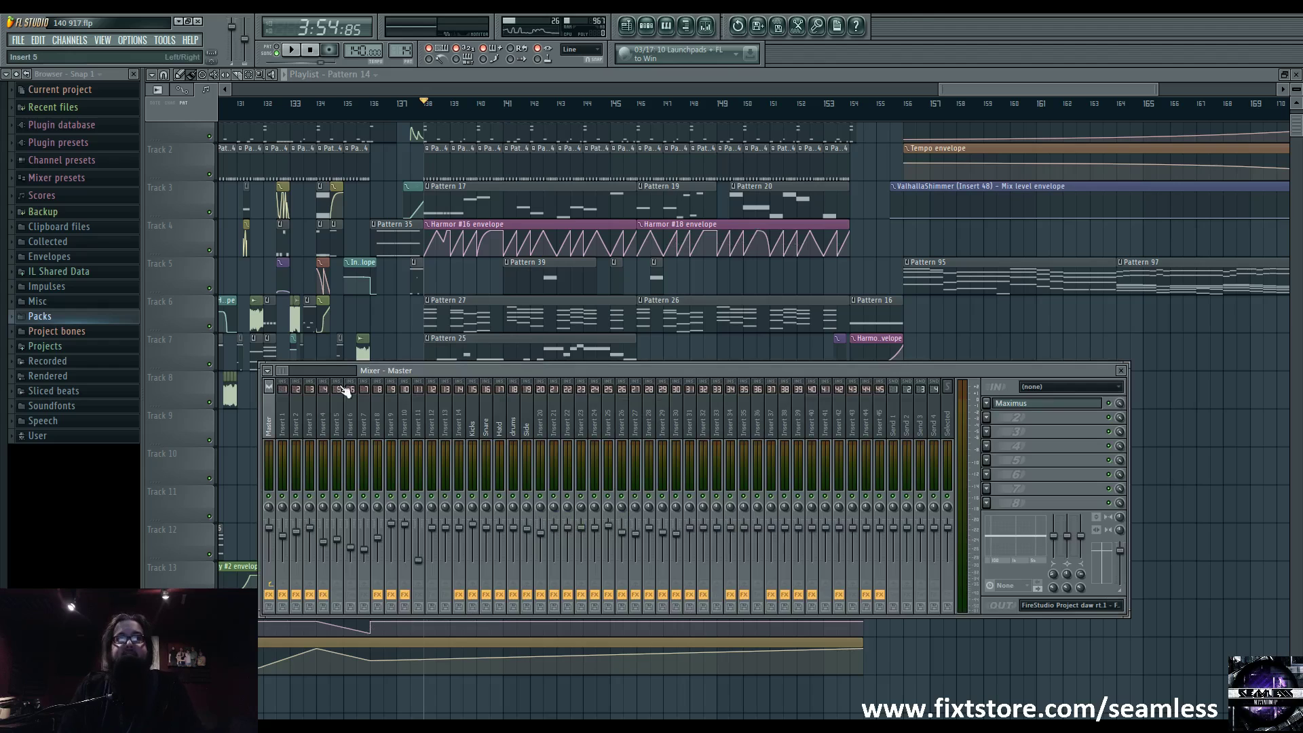
left_click_drag(283, 372, 312, 372)
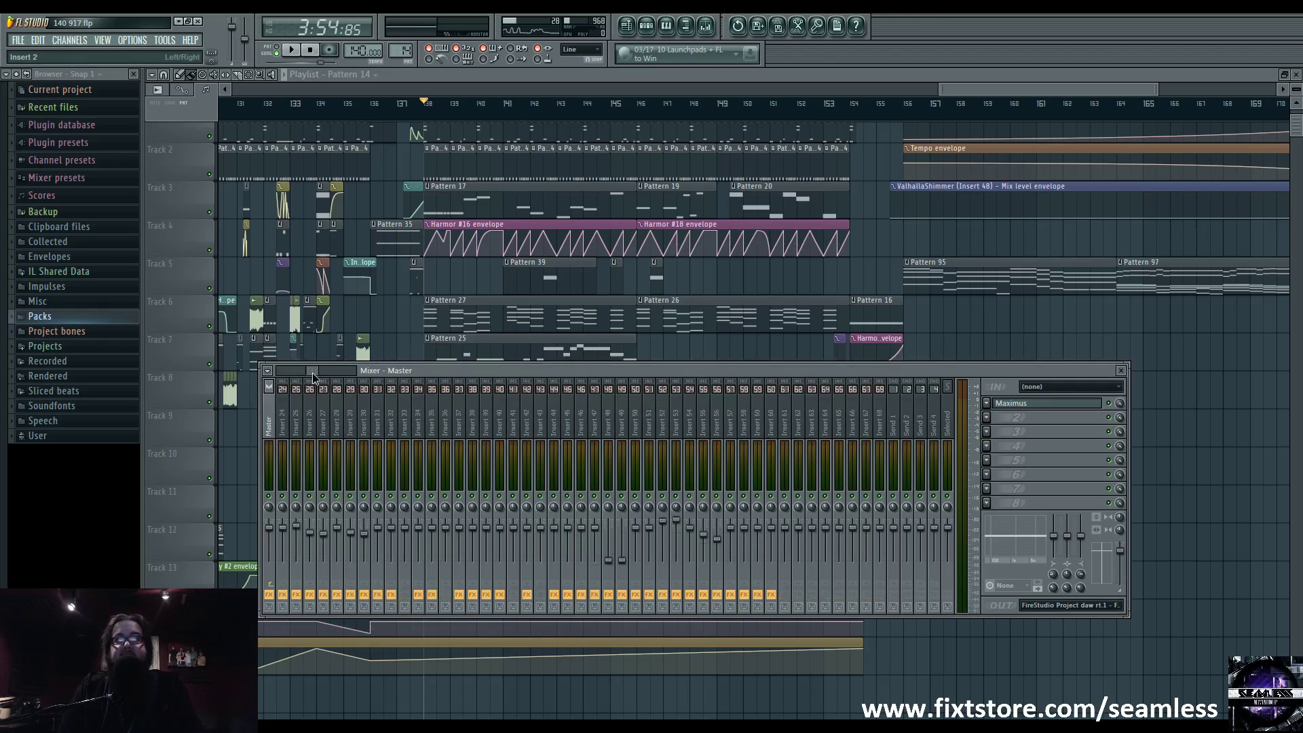
Play the Harmor #16 section while watching the mixer's insert meters, stop playback and hide the mixer.
key("space")
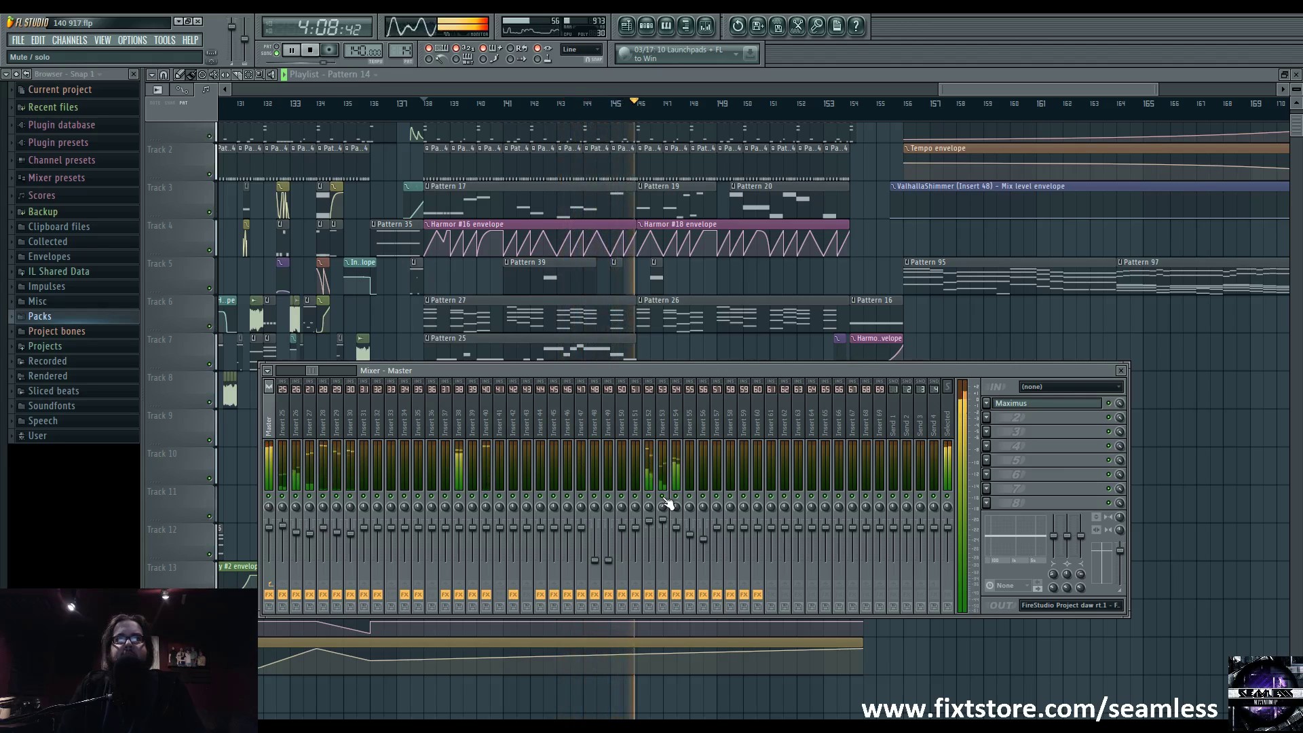
key("space")
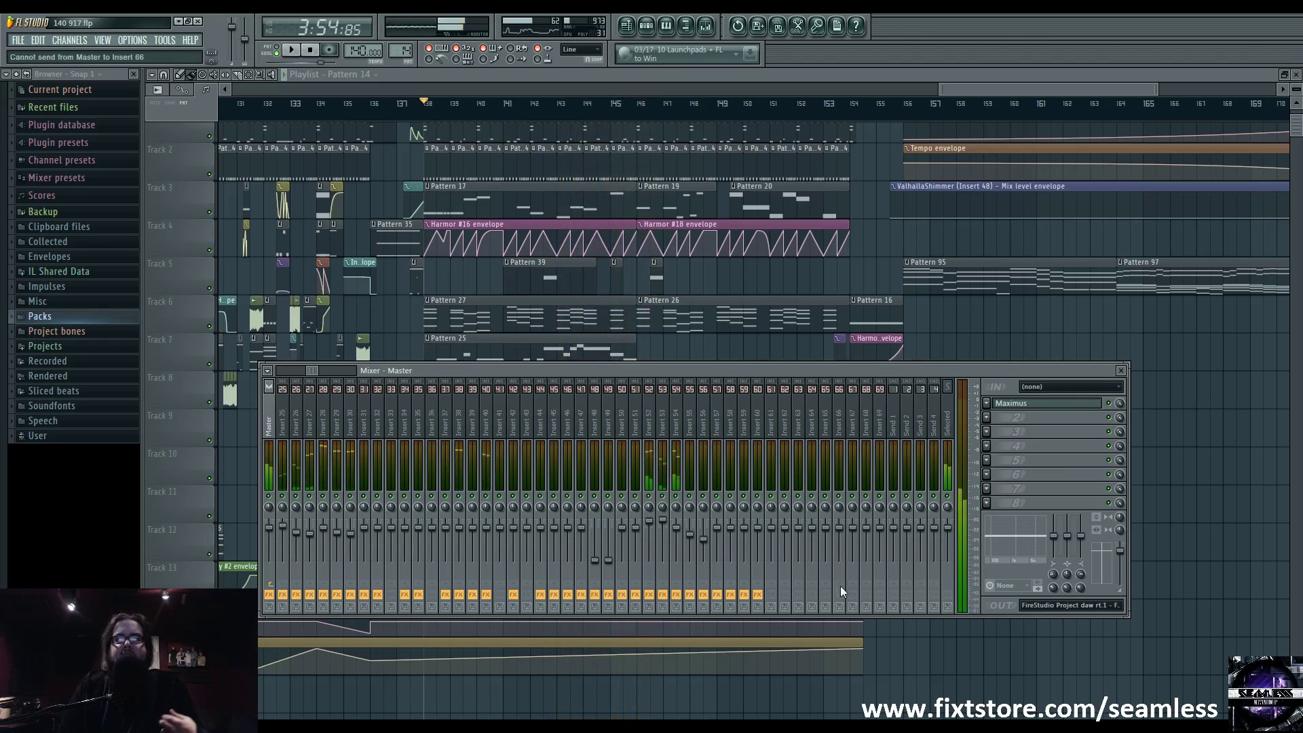
key("F9")
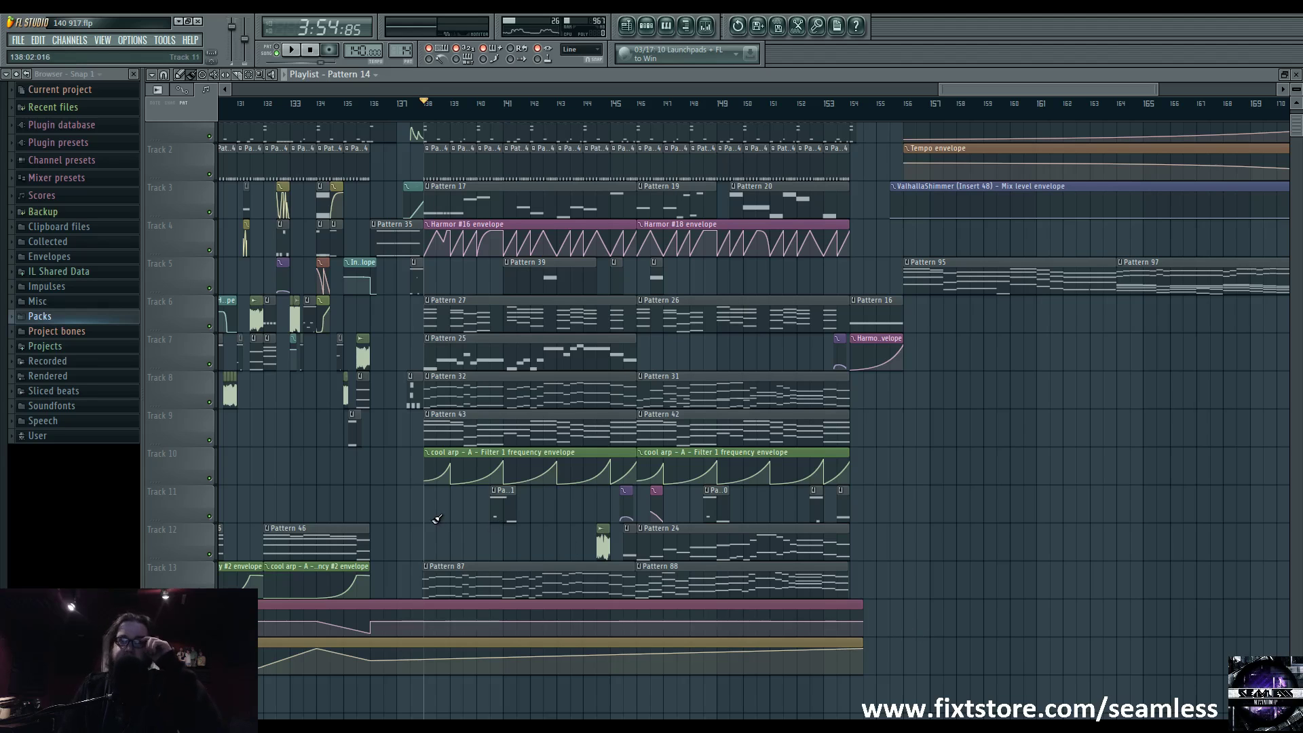
Place the playback position at the start of the Pattern 9 clip near bar 120, show the mixer and open the Master's Maximus.
left_click_drag(437, 519, 581, 567)
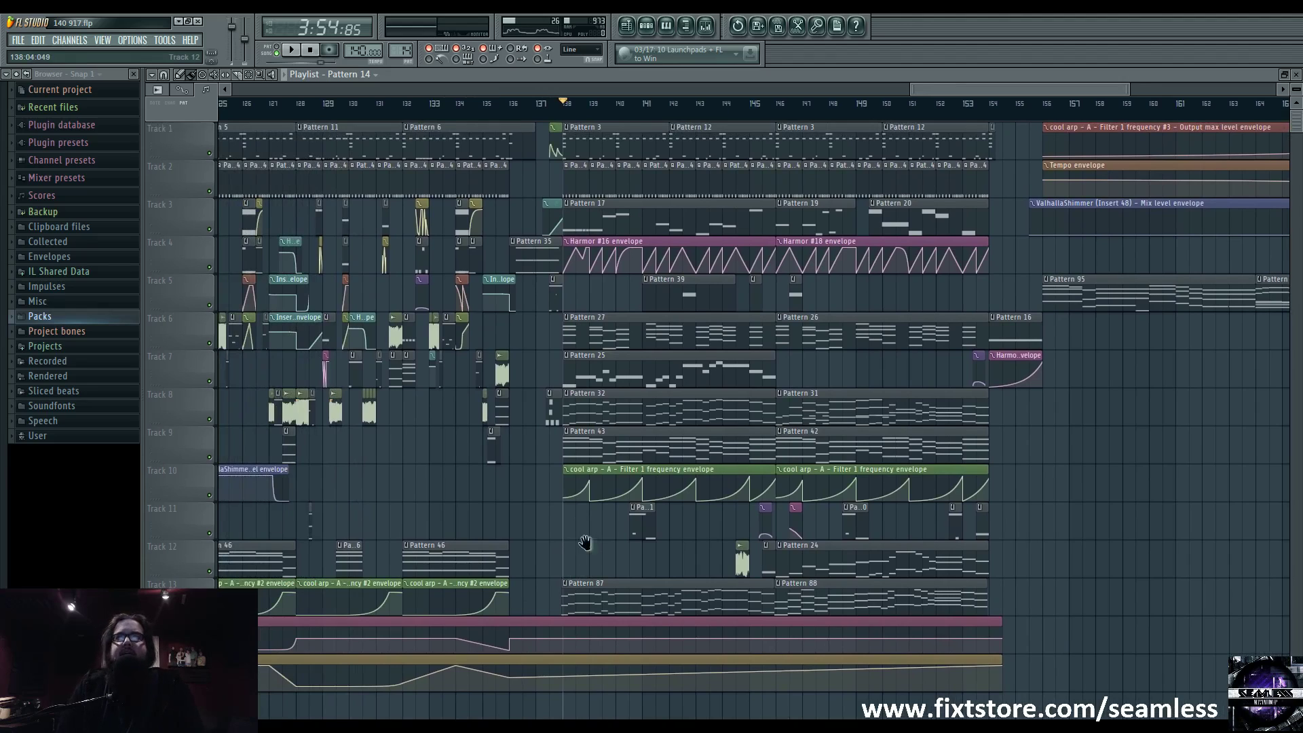
left_click_drag(585, 543, 720, 560)
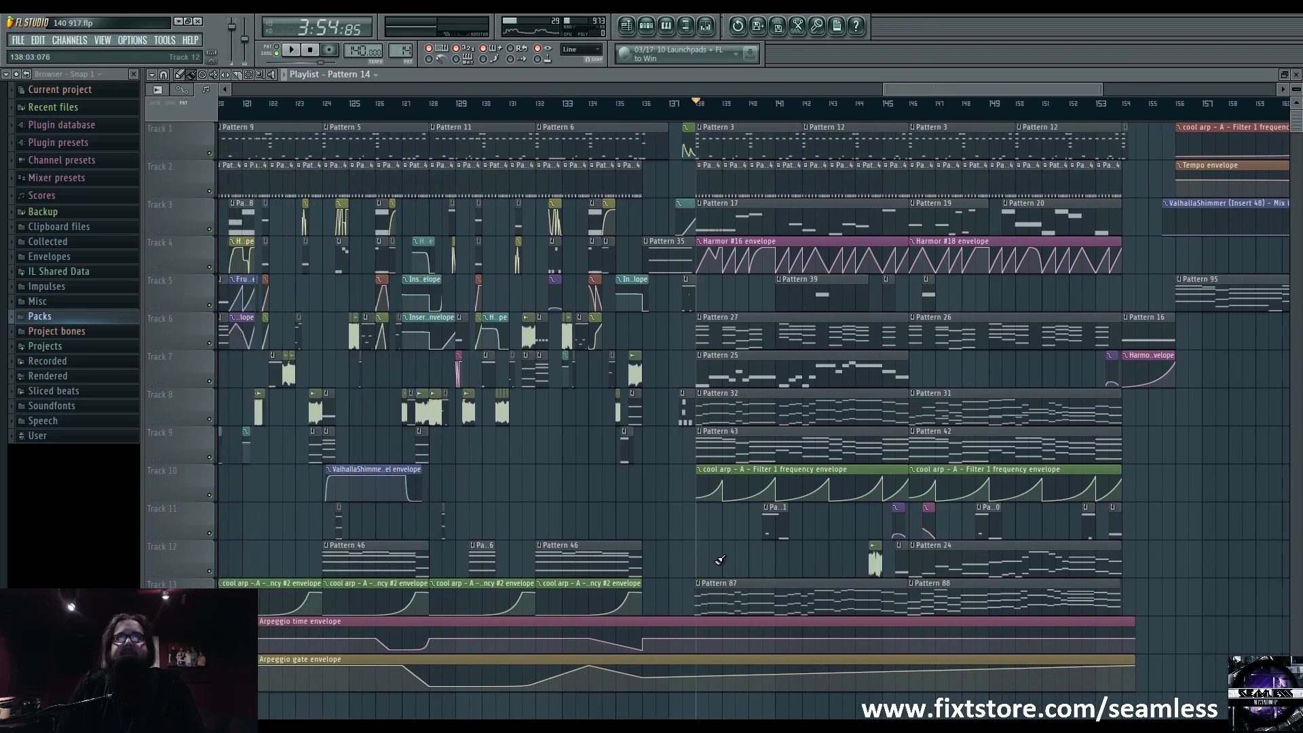
scroll(719, 560, "down", 3)
scroll(615, 506, "up", 1)
left_click(412, 105)
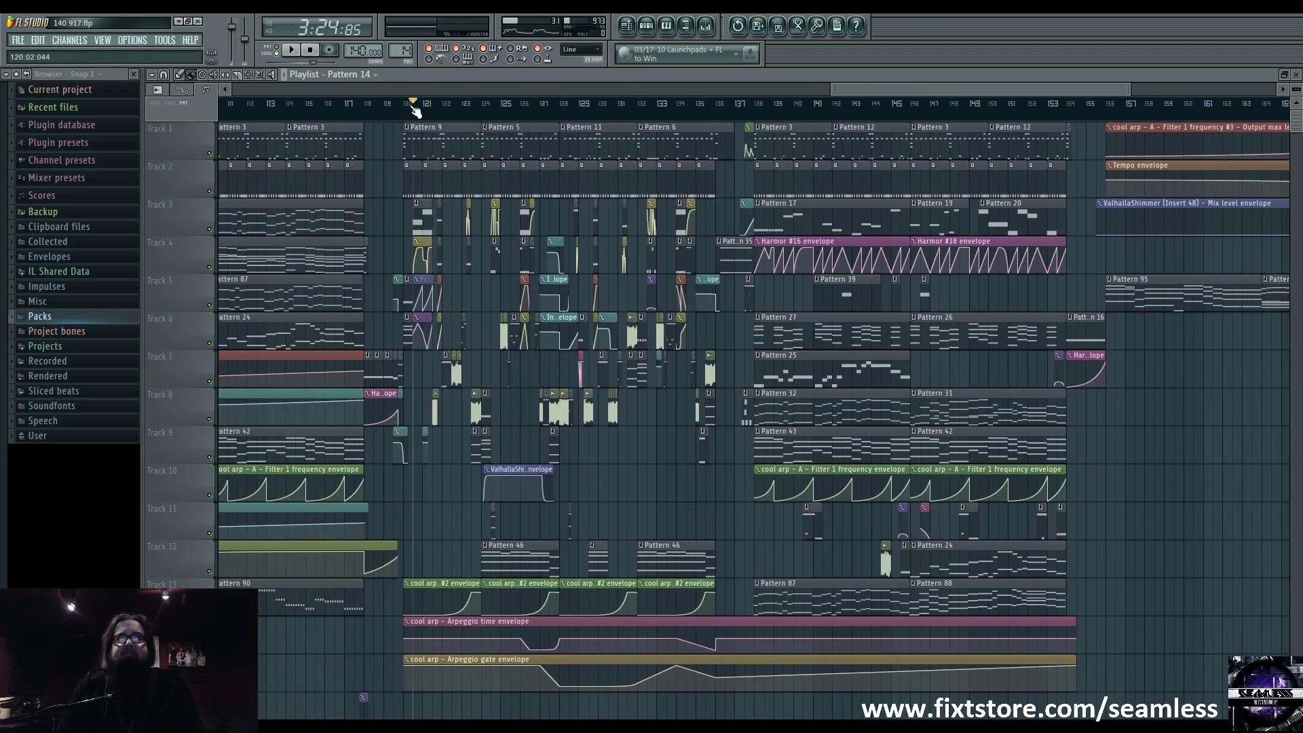
left_click(706, 25)
left_click(1012, 404)
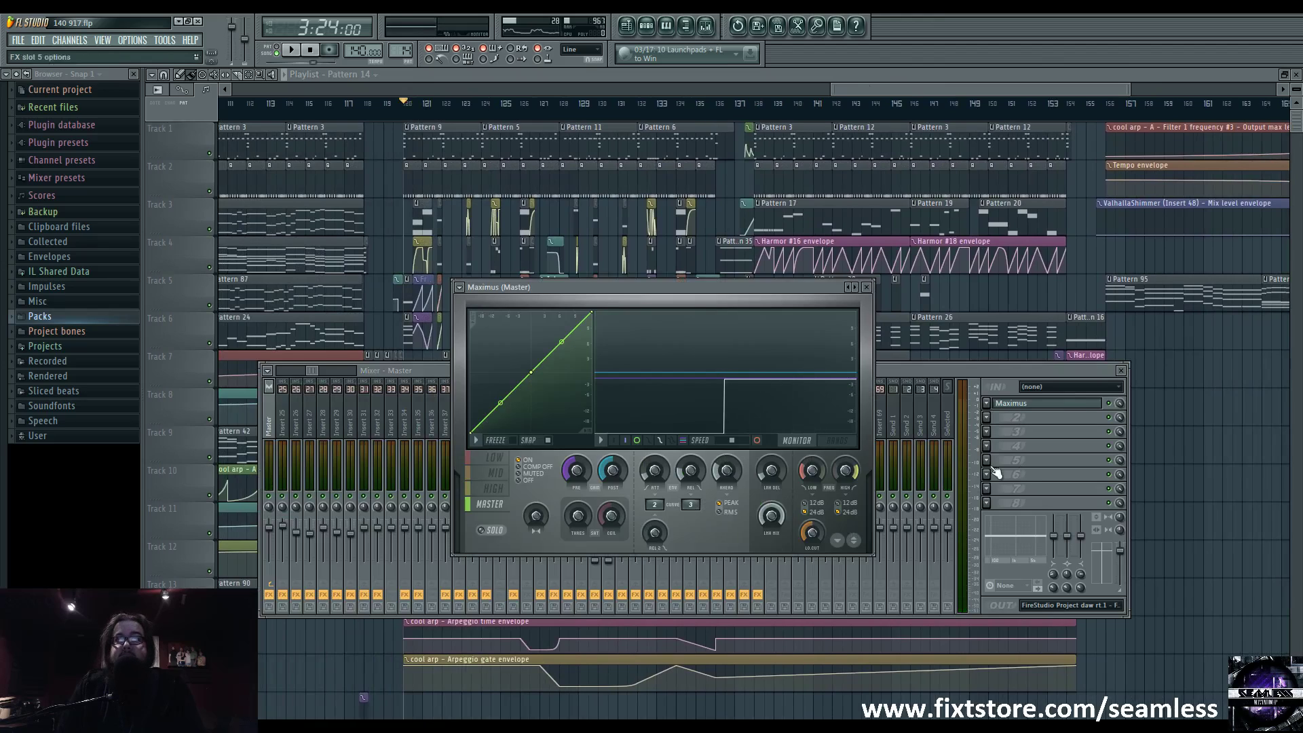
right_click(531, 372)
left_click(563, 387)
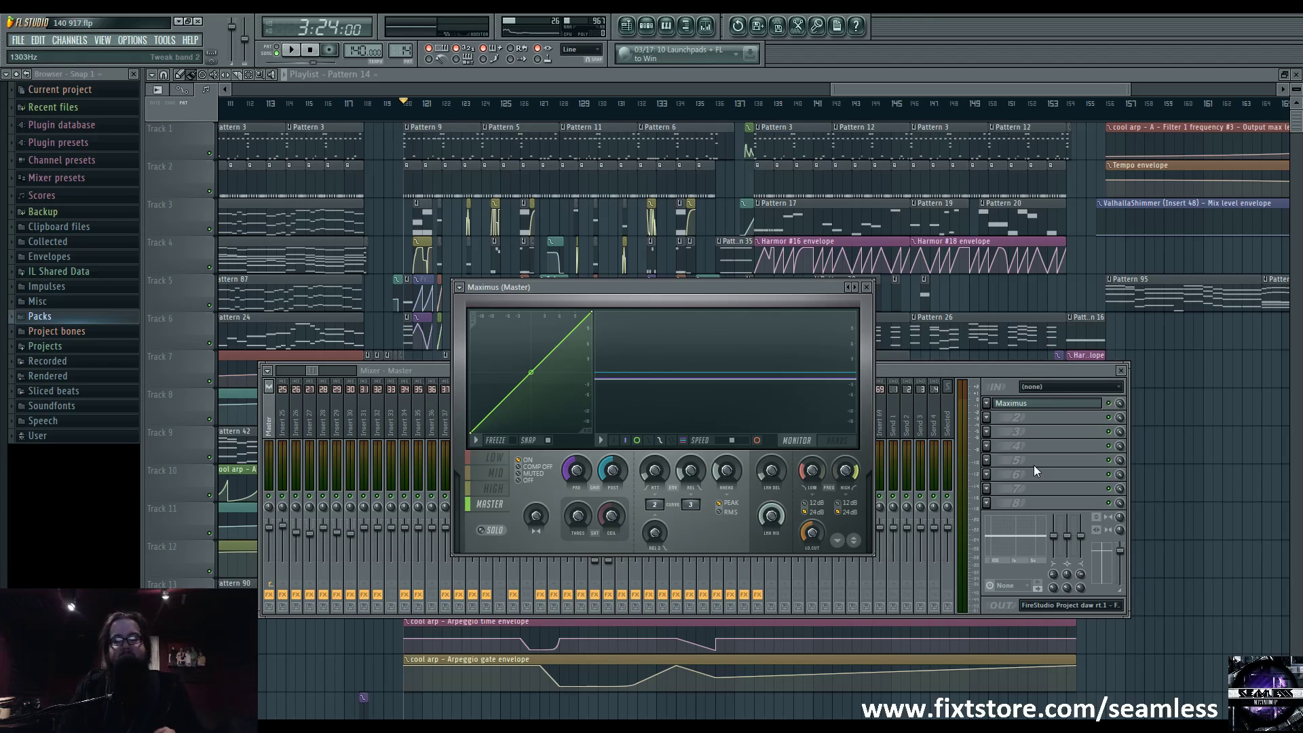
Bring the mixer in front of Maximus, shift it slightly lower and show its insert tracks from 1 onward.
left_click(1036, 479)
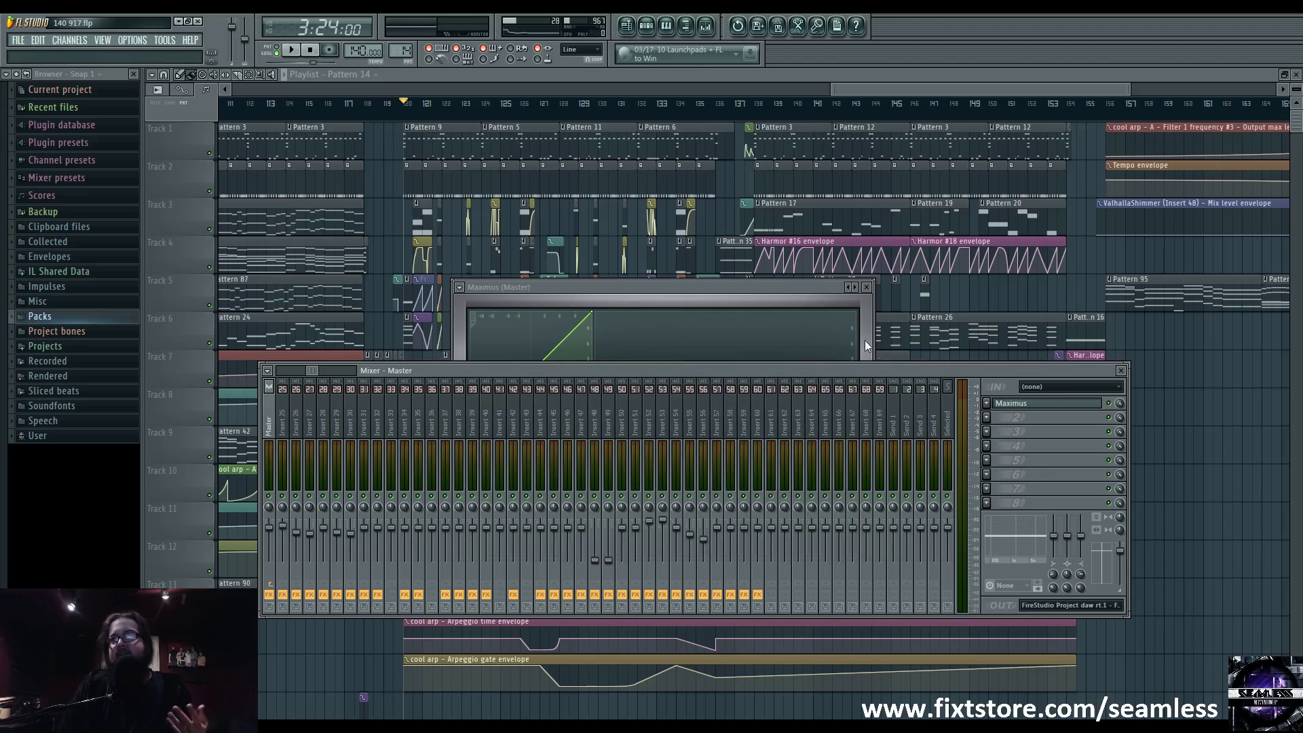
left_click_drag(868, 369, 860, 389)
left_click_drag(304, 391, 274, 391)
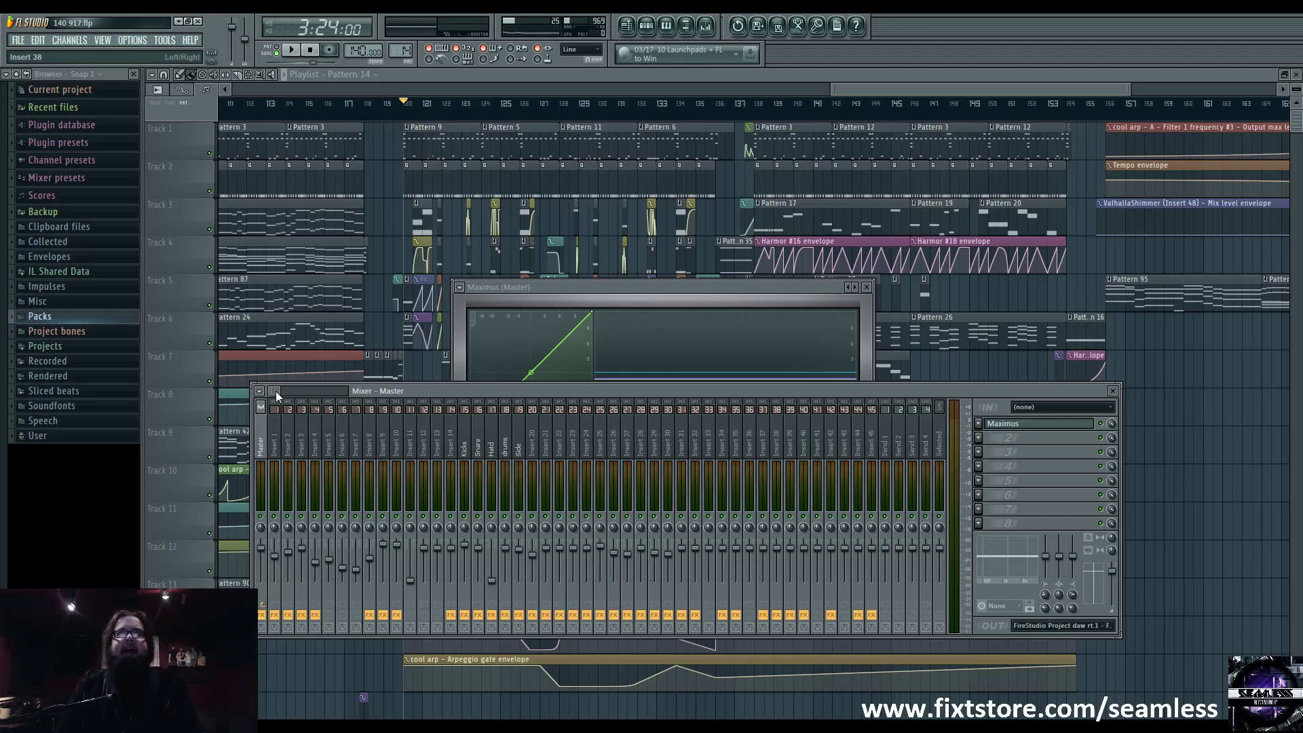
Play the song from the start of the Harmor #16 envelope at bar 138 with the mixer open, and stop playback.
left_click(758, 107)
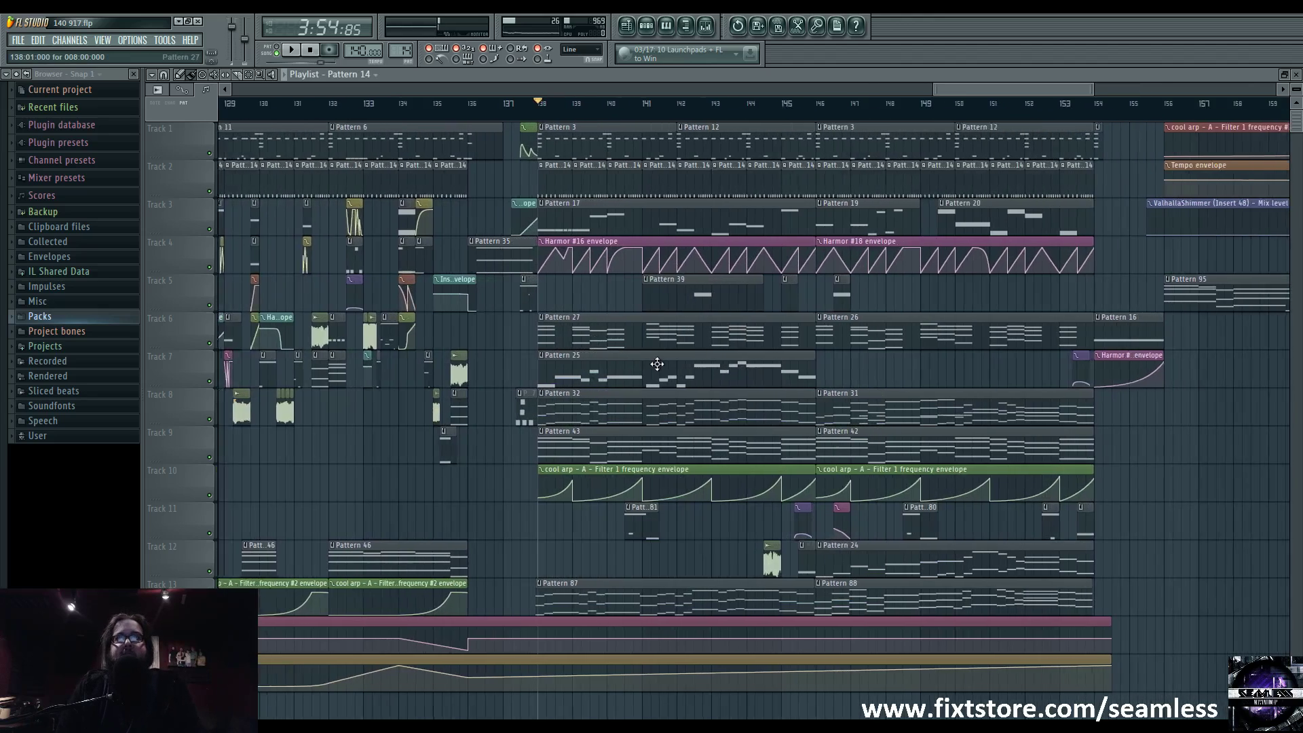
key("F9")
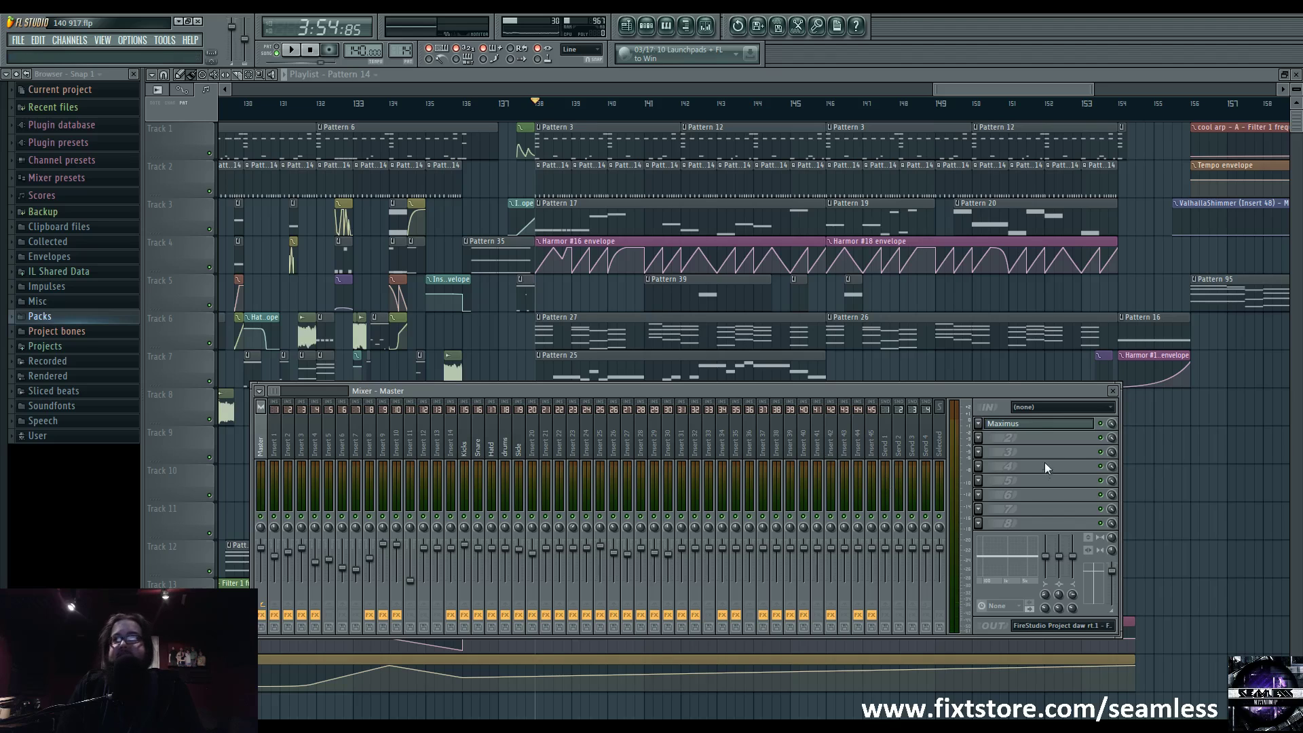
key("space")
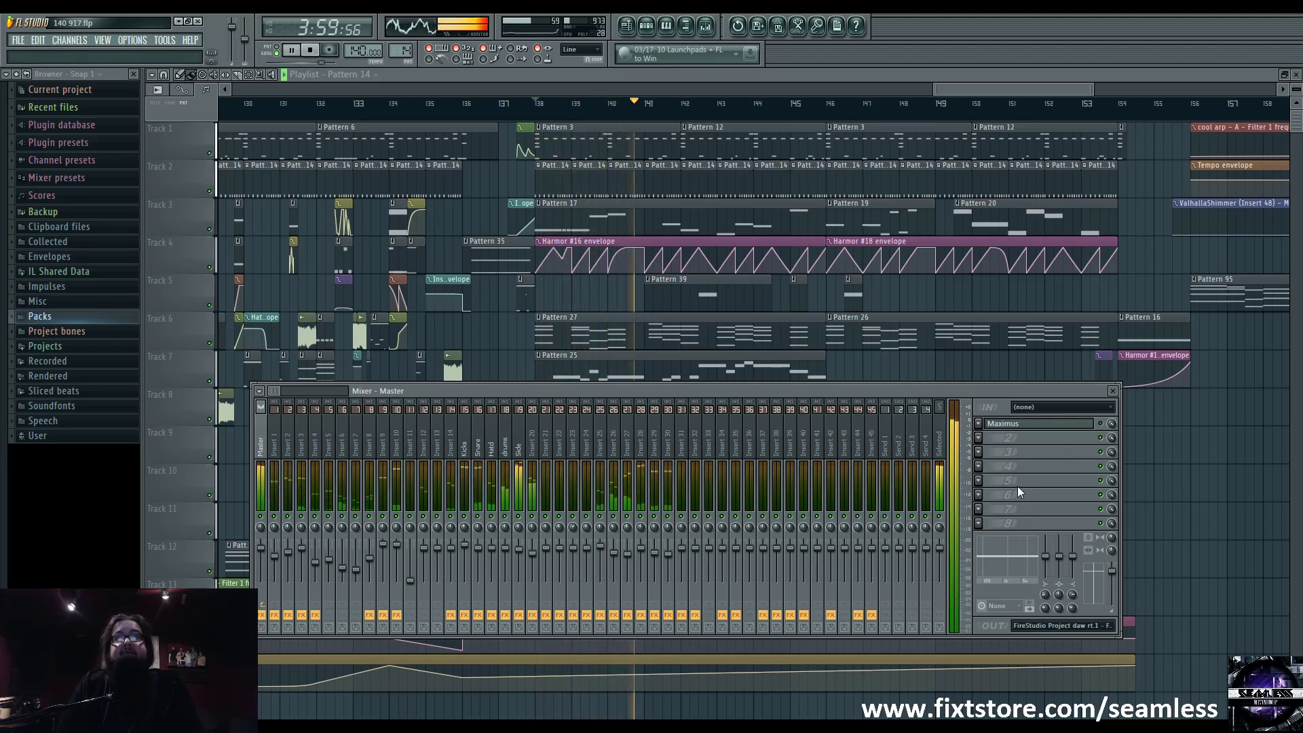
key("space")
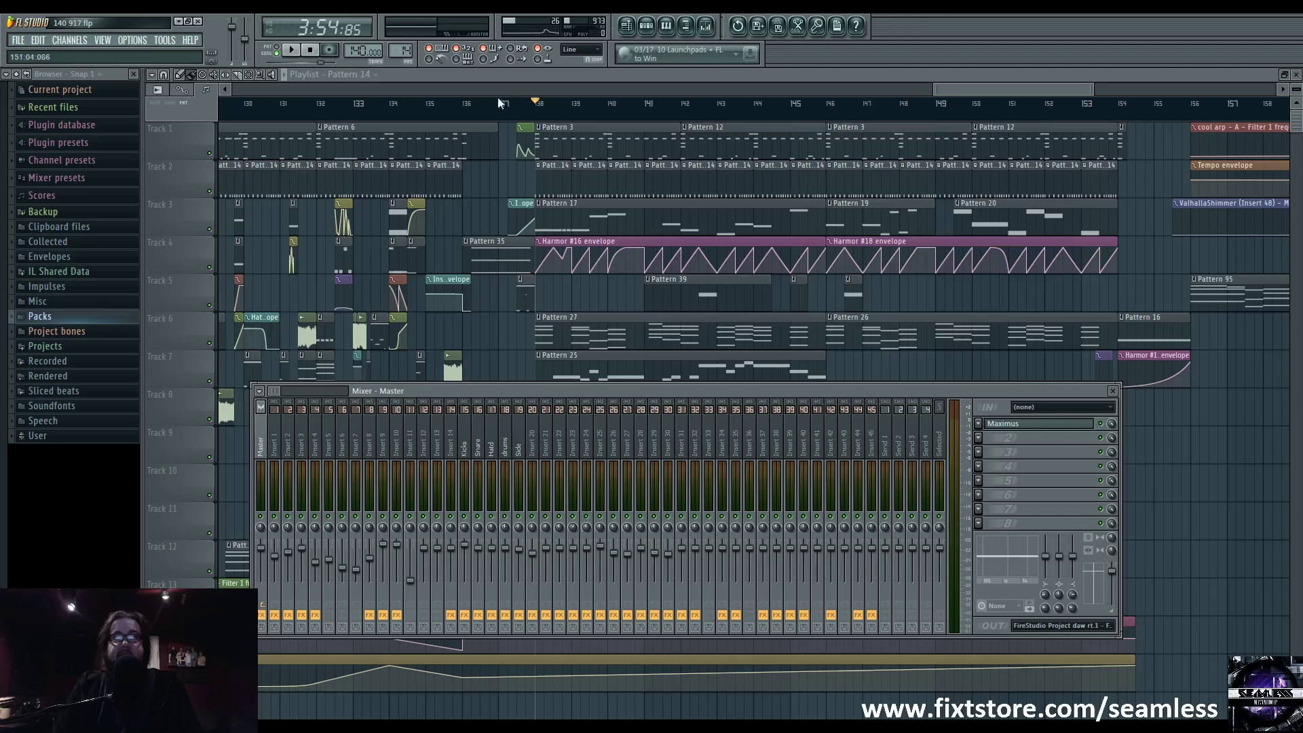
Set the playback position at the start of the earlier Harmor #2 filter envelope section near bar 69 and show the mixer.
key("F9")
scroll(611, 311, "down", 3)
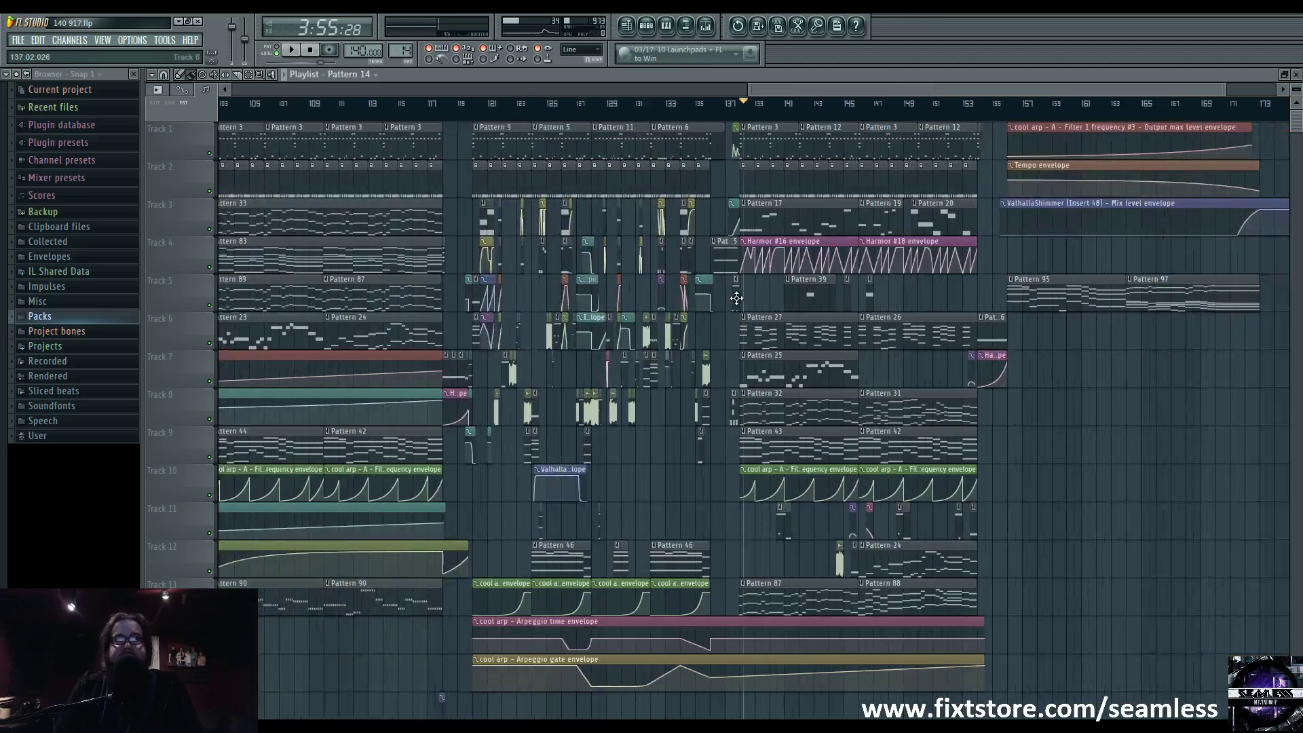
scroll(736, 298, "up", 10)
scroll(422, 113, "up", 2)
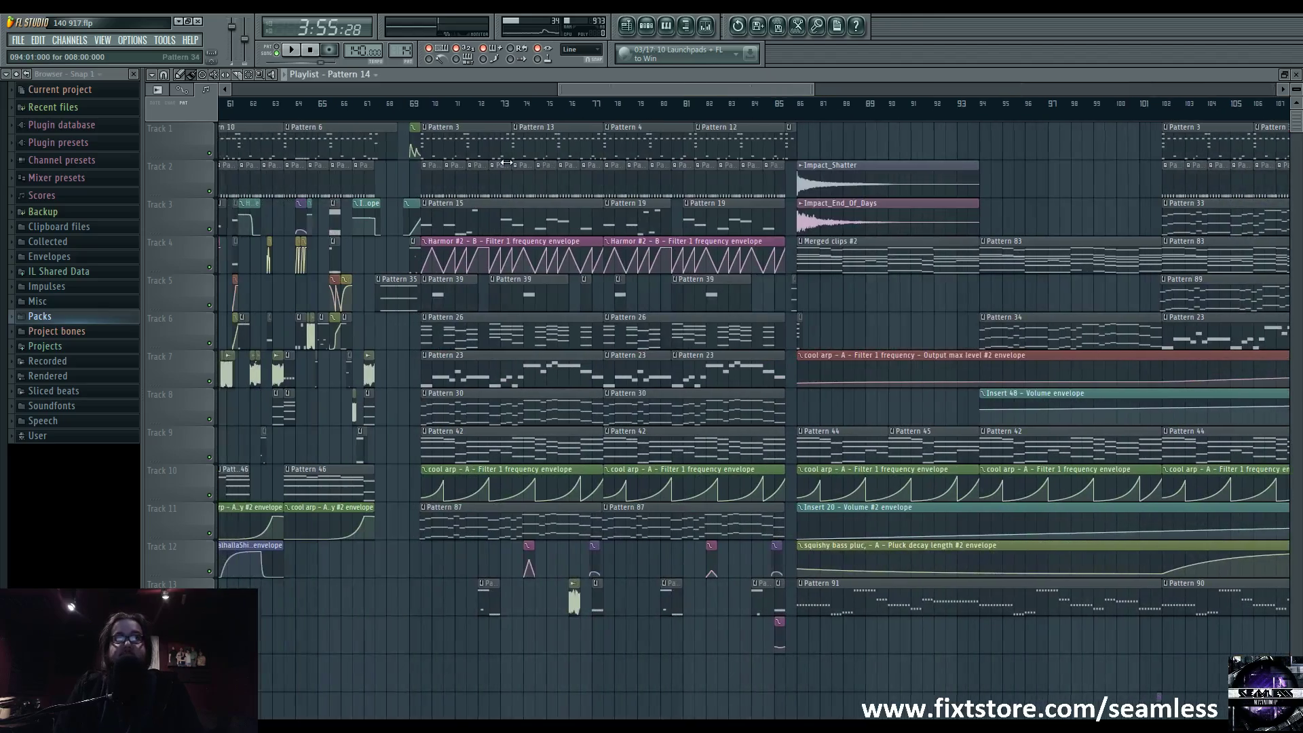
left_click(422, 113)
scroll(423, 113, "up", 2)
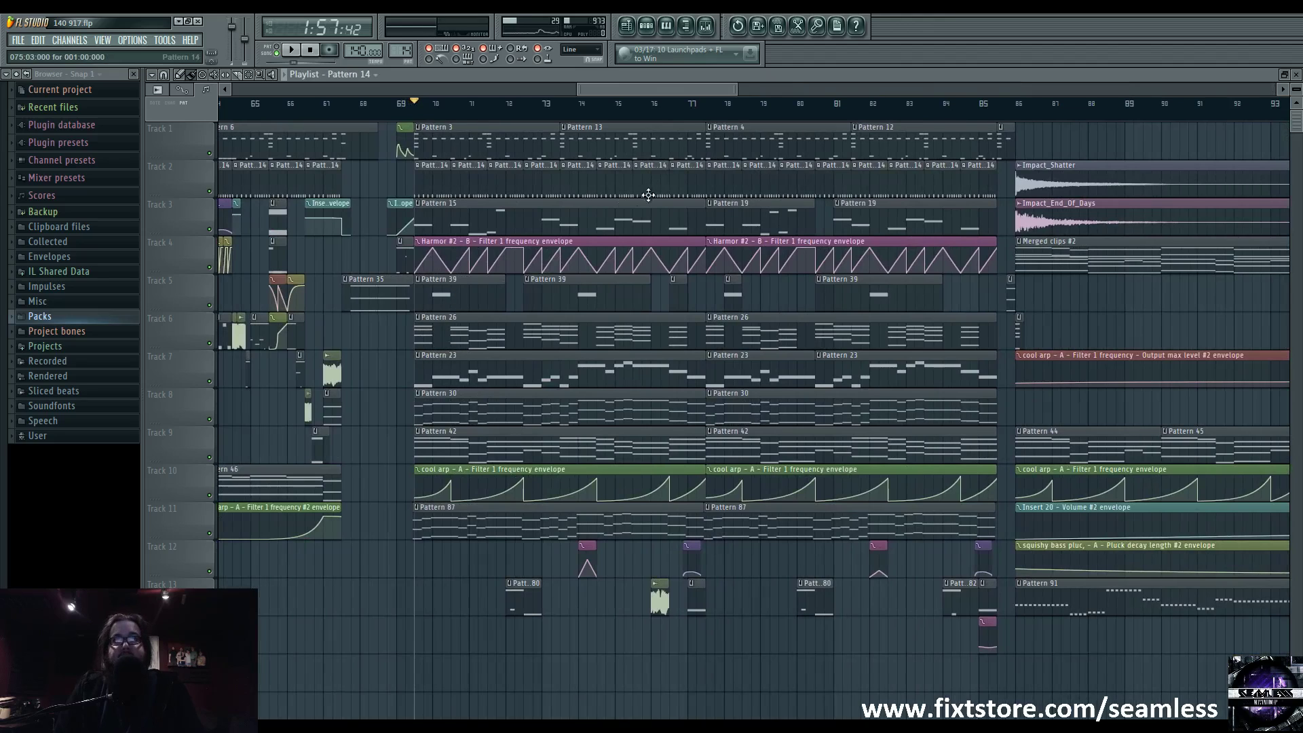
key("F9")
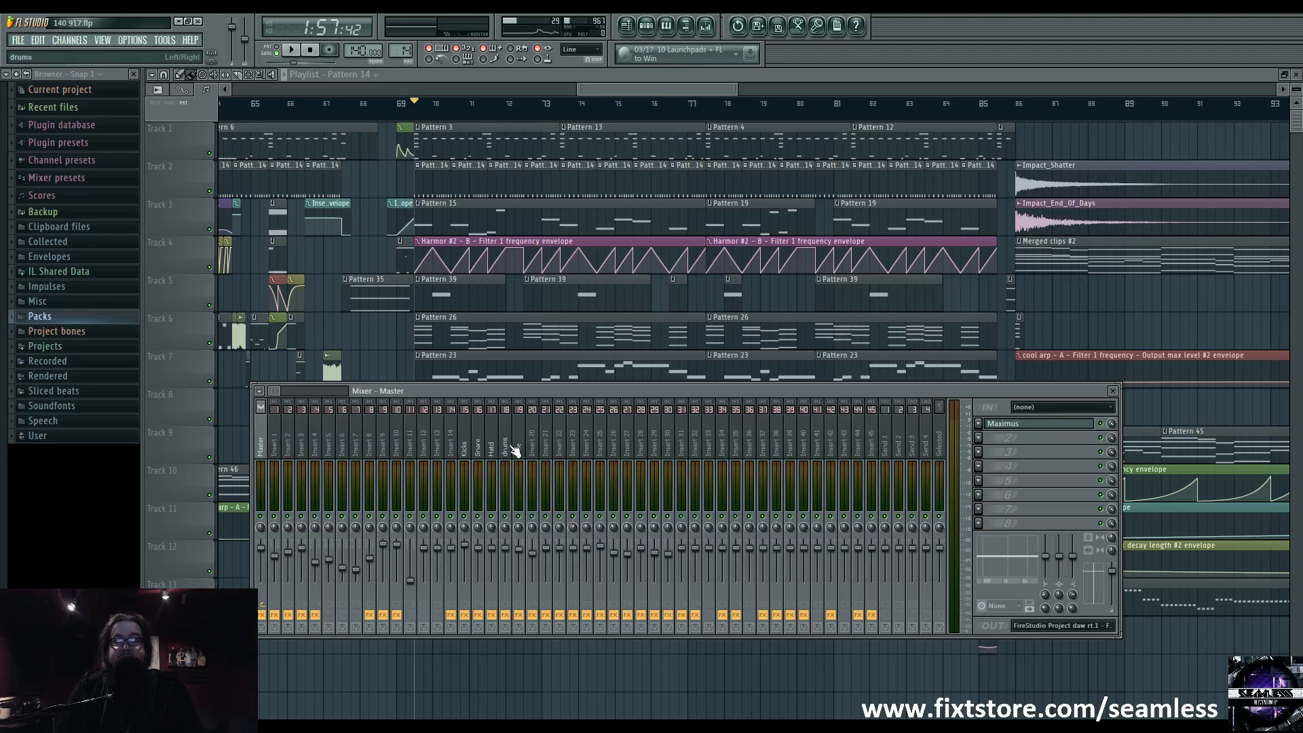
Step through the mixer tracks Insert 7, Kicks, Snare, Side and Insert 20 to examine their routing, ending on the Master.
left_click(513, 449)
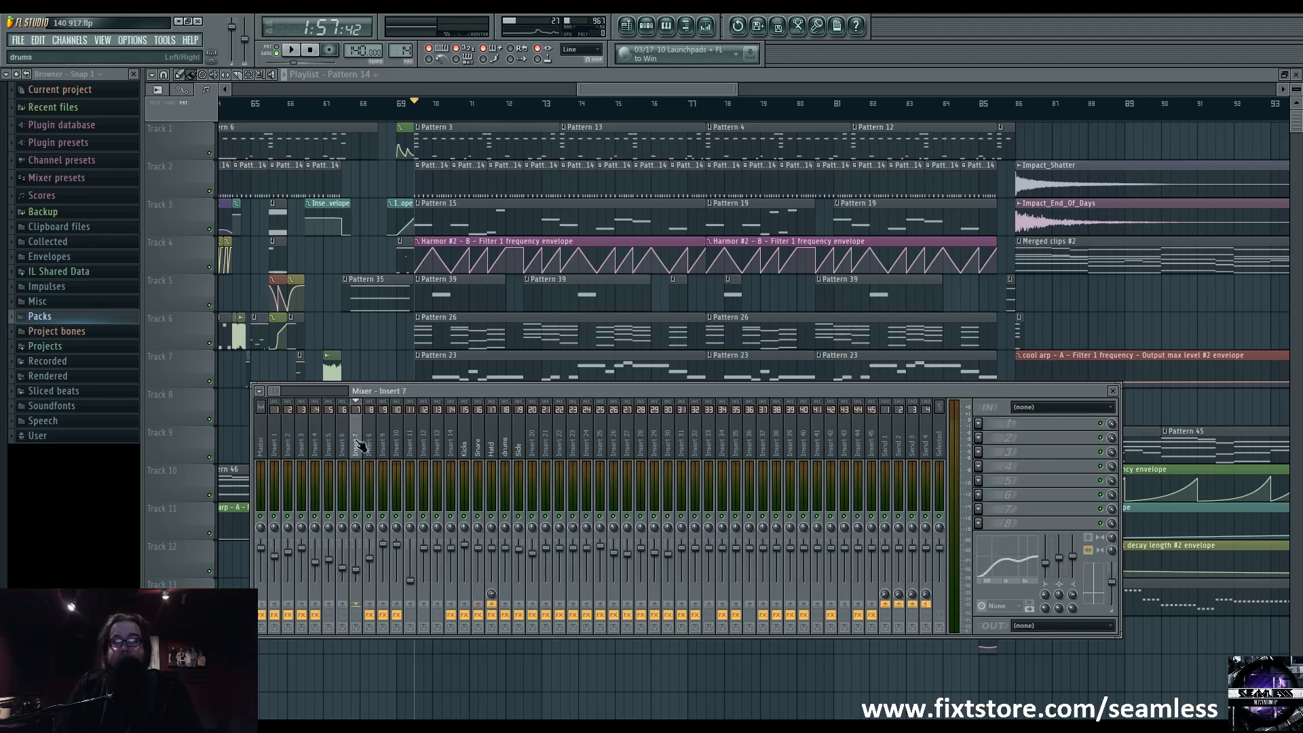
left_click(464, 448)
left_click(478, 448)
left_click(518, 448)
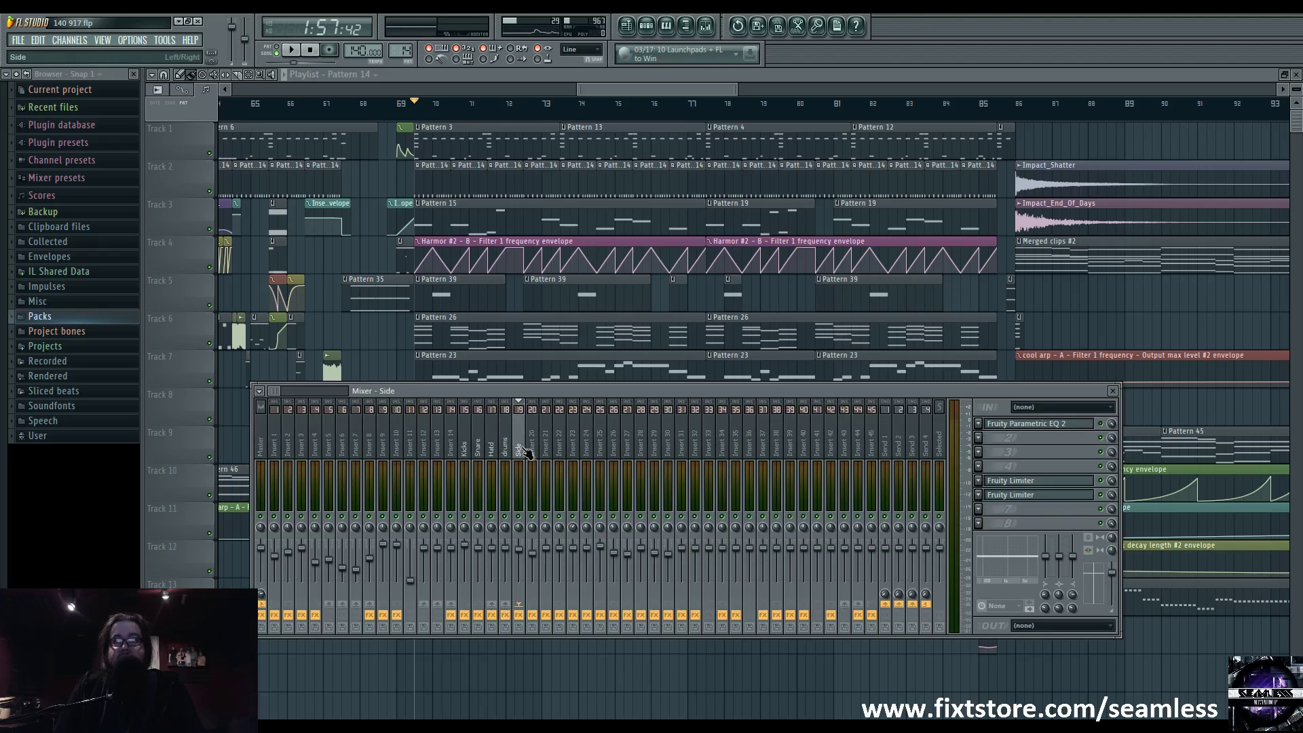
left_click(532, 448)
left_click(519, 448)
left_click(262, 448)
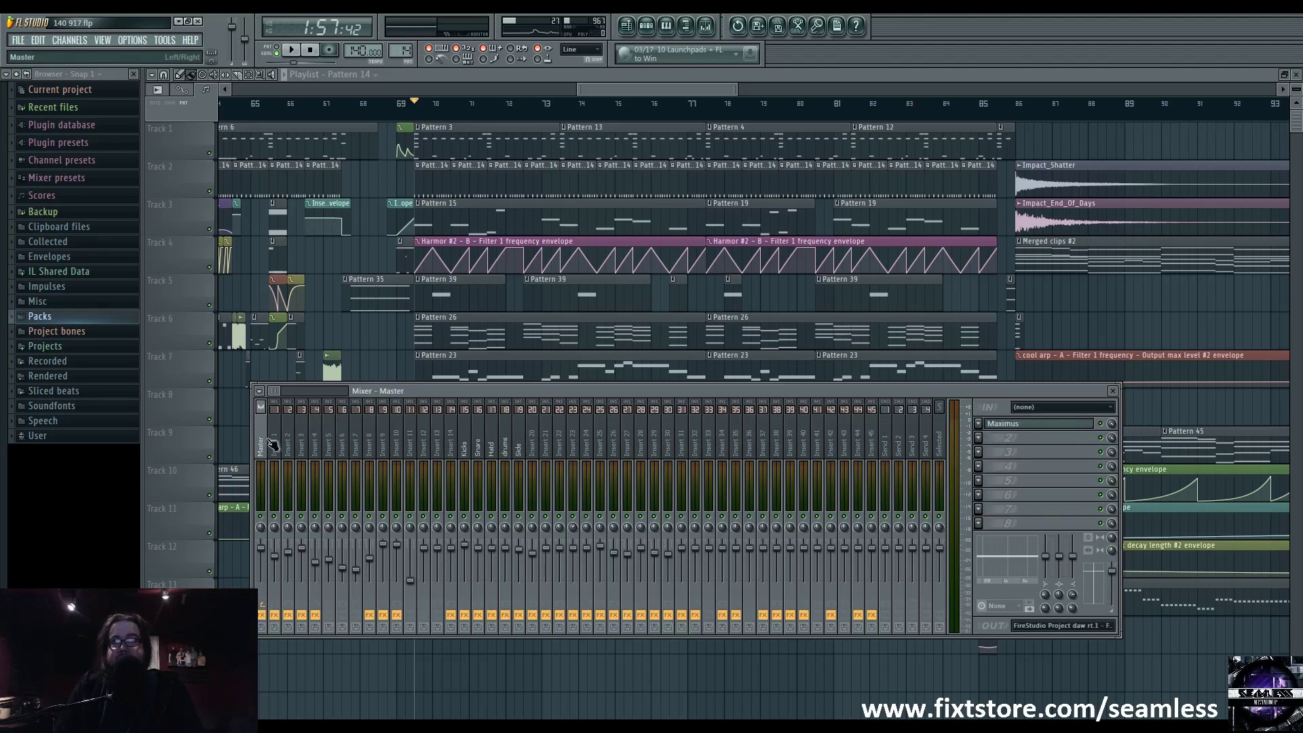
Open the Maximus on the Master track and move its window higher above the mixer's faders.
left_click(1015, 426)
left_click_drag(659, 289, 603, 251)
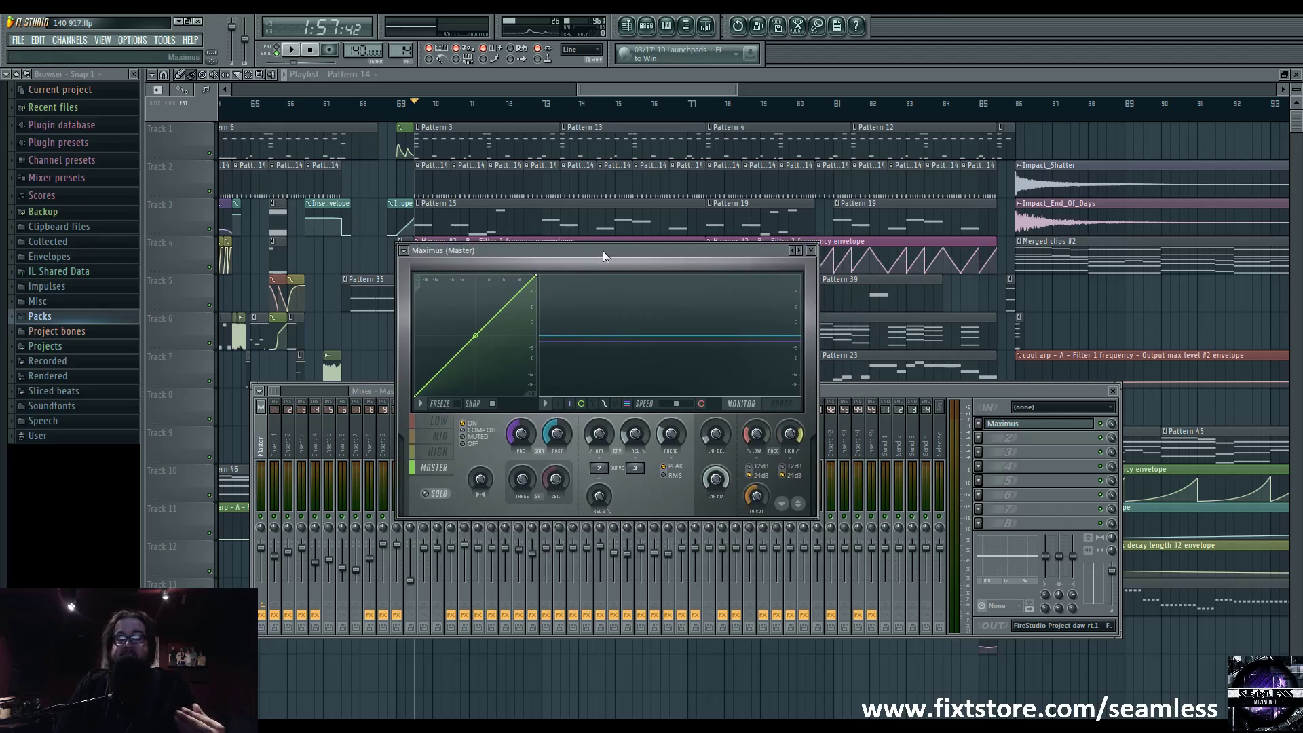
left_click_drag(603, 250, 630, 239)
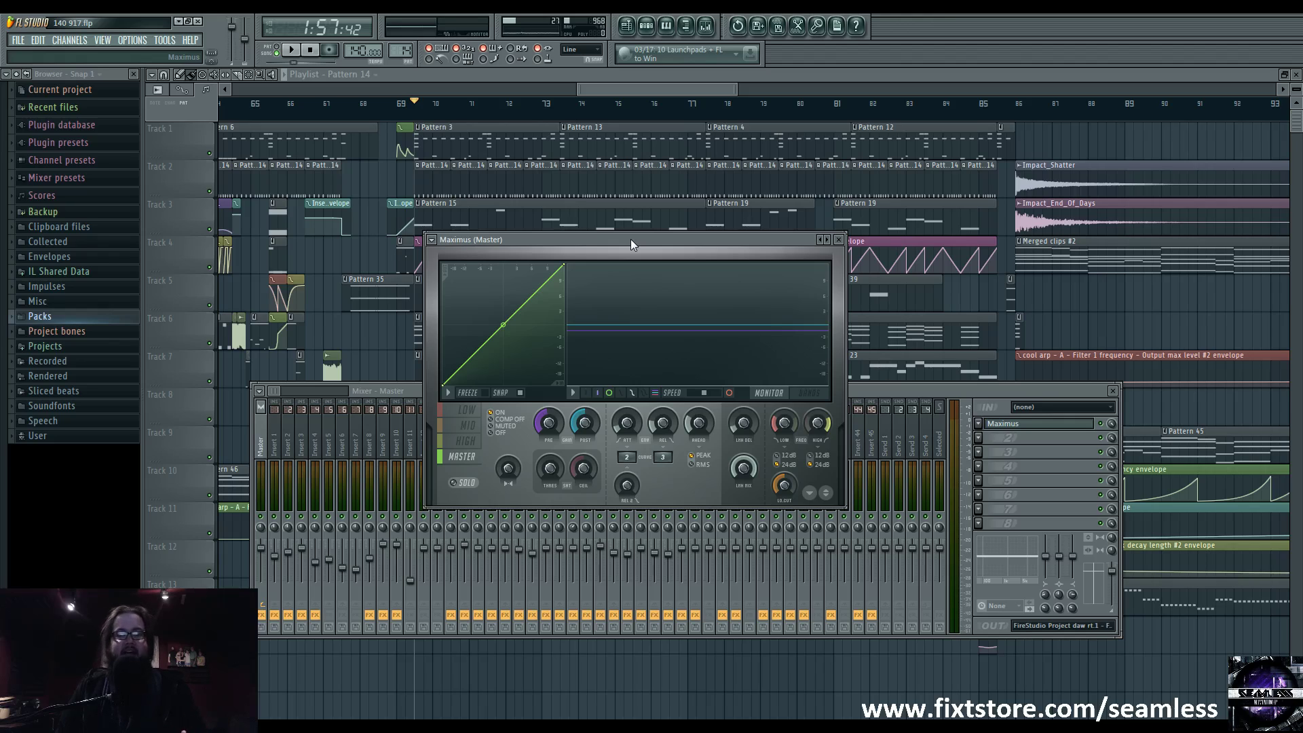
mouse_move(630, 239)
left_mouse_down()
mouse_move(660, 251)
mouse_move(656, 239)
left_mouse_up()
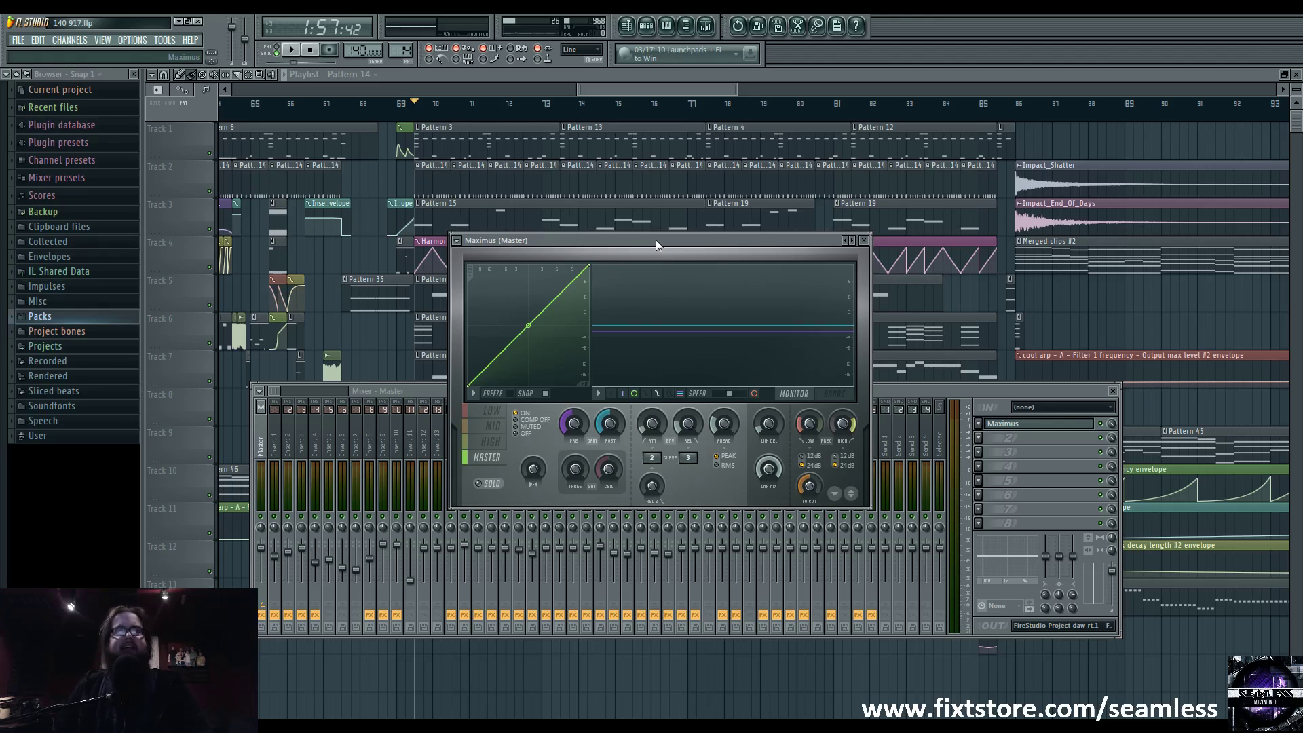
Clear the plugin and mixer windows from the playlist, then check the local recording in the broadcasting program and minimise it.
key("F12")
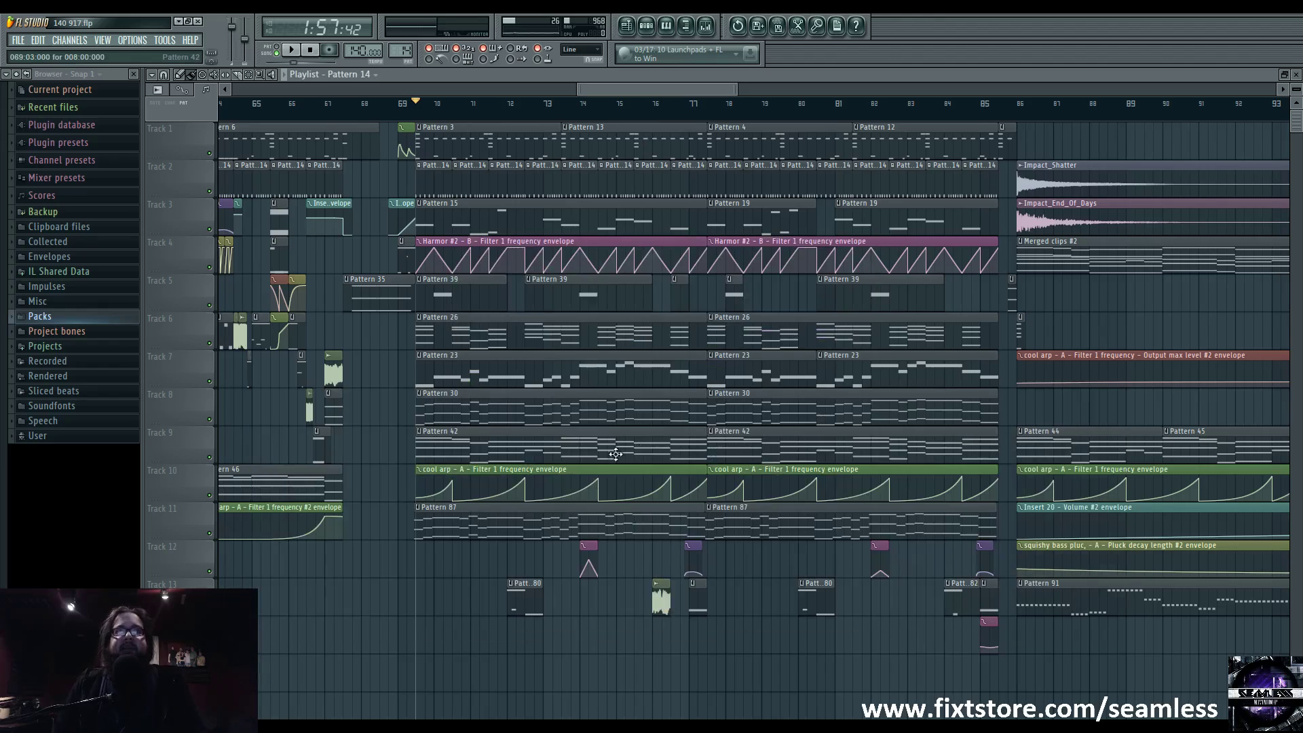
scroll(615, 454, "left", 2)
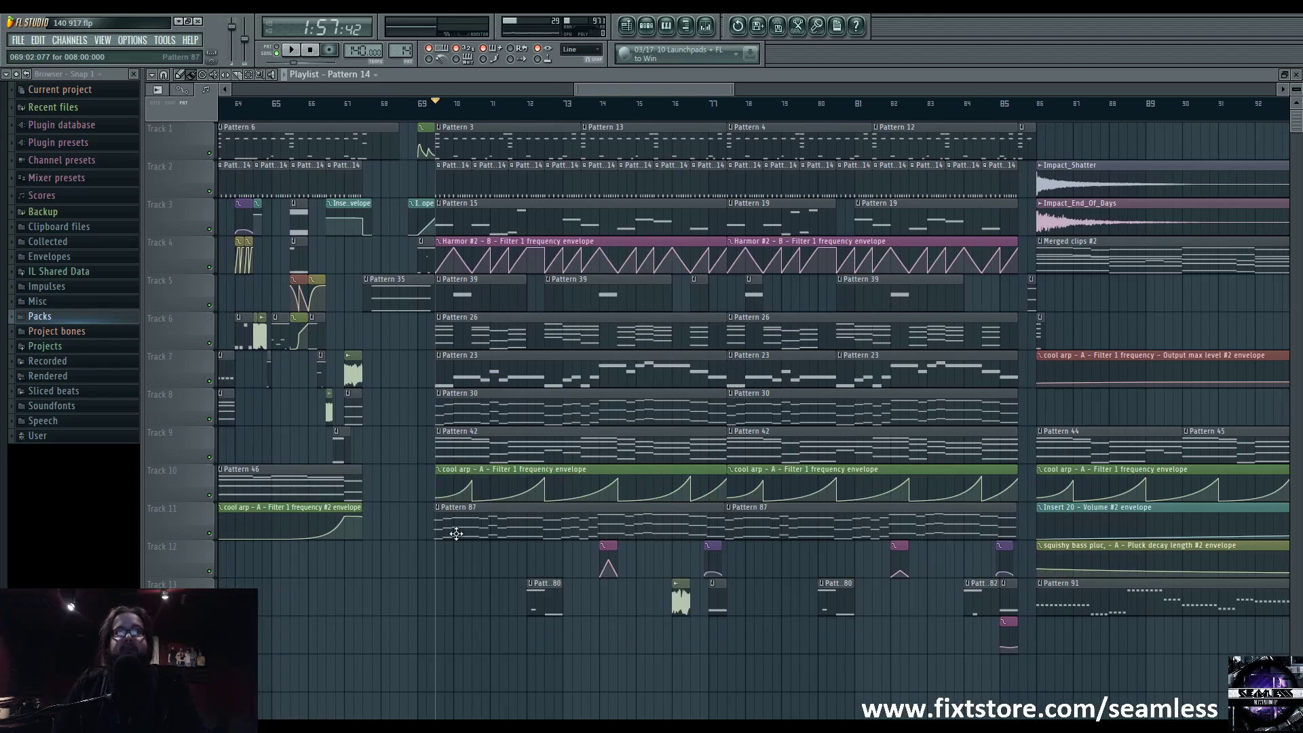
left_click(708, 30)
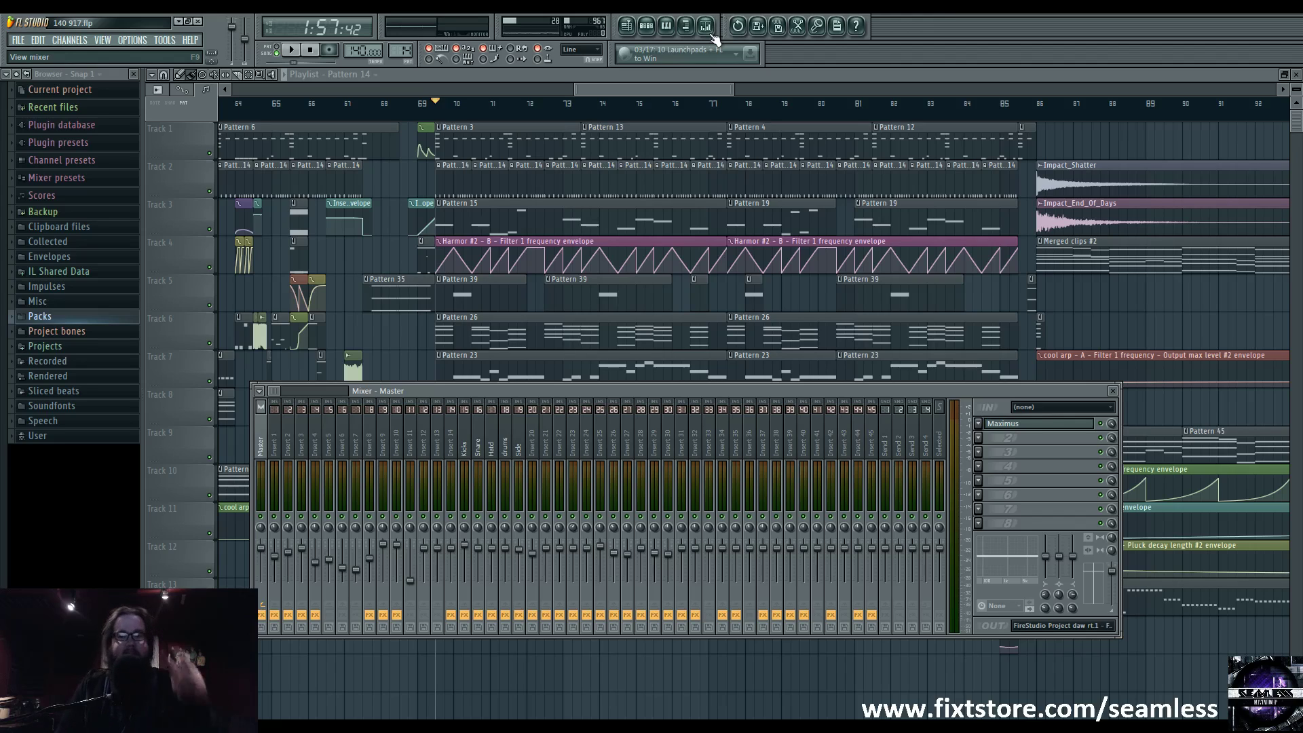
left_click_drag(660, 94, 665, 97)
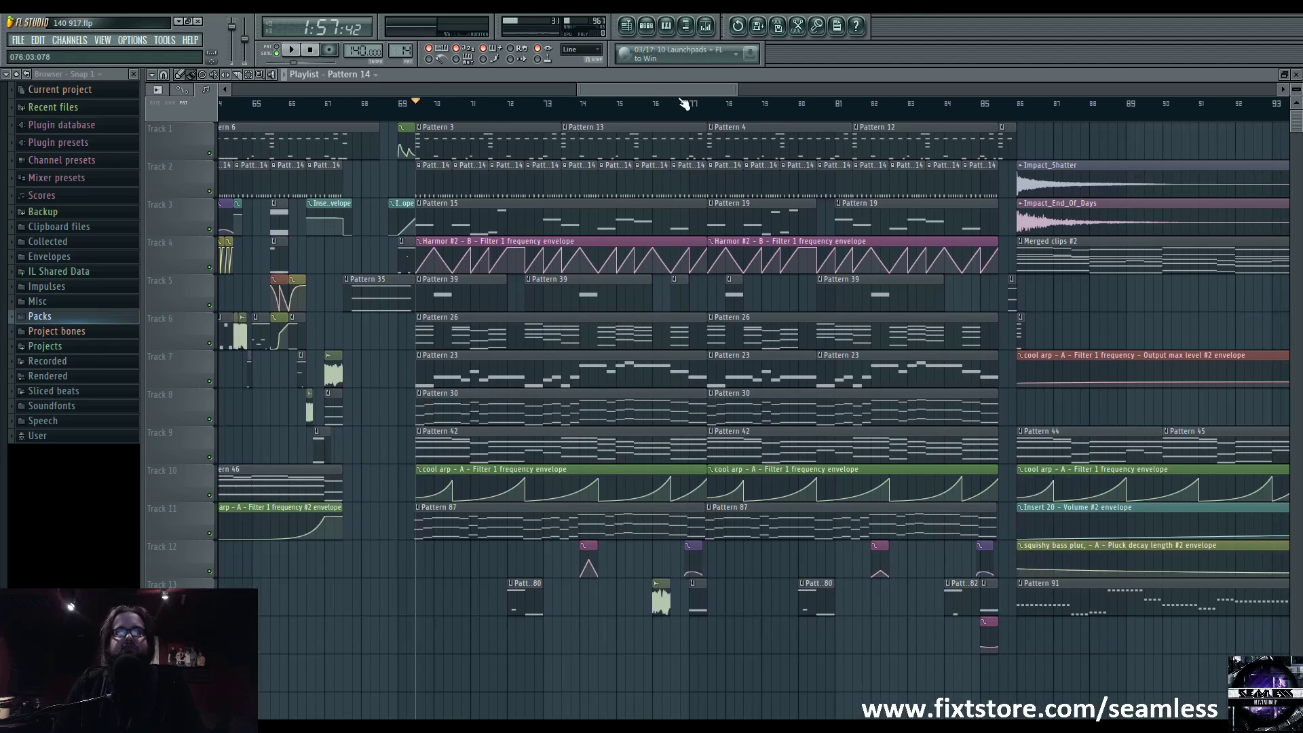
key("alt+Tab")
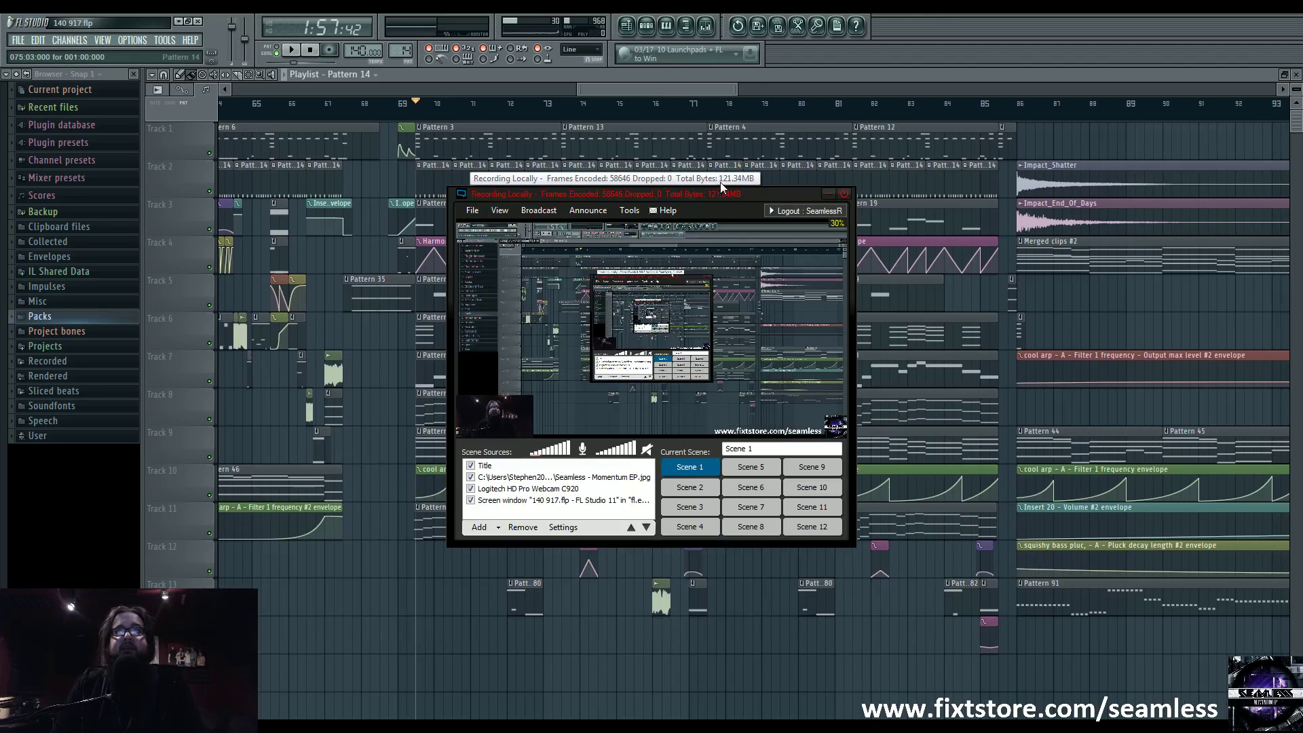
left_click(828, 195)
Browse the playlist back to the start of the song, briefly showing the step sequencer of Pattern 14 on the way.
left_click_drag(591, 602, 680, 623)
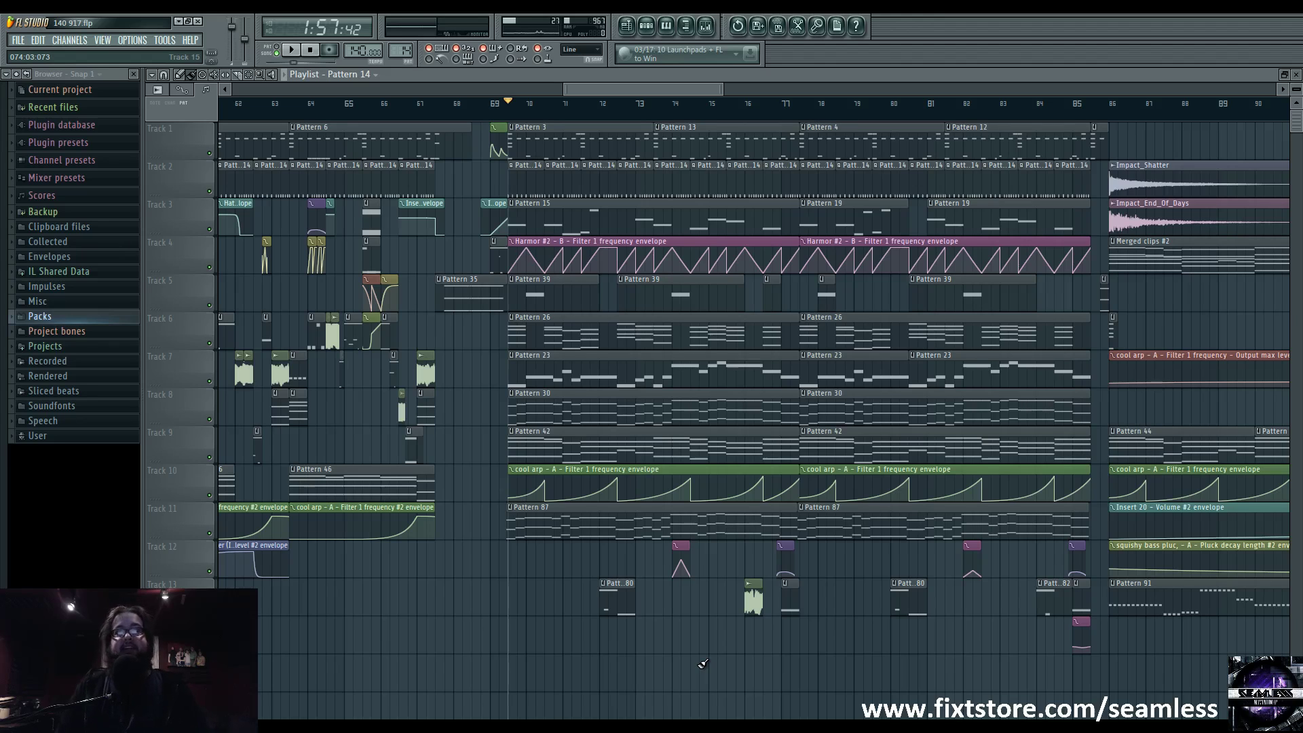
left_click_drag(453, 604, 631, 635)
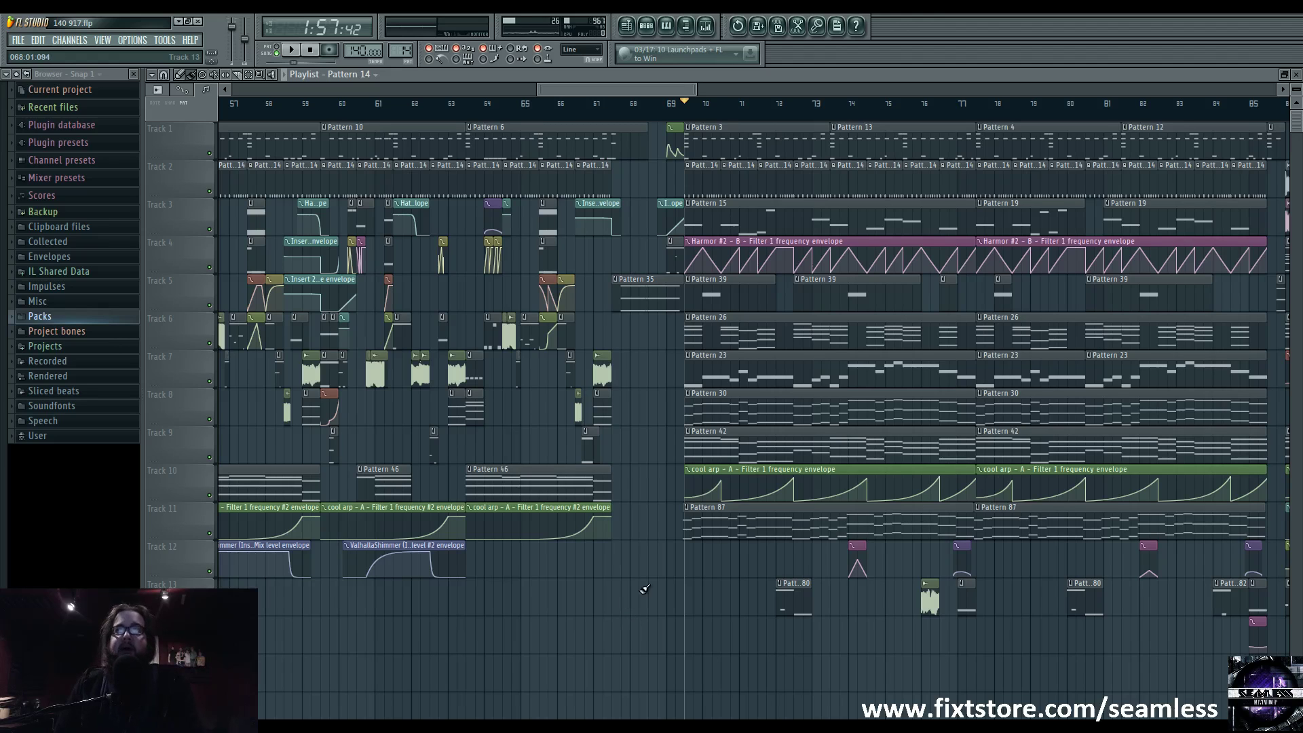
left_click_drag(645, 589, 526, 589)
left_click(646, 25)
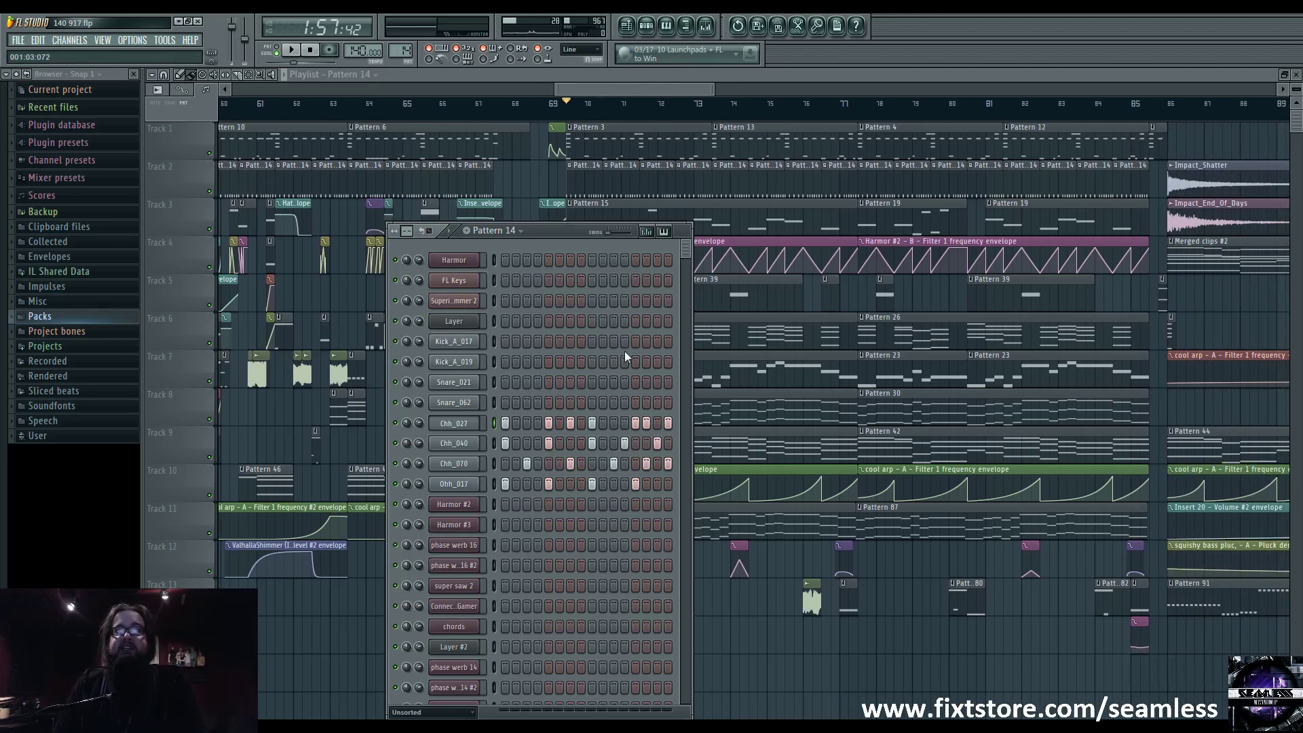
key("F6")
mouse_move(493, 628)
left_mouse_down()
mouse_move(479, 628)
mouse_move(713, 652)
mouse_move(903, 641)
left_mouse_up()
scroll(478, 628, "down", 5)
left_click_drag(605, 614, 833, 615)
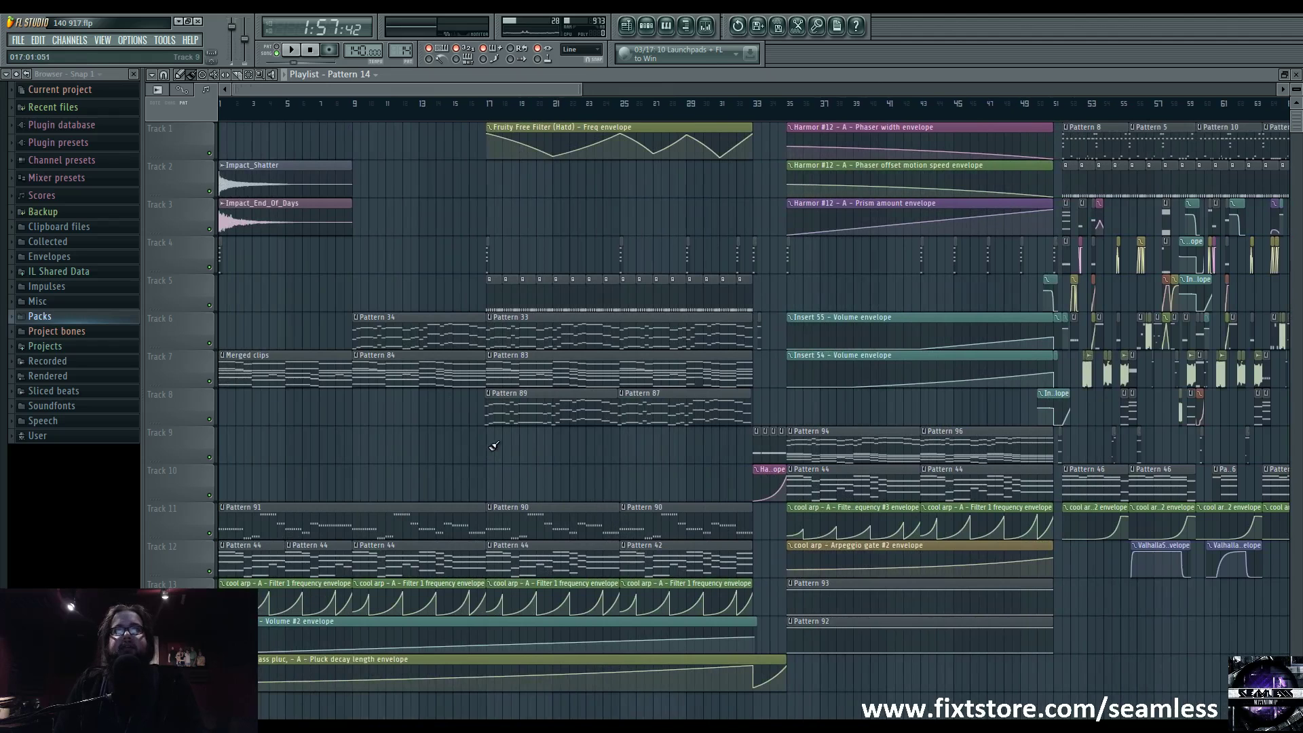
Look over the rest of the arrangement from the first drop near bar 57 through to the tempo envelope outro.
scroll(666, 469, "right", 15)
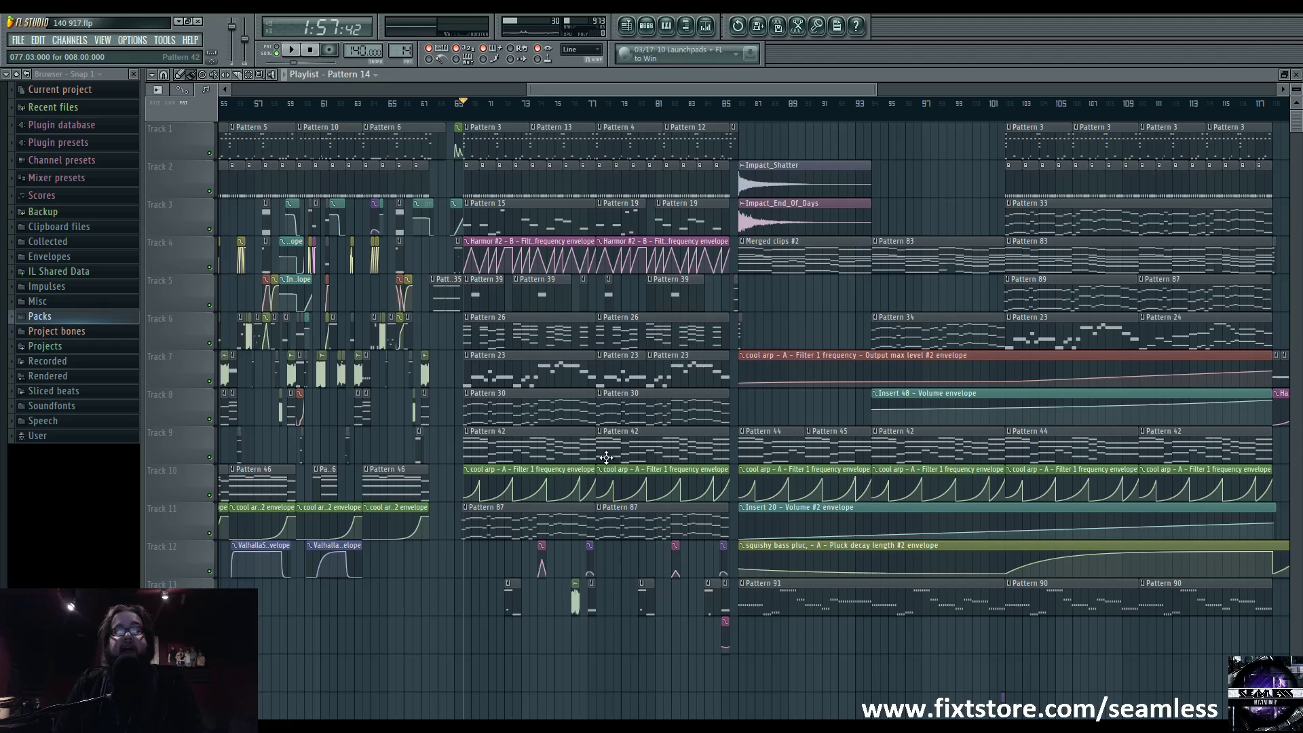
scroll(606, 457, "right", 9)
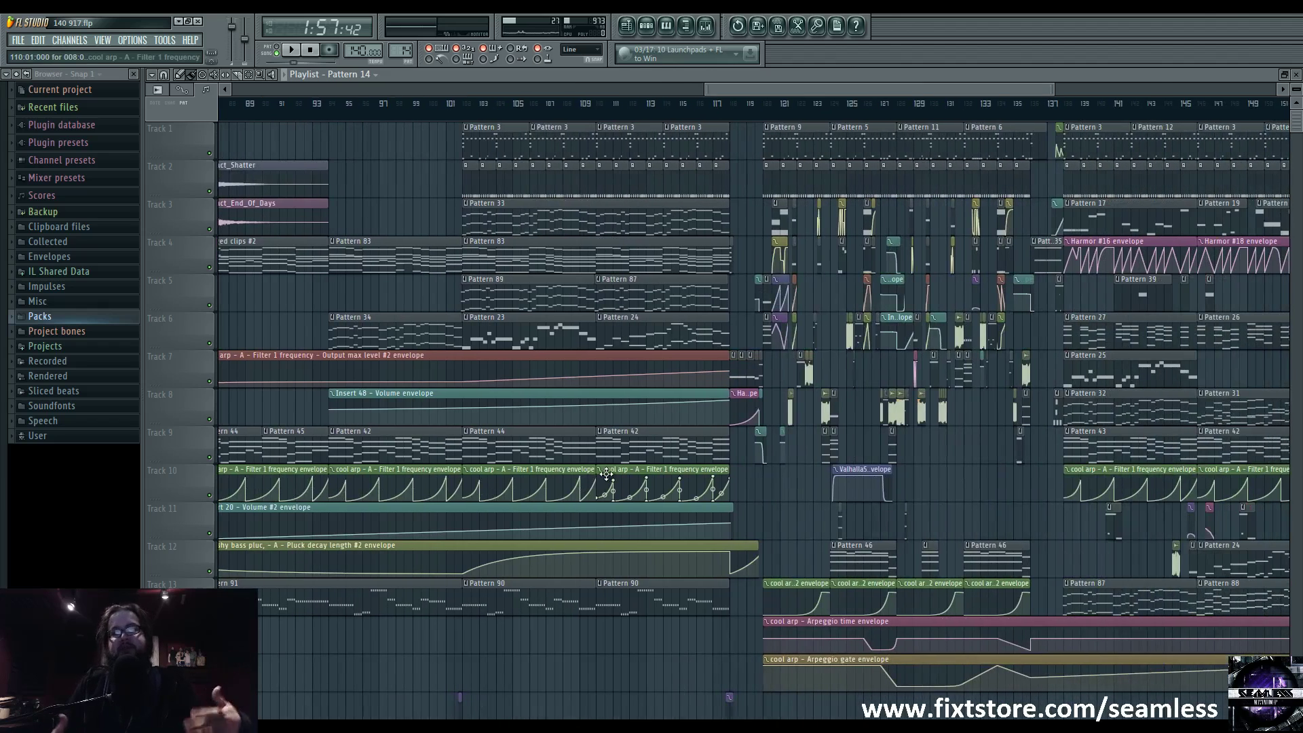
scroll(624, 522, "right", 3)
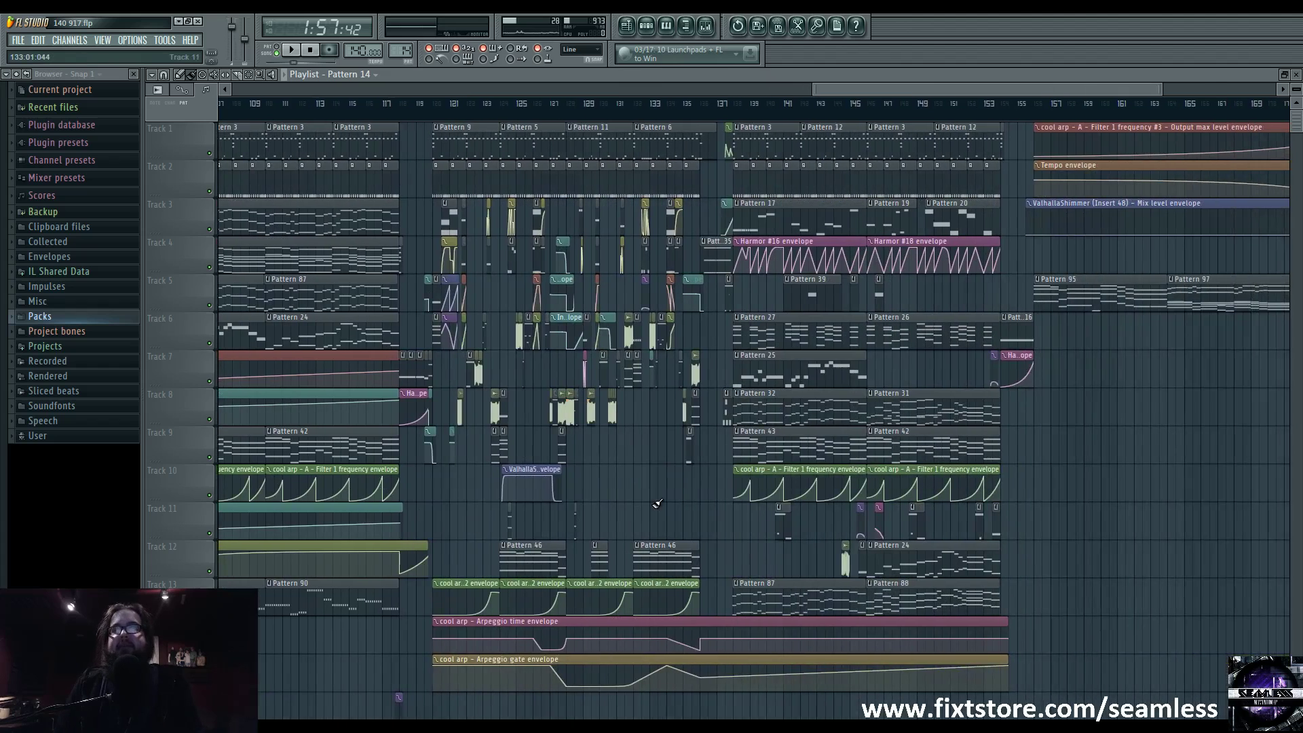
scroll(552, 502, "left", 4)
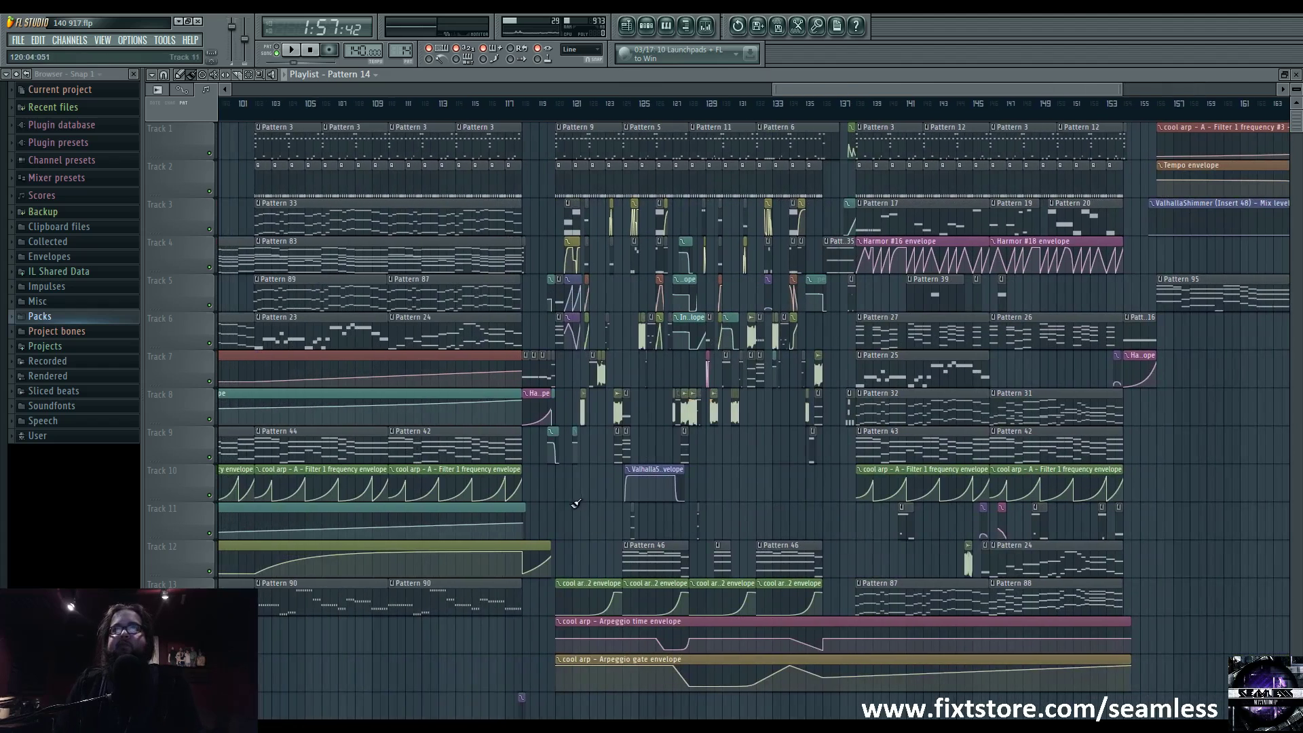
scroll(594, 509, "right", 5)
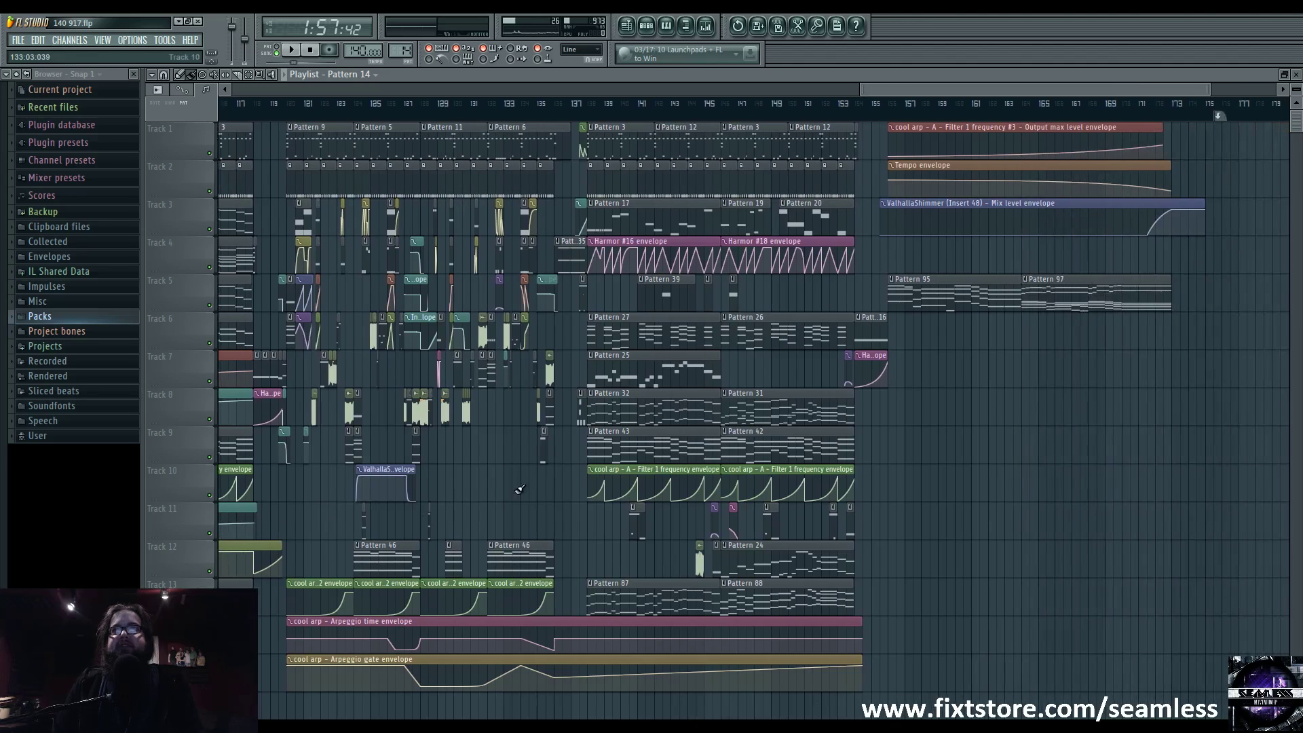
scroll(655, 516, "left", 7)
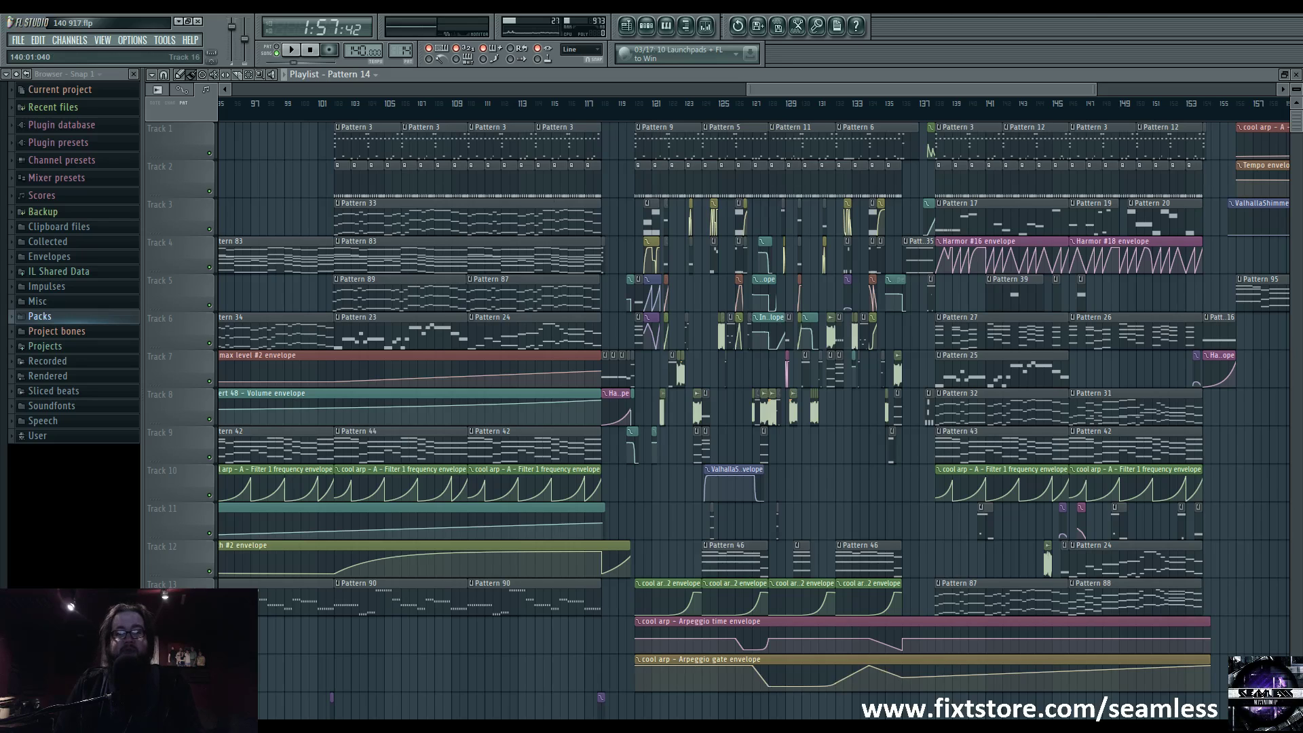
Switch to the broadcasting program and show its list of broadcast channels containing Local Recording.
key("alt+Tab")
left_click(539, 210)
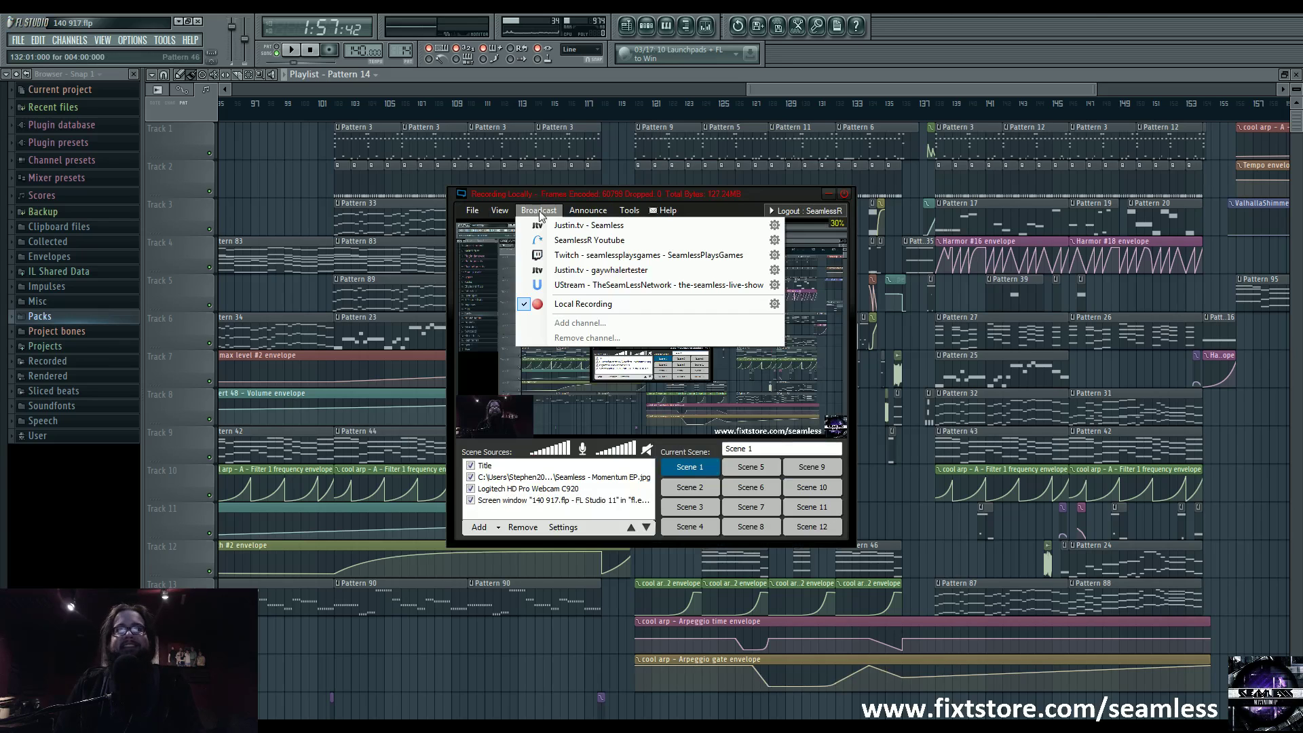